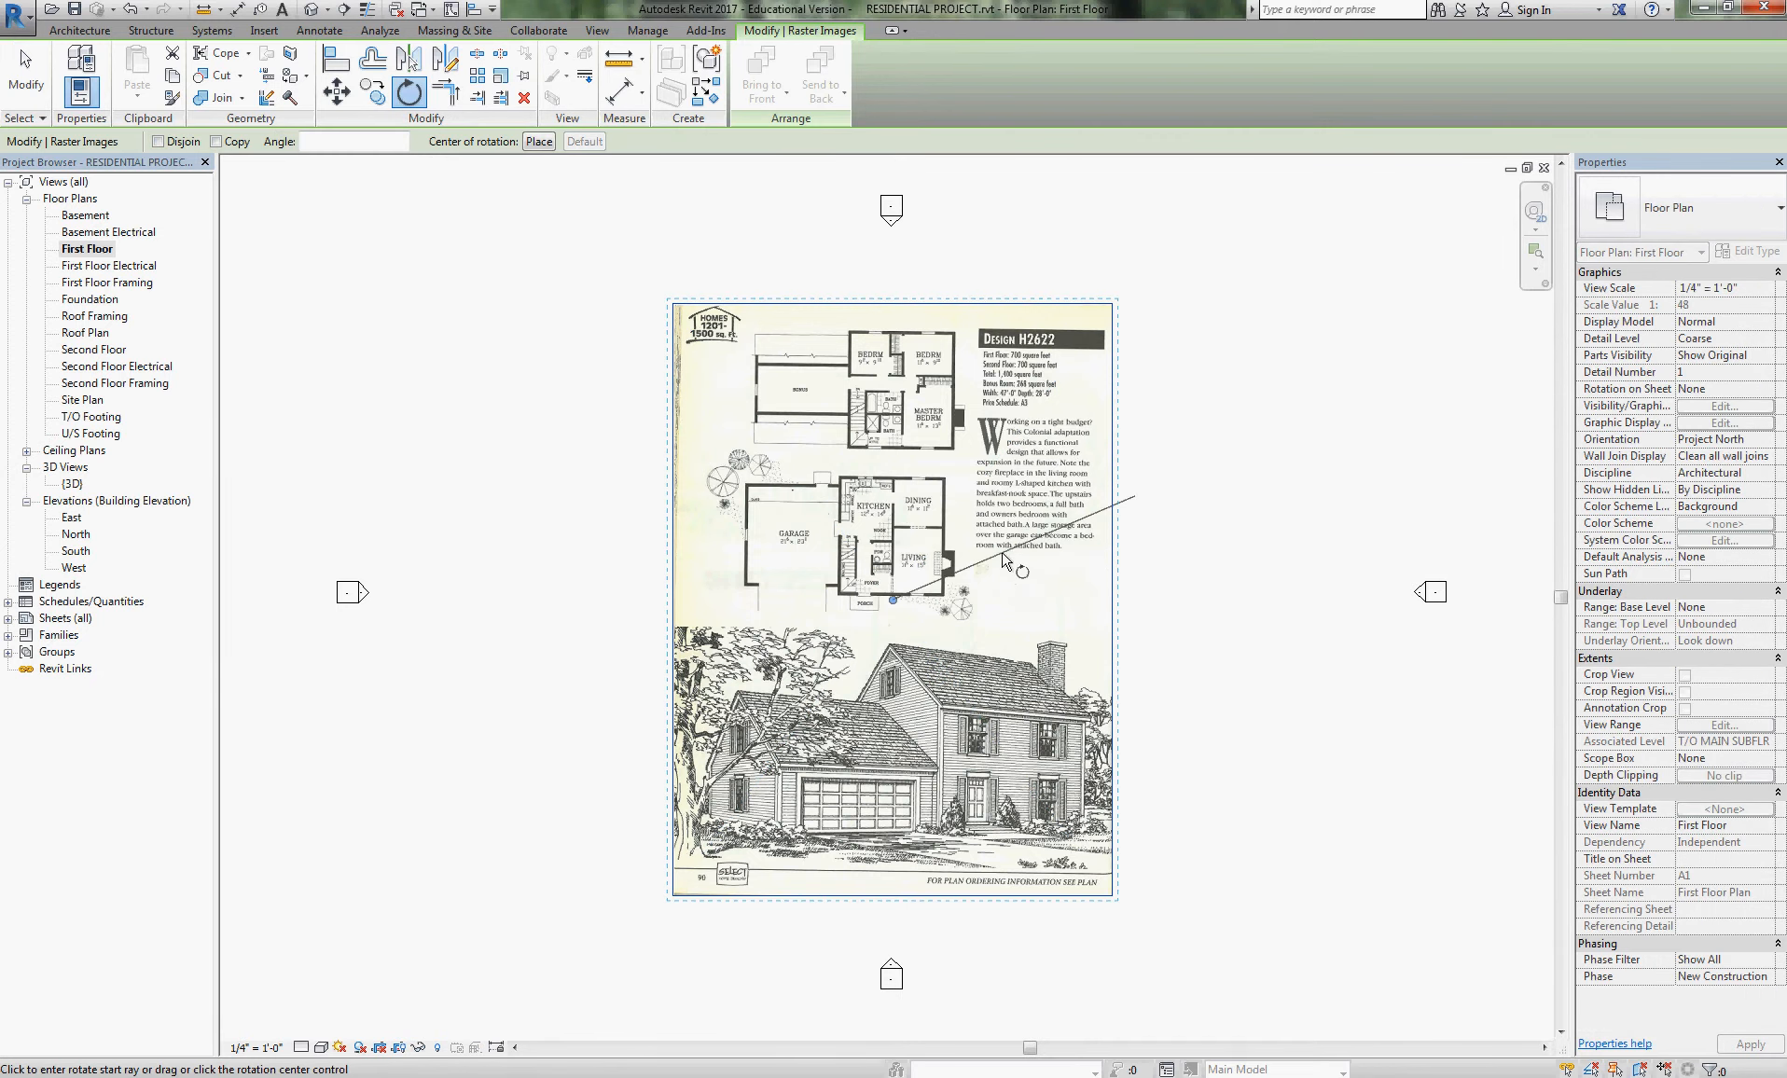
- Rotate the house plan image about 5 degrees clockwise around its center
{"action": "left_click", "coordinate": [770, 608]}
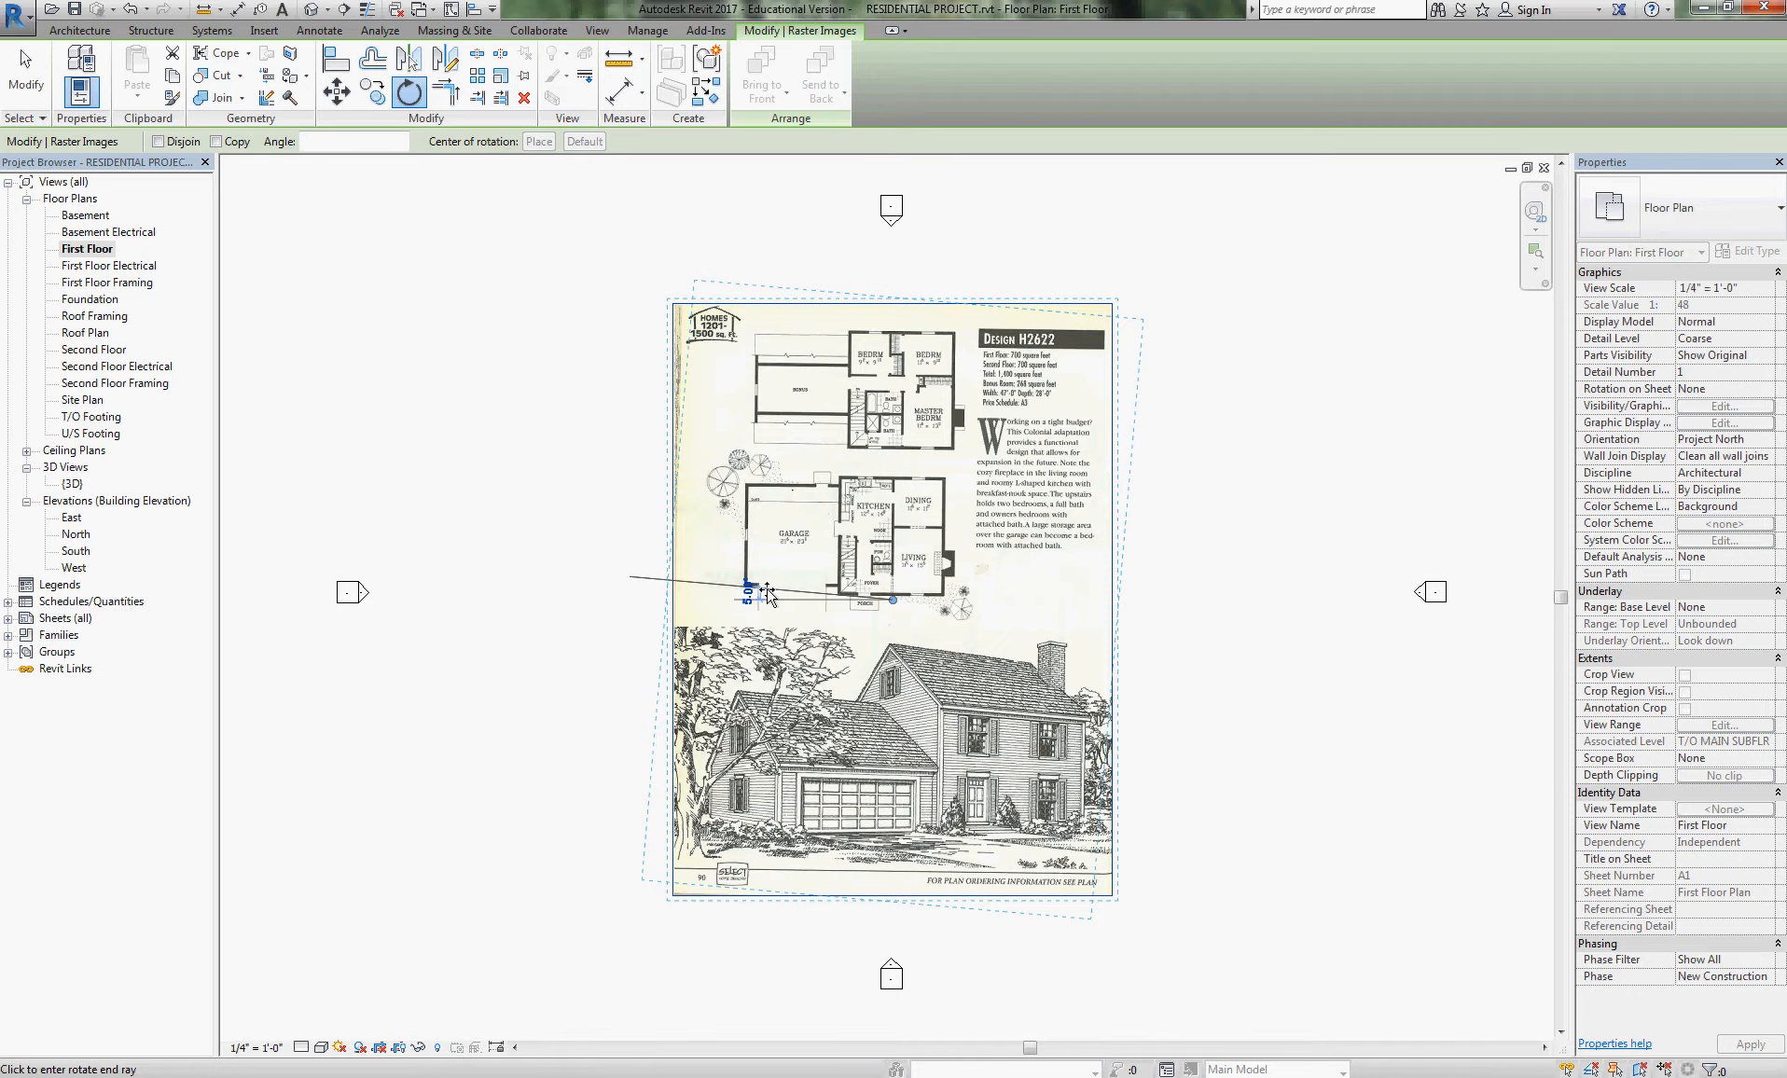
{"action": "left_click", "coordinate": [768, 593]}
{"action": "key", "text": "Escape"}
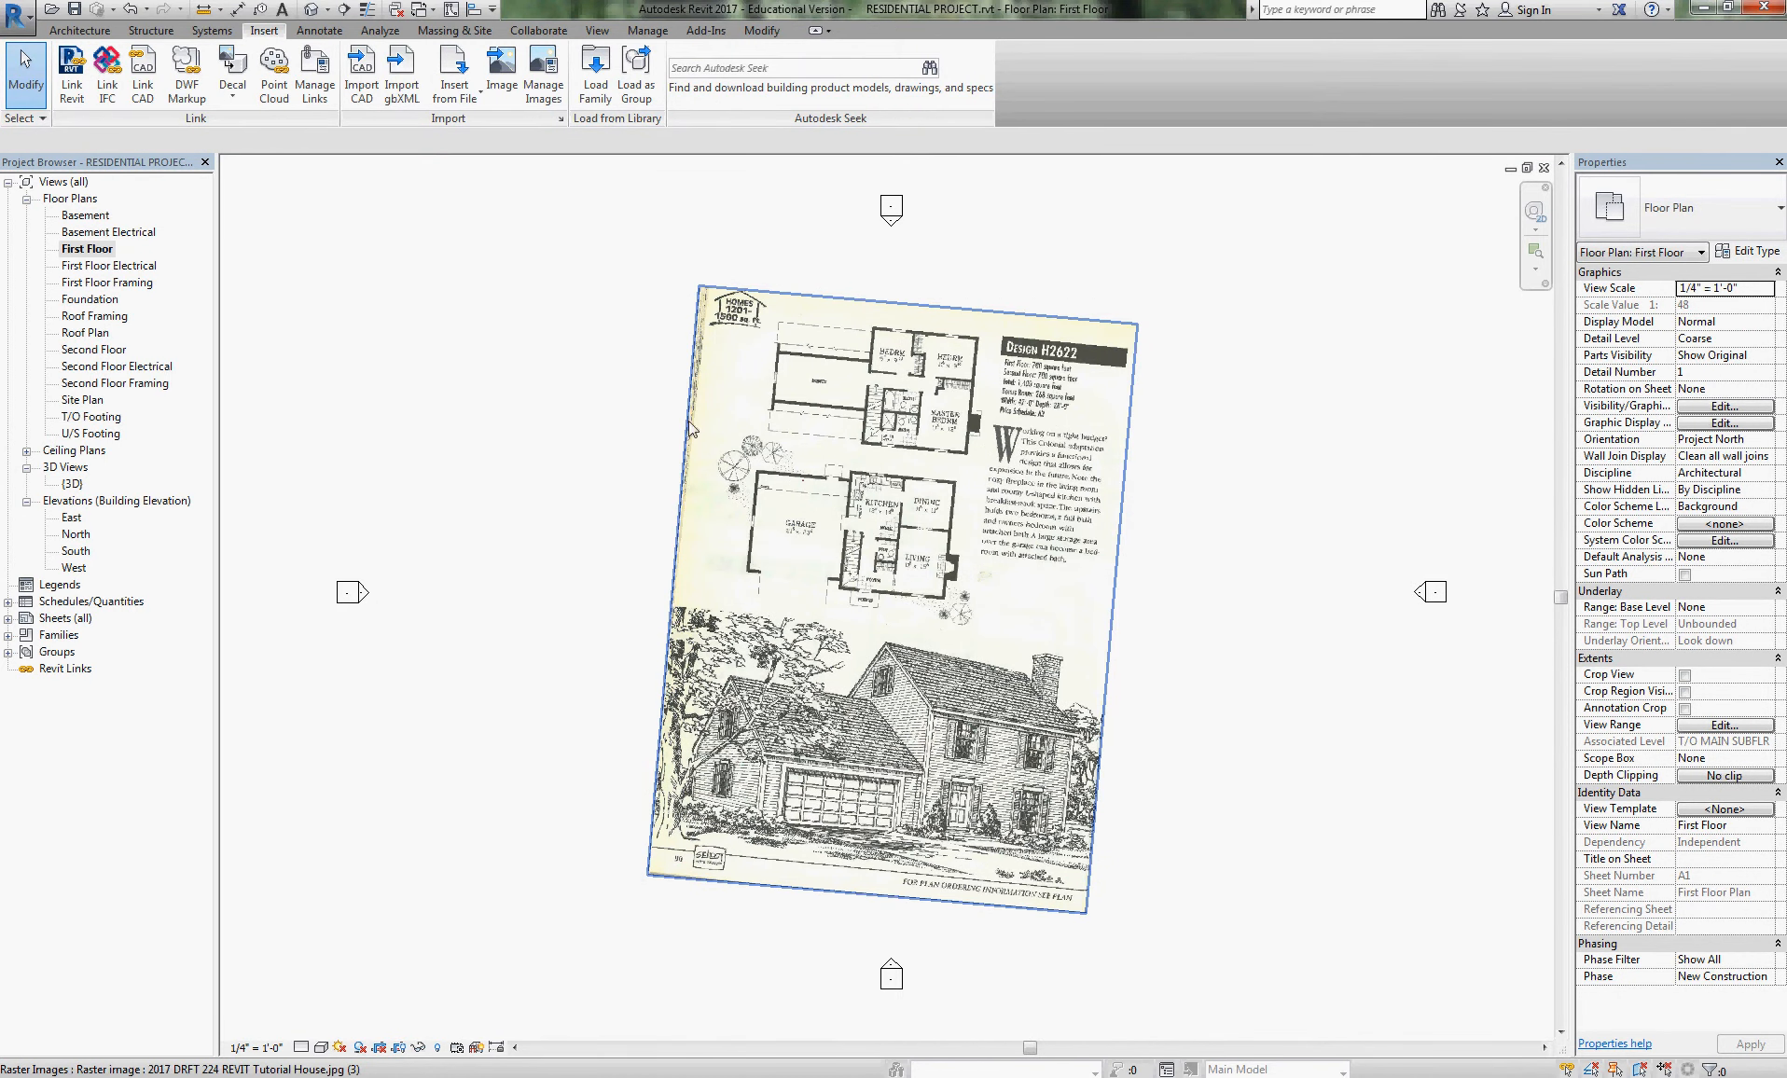
{"action": "scroll", "coordinate": [802, 508], "scroll_direction": "up", "scroll_amount": 4}
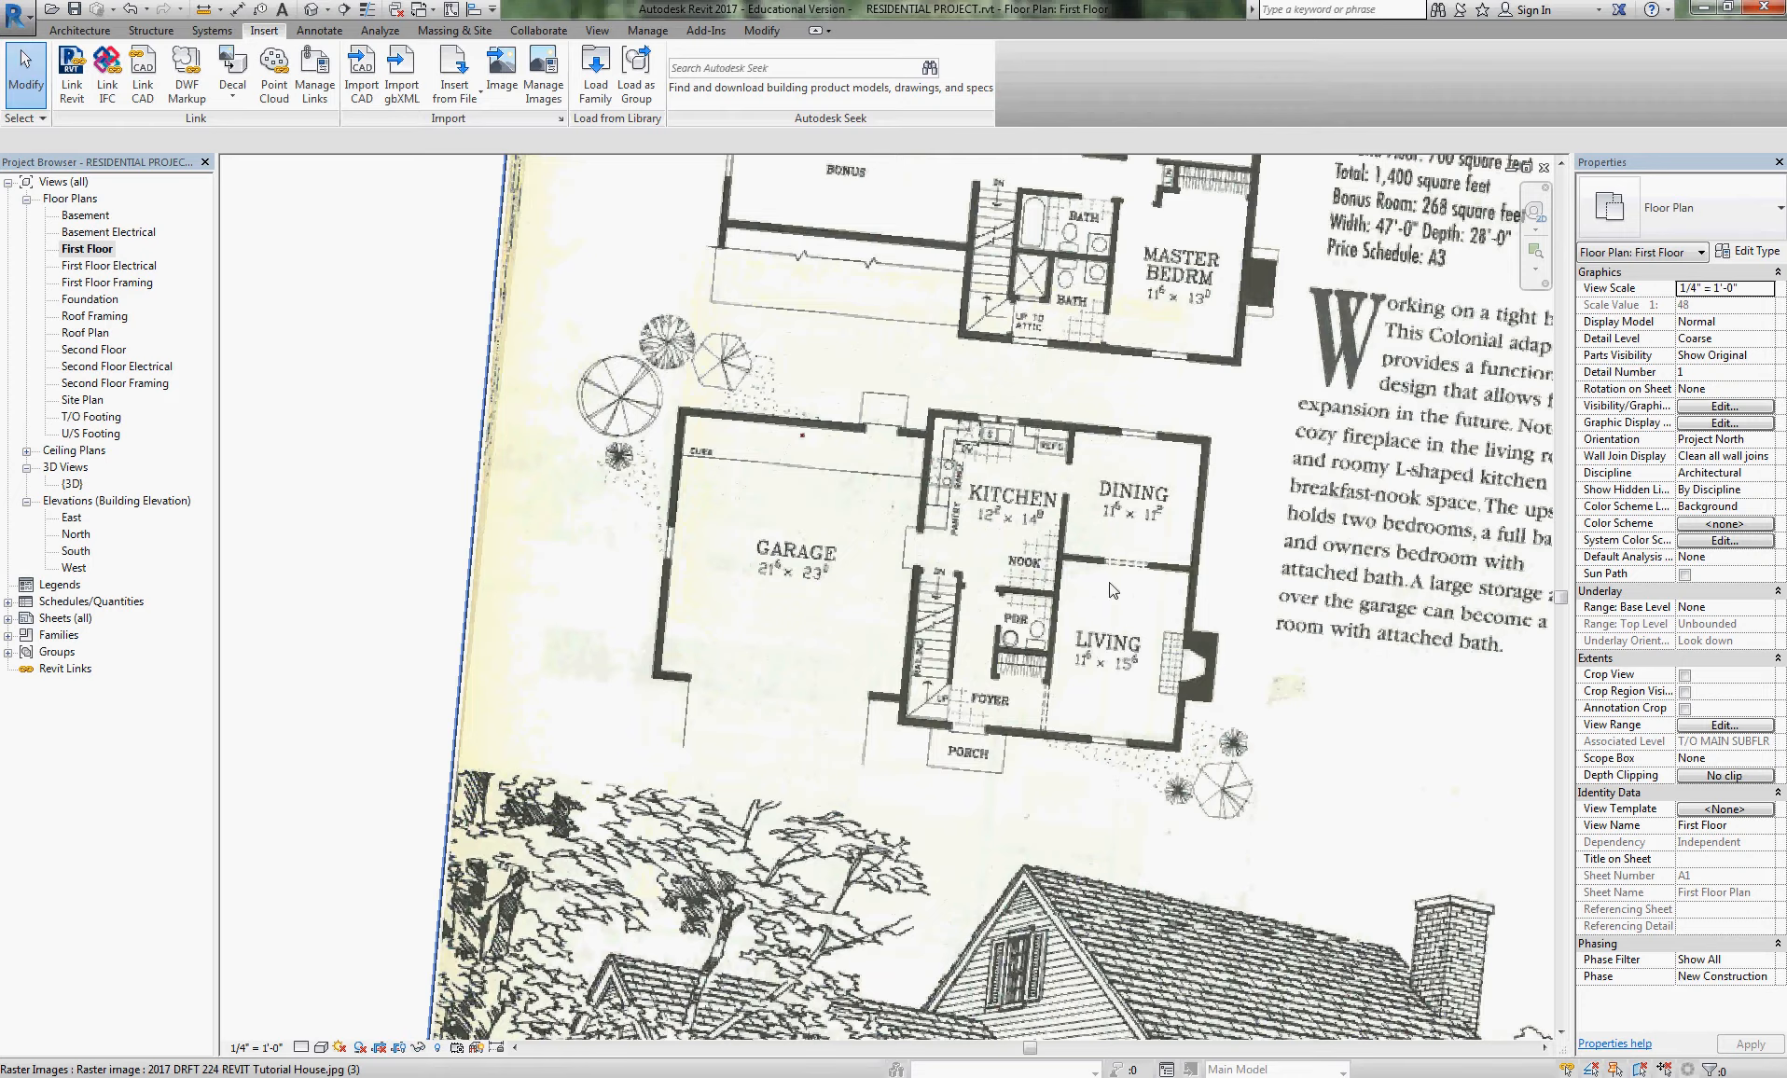
{"action": "scroll", "coordinate": [1158, 585], "scroll_direction": "up", "scroll_amount": 2}
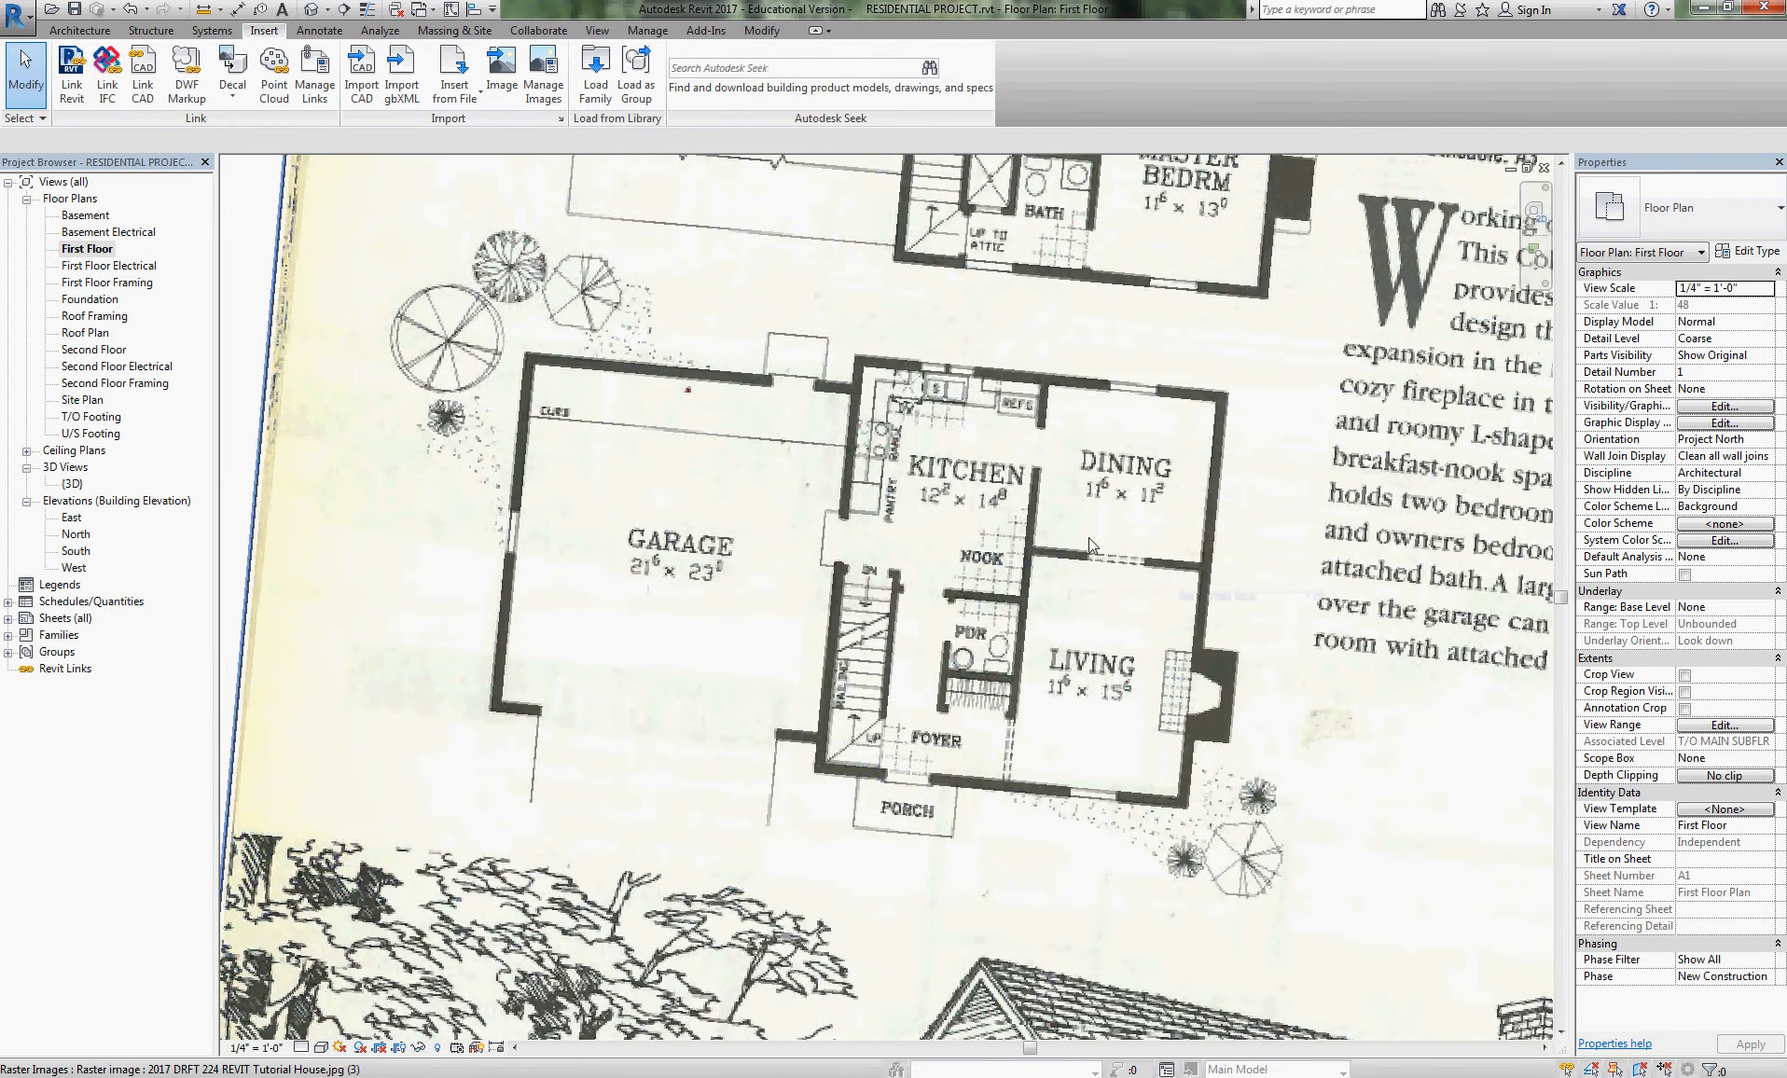
{"action": "scroll", "coordinate": [850, 530], "scroll_direction": "down", "scroll_amount": 1}
{"action": "scroll", "coordinate": [997, 447], "scroll_direction": "up", "scroll_amount": 2}
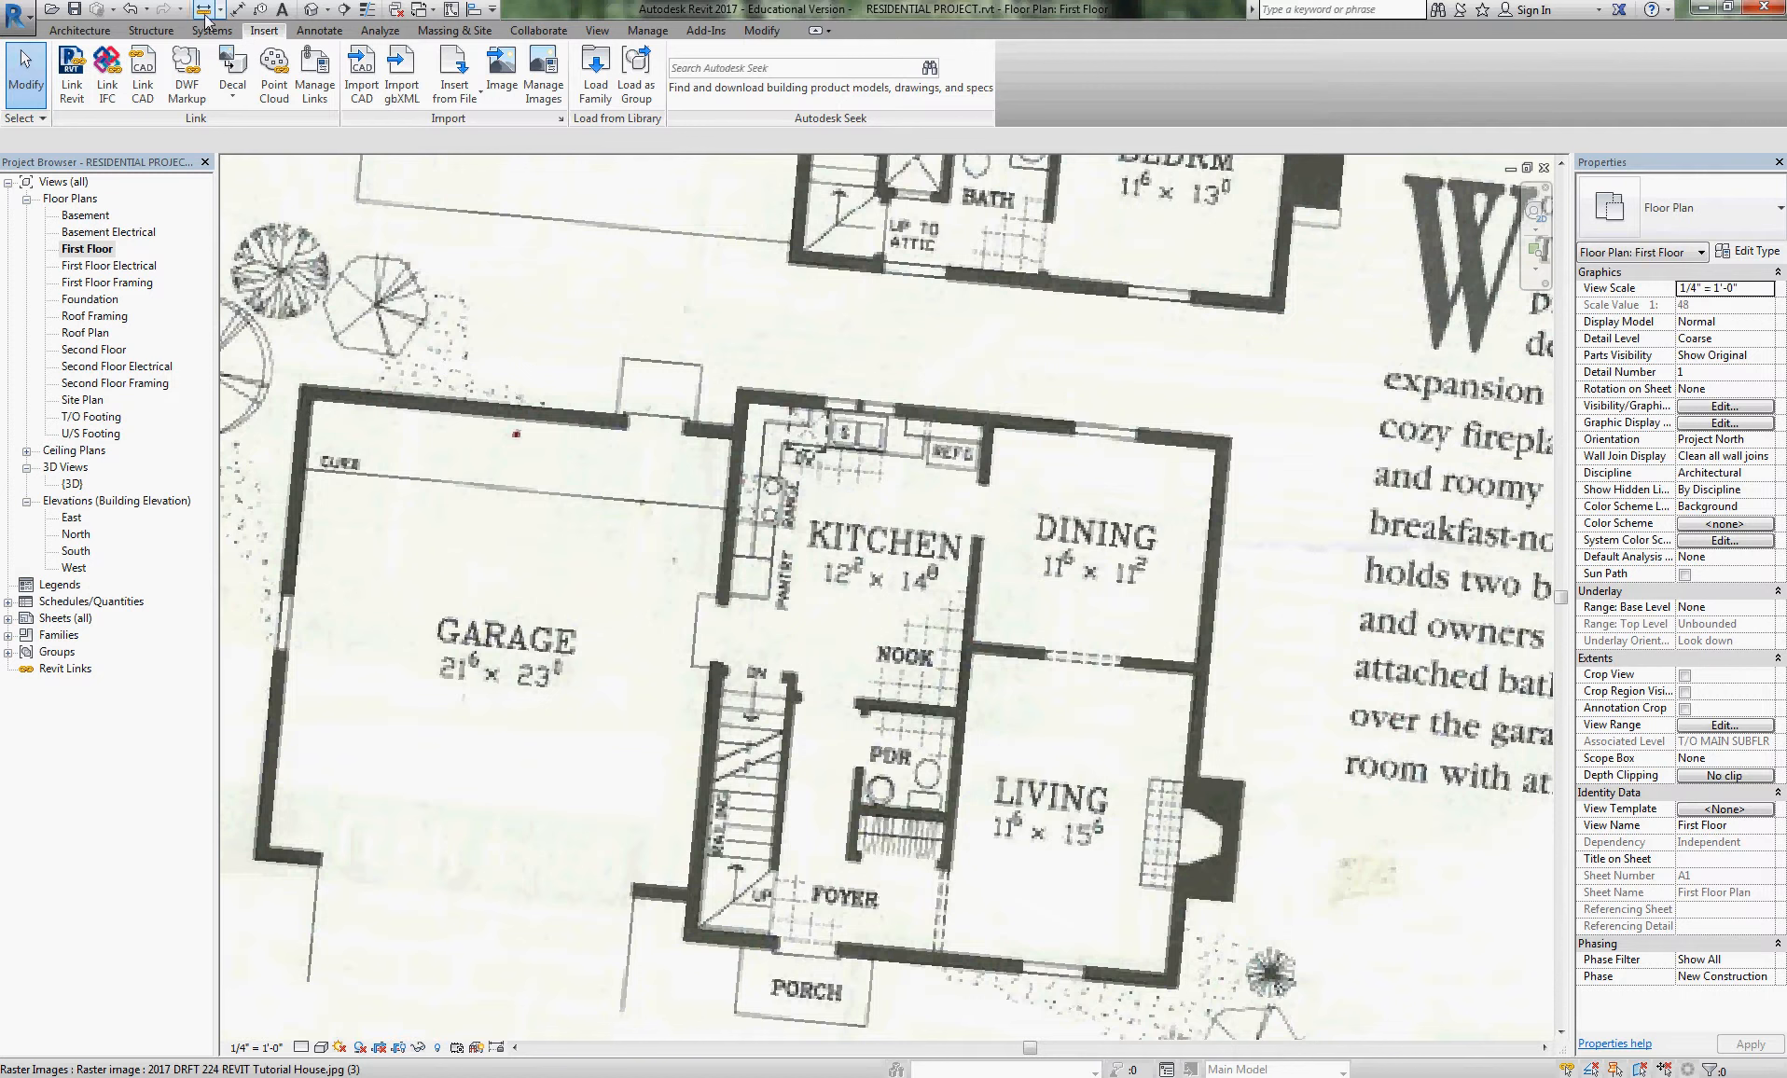
{"action": "left_click", "coordinate": [344, 37]}
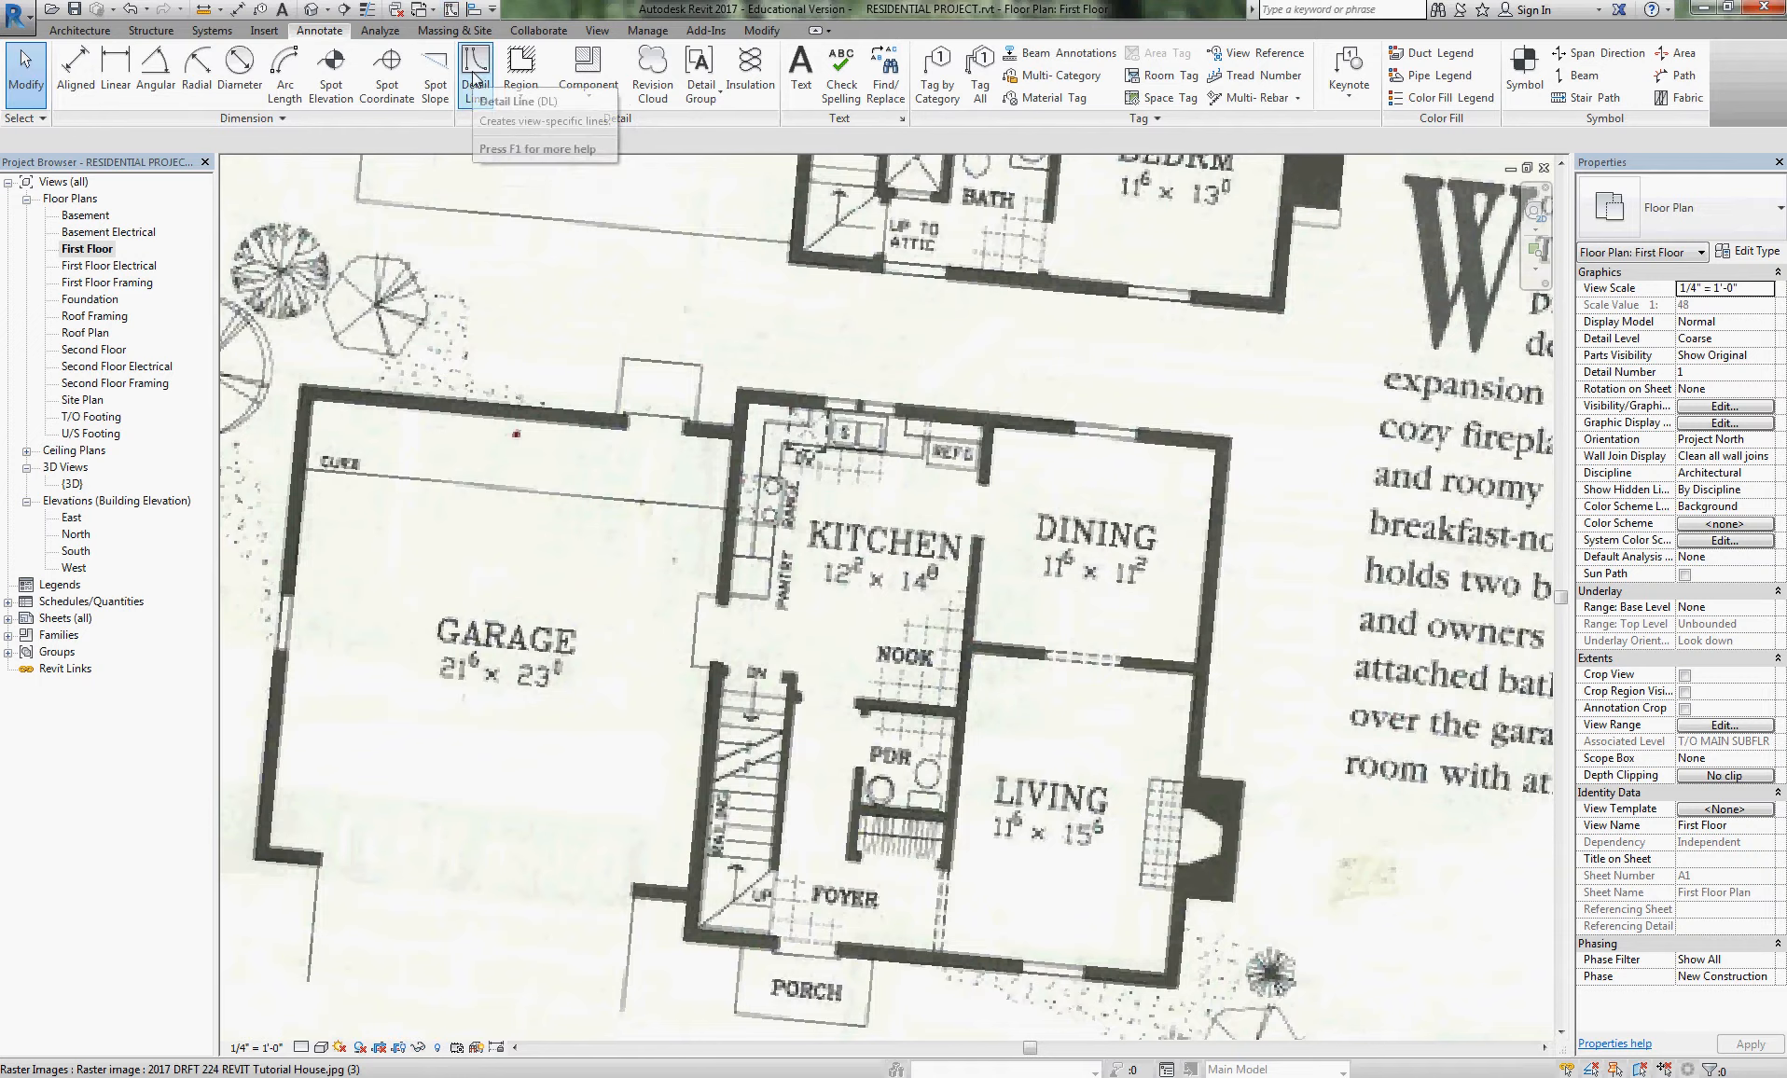
{"action": "right_click", "coordinate": [478, 85]}
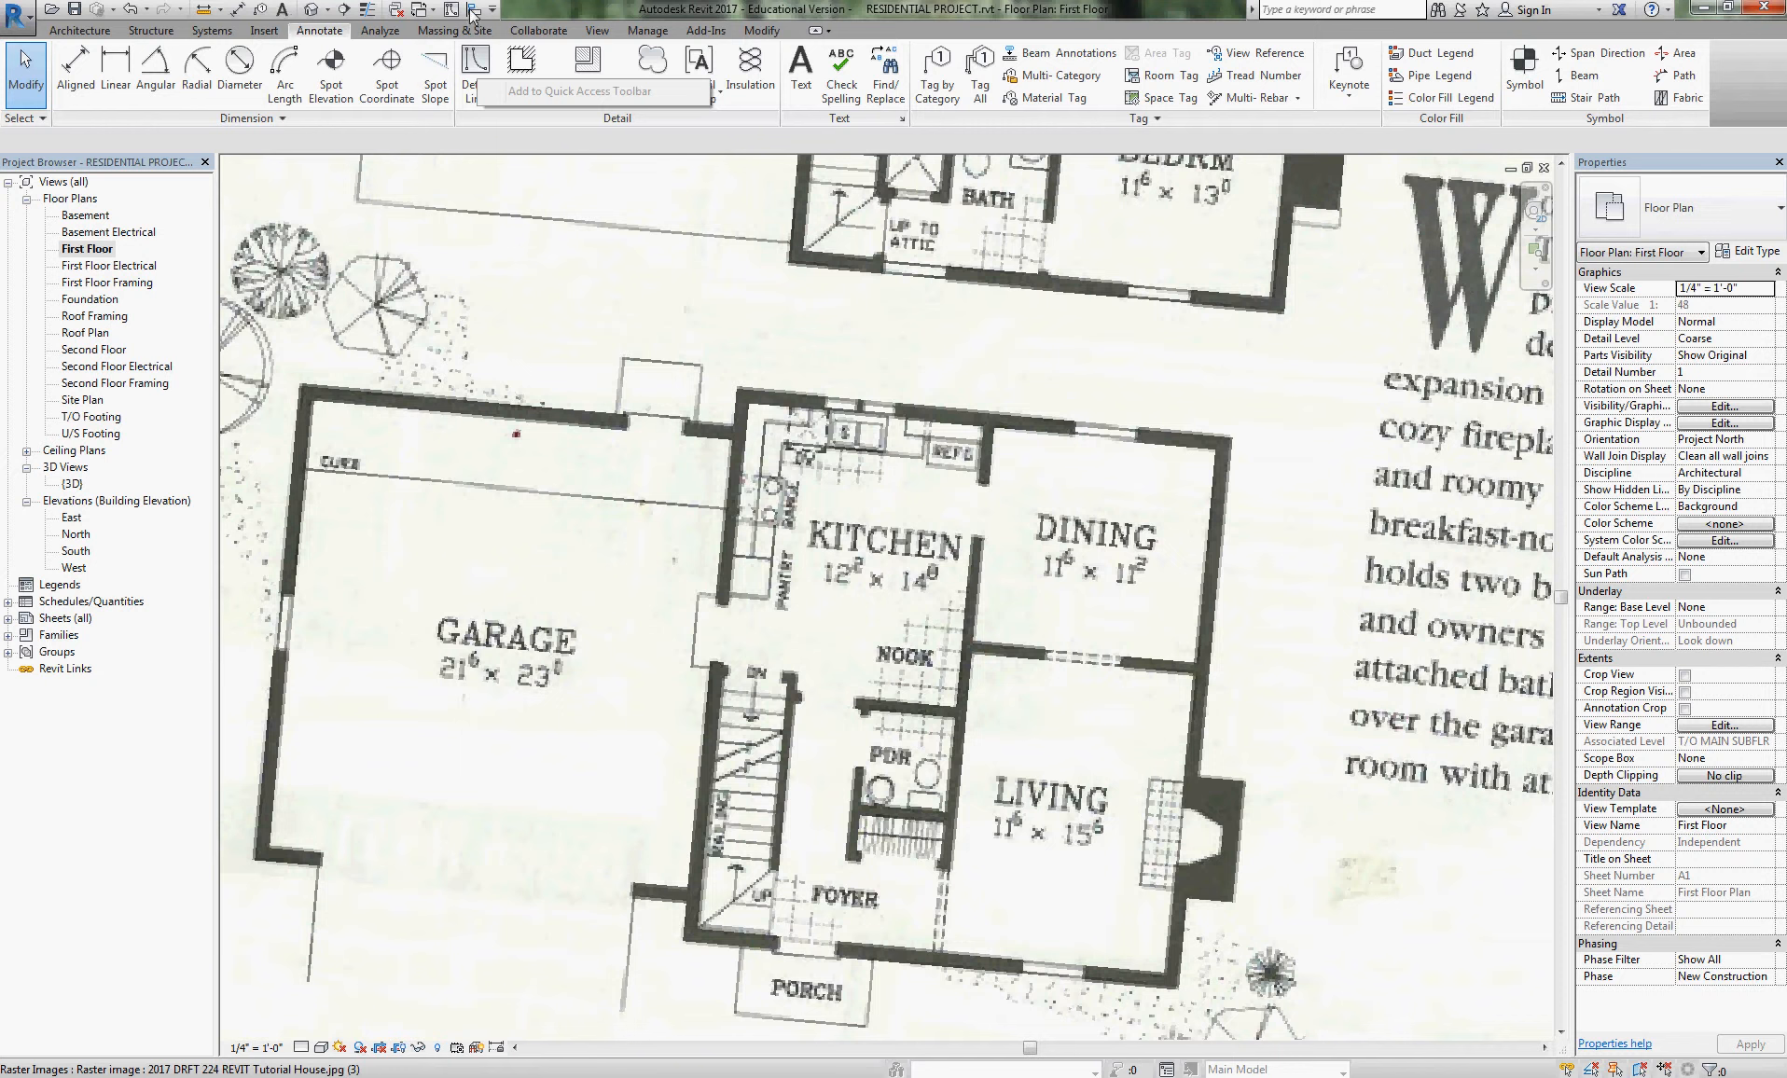
{"action": "left_click", "coordinate": [265, 31]}
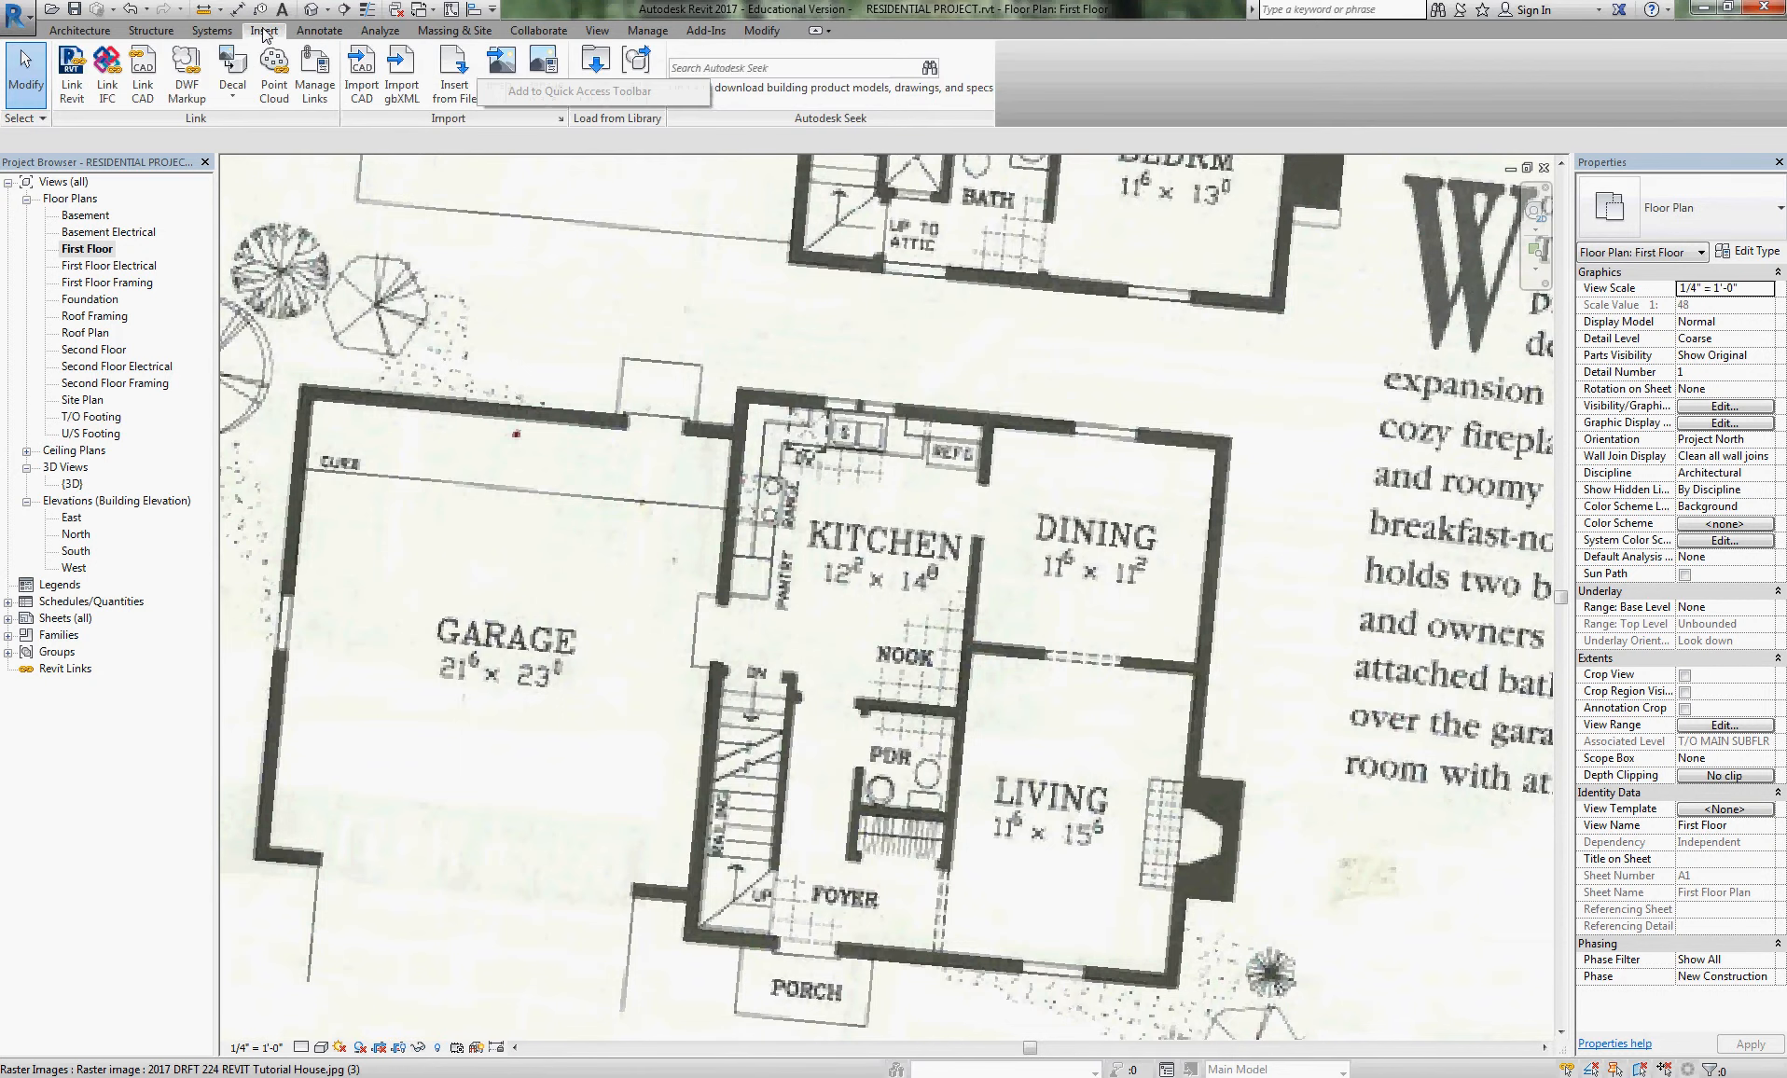
- Draw a horizontal detail line in Thin Lines from the dining room's outer corner past the kitchen into the garage
{"action": "left_click", "coordinate": [451, 11]}
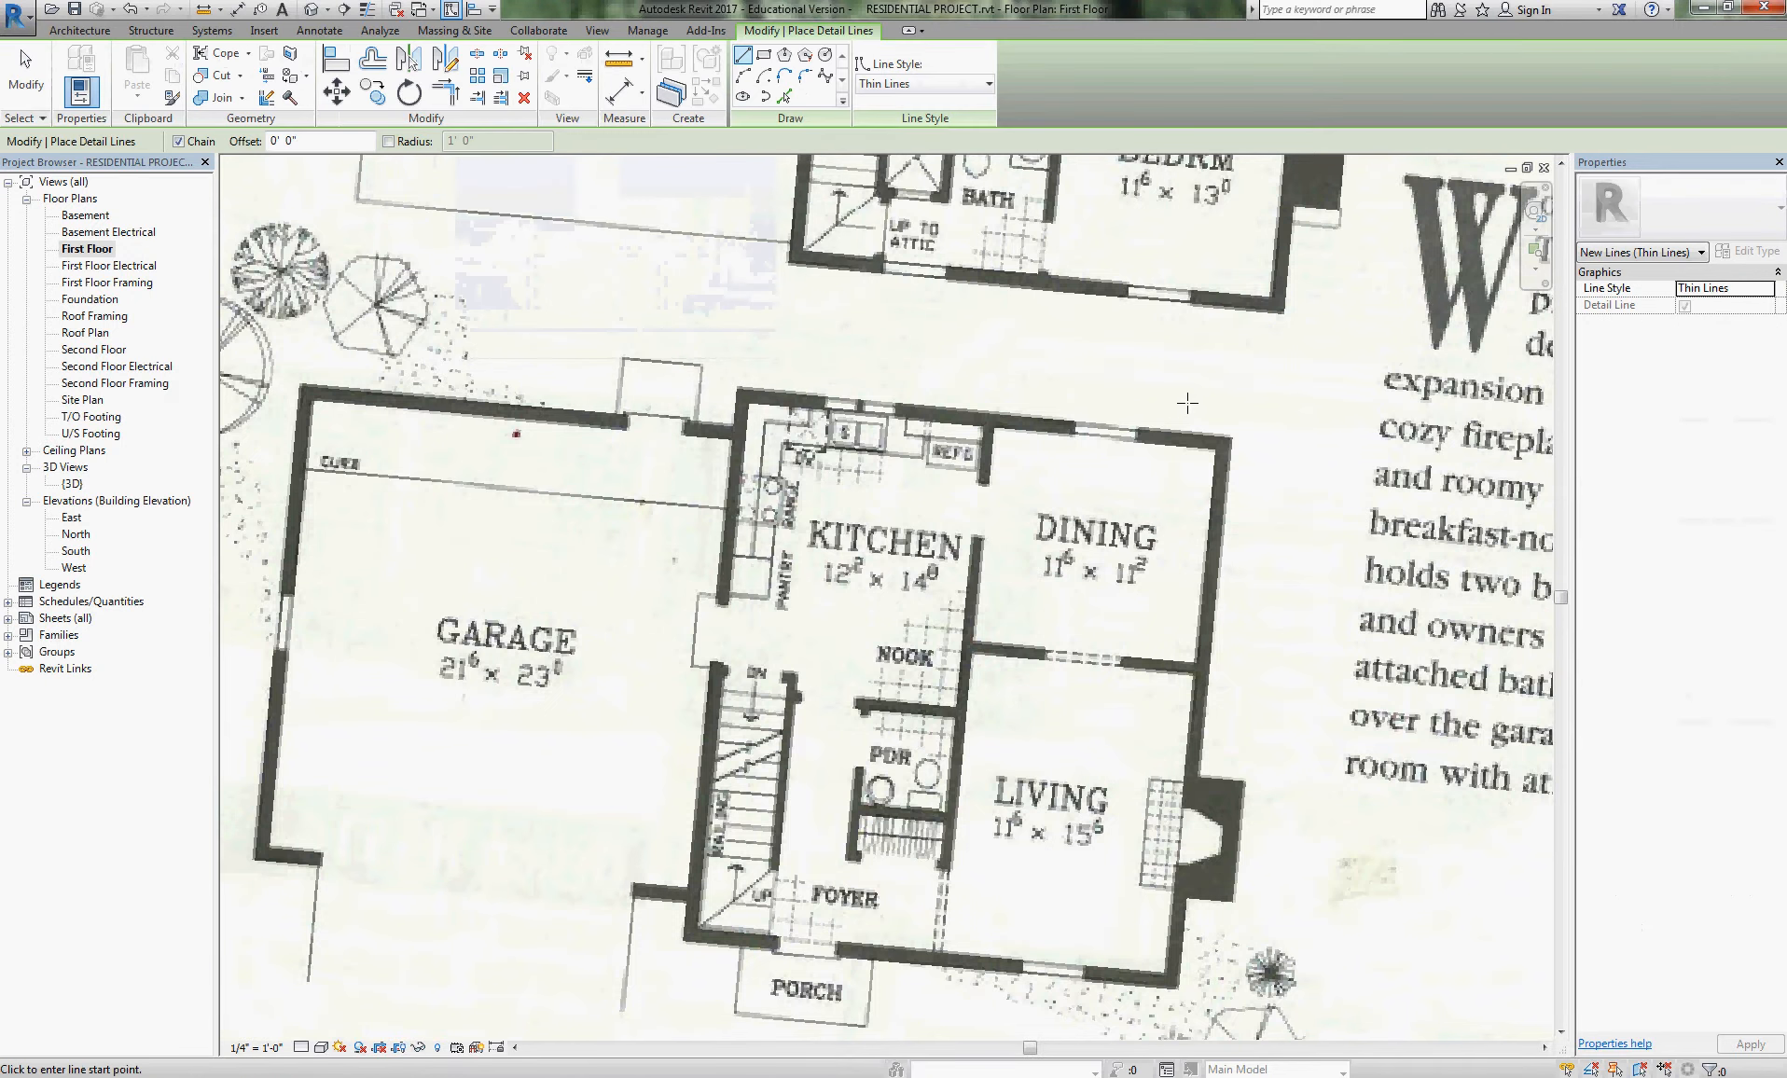
{"action": "scroll", "coordinate": [1187, 403], "scroll_direction": "up", "scroll_amount": 8}
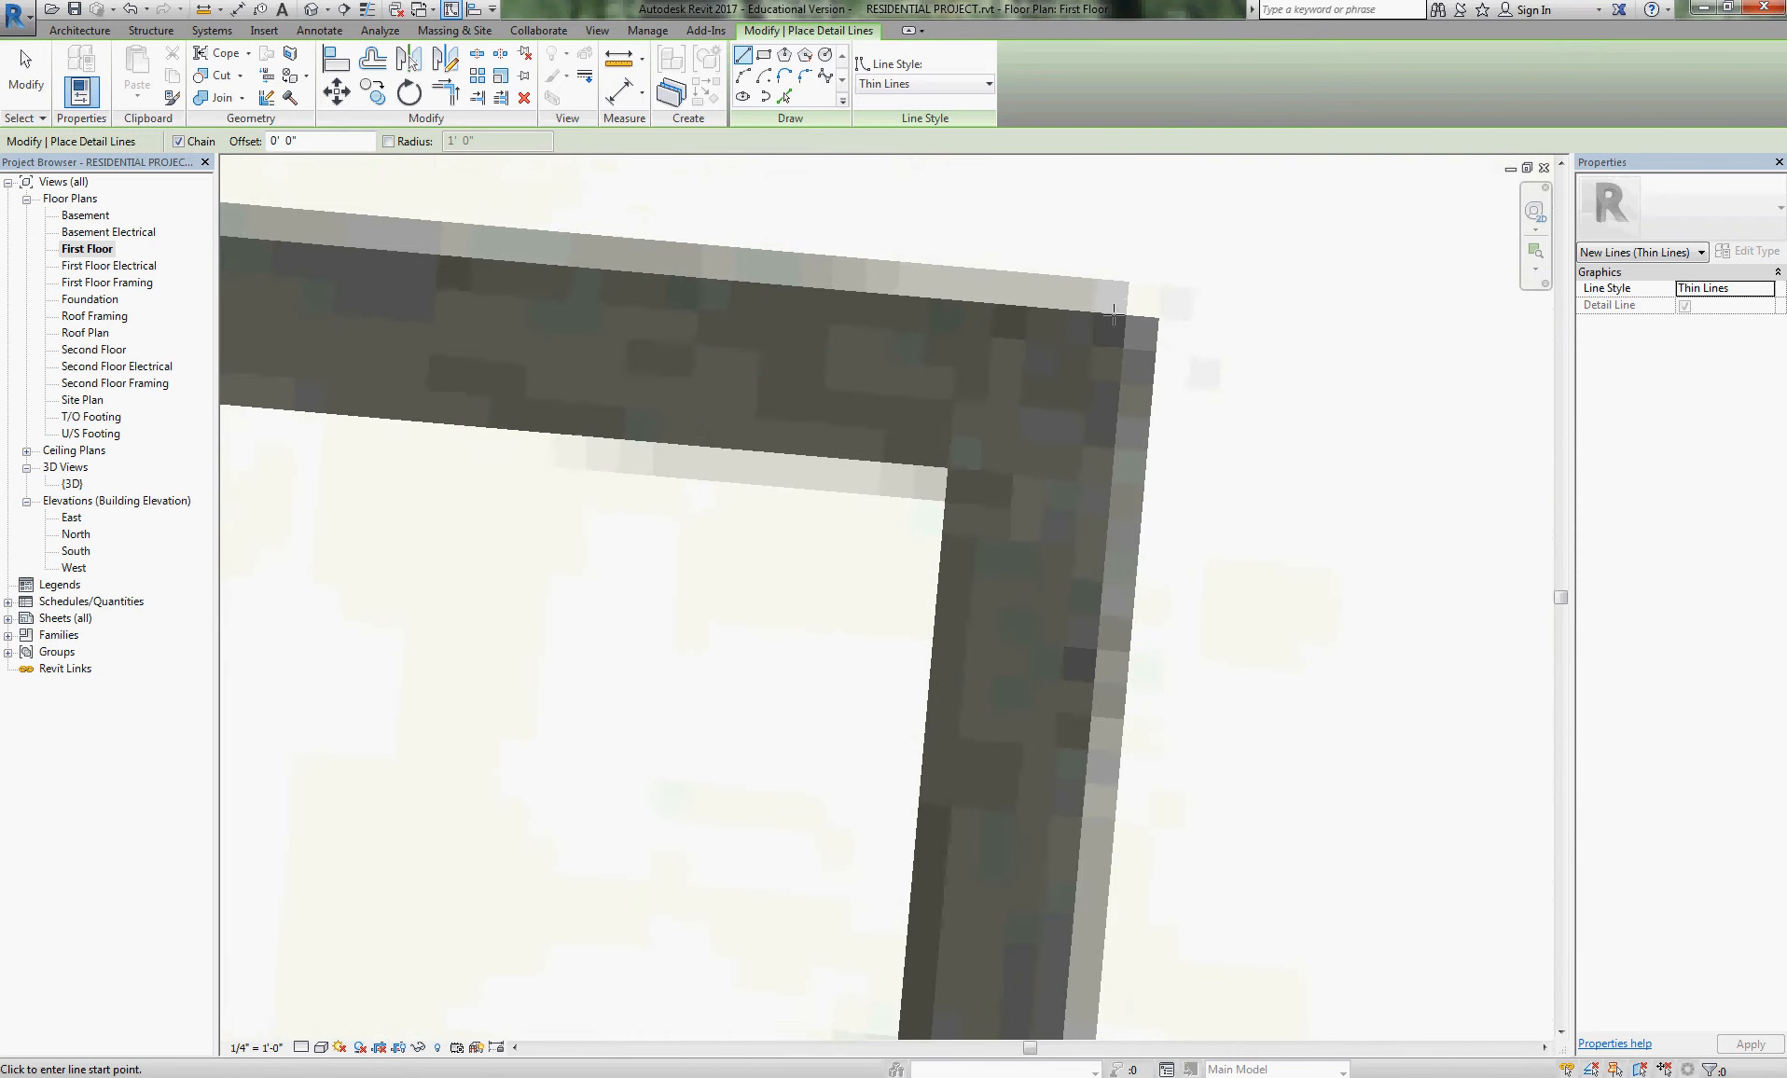
{"action": "left_click", "coordinate": [1086, 368]}
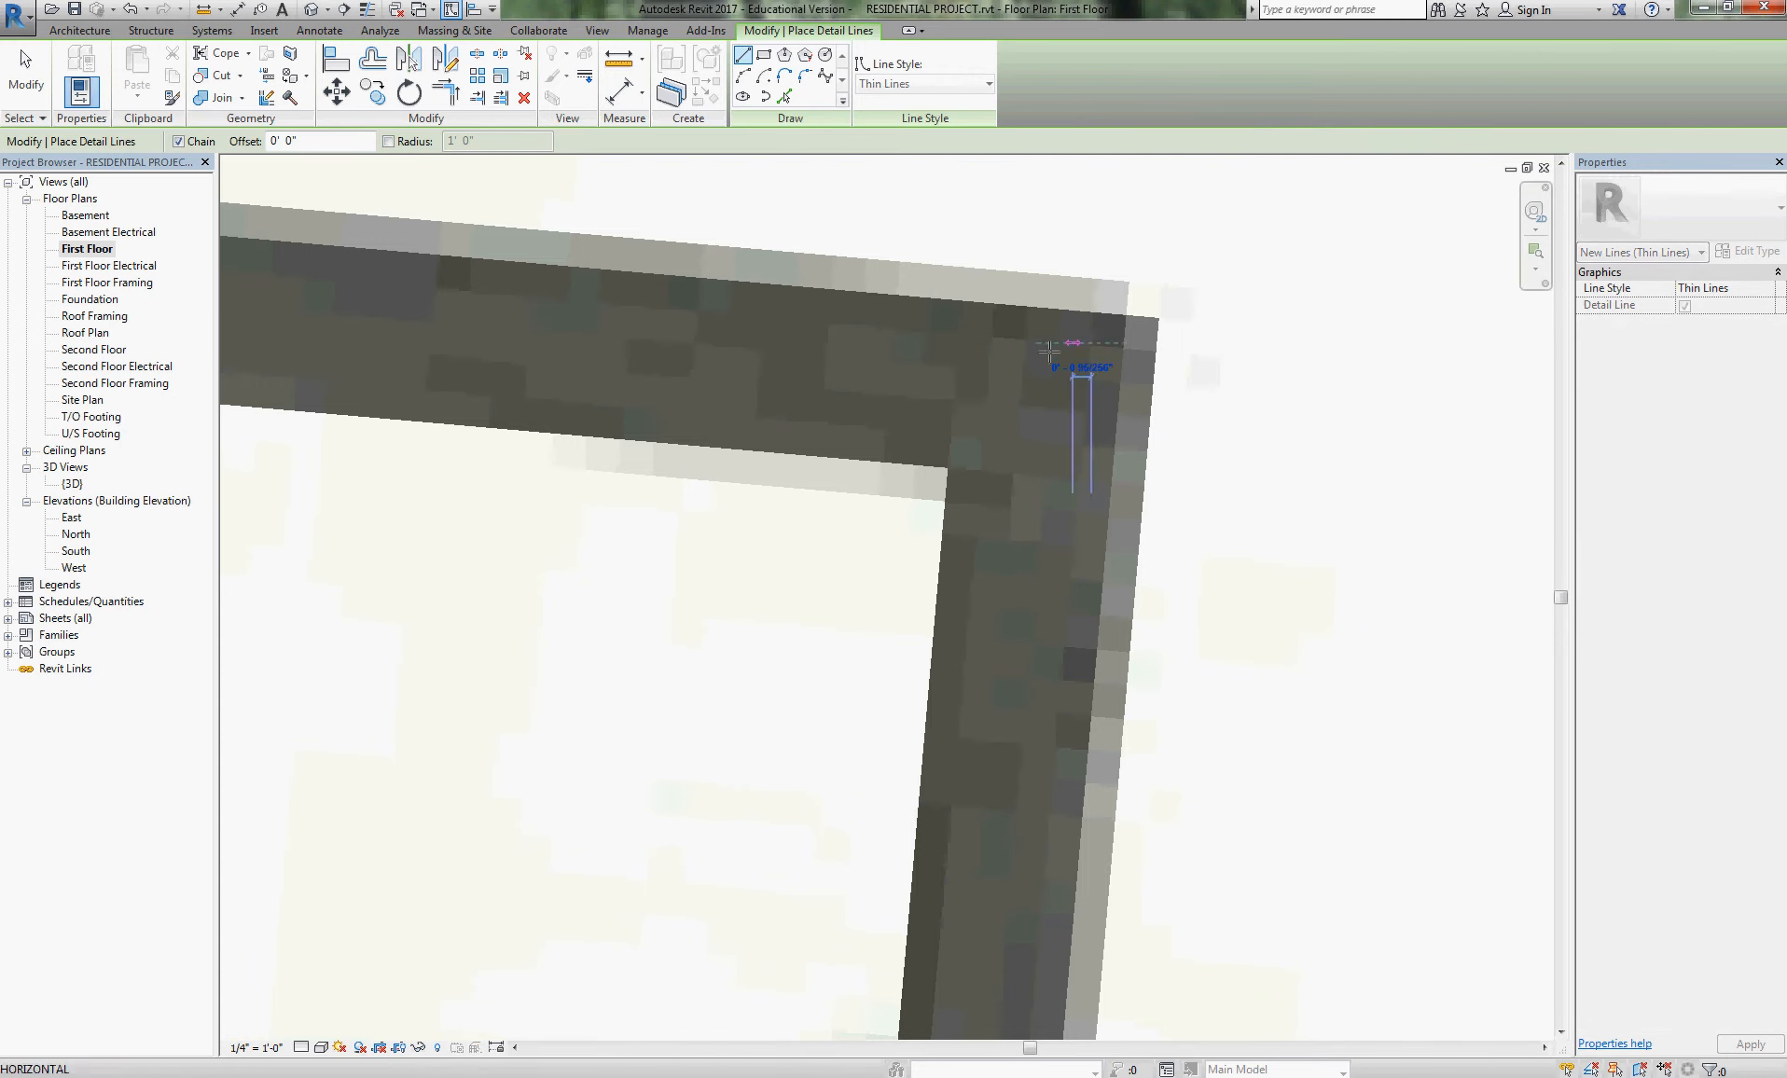
{"action": "scroll", "coordinate": [1212, 392], "scroll_direction": "down", "scroll_amount": 6}
{"action": "scroll", "coordinate": [1376, 426], "scroll_direction": "down", "scroll_amount": 4}
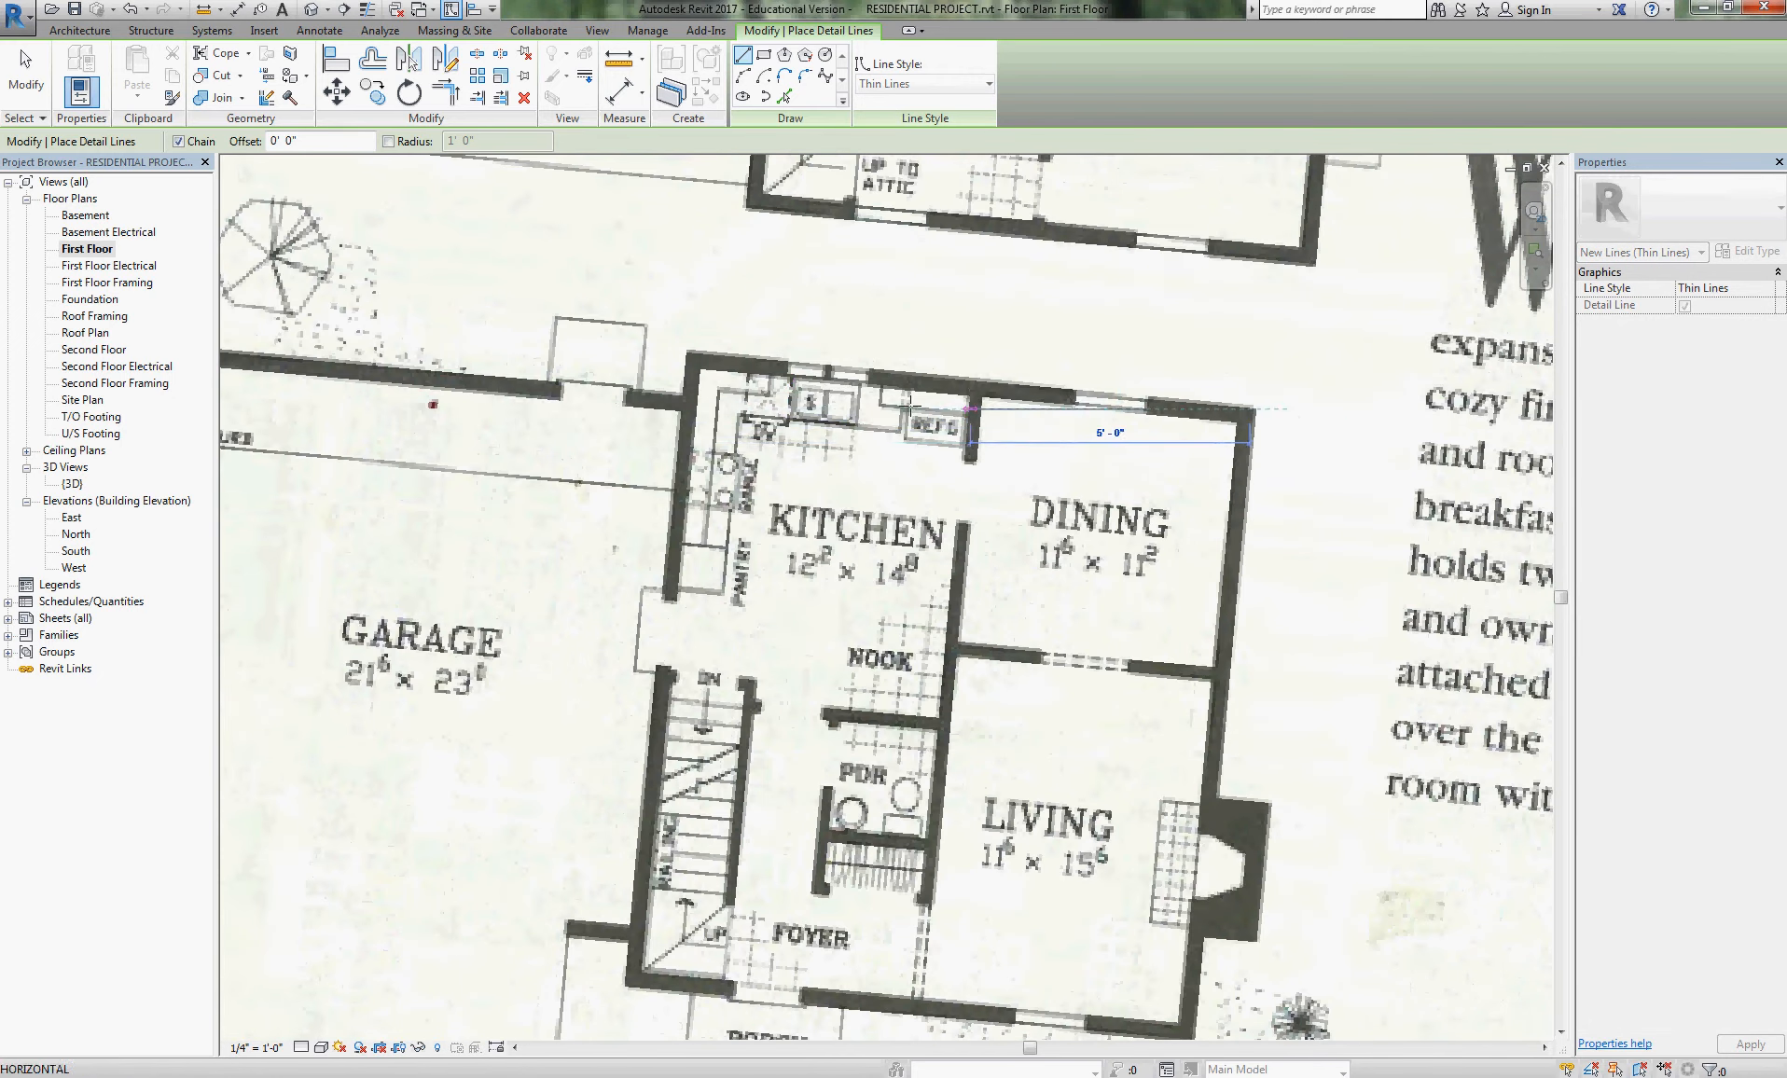
{"action": "left_click", "coordinate": [373, 408]}
{"action": "scroll", "coordinate": [670, 347], "scroll_direction": "up", "scroll_amount": 2}
{"action": "key", "text": "Escape"}
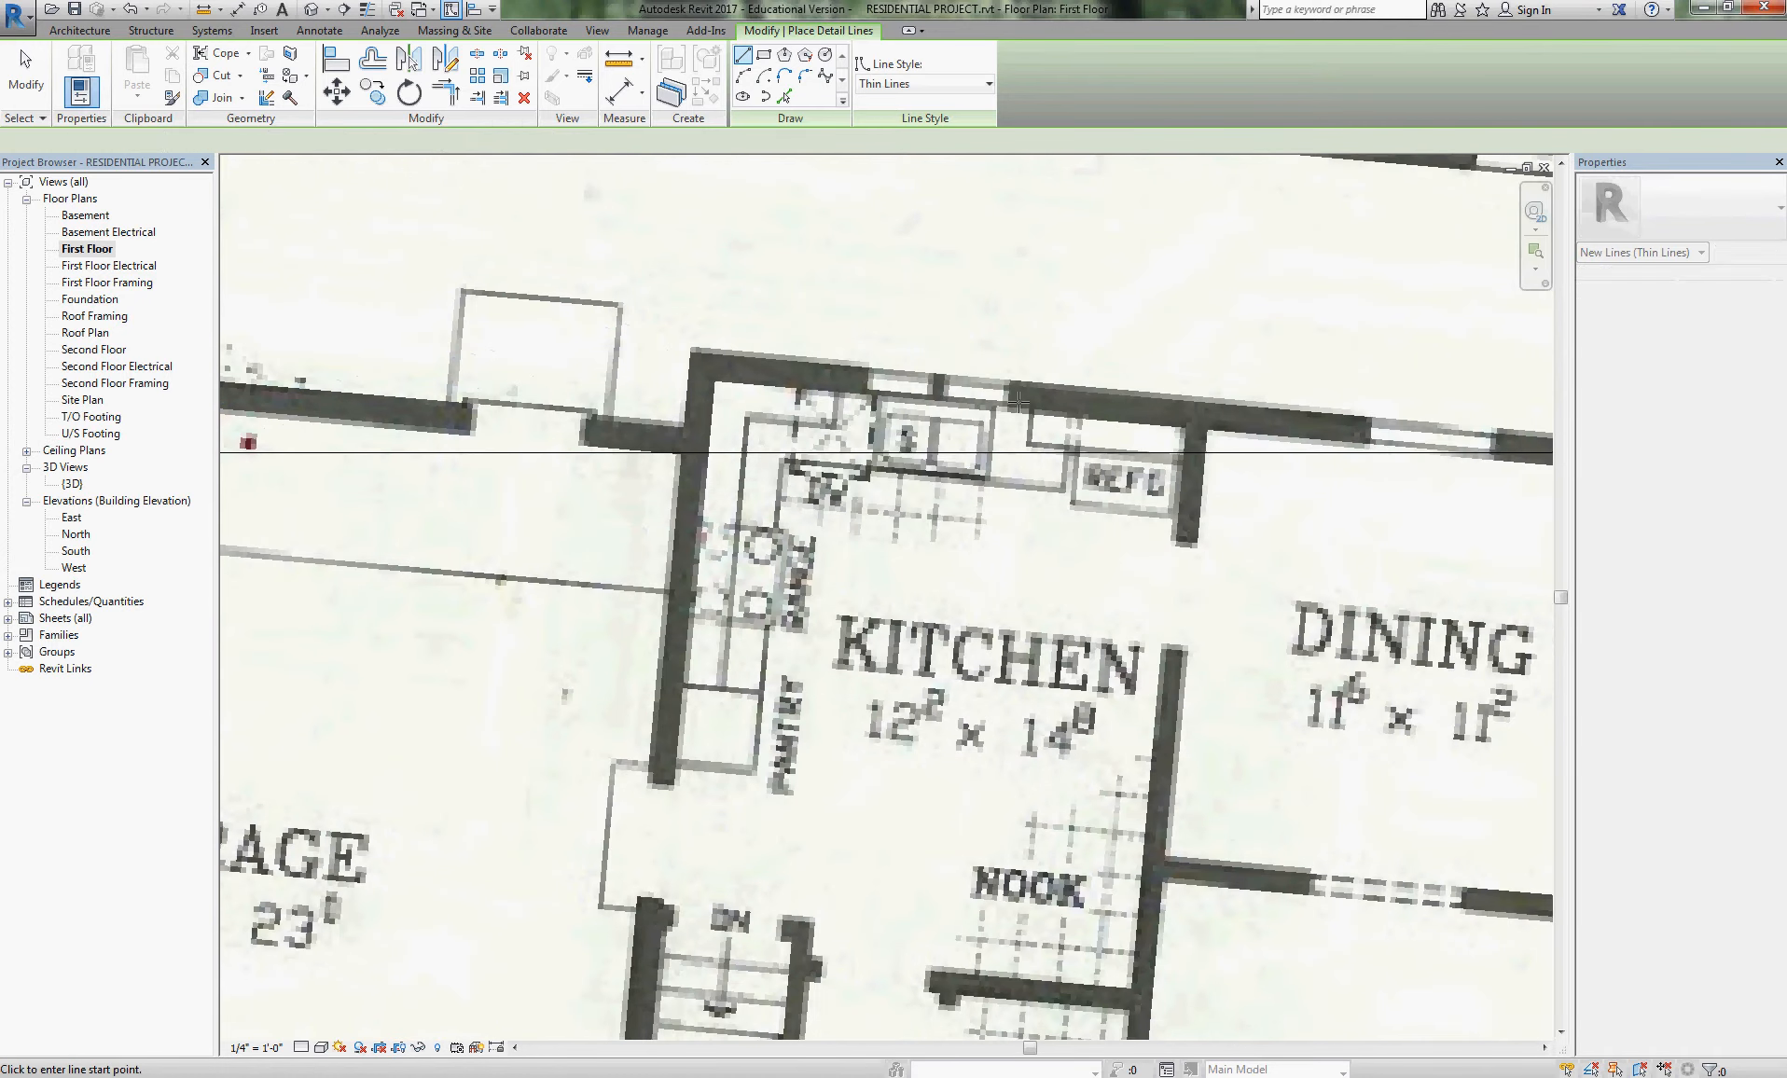
{"action": "scroll", "coordinate": [917, 364], "scroll_direction": "down", "scroll_amount": 2}
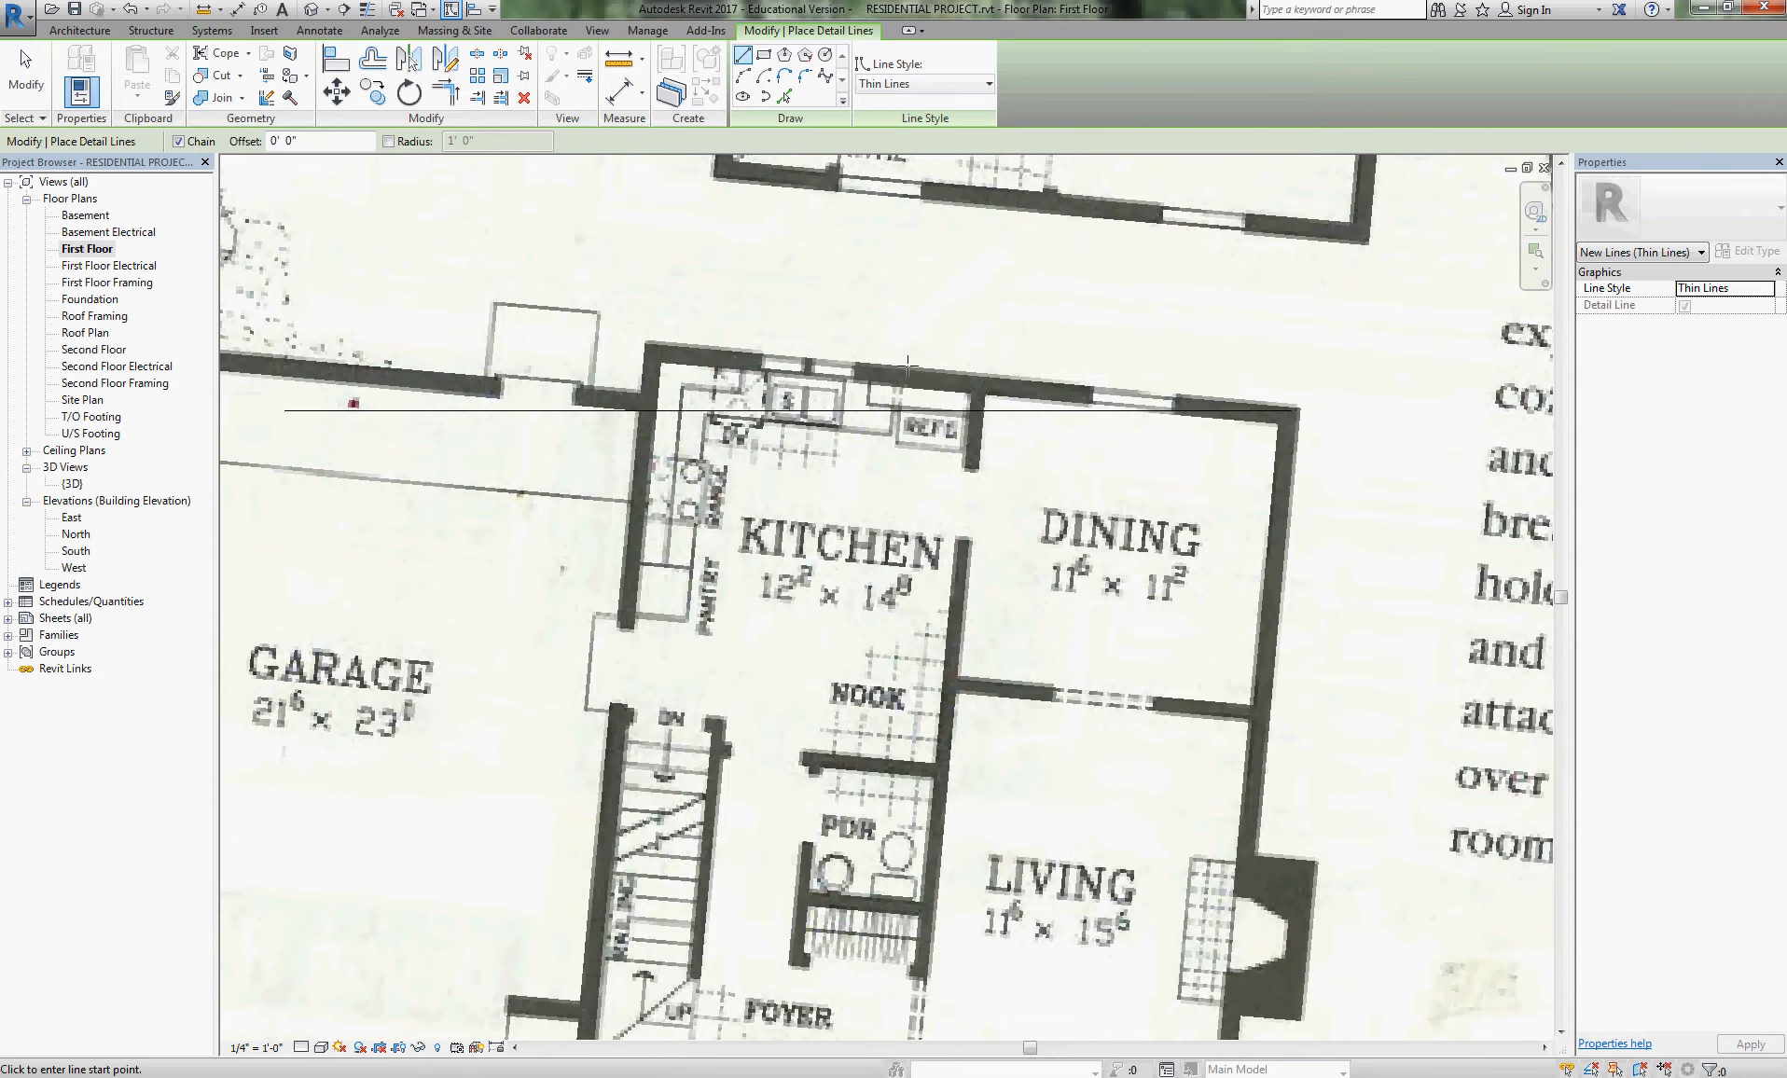
{"action": "scroll", "coordinate": [862, 672], "scroll_direction": "down", "scroll_amount": 5}
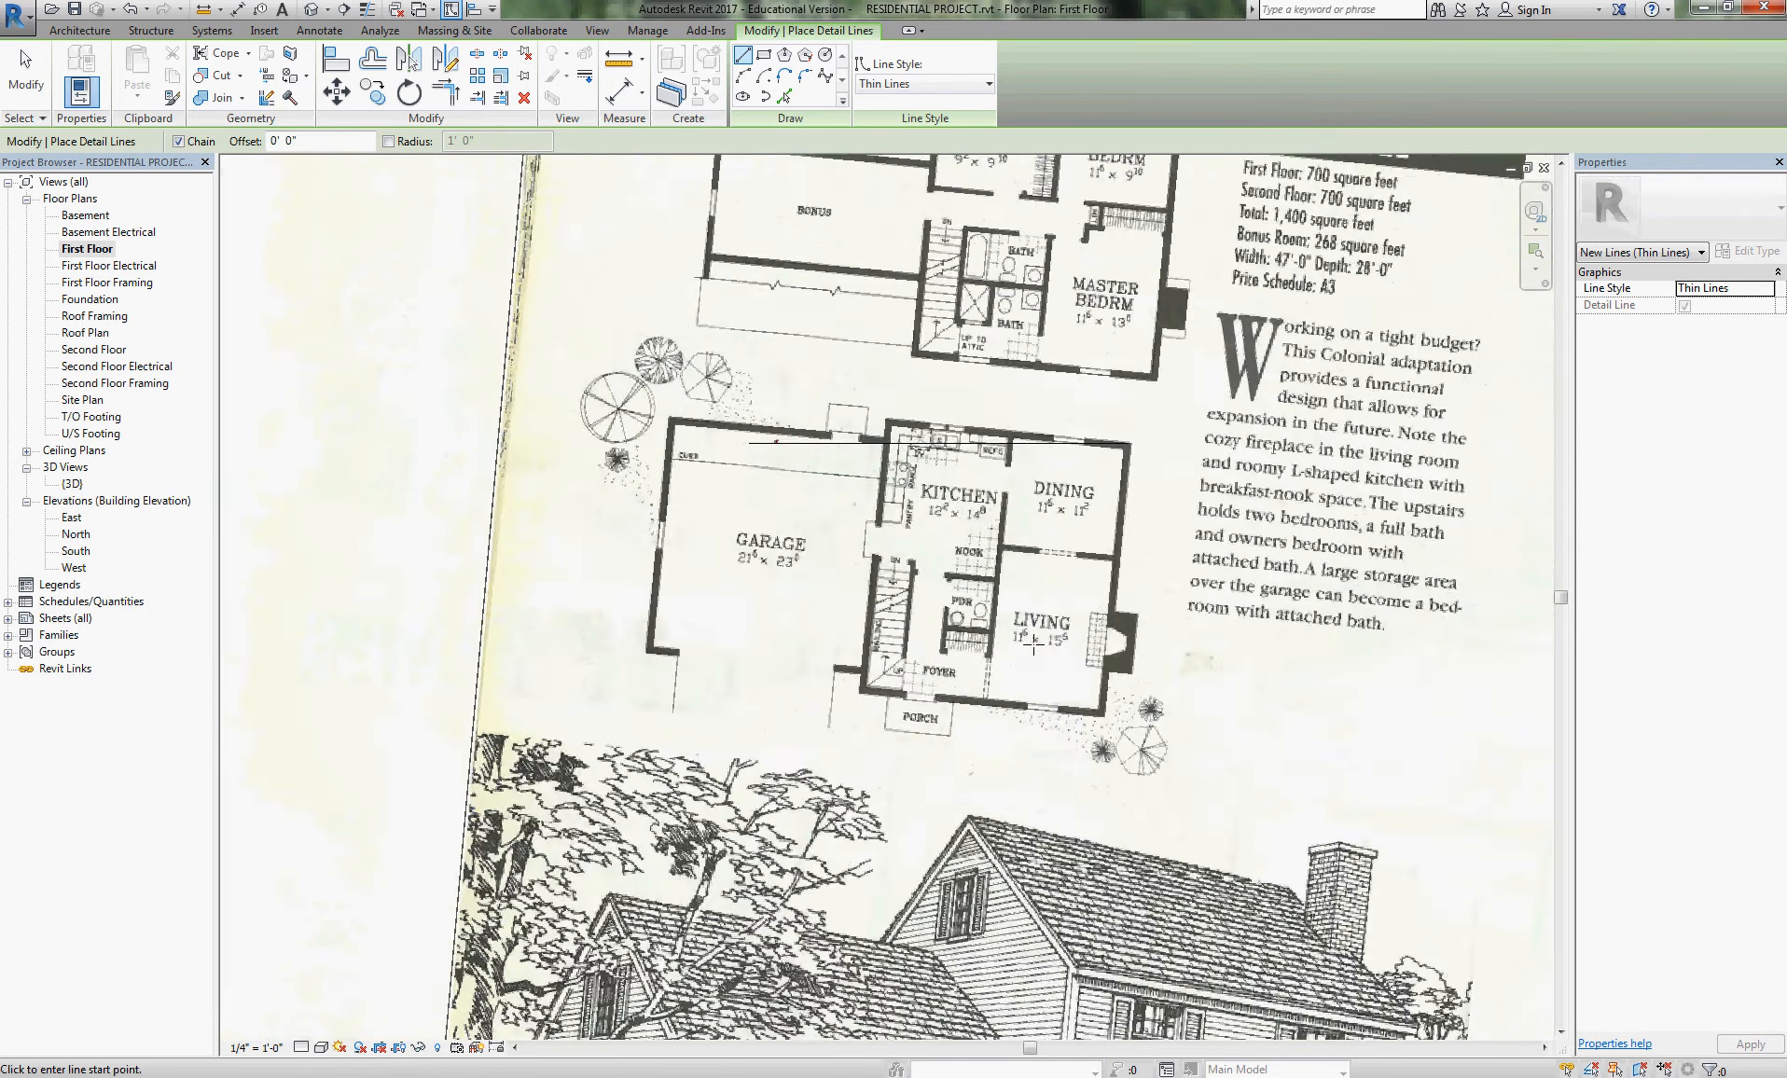
{"action": "scroll", "coordinate": [862, 671], "scroll_direction": "down", "scroll_amount": 1}
{"action": "key", "text": "Escape"}
- Try to rotate the plan image about the dining room's outer corner, swinging the kitchen's exterior corner to the detail line, then undo it
{"action": "left_click", "coordinate": [1095, 702]}
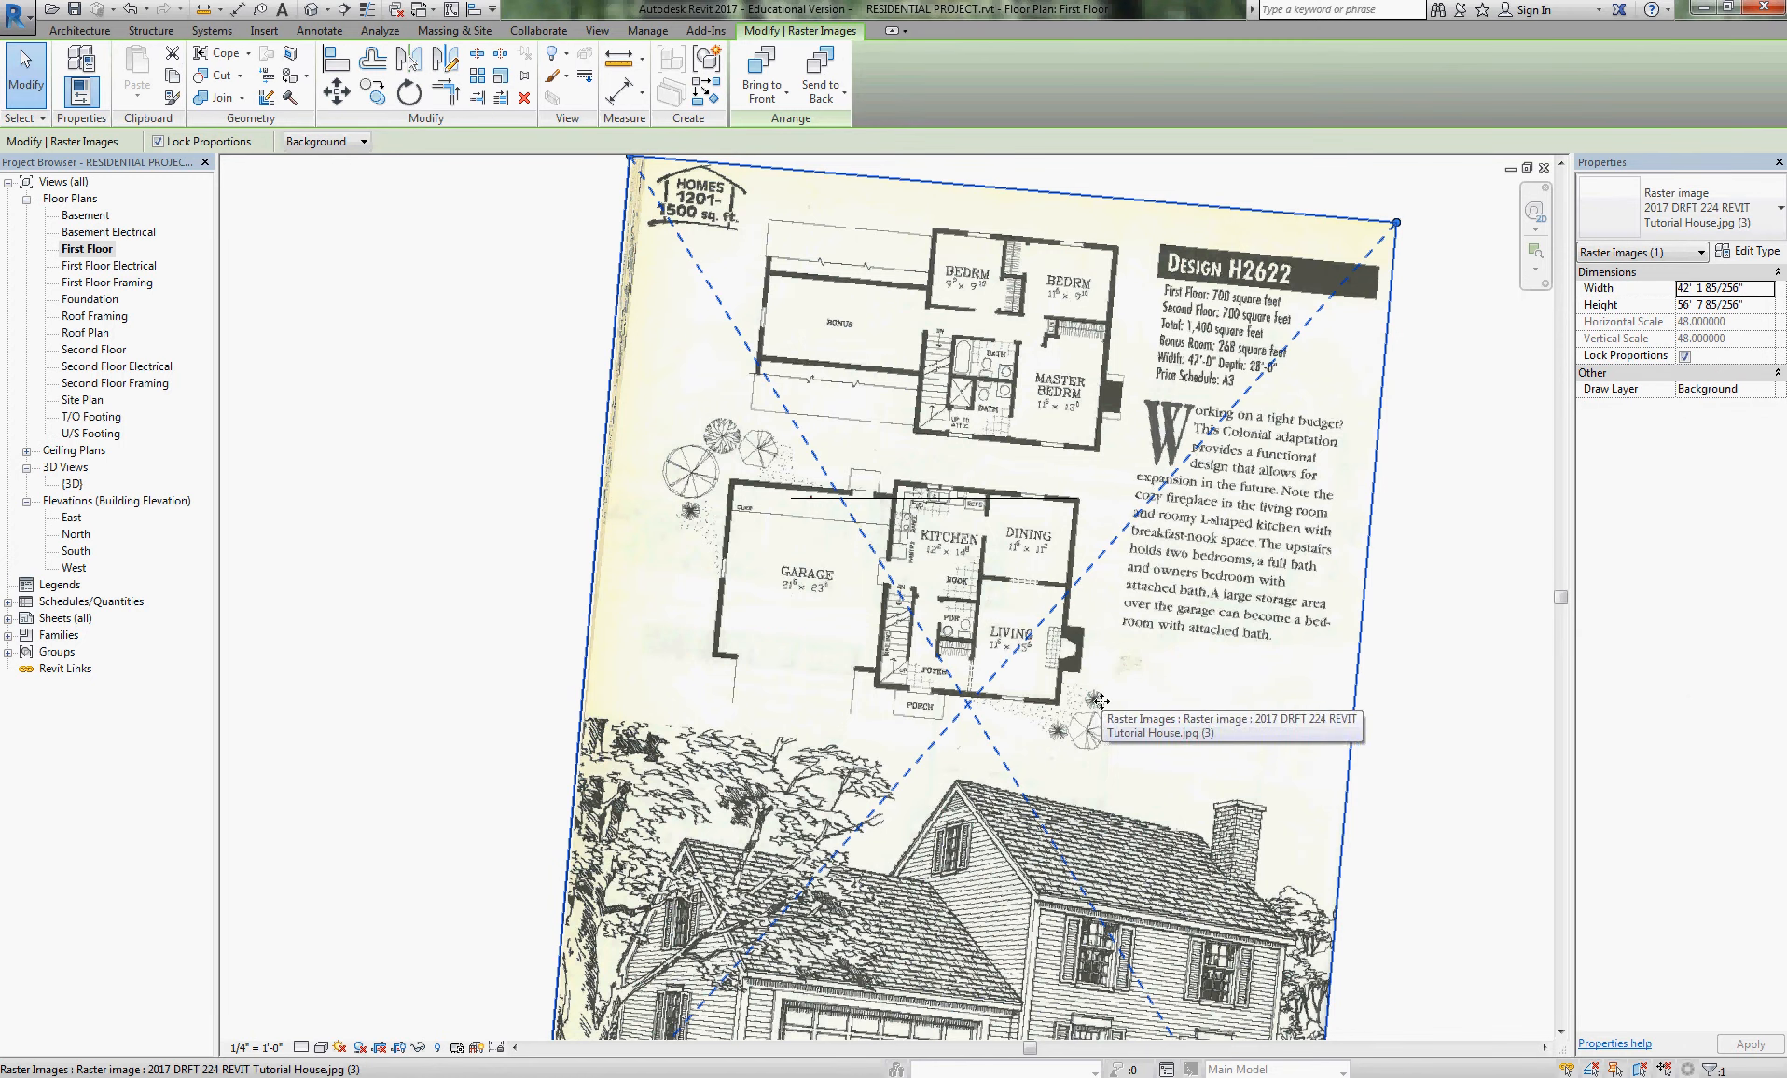
{"action": "left_click", "coordinate": [411, 92]}
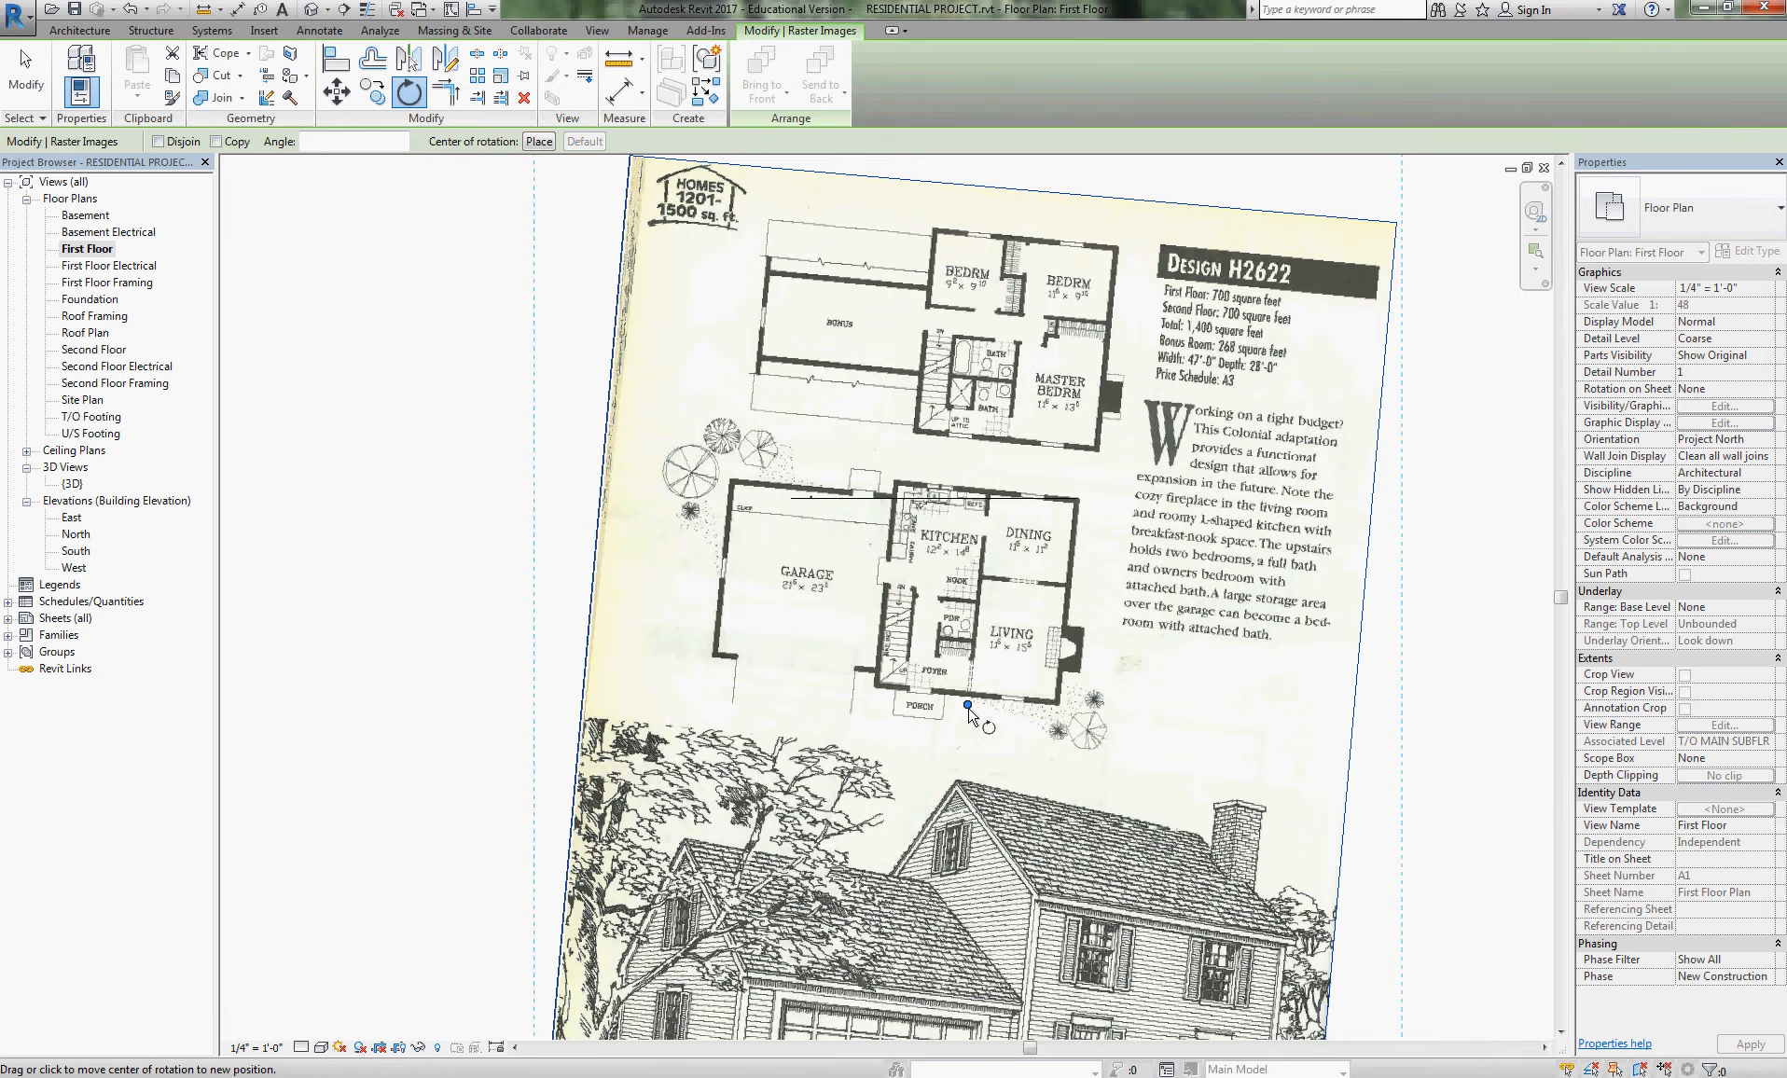
{"action": "scroll", "coordinate": [969, 699], "scroll_direction": "up", "scroll_amount": 4}
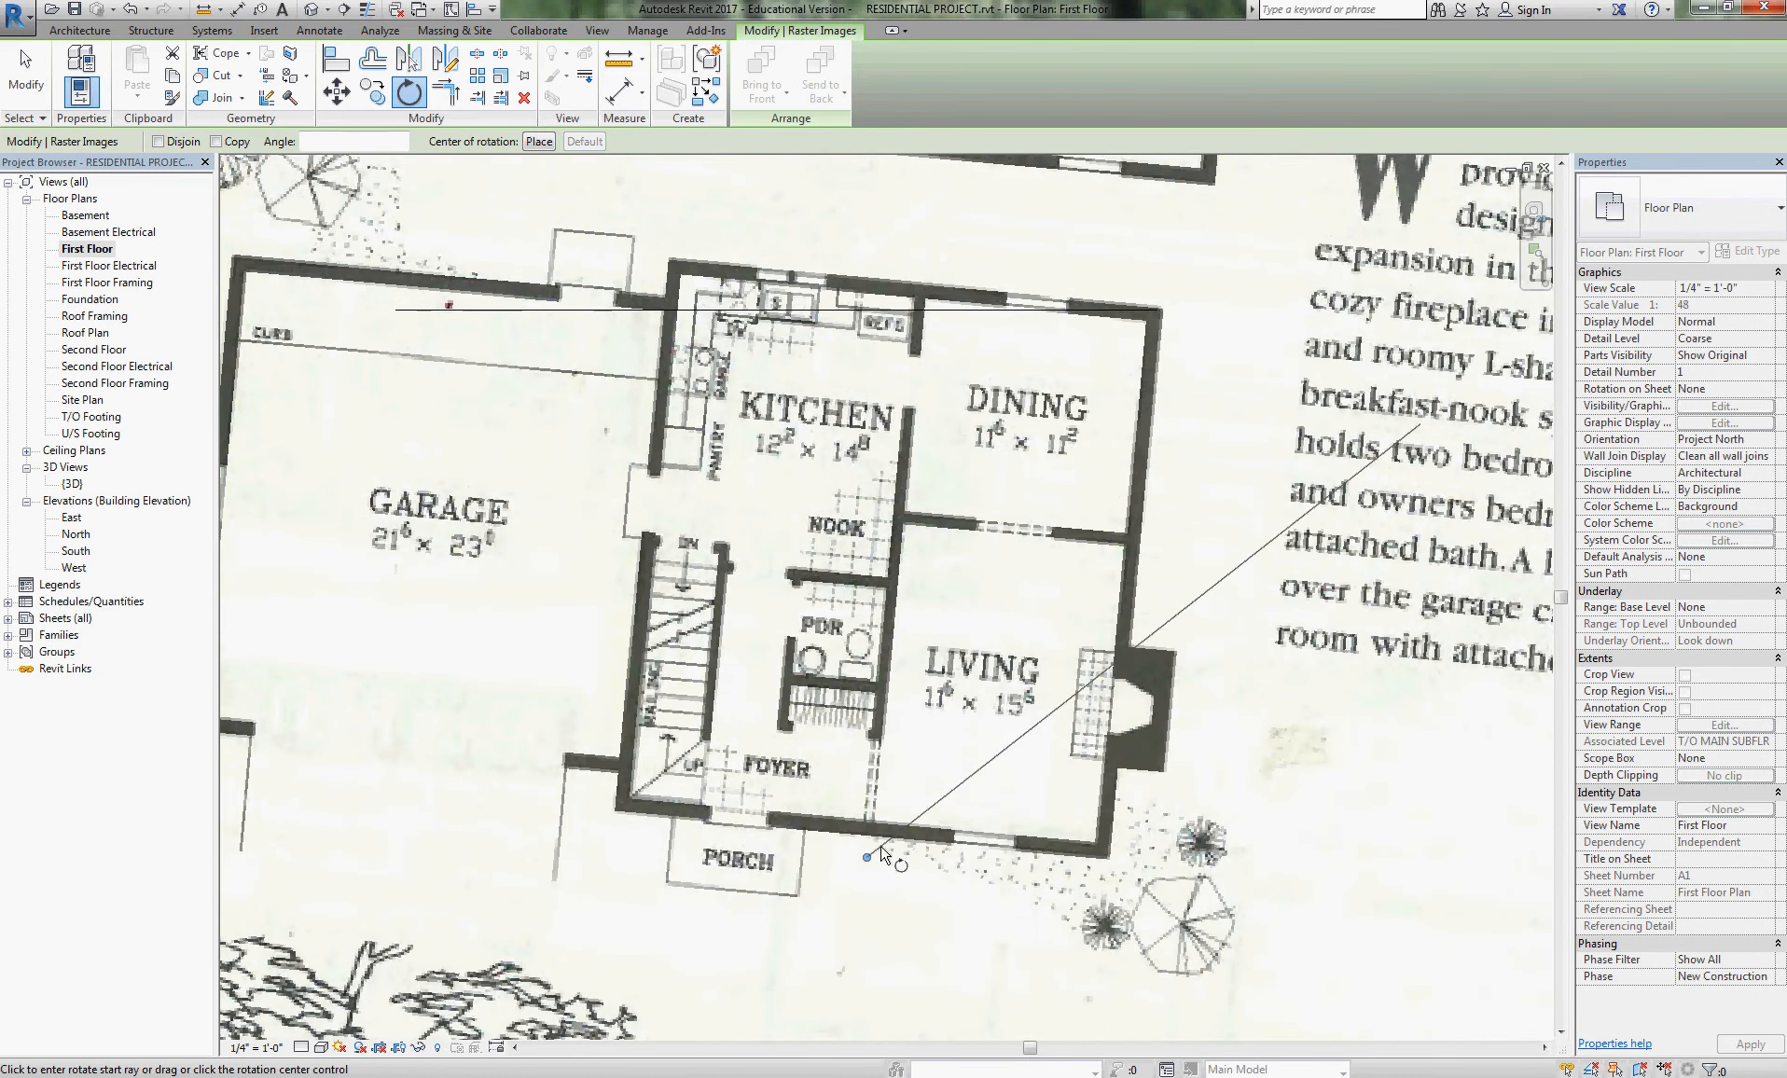
{"action": "left_click_drag", "start_coordinate": [867, 863], "coordinate": [1157, 308]}
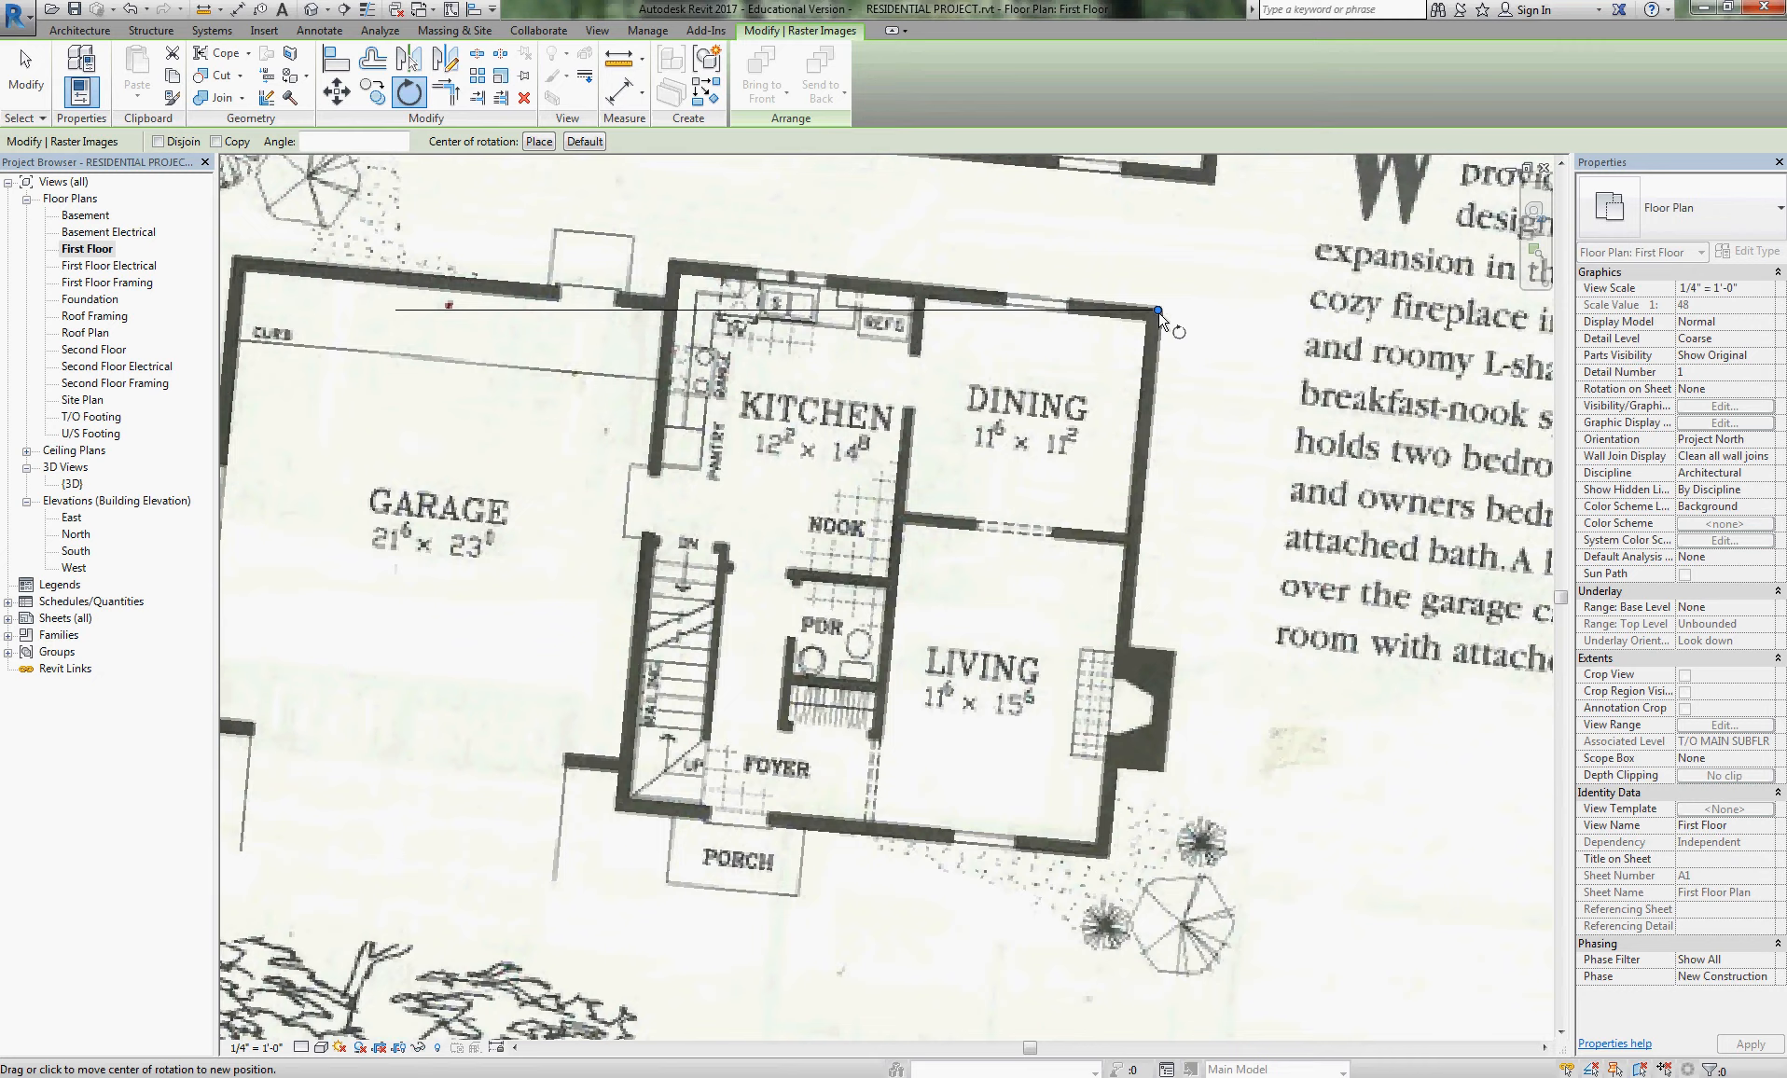
{"action": "scroll", "coordinate": [741, 278], "scroll_direction": "up", "scroll_amount": 3}
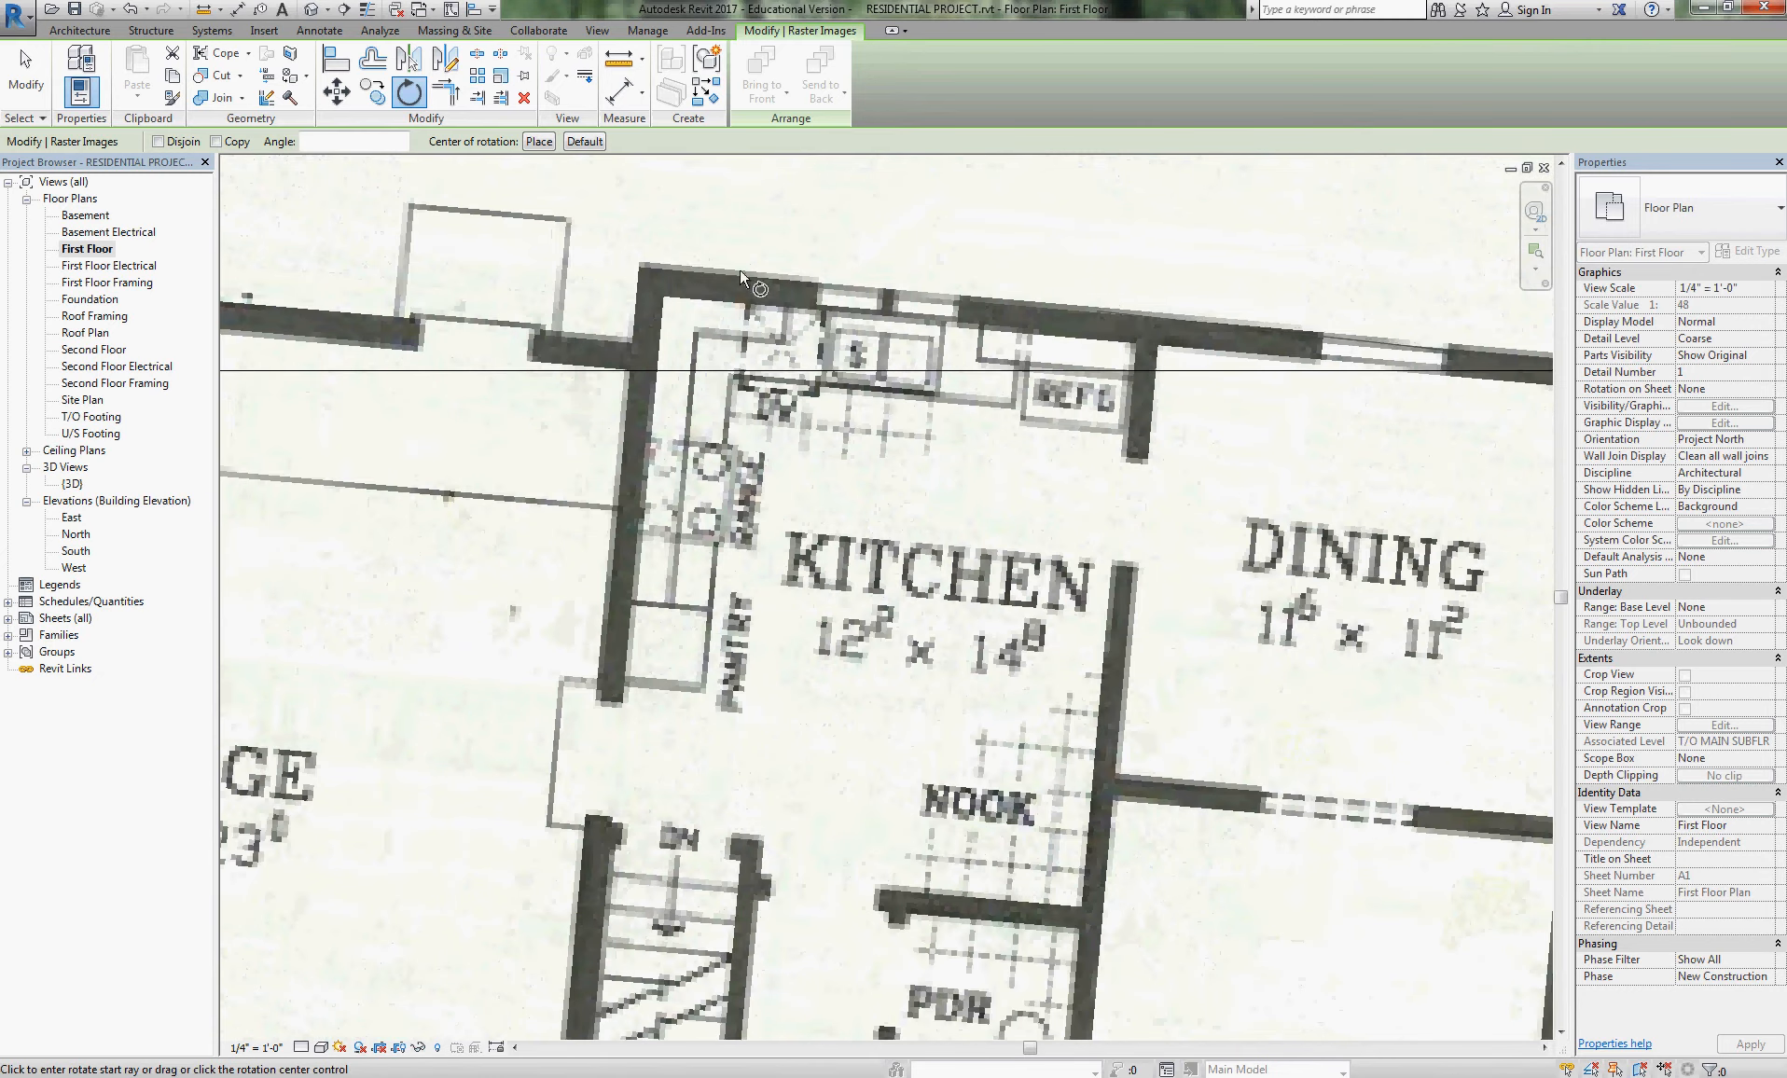
{"action": "middle_click_drag", "start_coordinate": [741, 278], "coordinate": [536, 287]}
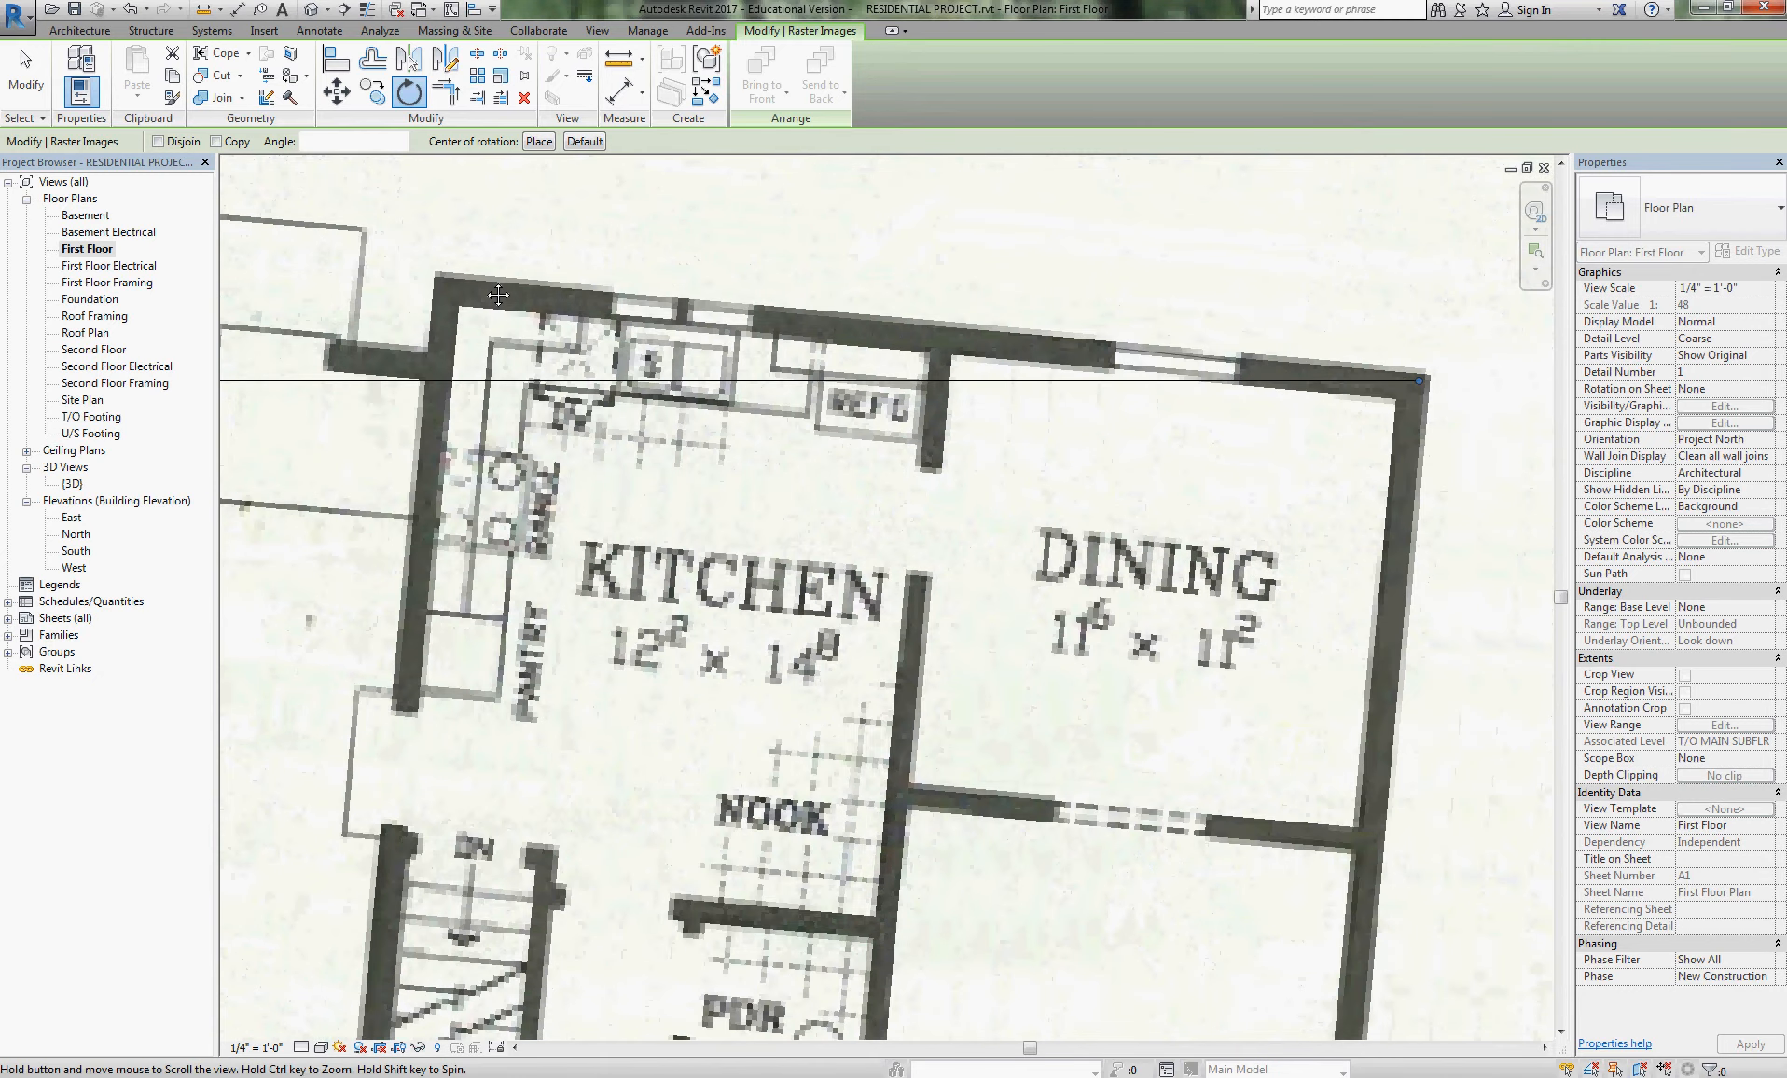
{"action": "left_click", "coordinate": [359, 270]}
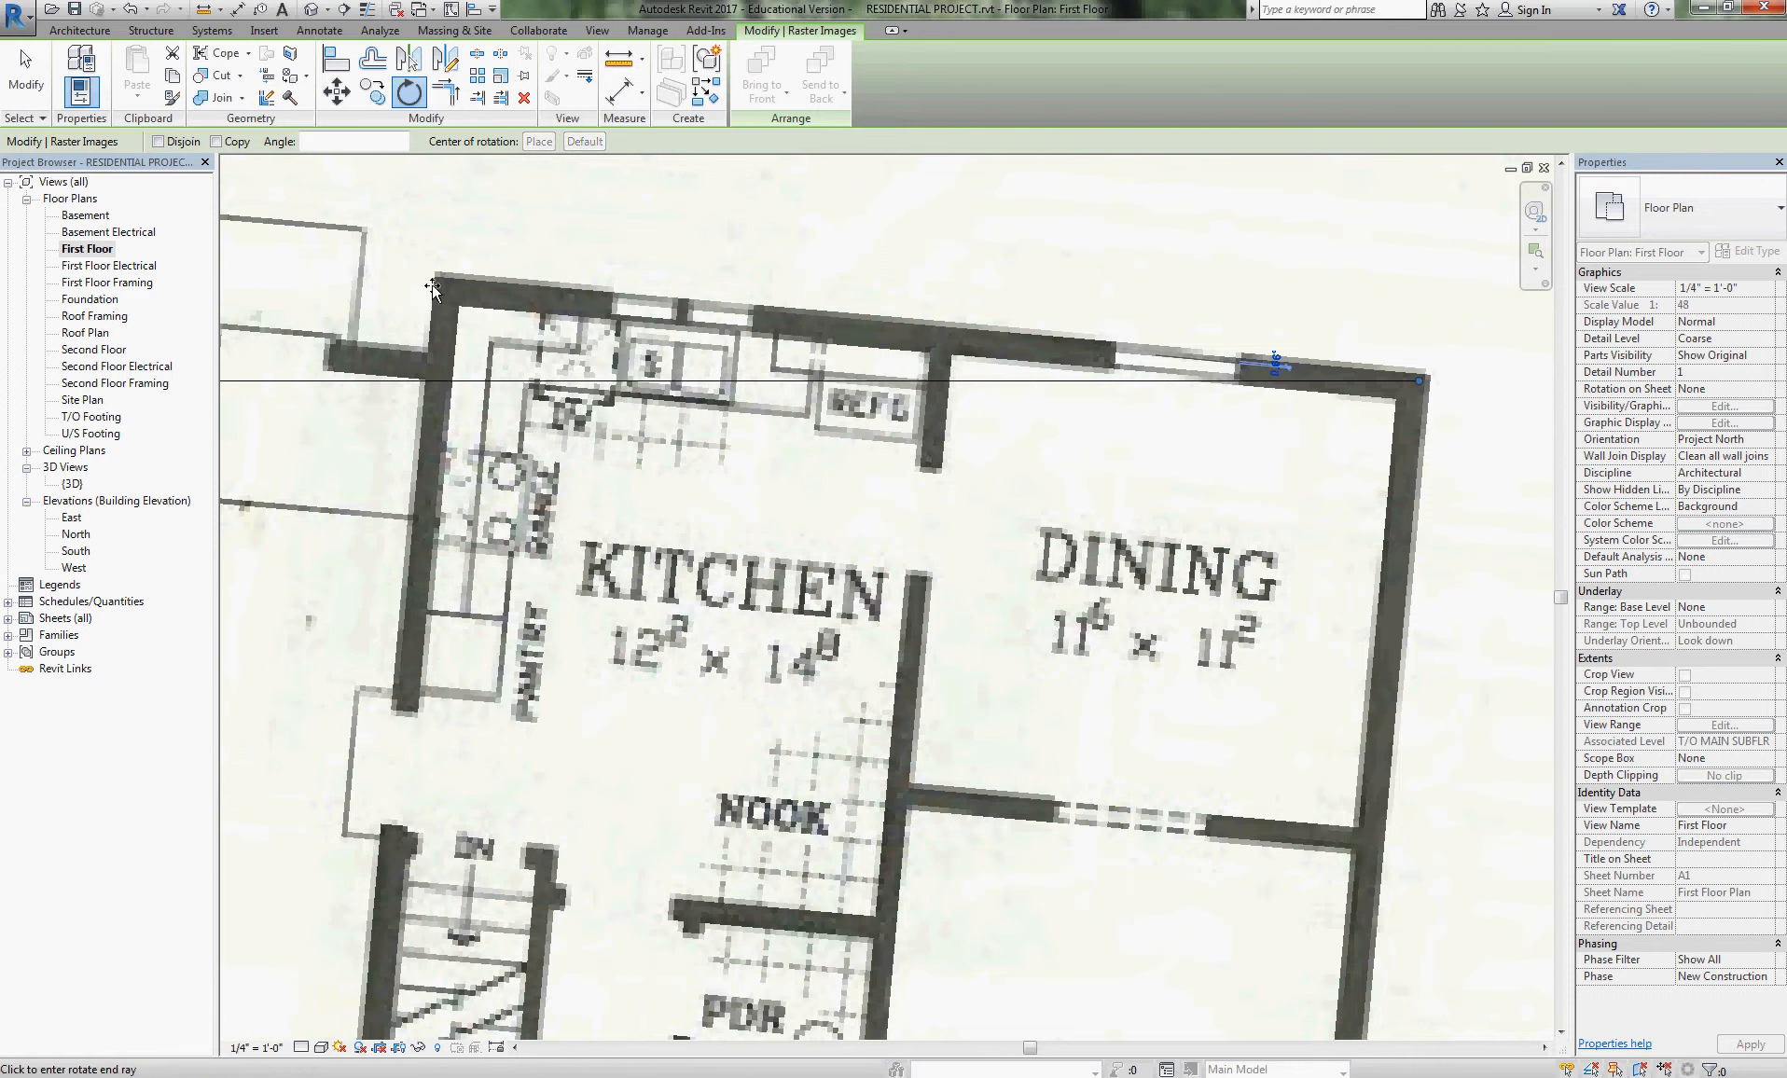
{"action": "left_click", "coordinate": [554, 382]}
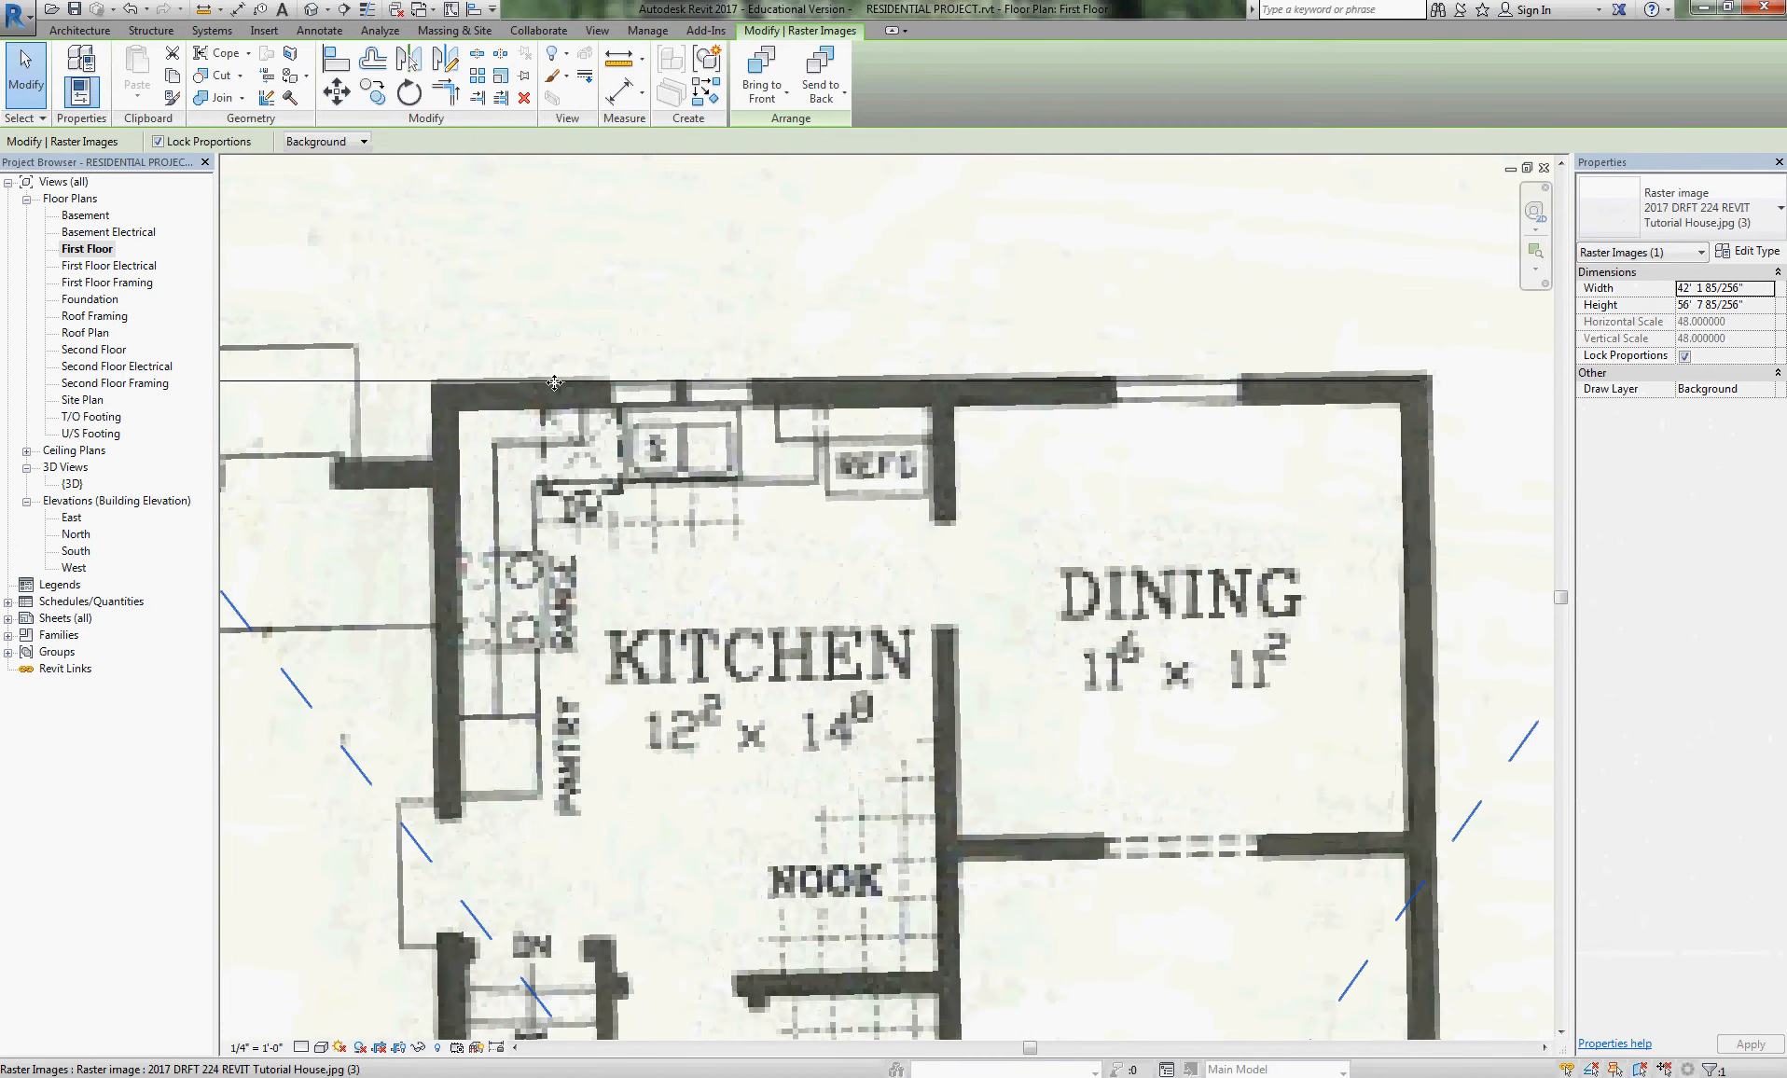
{"action": "left_click", "coordinate": [131, 8]}
- Rotate the plan image about the detail line's endpoint at the dining room corner, aligning the exterior wall above the kitchen with that line
{"action": "left_click", "coordinate": [743, 338]}
{"action": "left_click", "coordinate": [408, 91]}
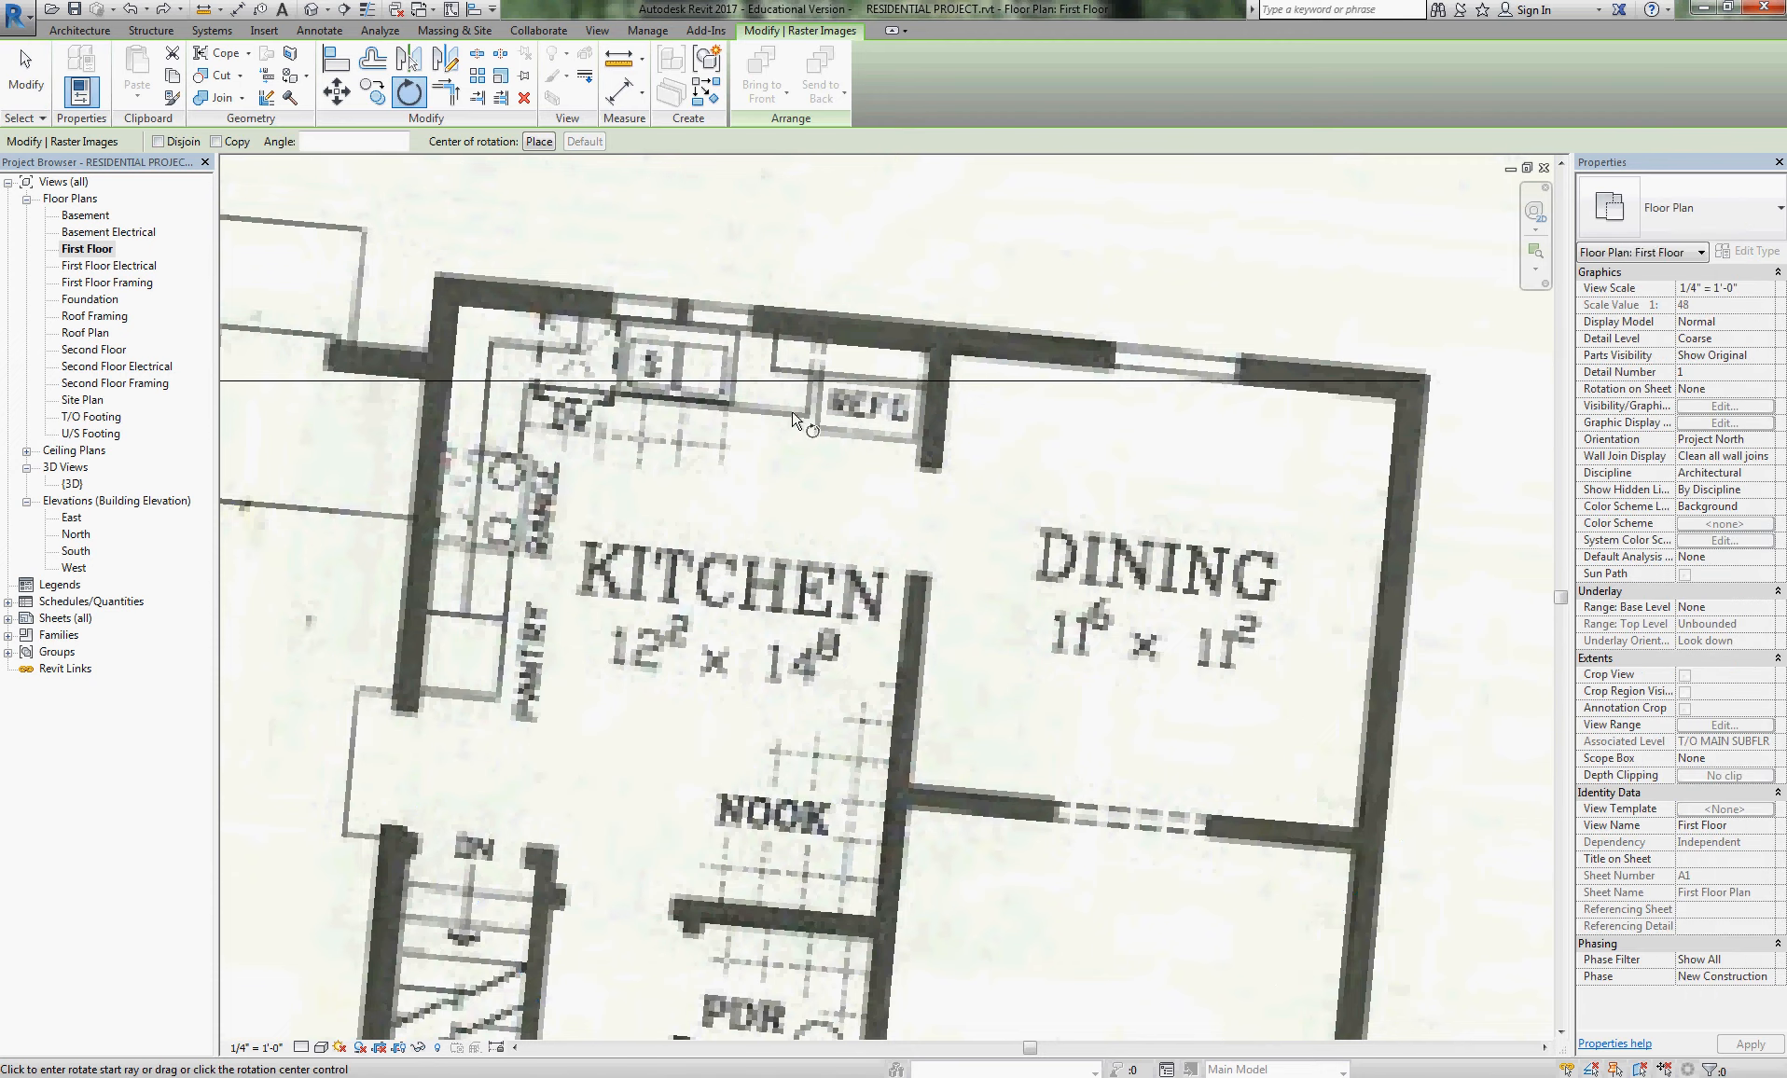
{"action": "scroll", "coordinate": [846, 370], "scroll_direction": "down", "scroll_amount": 4}
{"action": "left_click", "coordinate": [841, 846]}
{"action": "left_click", "coordinate": [1093, 377]}
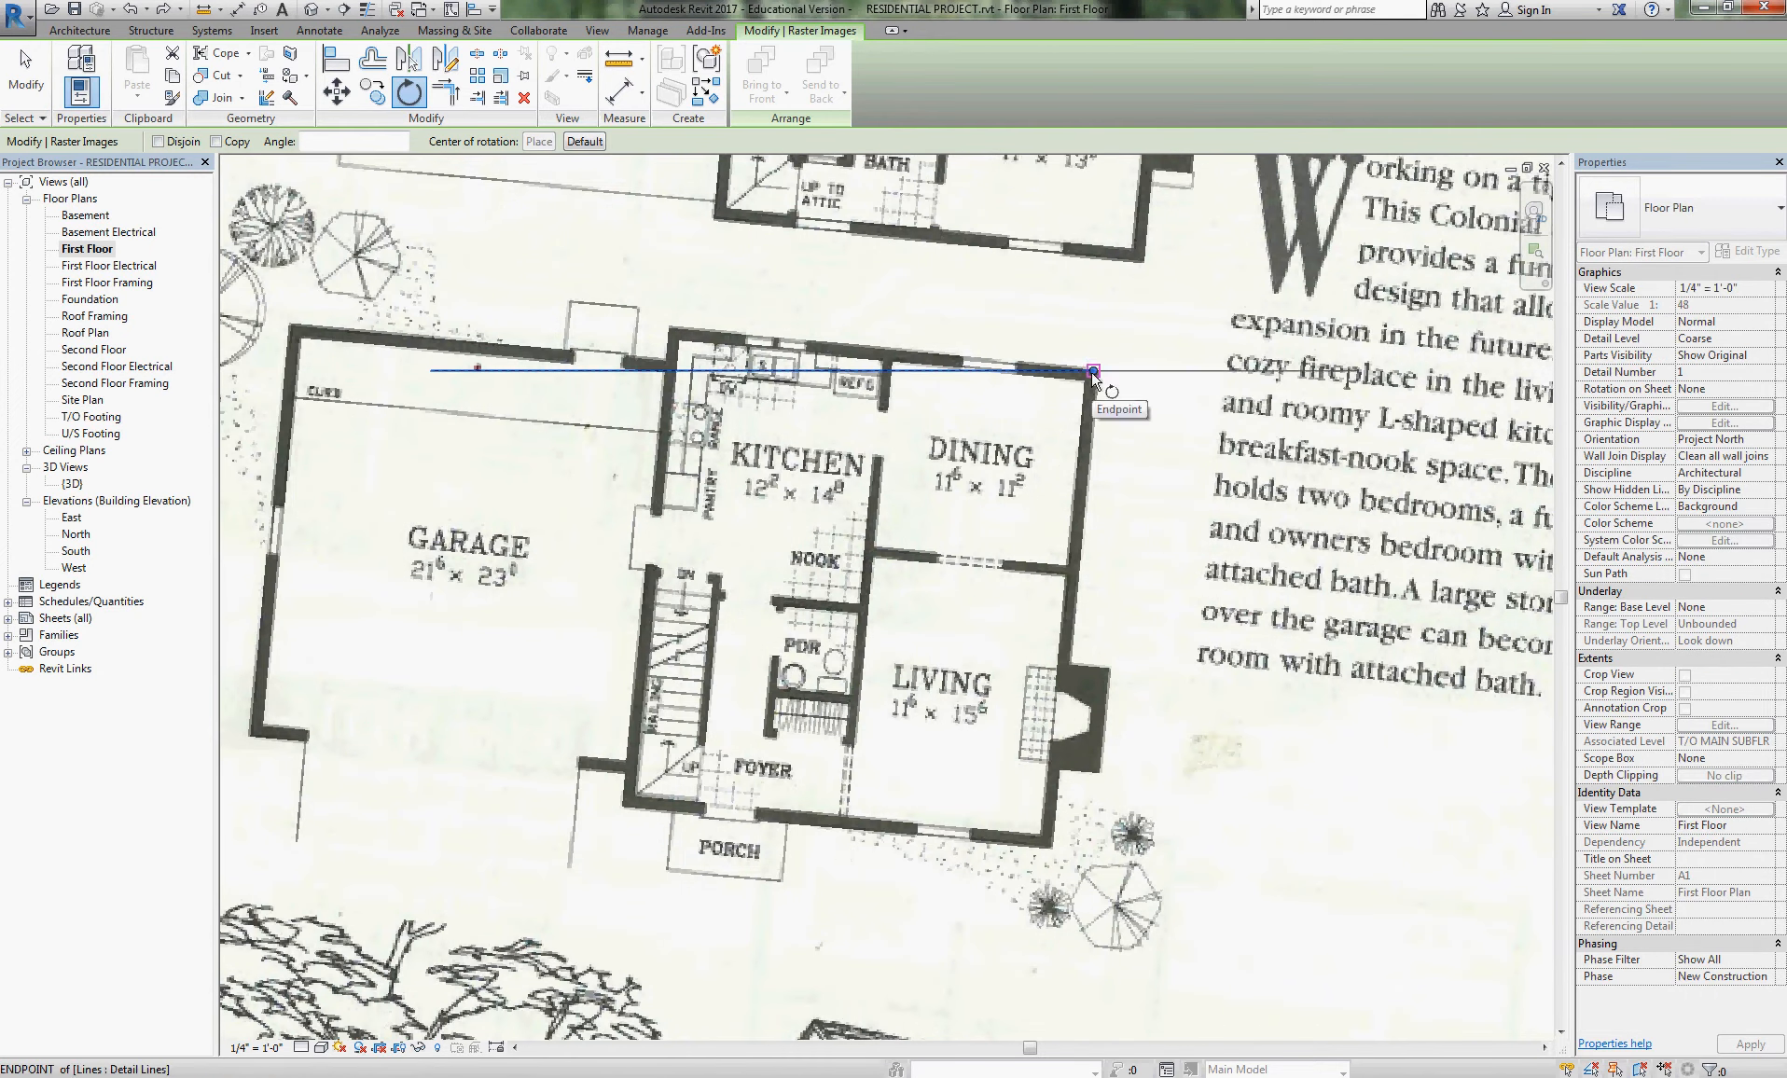
{"action": "scroll", "coordinate": [881, 357], "scroll_direction": "up", "scroll_amount": 5}
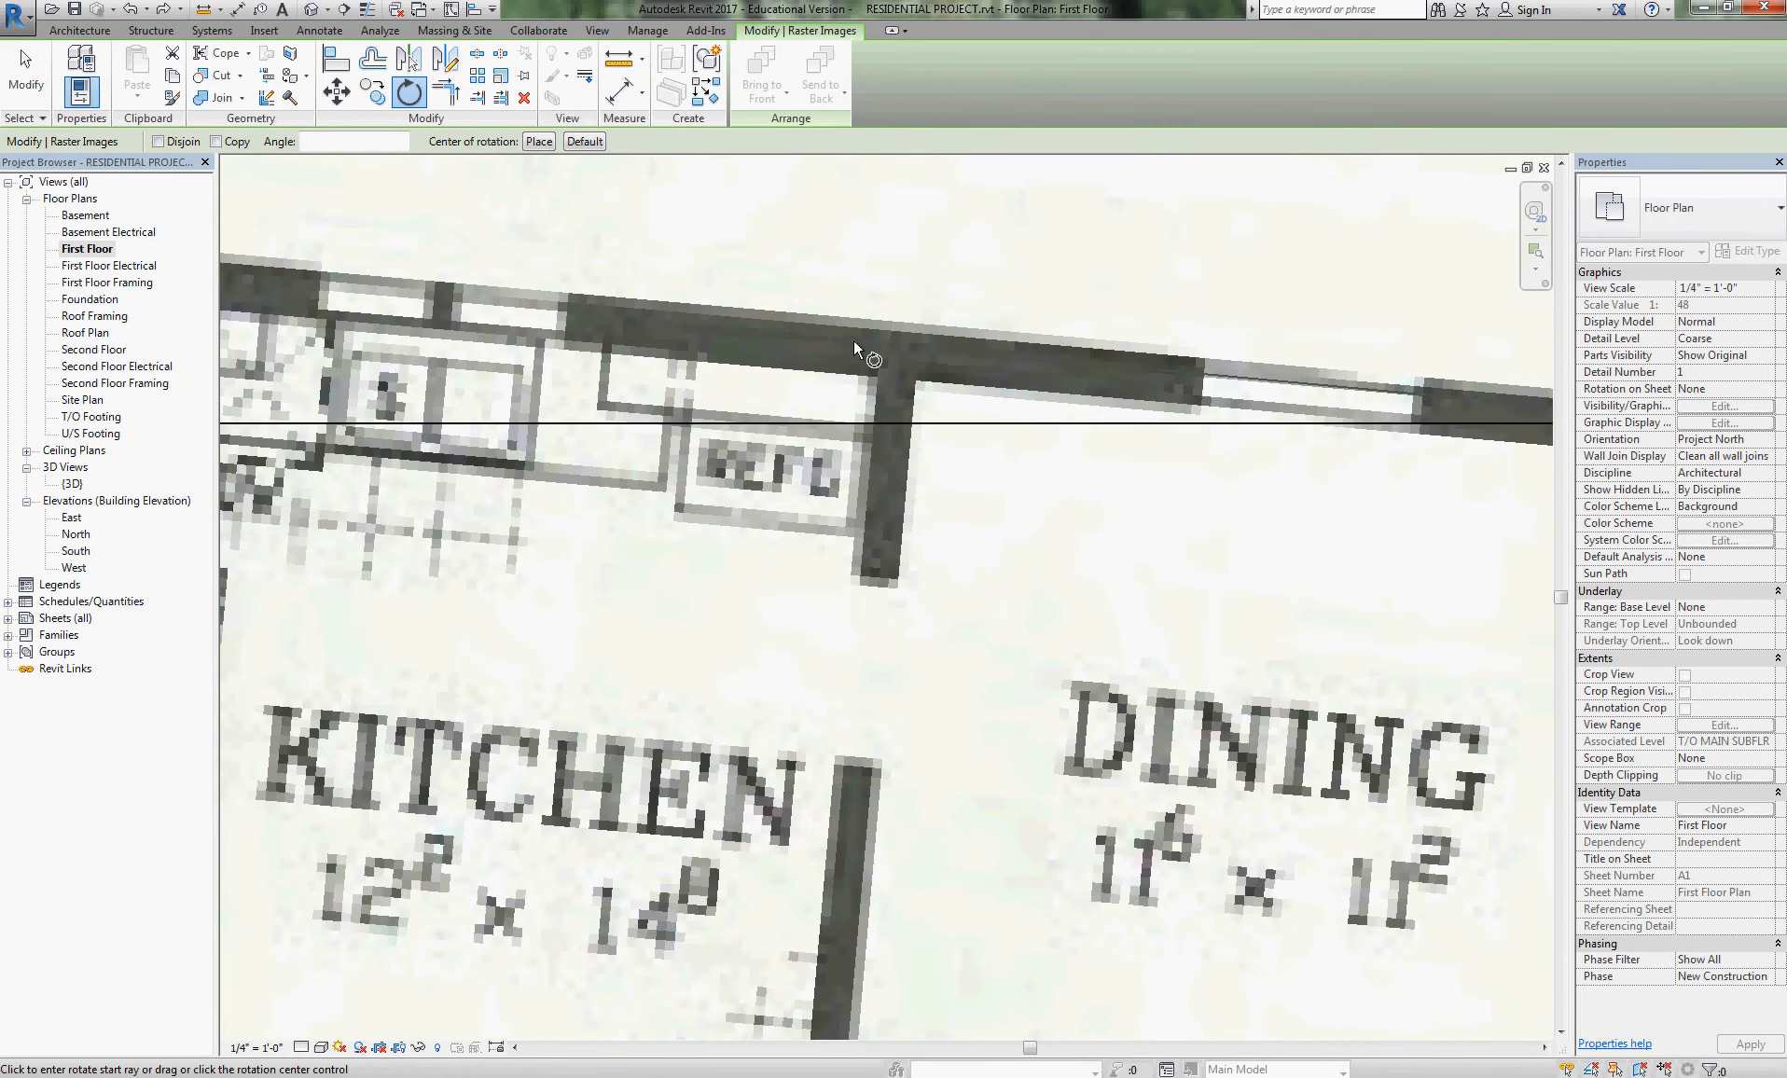
{"action": "left_click", "coordinate": [855, 342]}
{"action": "left_click", "coordinate": [861, 420]}
- Draw a vertical detail line from the dining room's outer corner down the exterior wall to the living room's outer corner
{"action": "scroll", "coordinate": [969, 339], "scroll_direction": "down", "scroll_amount": 3}
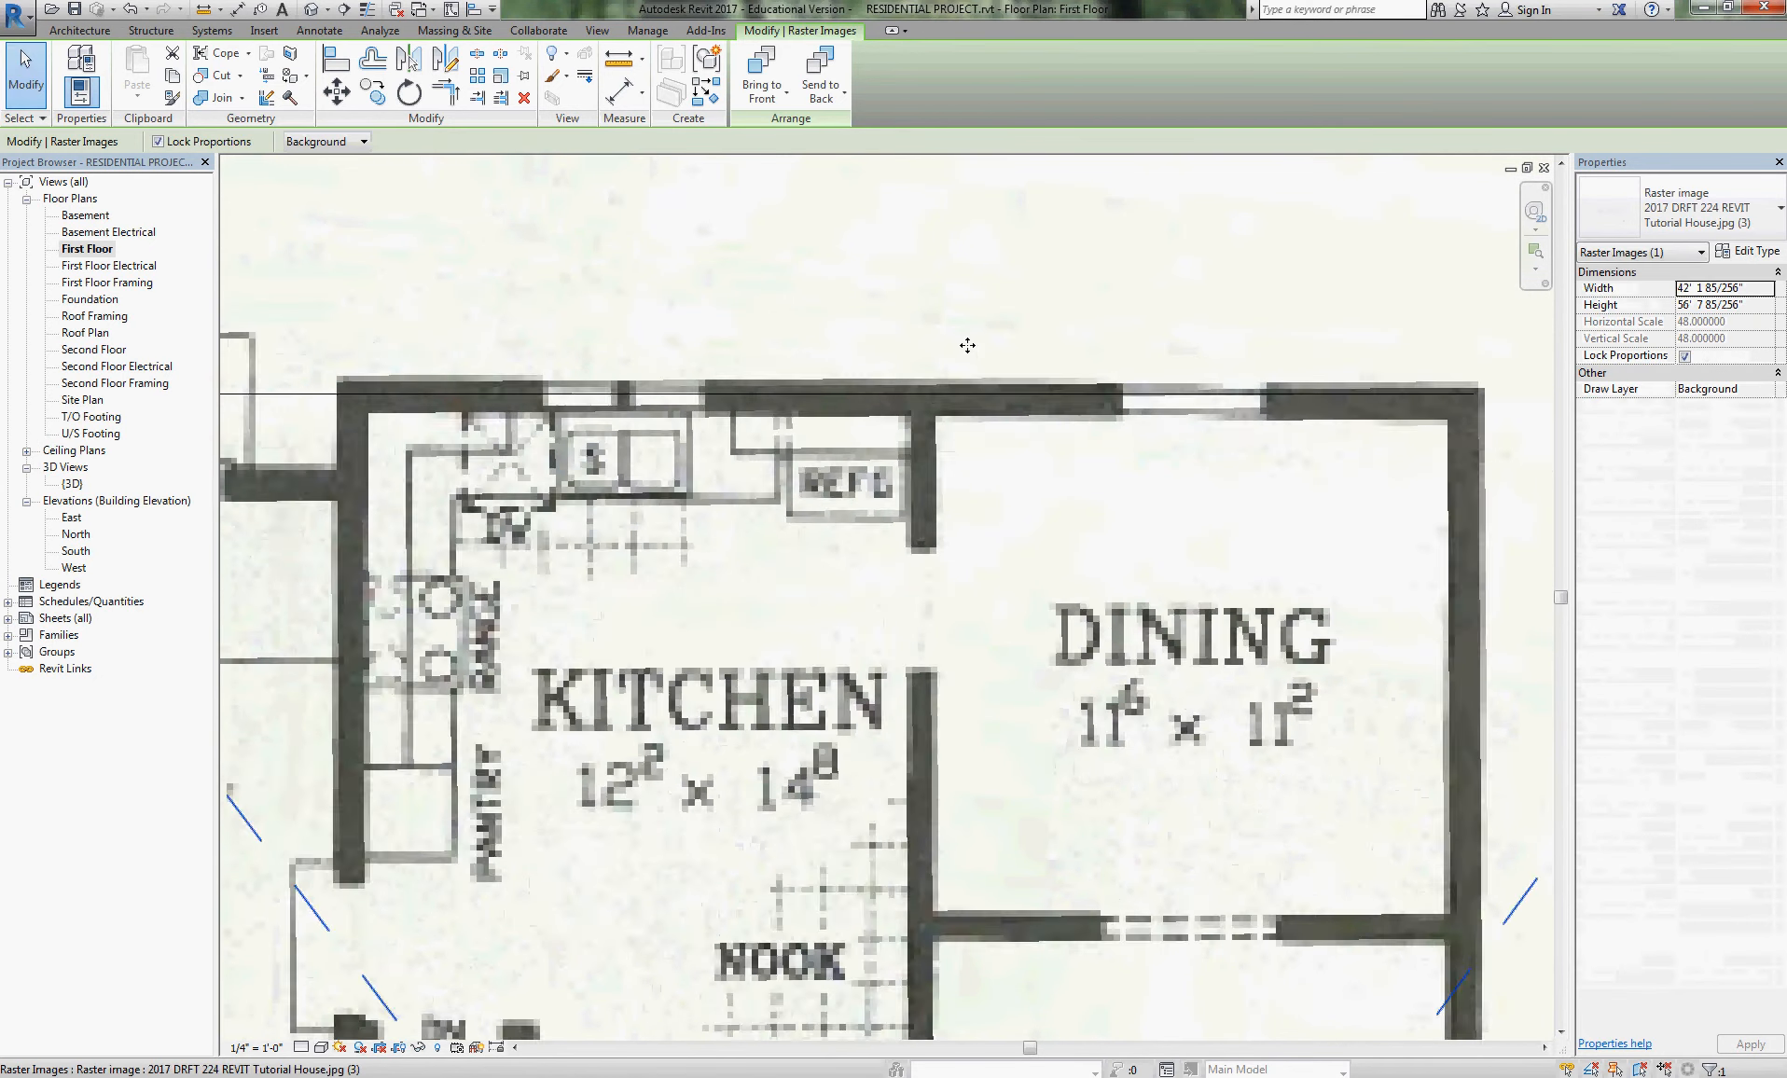
{"action": "scroll", "coordinate": [1014, 402], "scroll_direction": "down", "scroll_amount": 2}
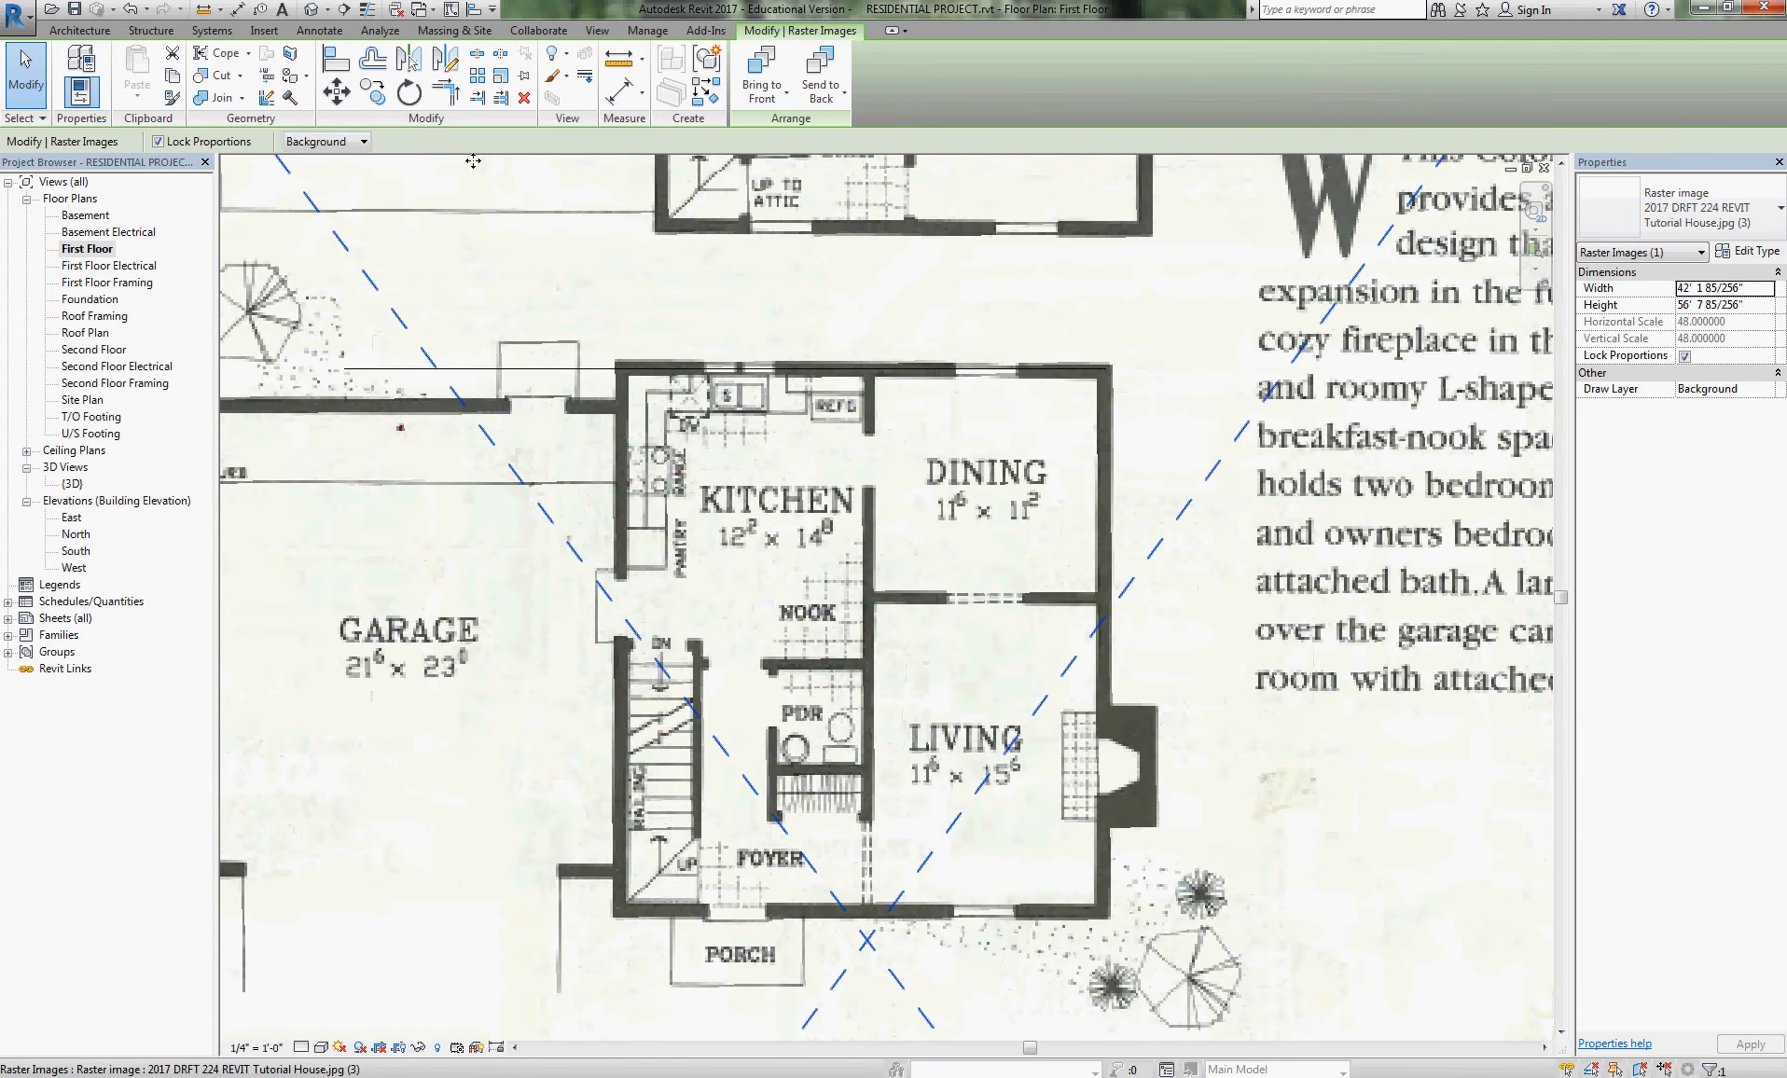
{"action": "left_click", "coordinate": [451, 9]}
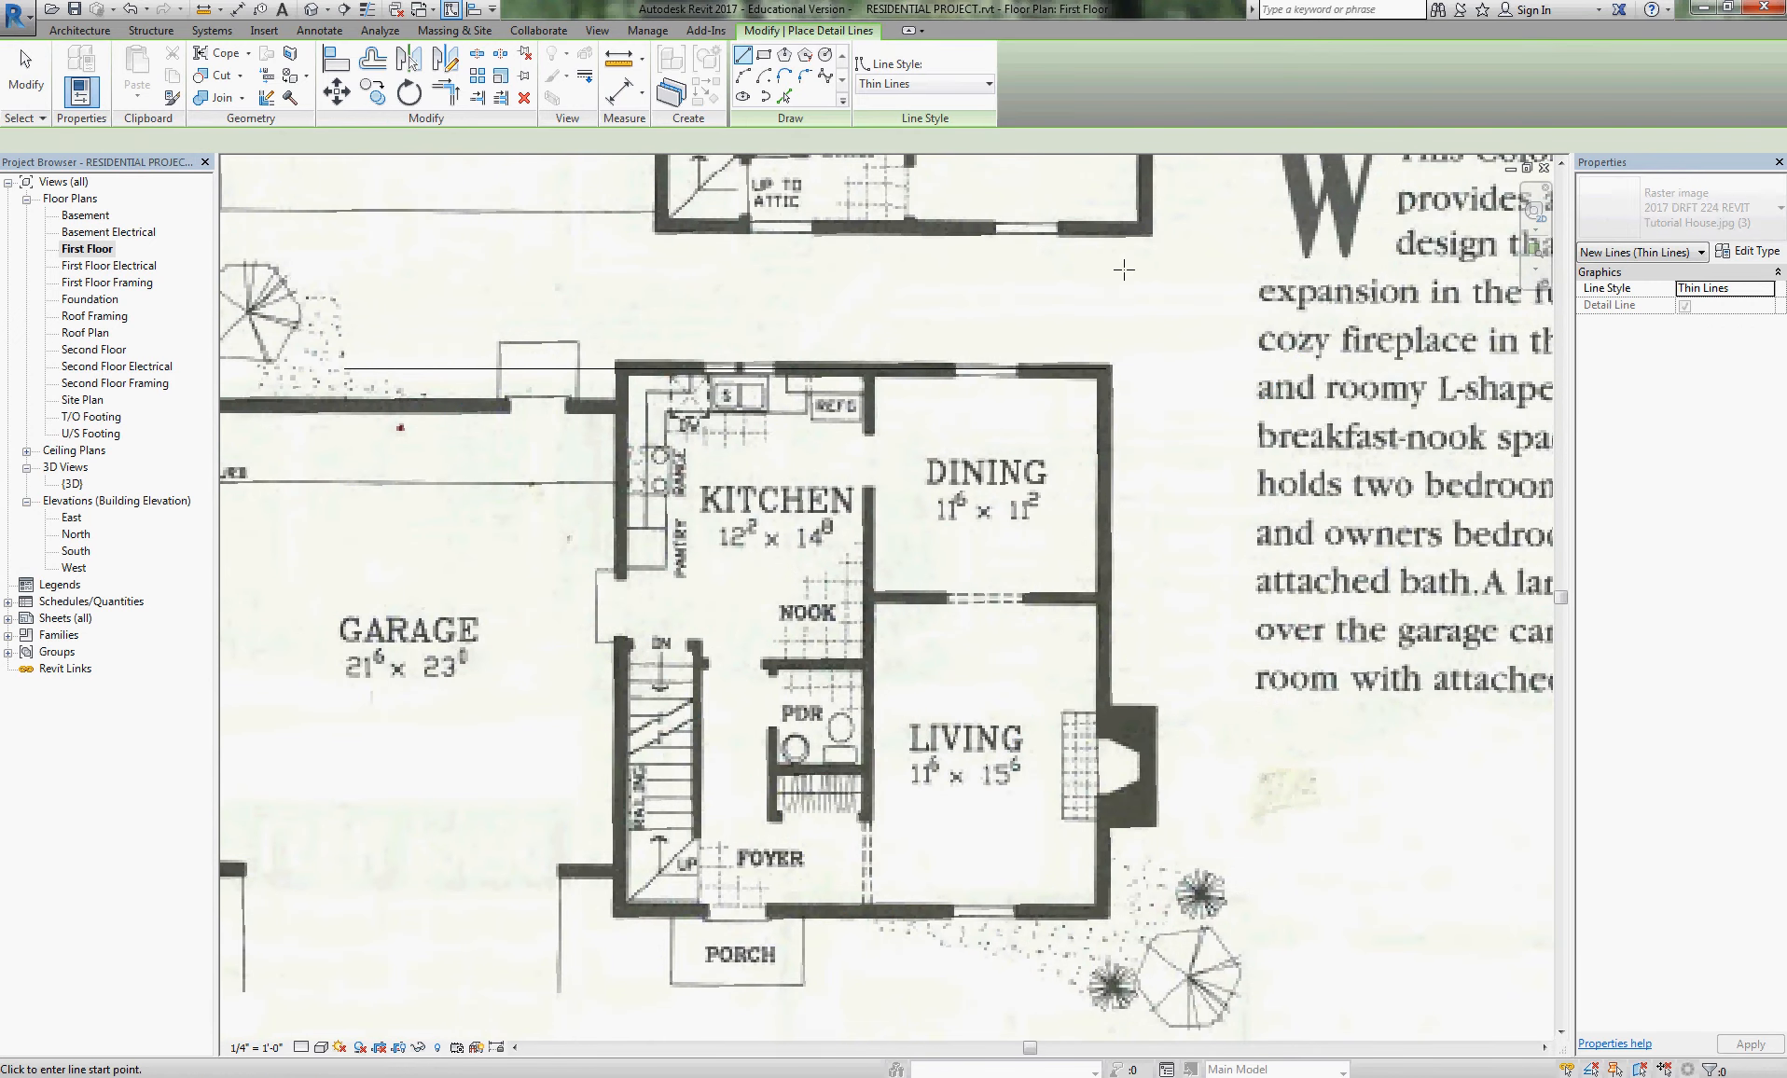
{"action": "left_click", "coordinate": [1112, 368]}
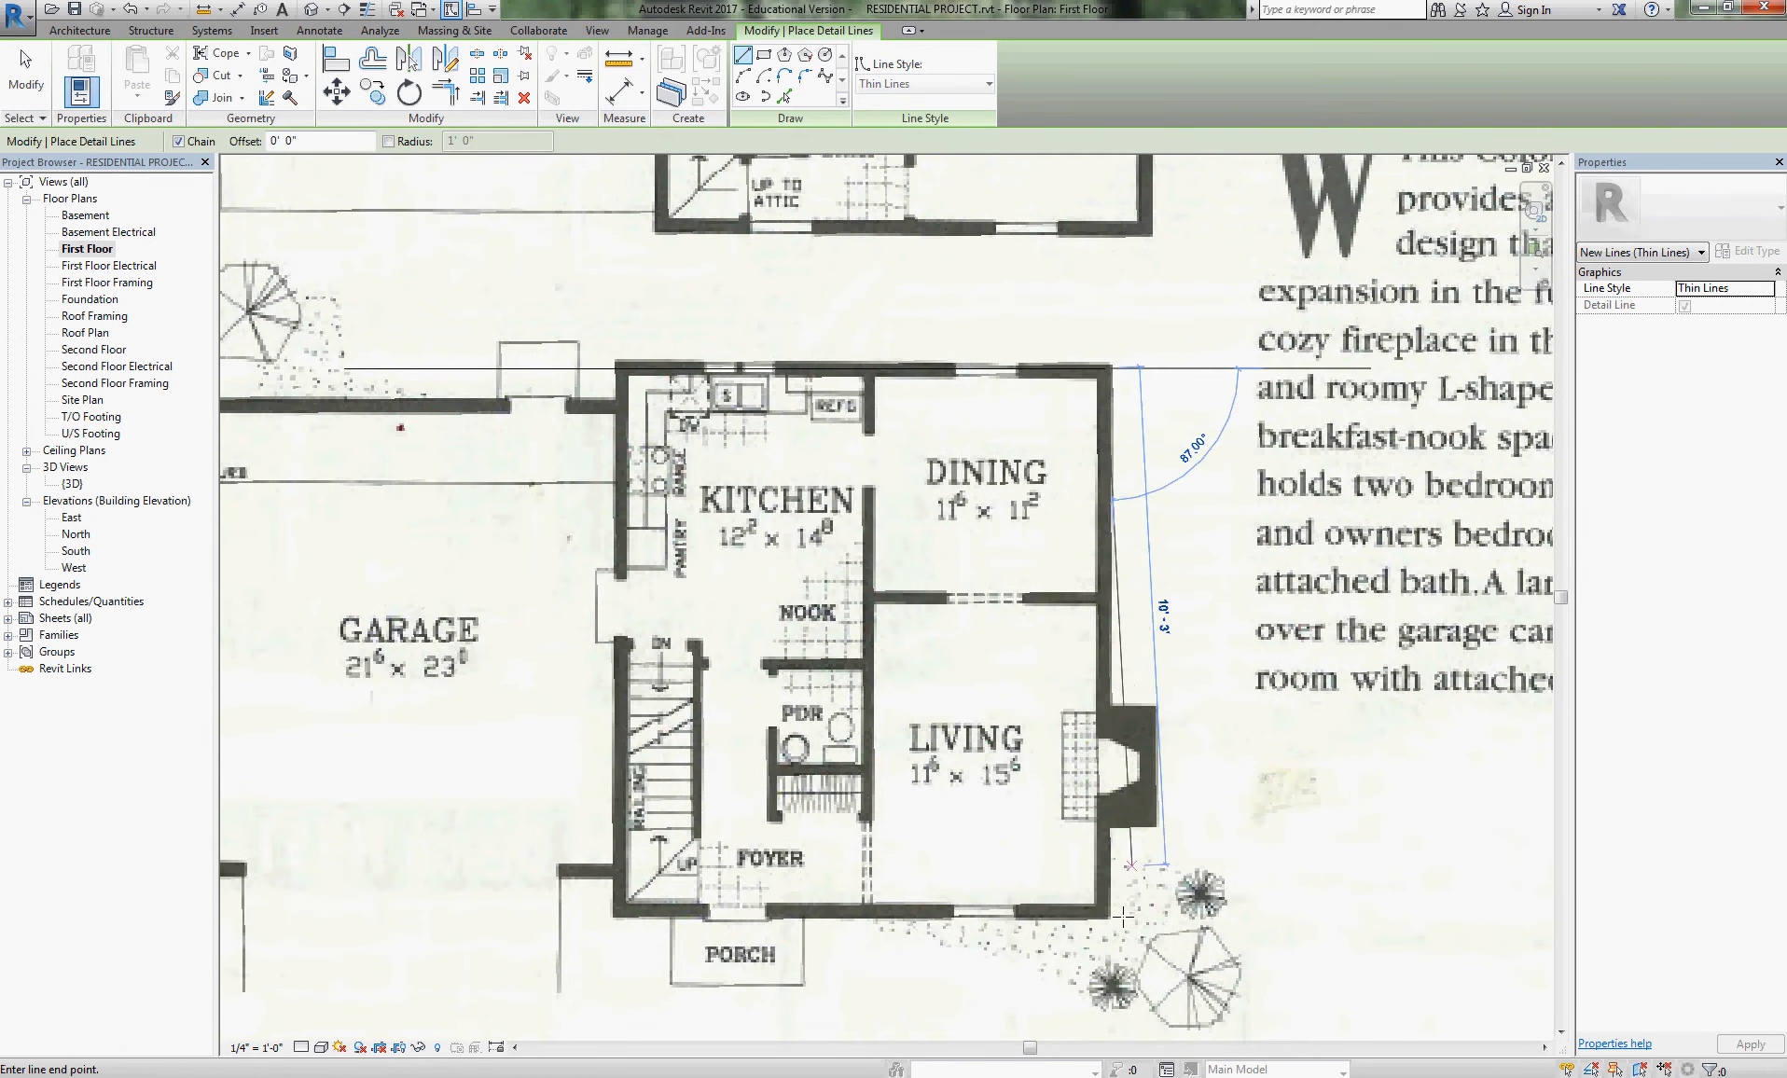
{"action": "scroll", "coordinate": [1119, 919], "scroll_direction": "up", "scroll_amount": 5}
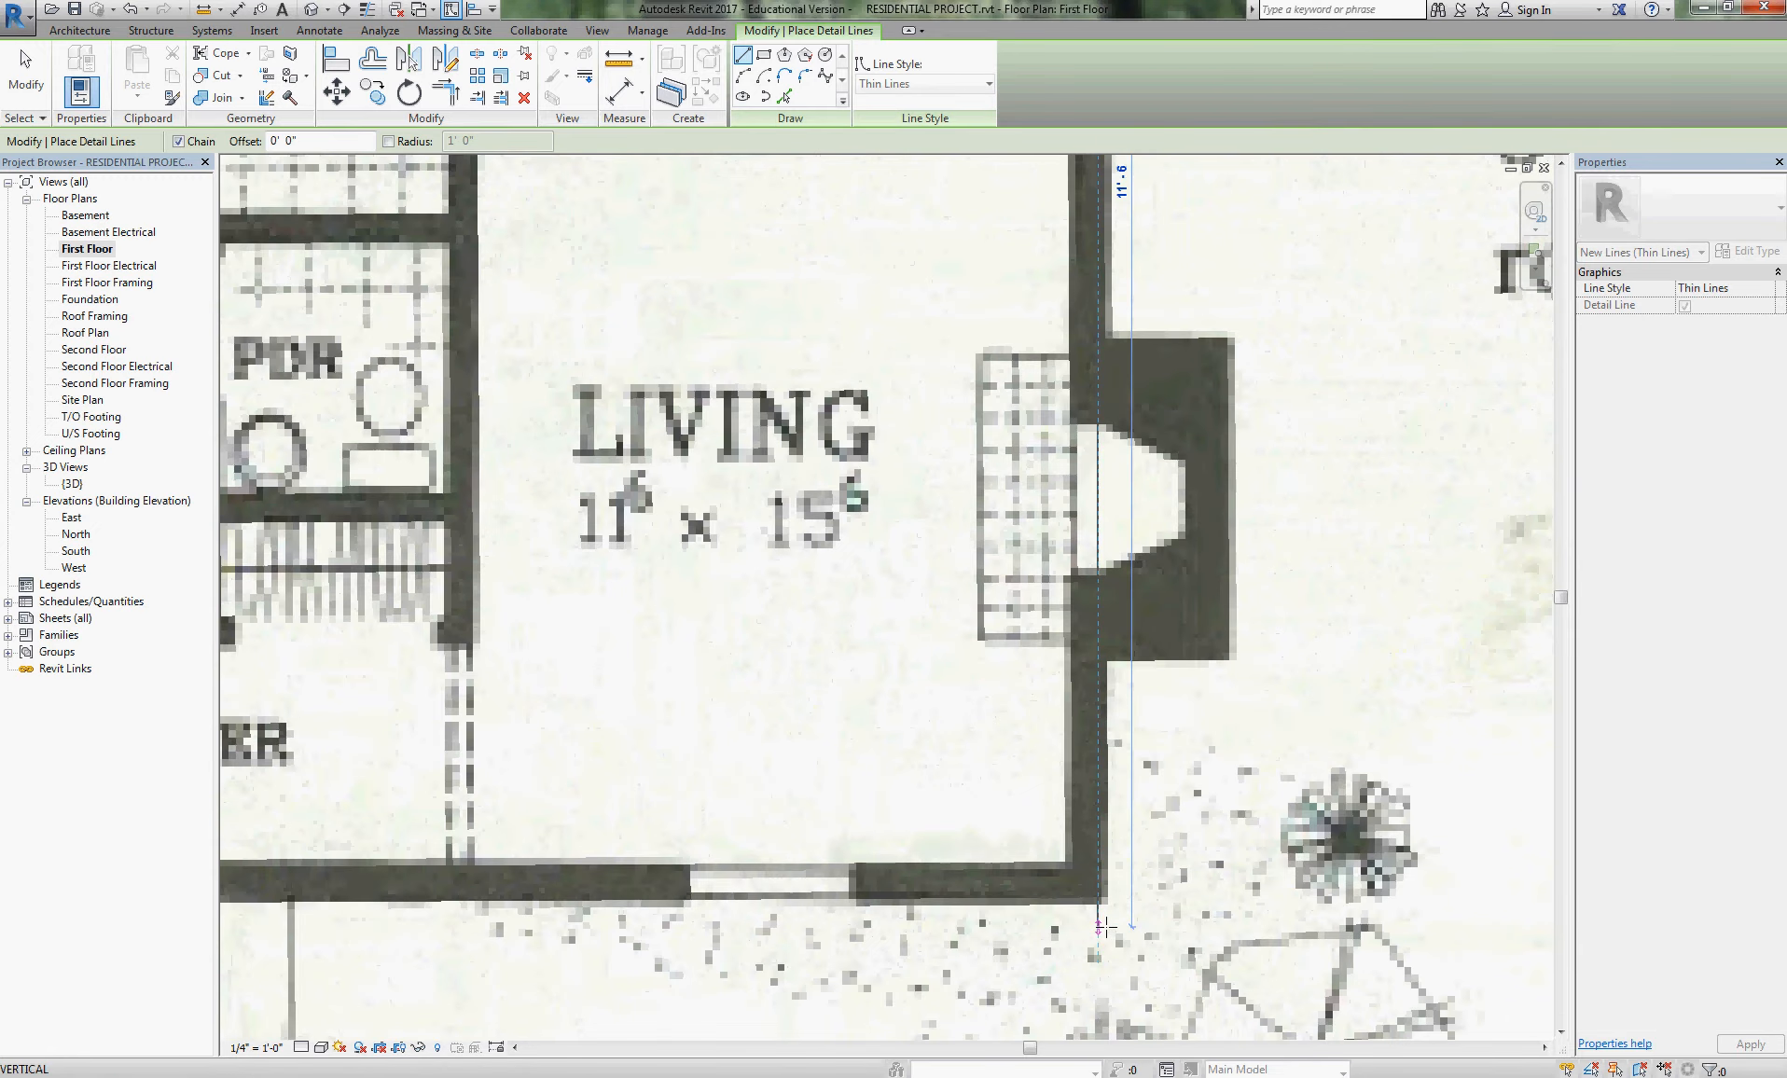
{"action": "scroll", "coordinate": [1100, 926], "scroll_direction": "up", "scroll_amount": 4}
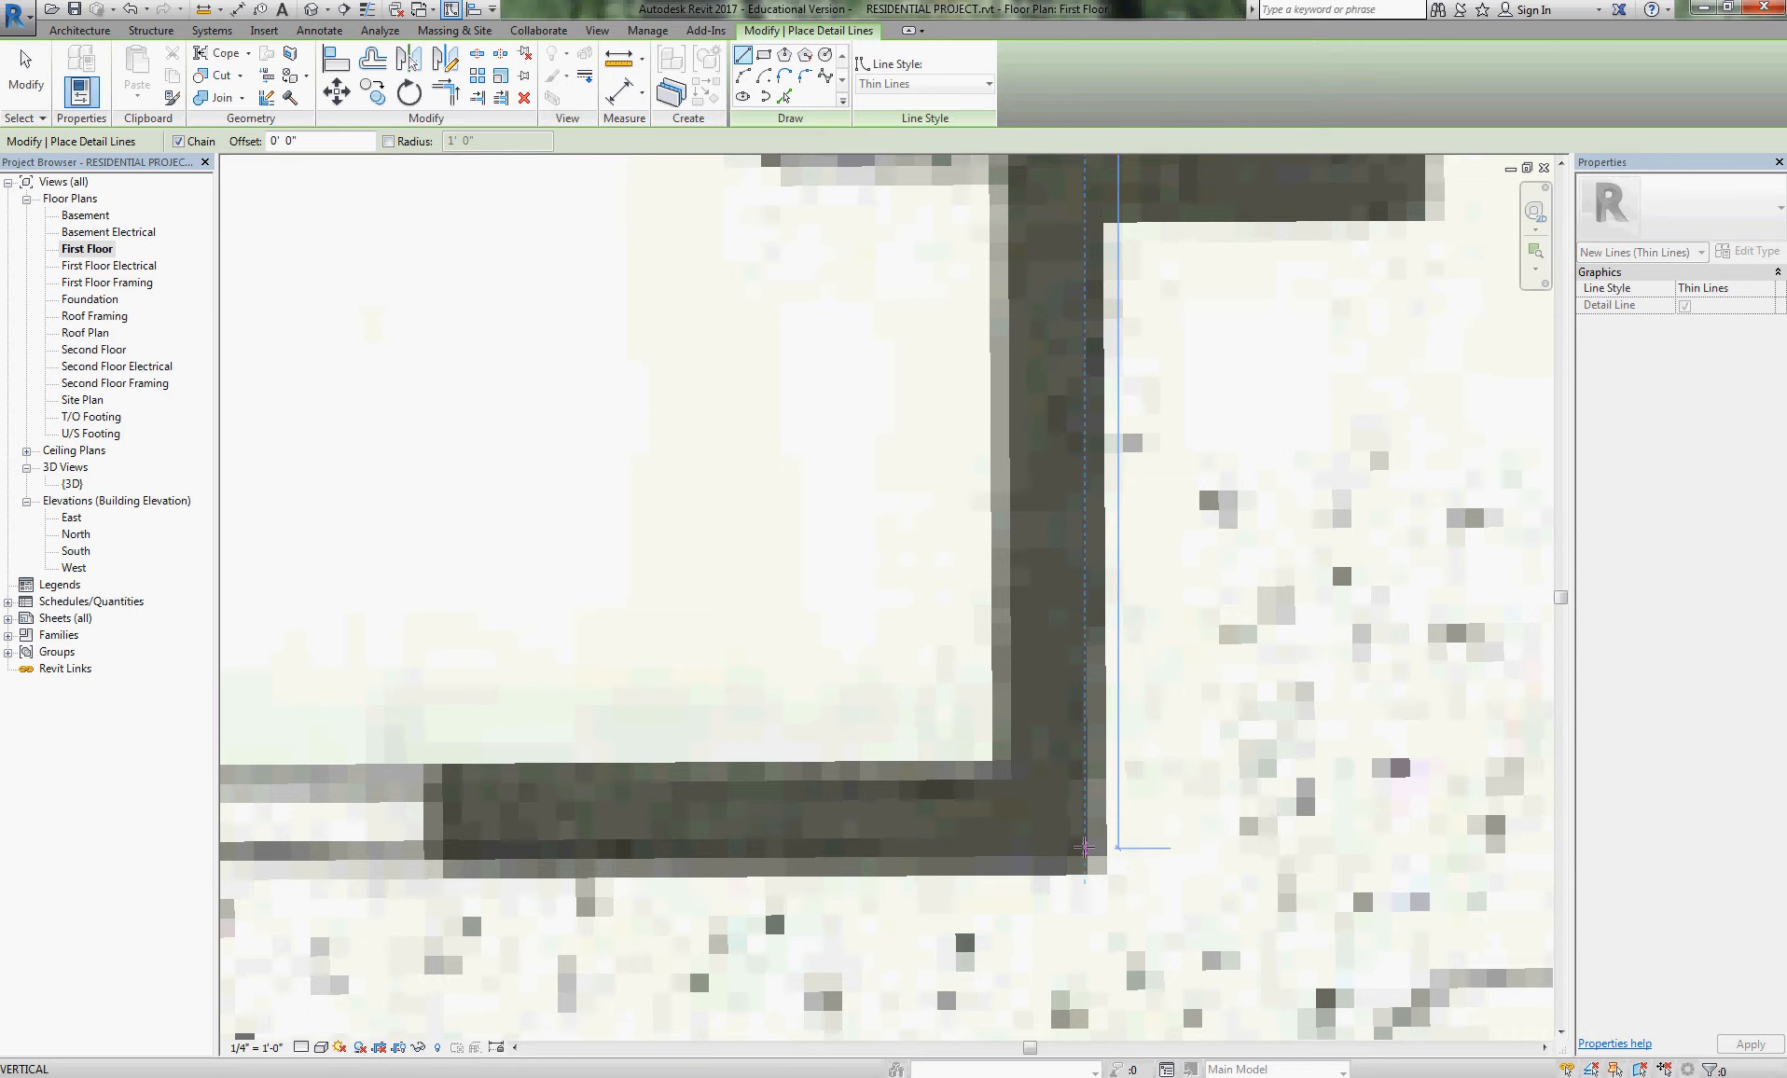
{"action": "left_click", "coordinate": [1085, 845]}
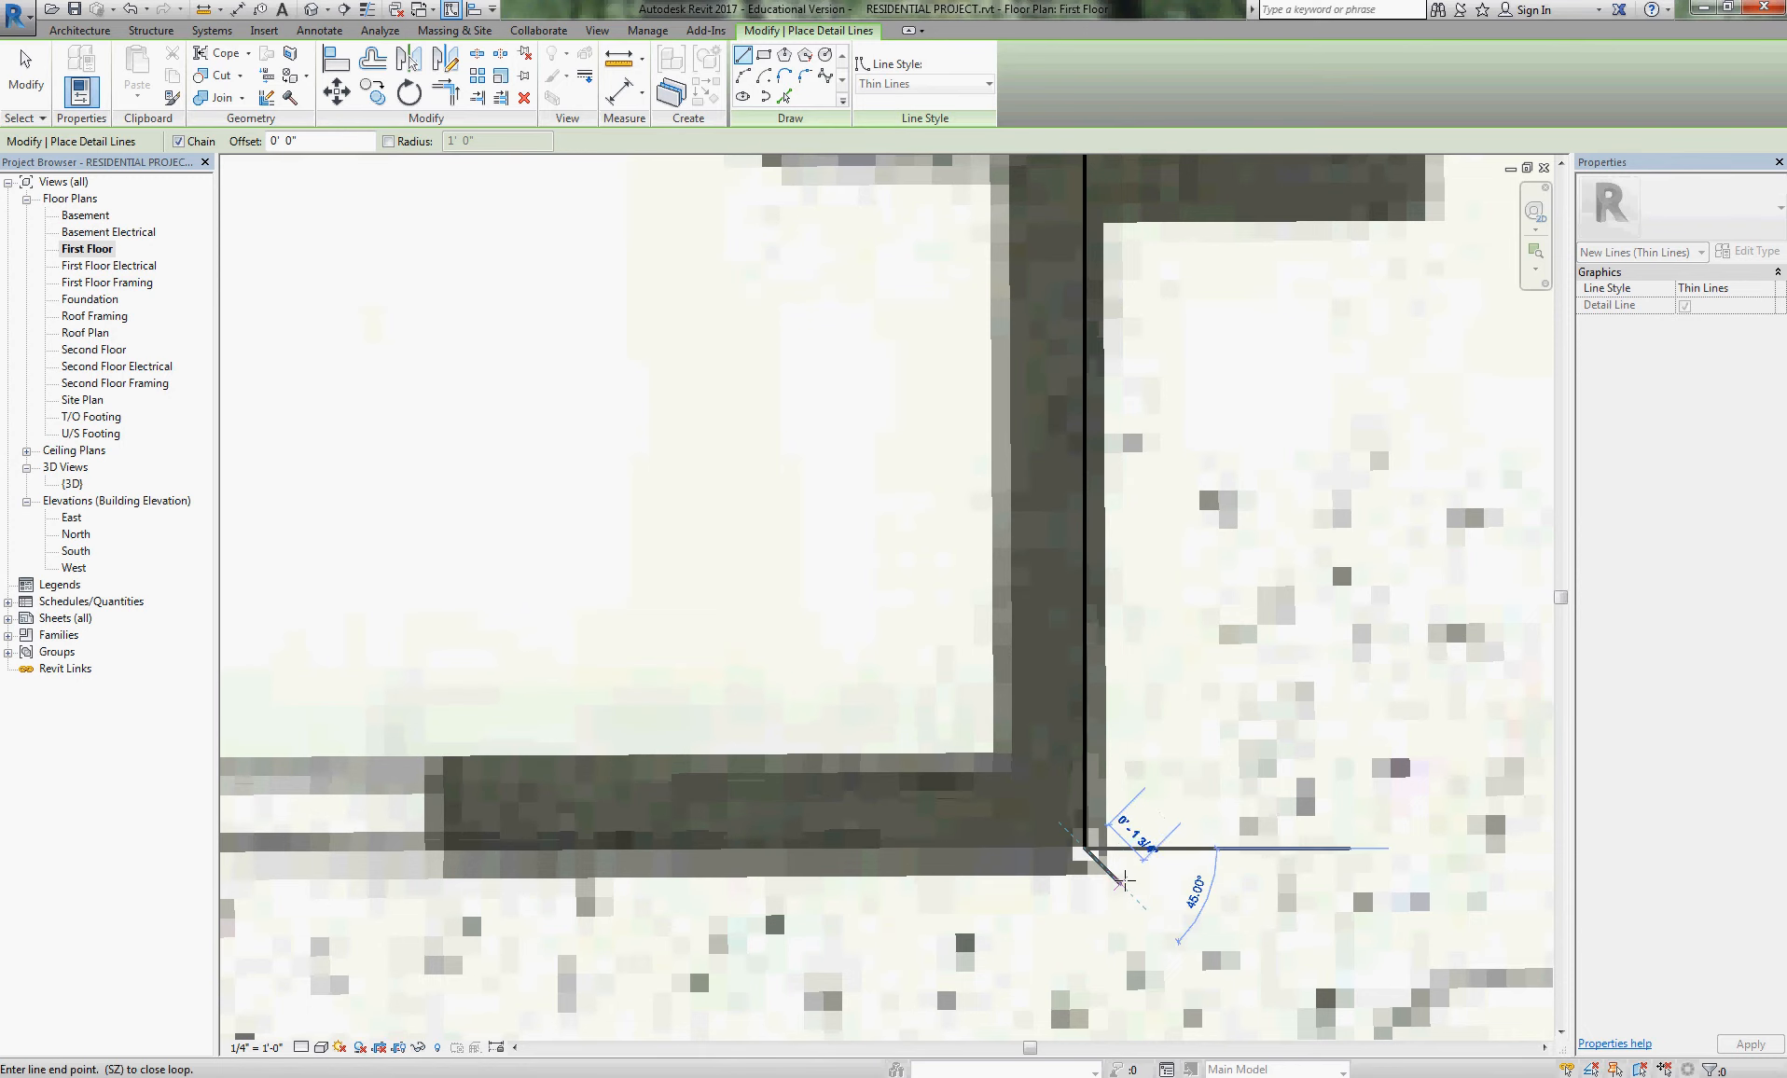
{"action": "scroll", "coordinate": [1082, 846], "scroll_direction": "down", "scroll_amount": 3}
{"action": "scroll", "coordinate": [950, 844], "scroll_direction": "up", "scroll_amount": 3}
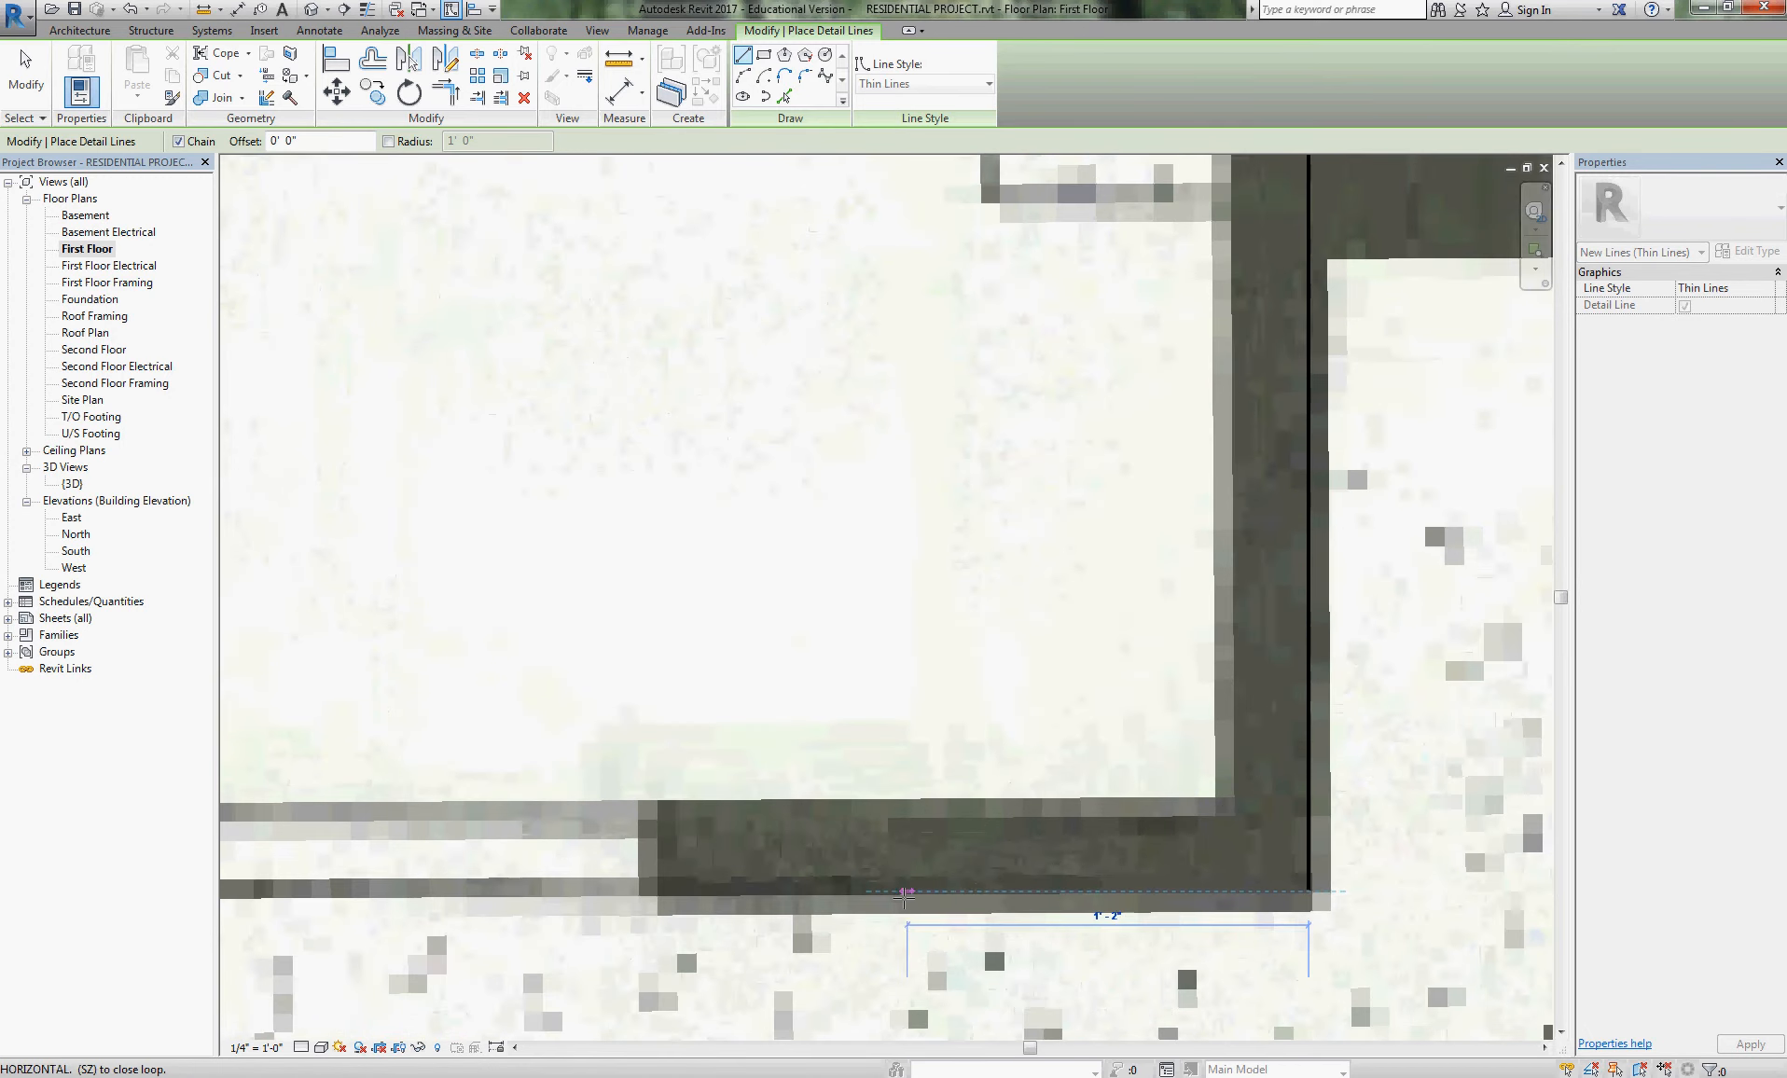
{"action": "scroll", "coordinate": [960, 890], "scroll_direction": "up", "scroll_amount": 3}
{"action": "scroll", "coordinate": [792, 884], "scroll_direction": "down", "scroll_amount": 4}
{"action": "key", "text": "Escape"}
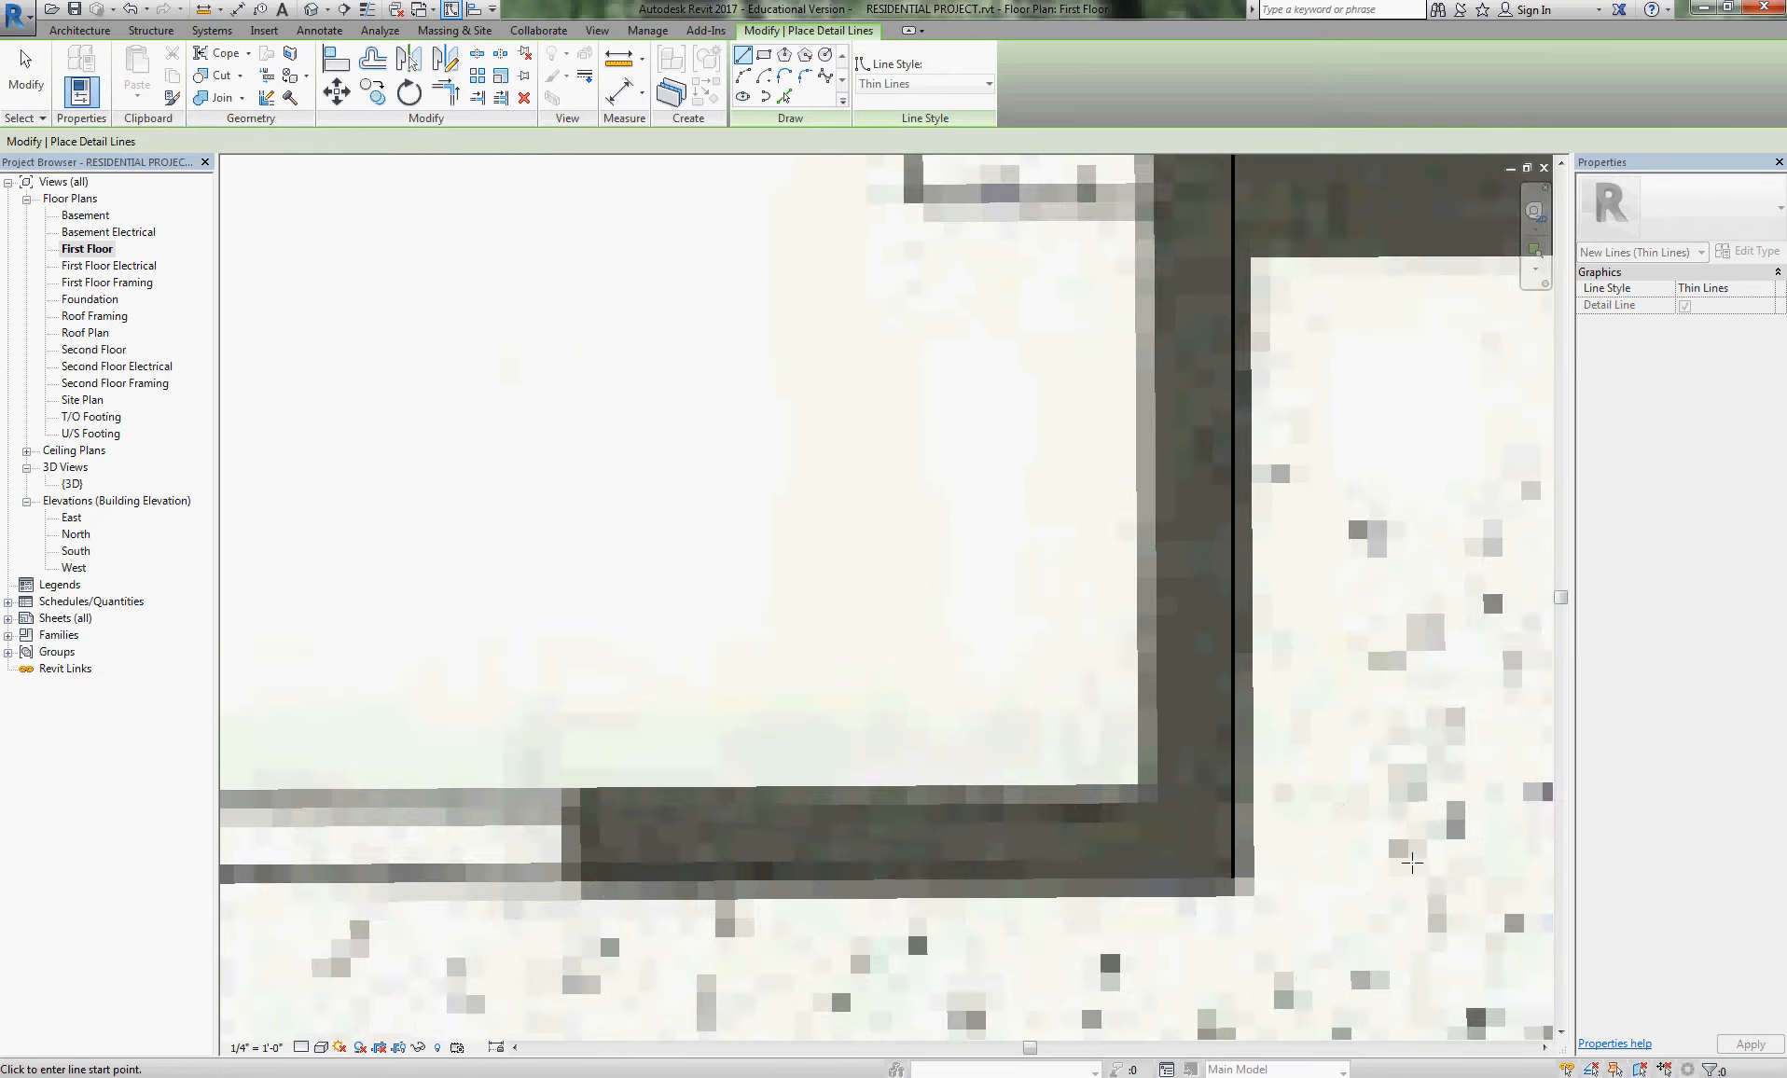
- Shorten the horizontal detail line to end at the kitchen's outer corner beside the garage, about 10' 1" long
{"action": "scroll", "coordinate": [1255, 842], "scroll_direction": "up", "scroll_amount": 4}
{"action": "key", "text": "Escape"}
{"action": "scroll", "coordinate": [1227, 881], "scroll_direction": "down", "scroll_amount": 5}
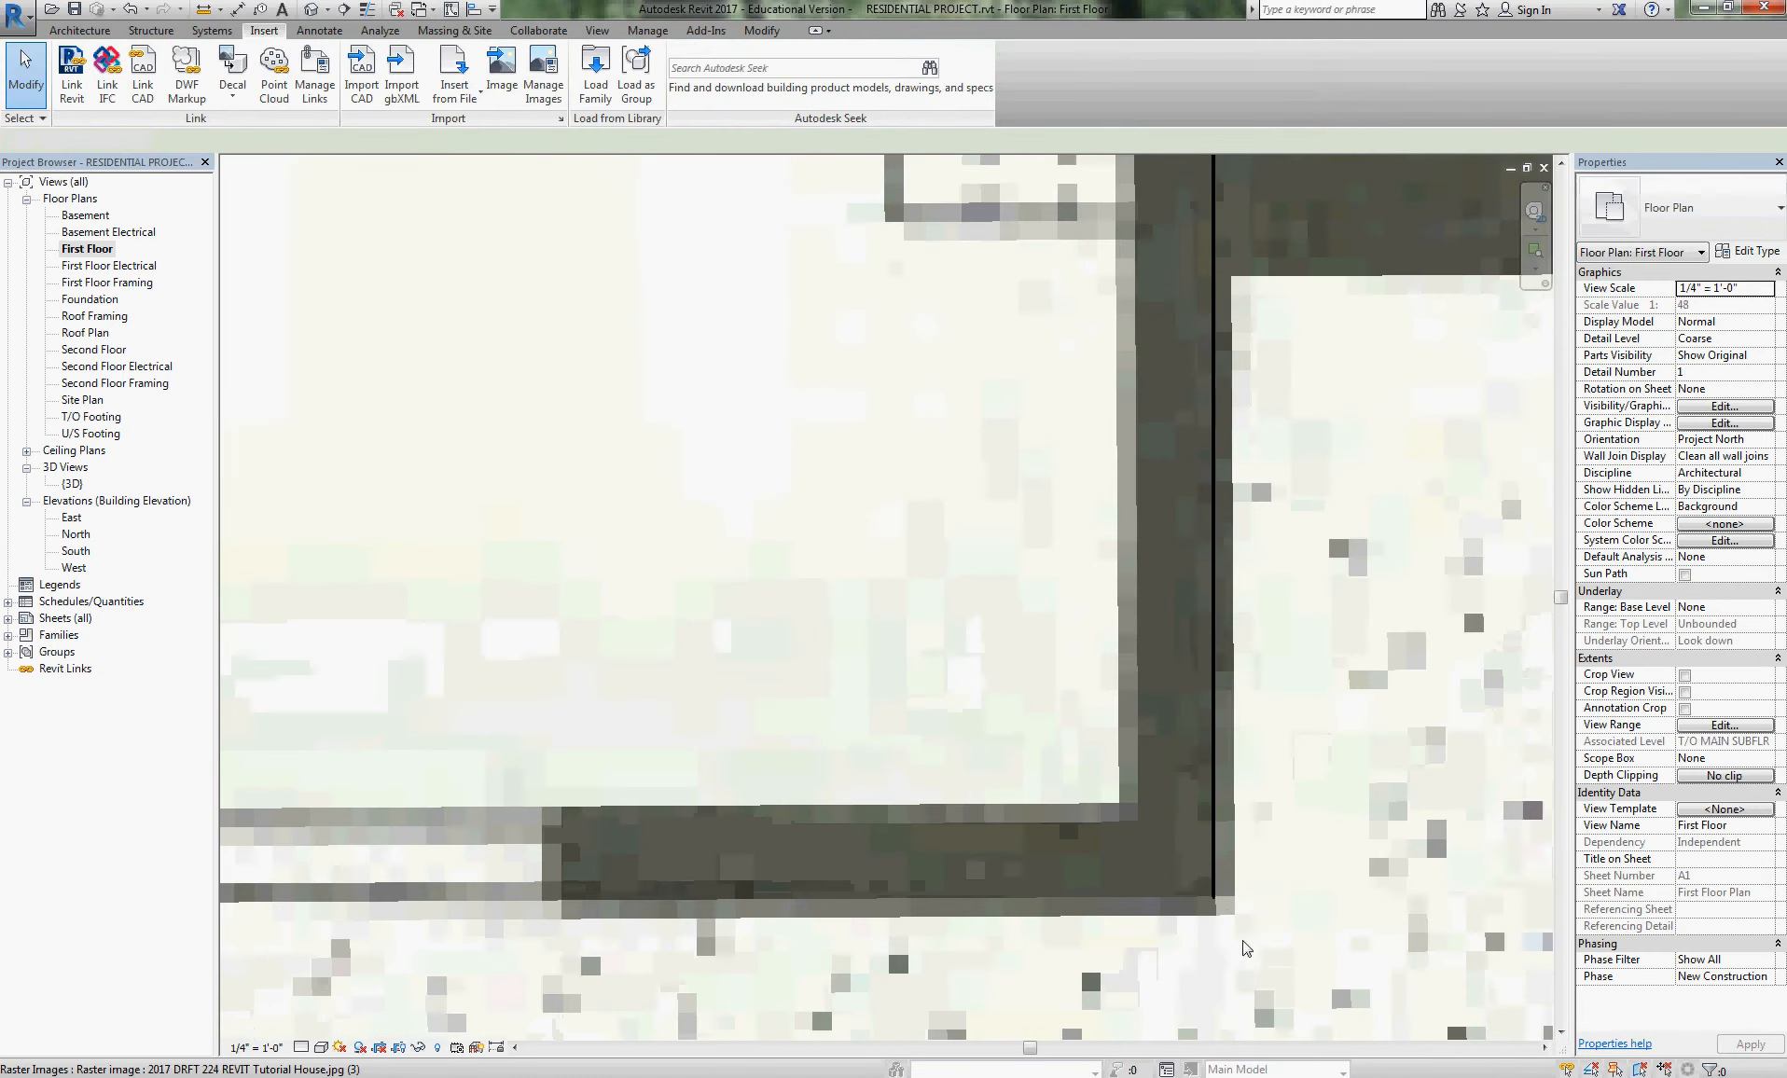
{"action": "scroll", "coordinate": [1212, 858], "scroll_direction": "down", "scroll_amount": 5}
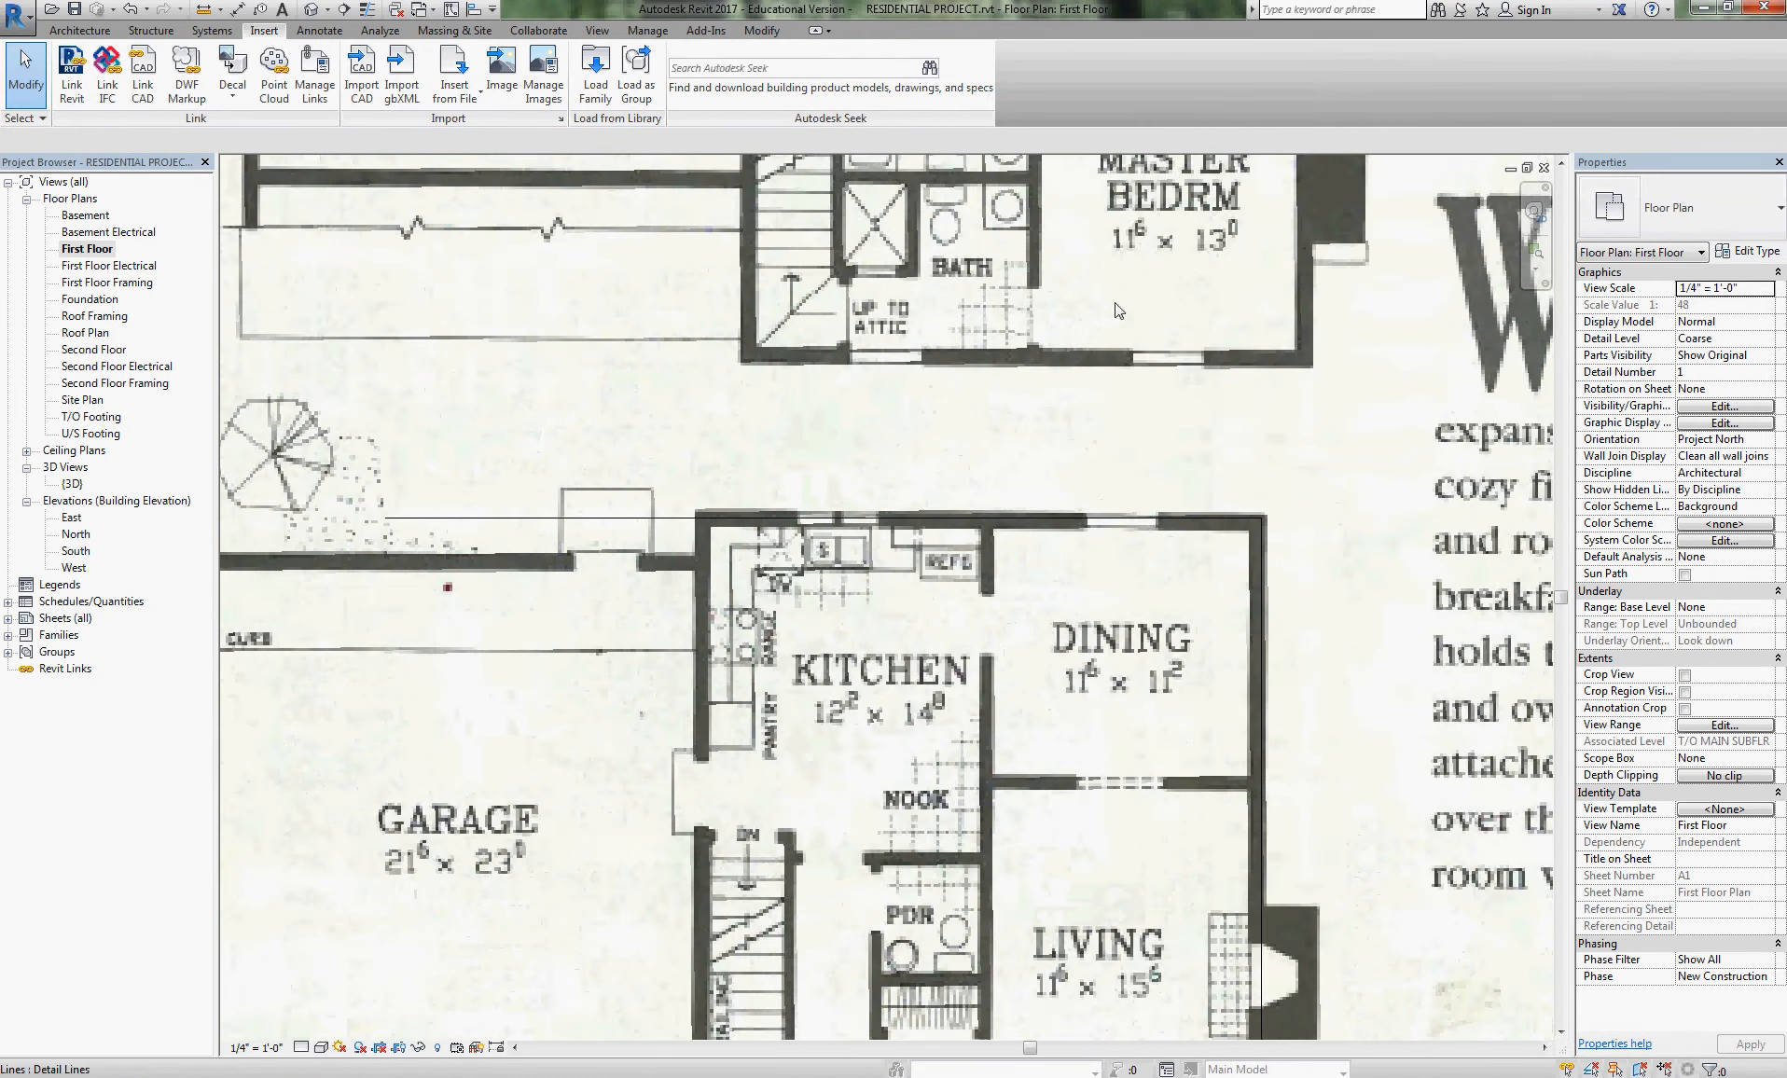
{"action": "scroll", "coordinate": [586, 534], "scroll_direction": "up", "scroll_amount": 6}
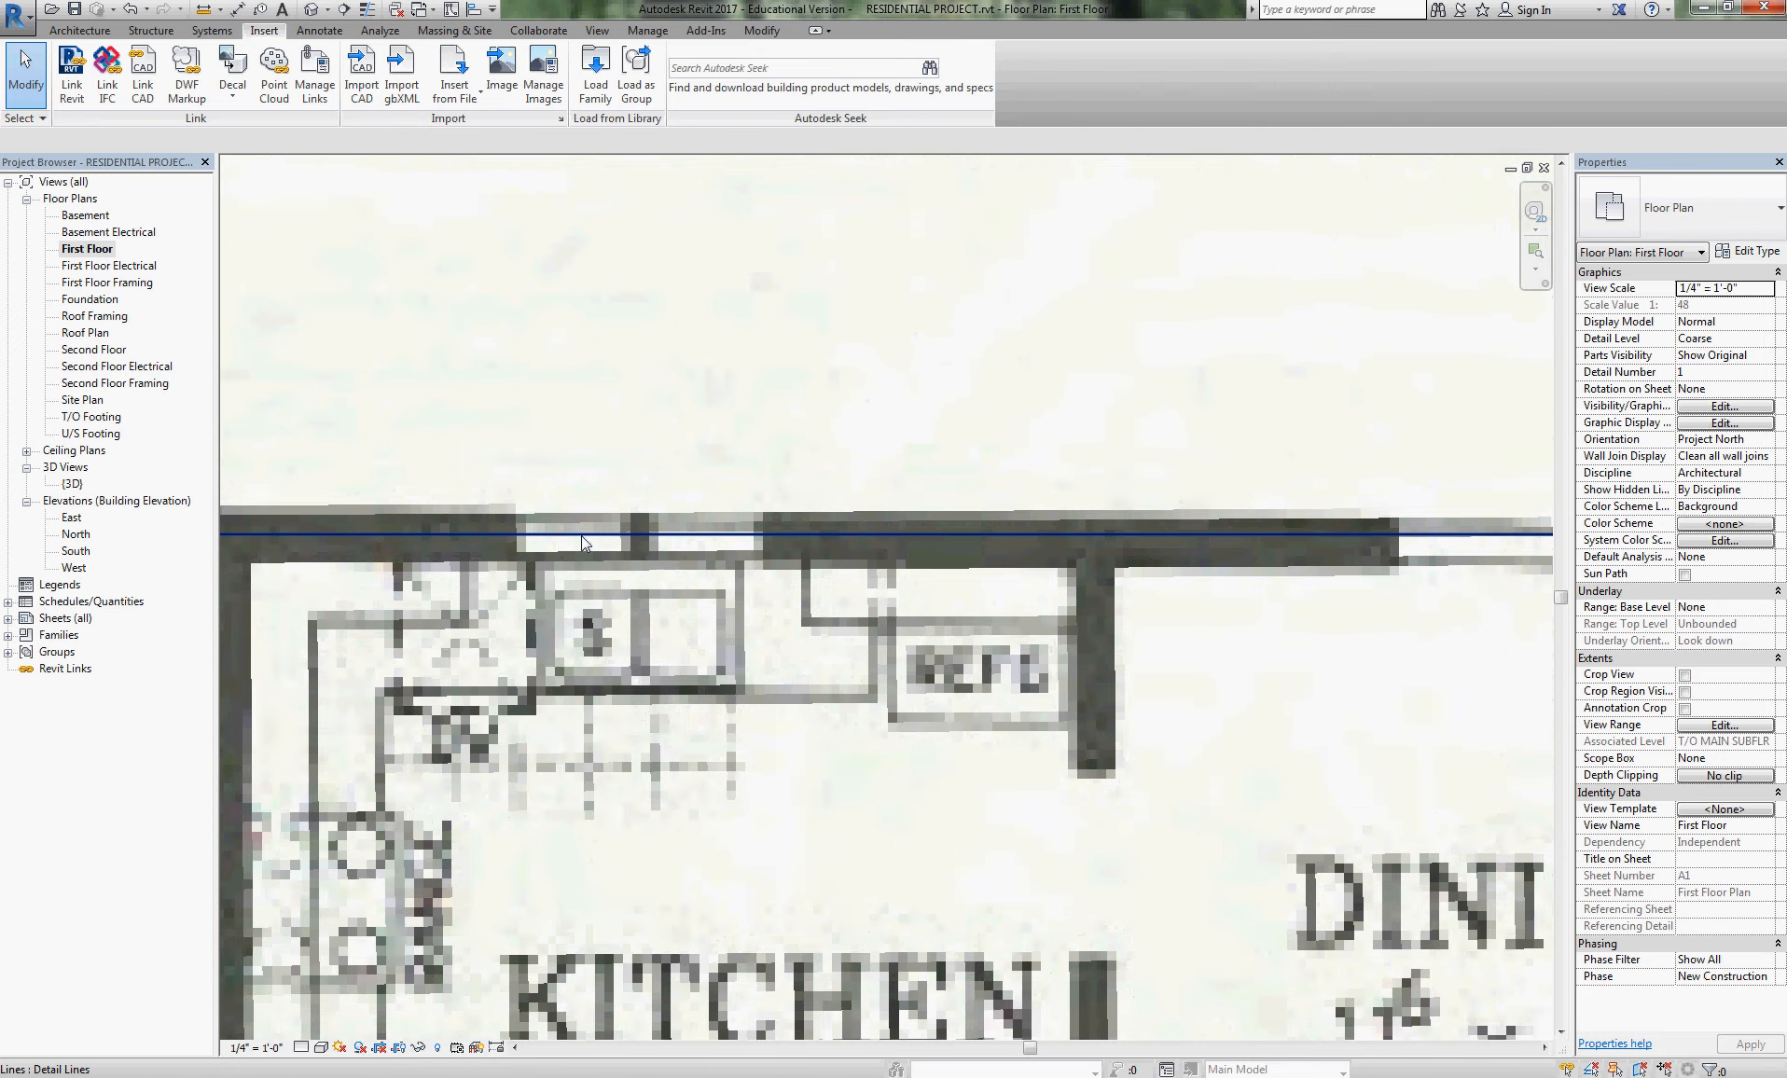
{"action": "left_click", "coordinate": [581, 534]}
{"action": "scroll", "coordinate": [1455, 447], "scroll_direction": "down", "scroll_amount": 2}
{"action": "scroll", "coordinate": [1201, 408], "scroll_direction": "down", "scroll_amount": 2}
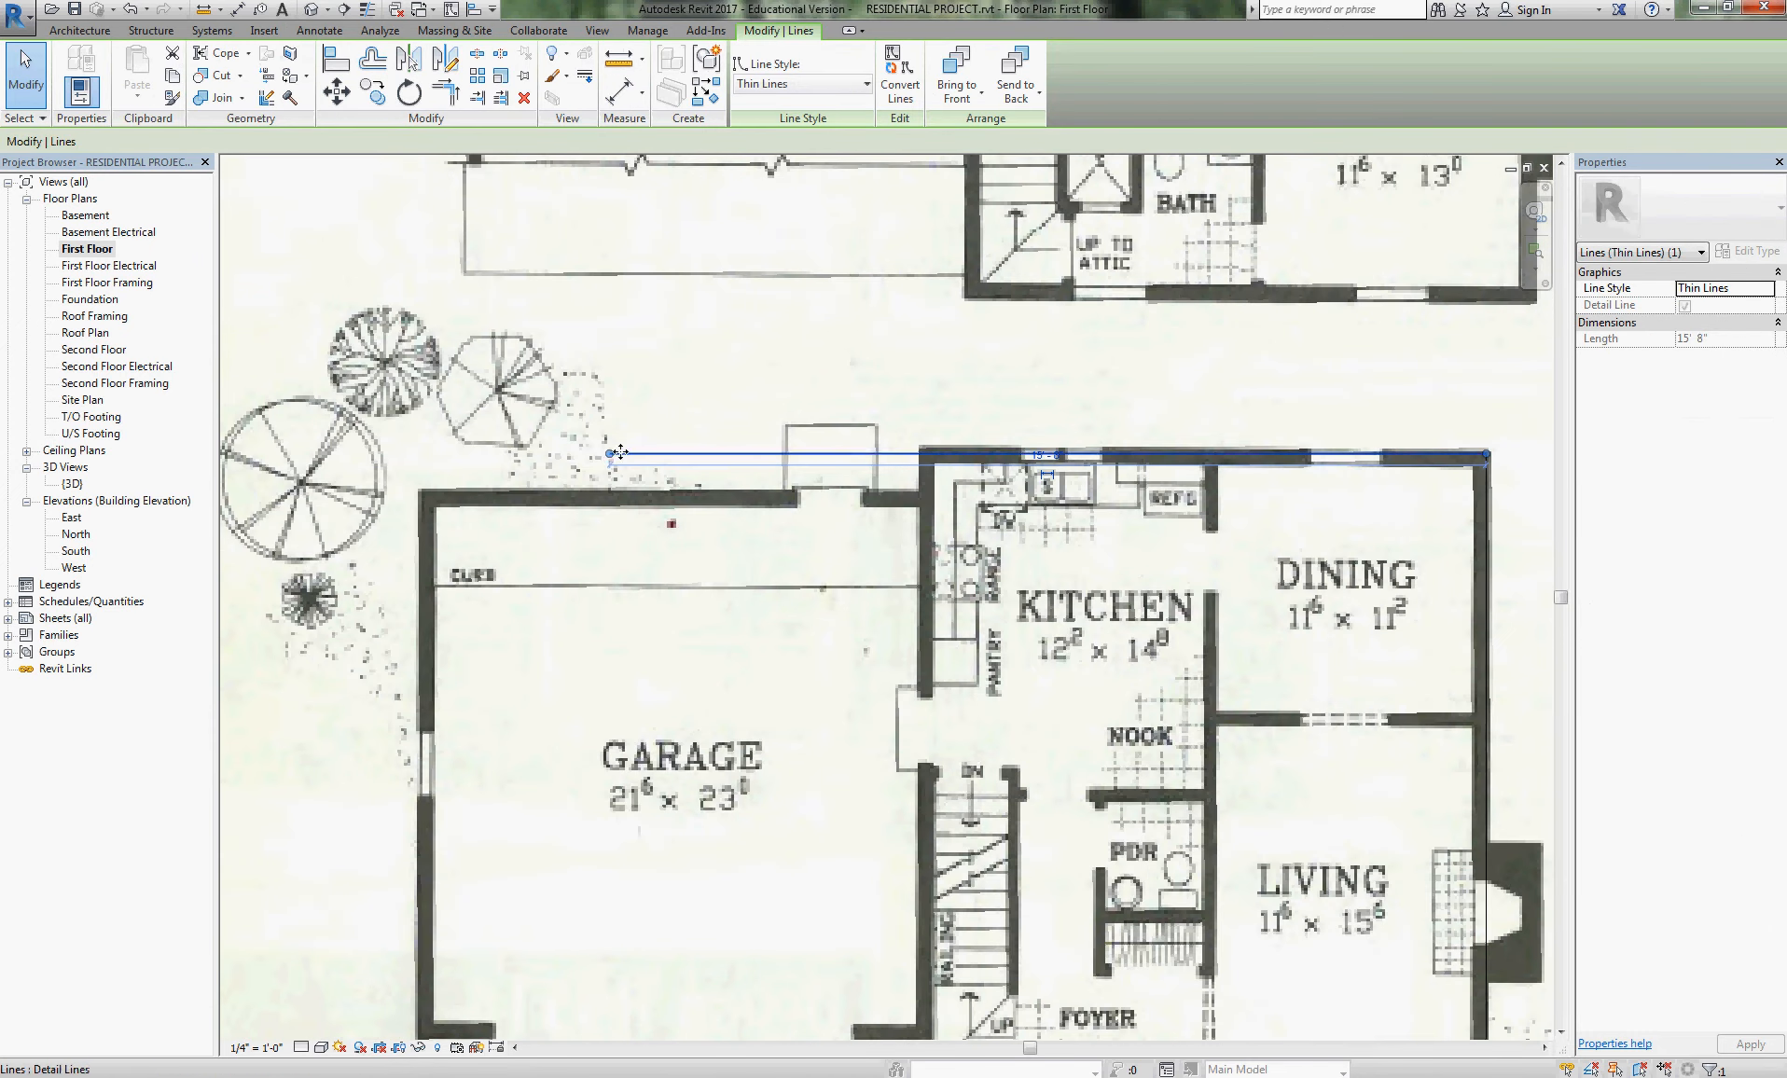
{"action": "left_click_drag", "start_coordinate": [610, 454], "coordinate": [922, 454]}
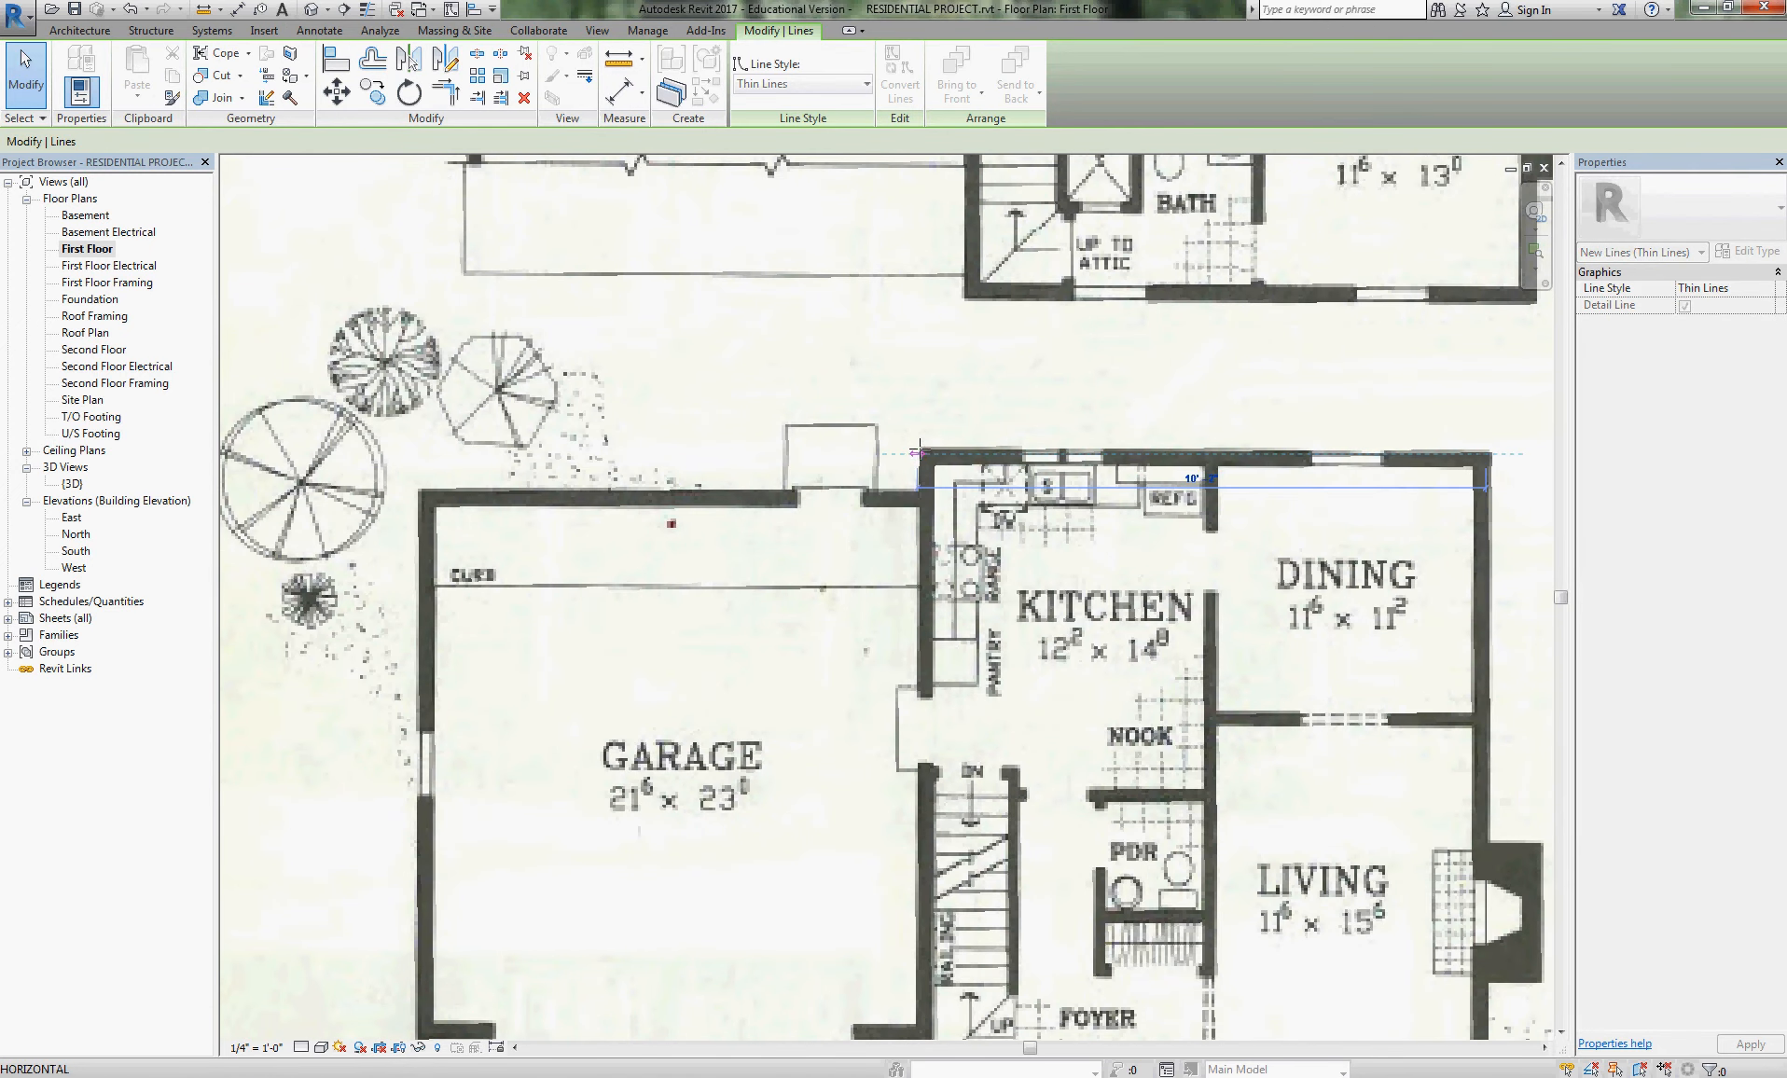
{"action": "scroll", "coordinate": [921, 448], "scroll_direction": "up", "scroll_amount": 5}
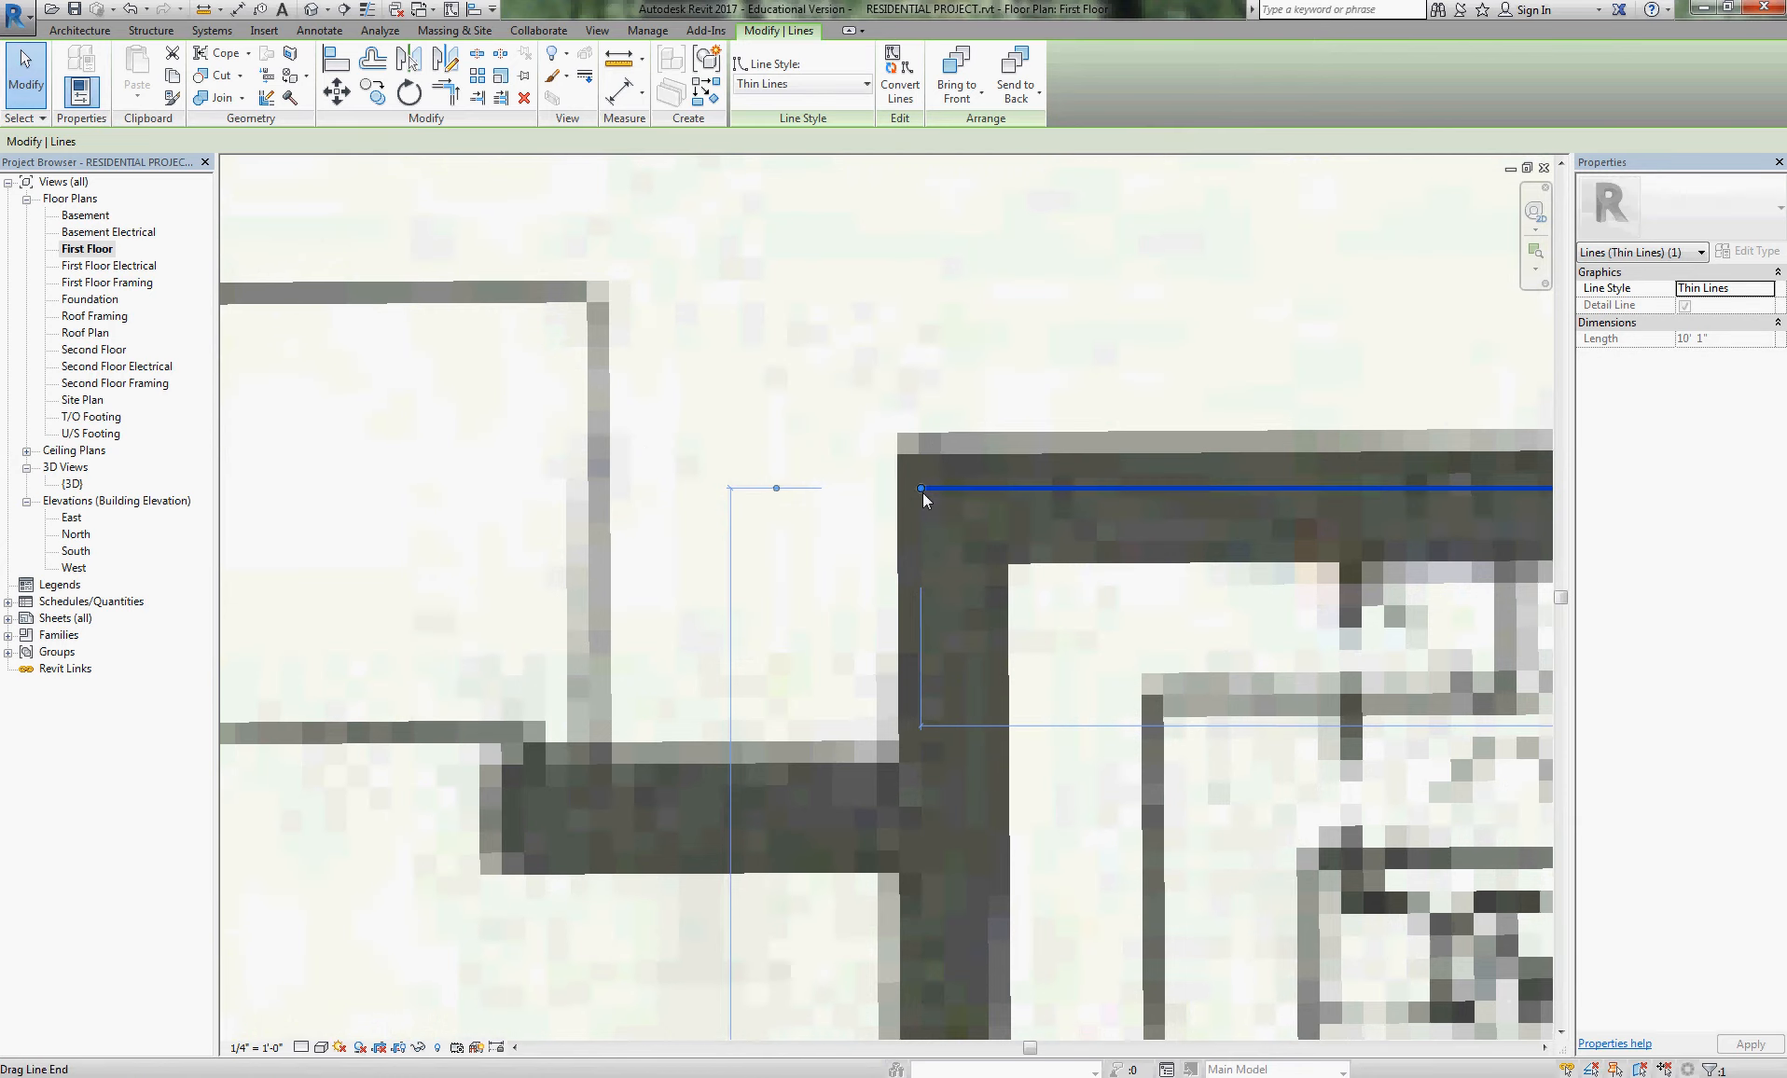
{"action": "scroll", "coordinate": [522, 450], "scroll_direction": "down", "scroll_amount": 2}
{"action": "scroll", "coordinate": [522, 450], "scroll_direction": "down", "scroll_amount": 2}
{"action": "middle_click_drag", "start_coordinate": [781, 377], "coordinate": [591, 252]}
{"action": "key", "text": "Escape"}
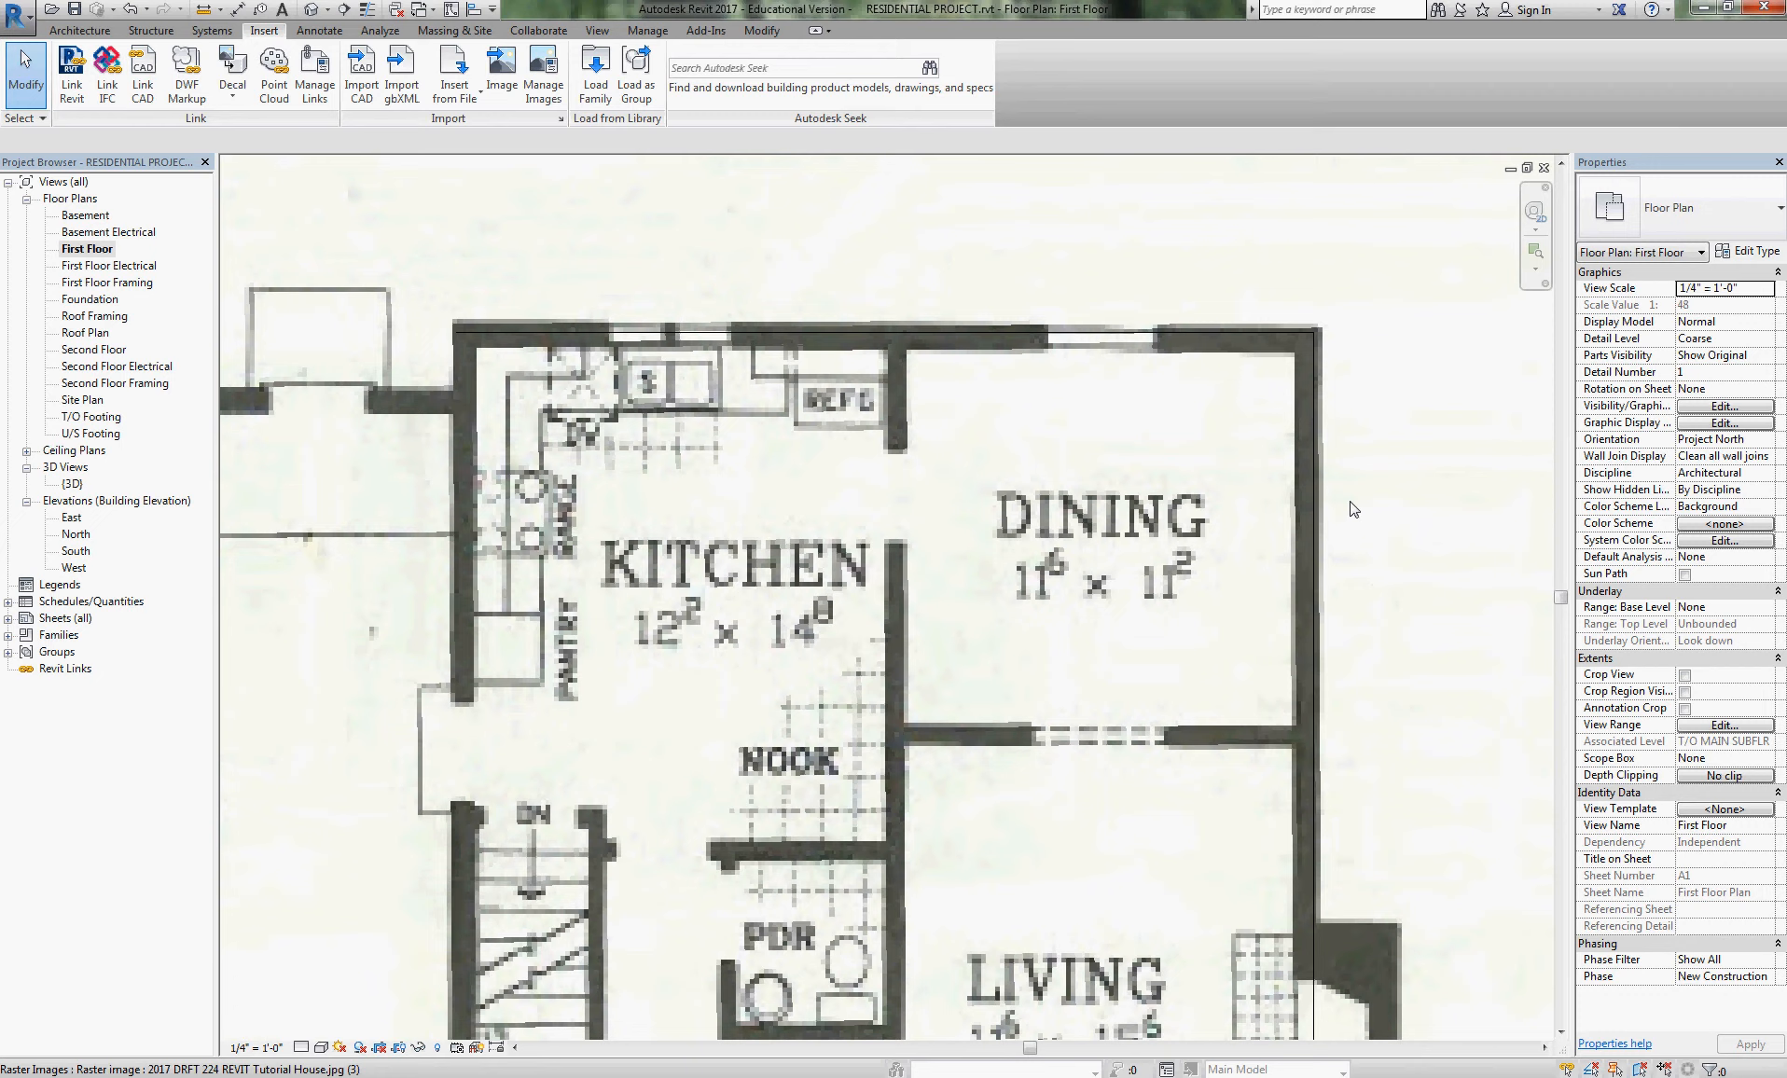
- Extend the horizontal detail line past the kitchen to line up with the garage's far outer wall, about 18' 11 1/2" long
{"action": "scroll", "coordinate": [1352, 508], "scroll_direction": "down", "scroll_amount": 1}
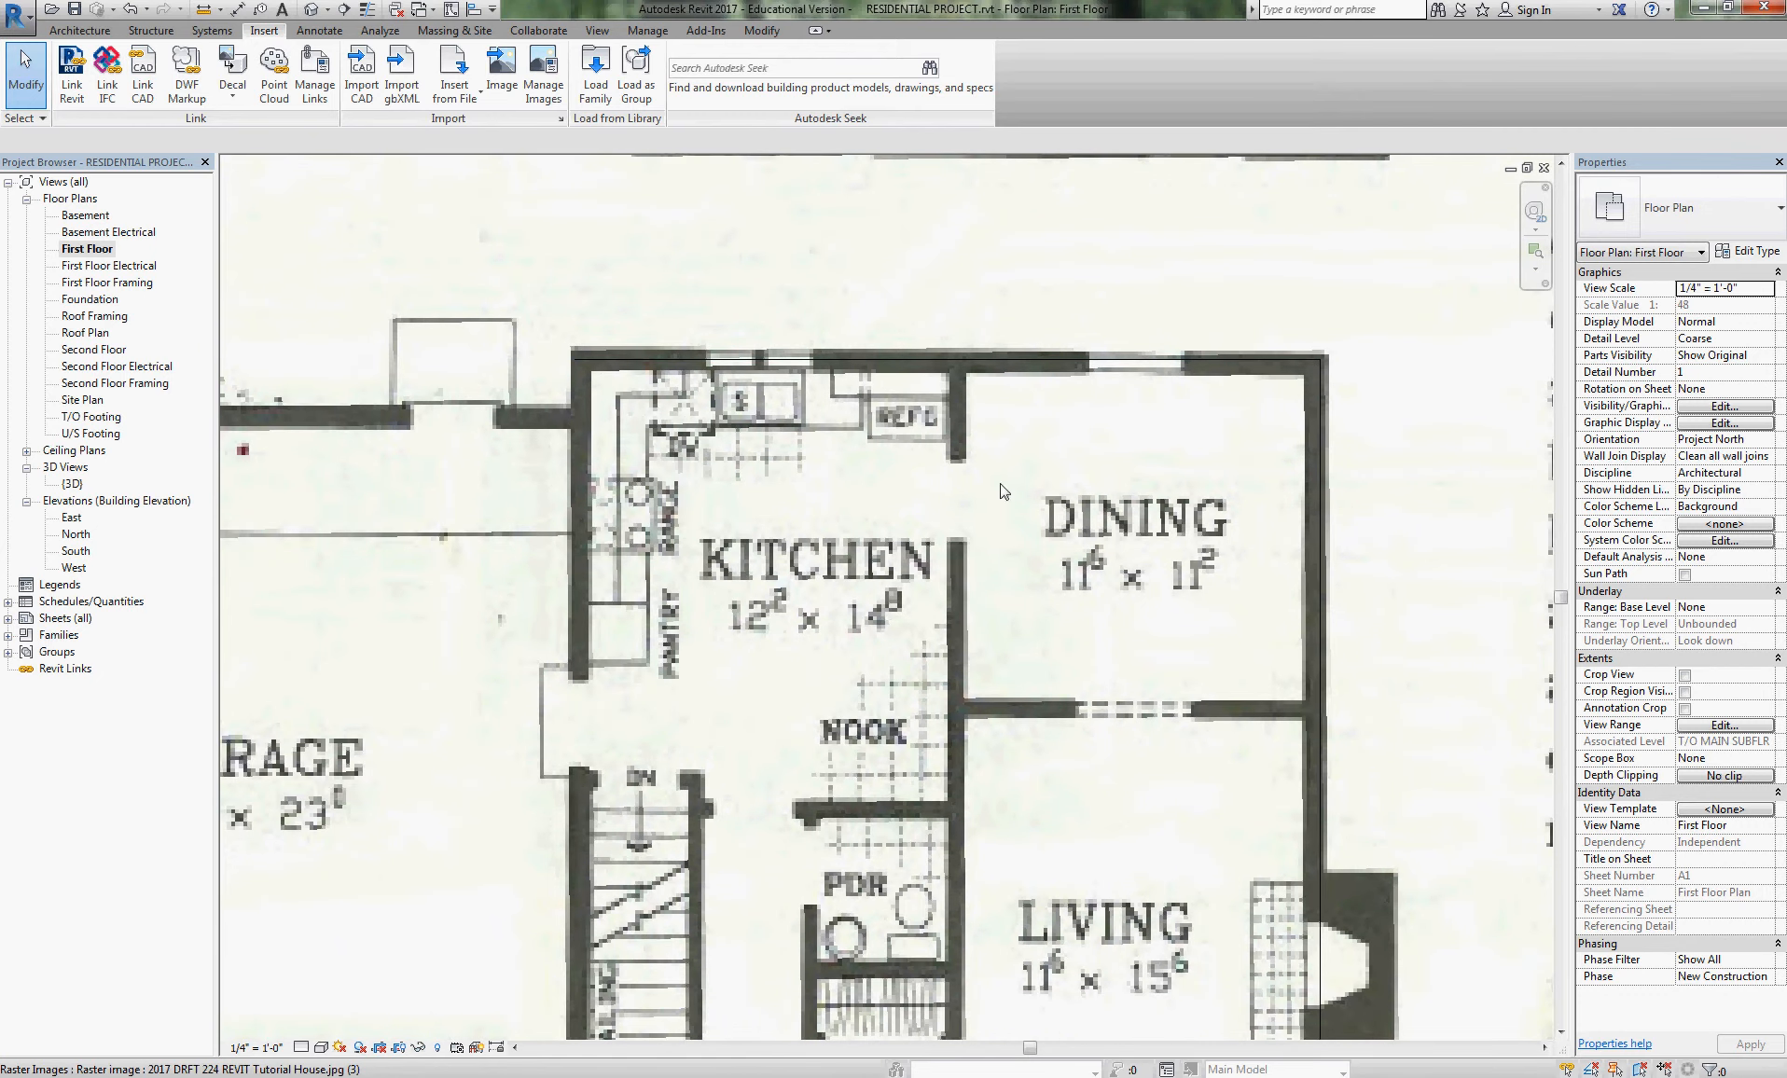
{"action": "scroll", "coordinate": [777, 373], "scroll_direction": "down", "scroll_amount": 5}
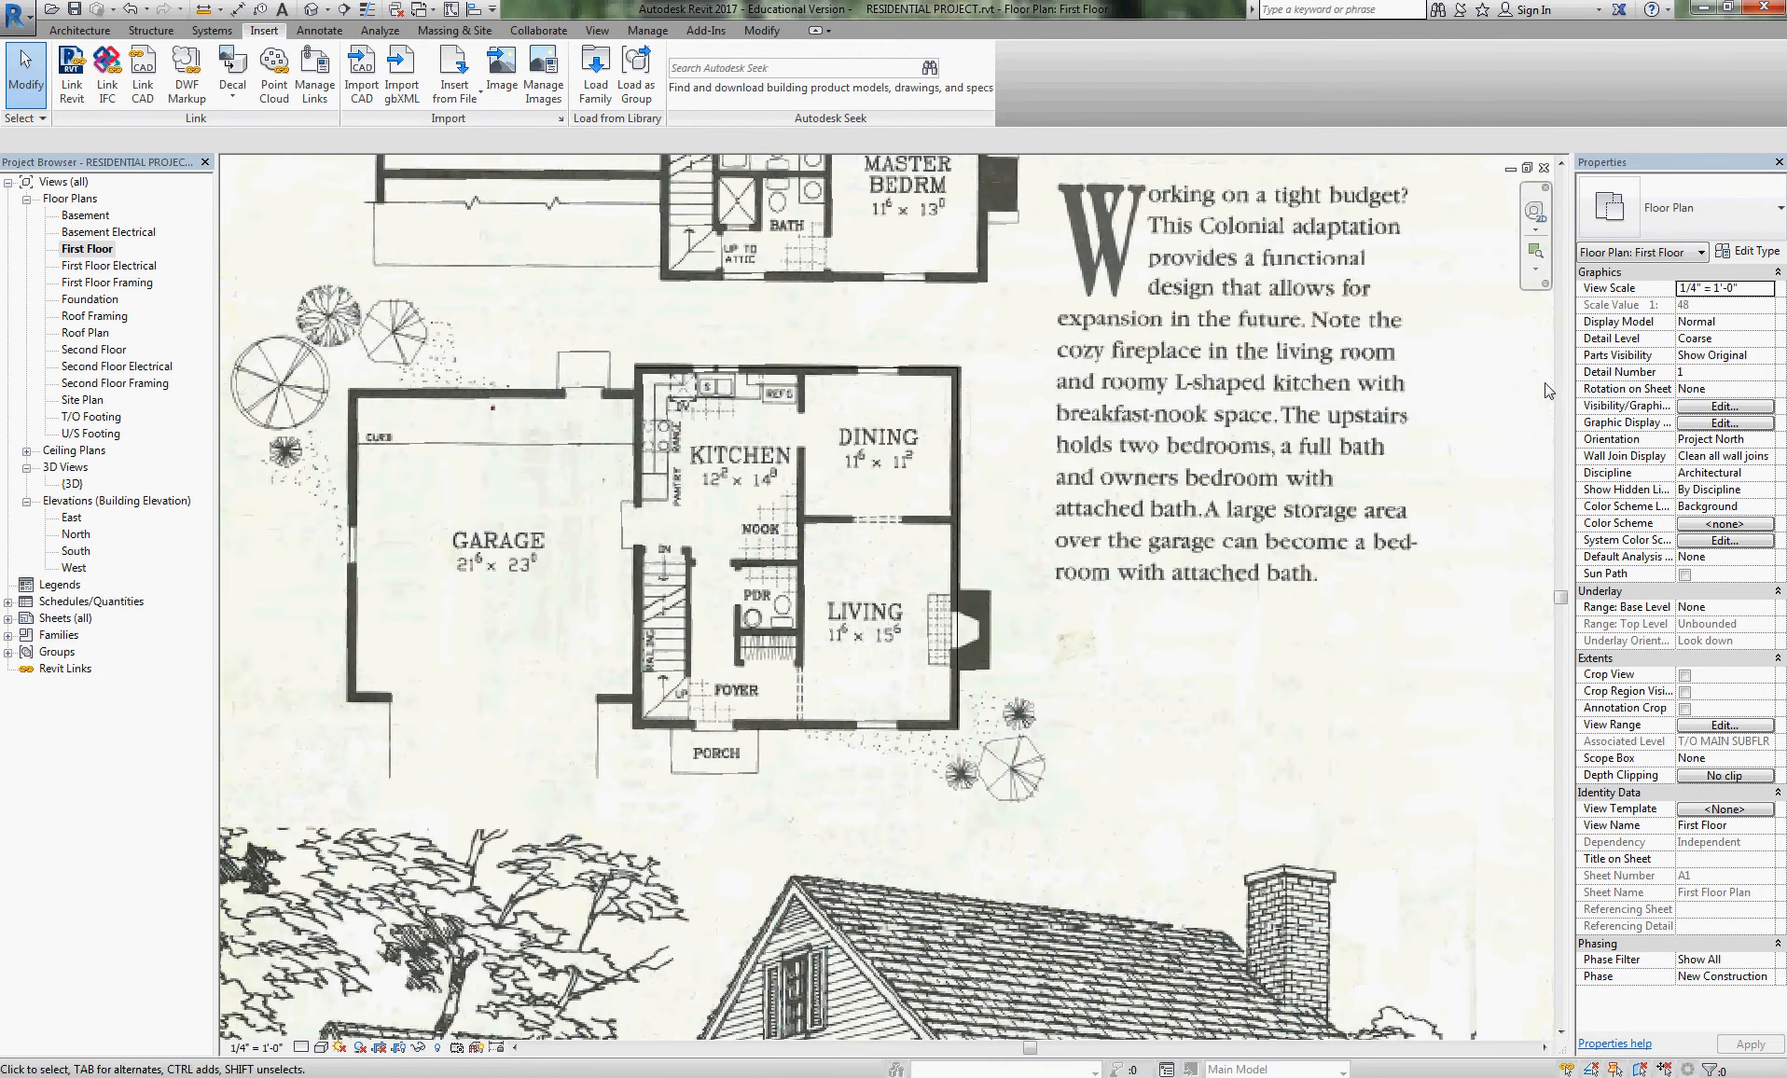
{"action": "middle_click_drag", "start_coordinate": [1212, 314], "coordinate": [1264, 675]}
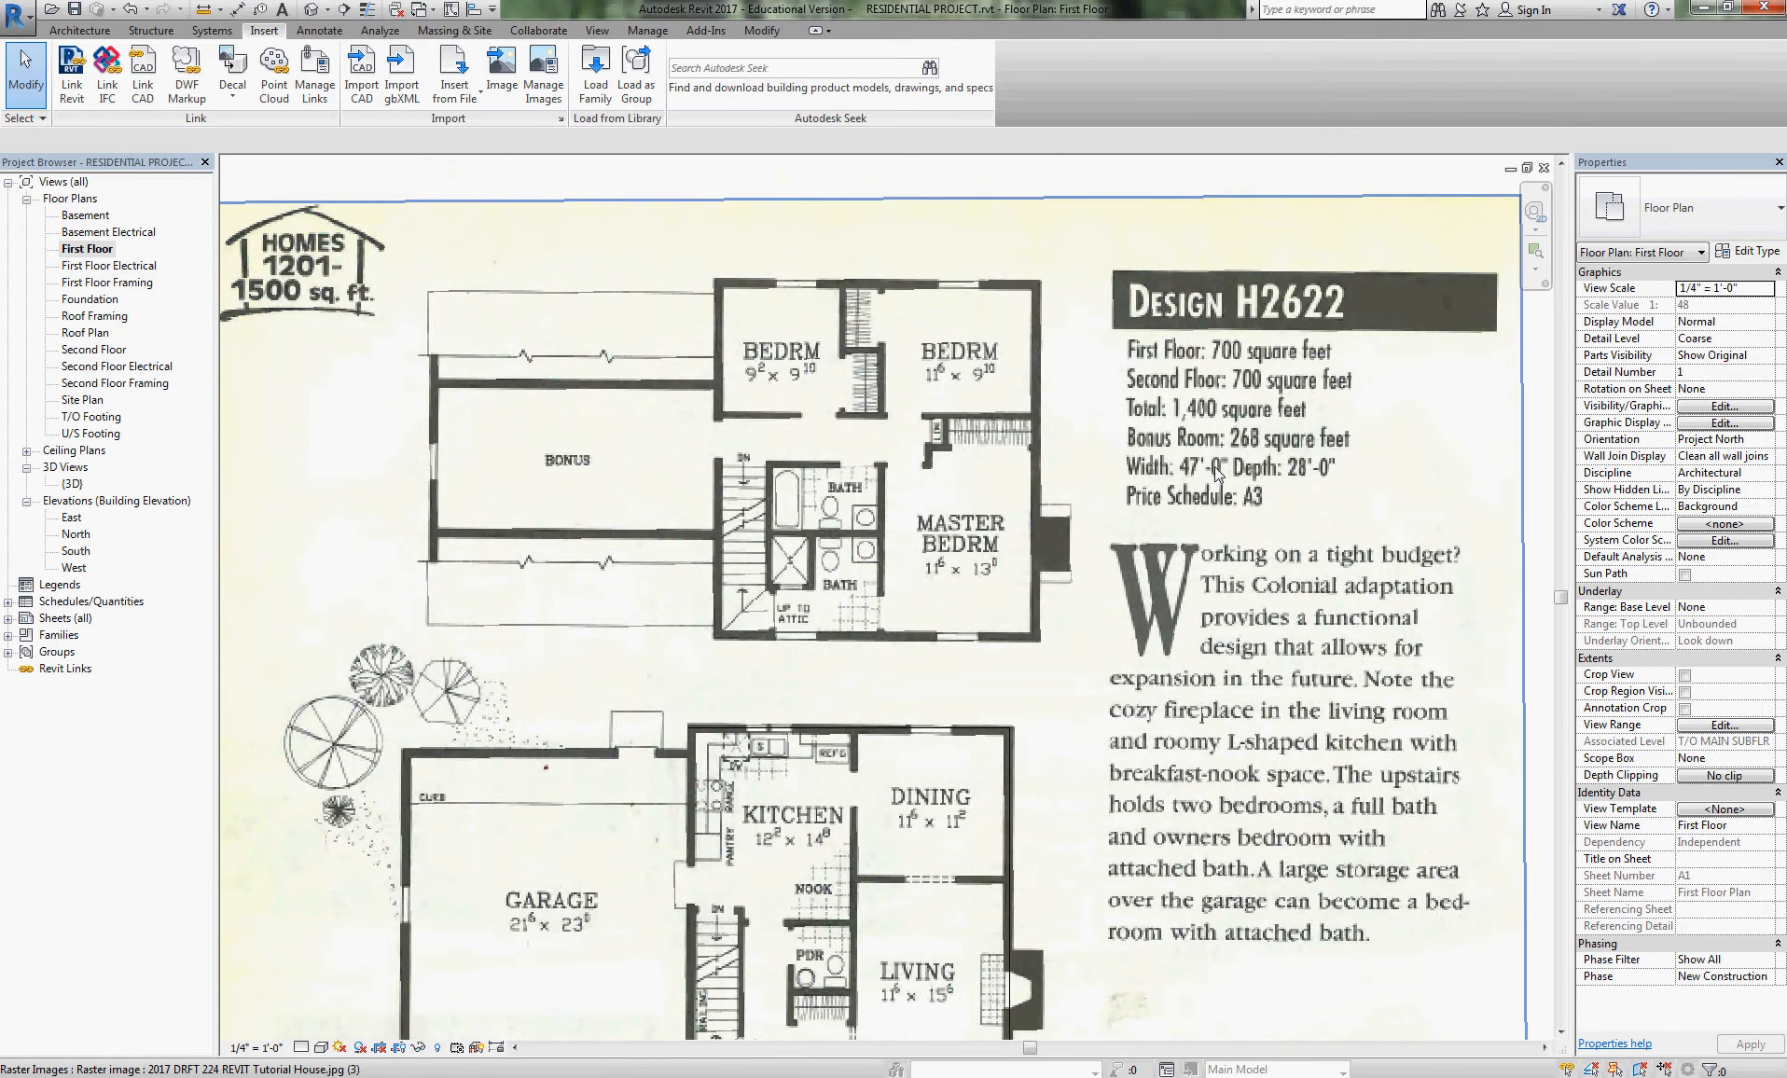
{"action": "scroll", "coordinate": [408, 807], "scroll_direction": "up", "scroll_amount": 5}
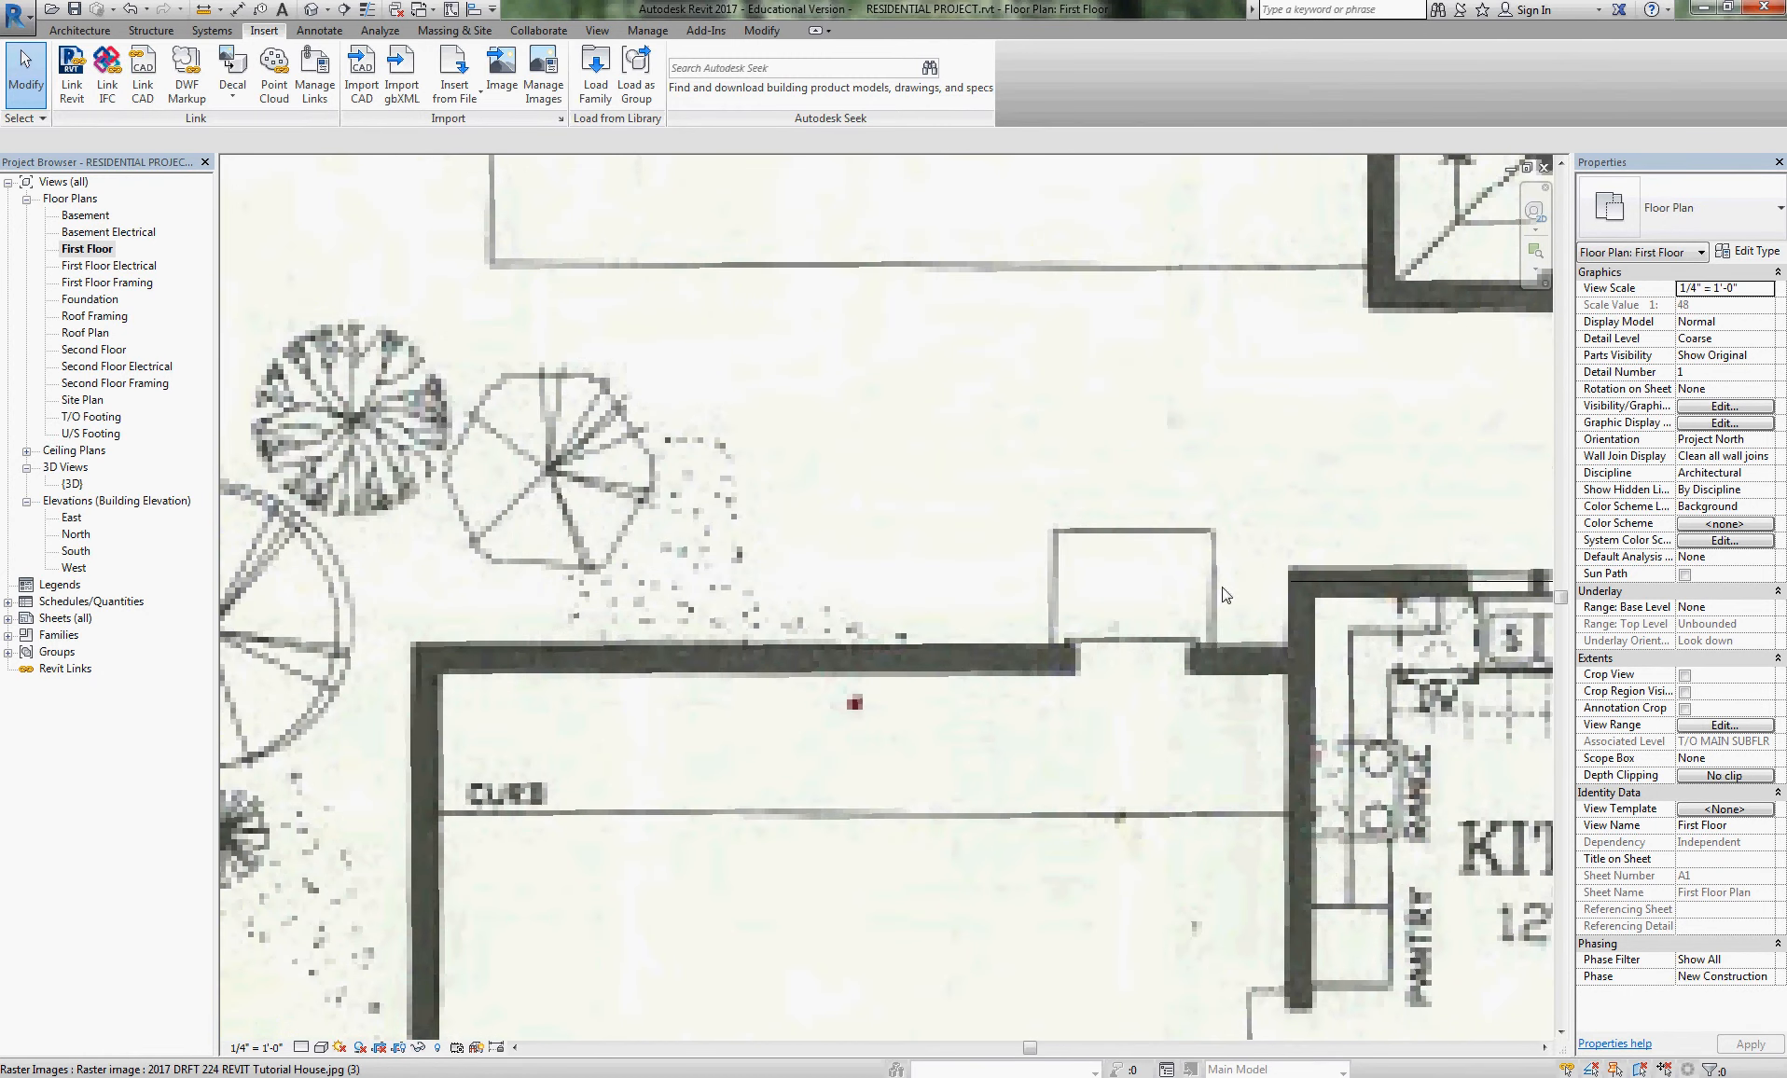
{"action": "left_click", "coordinate": [1297, 579]}
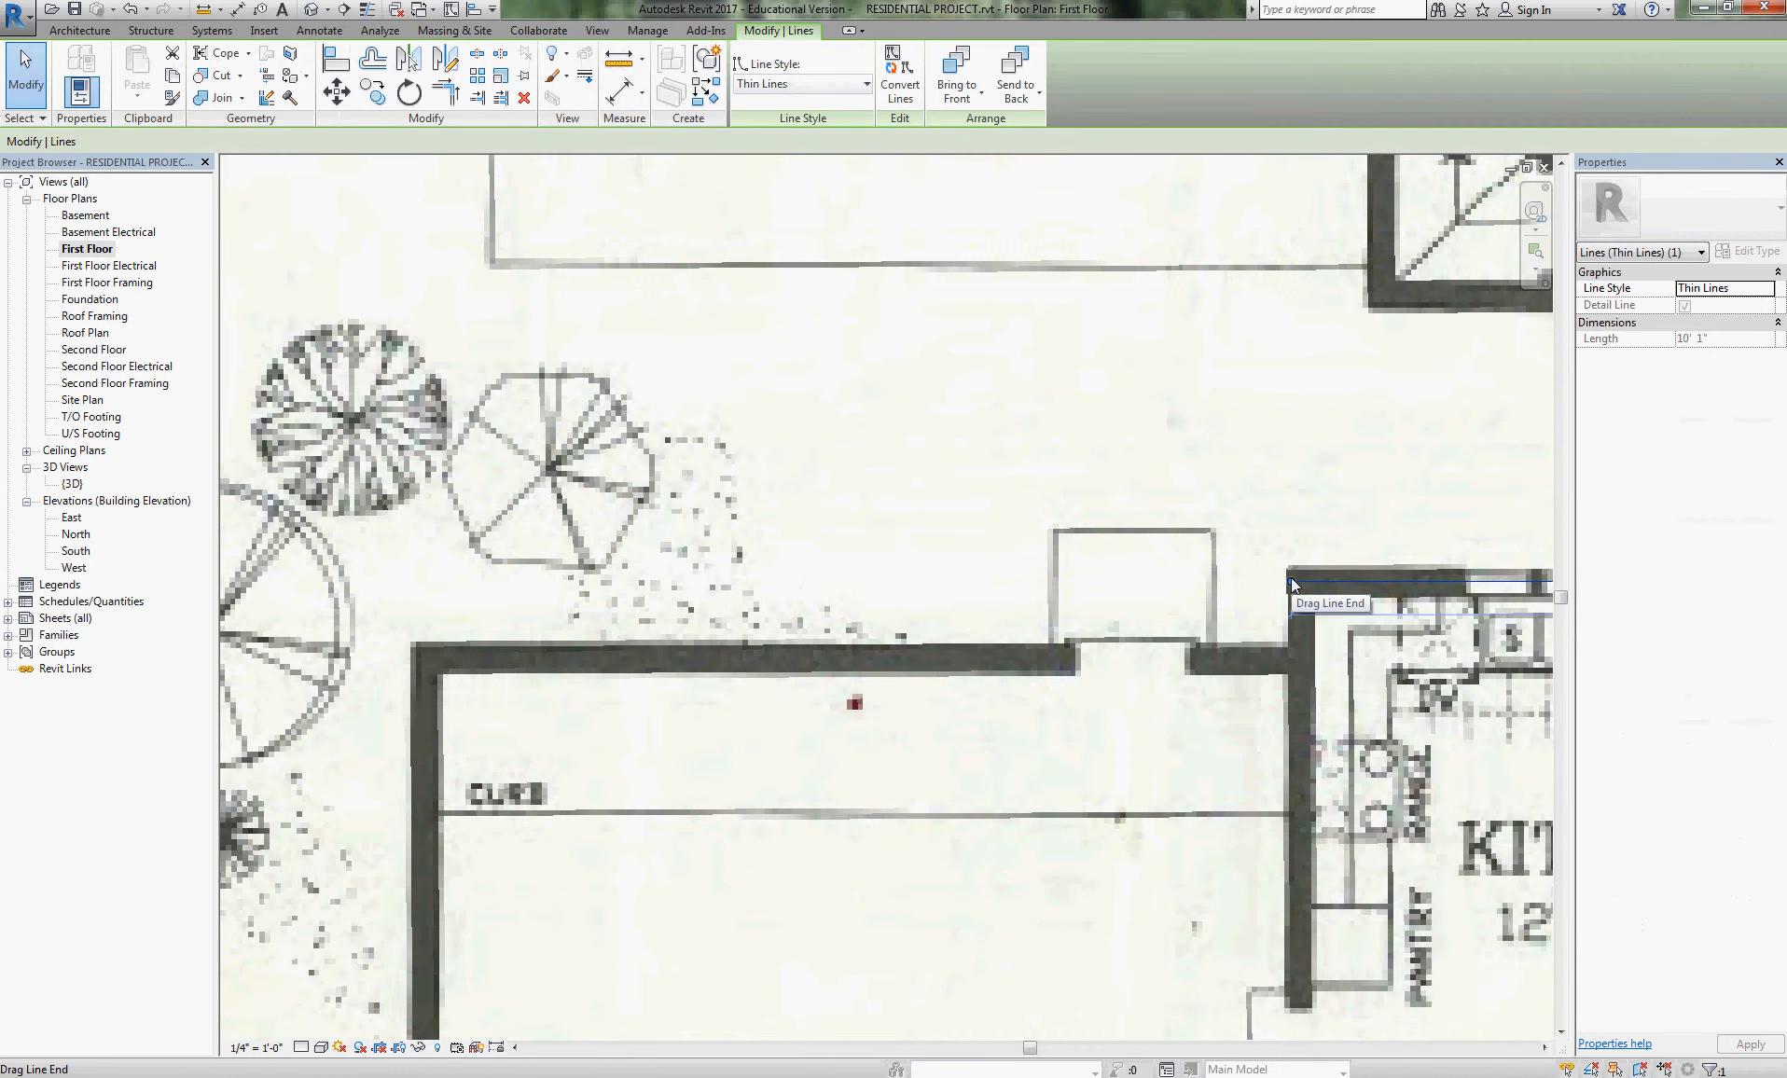
{"action": "left_click_drag", "start_coordinate": [1291, 586], "coordinate": [419, 580]}
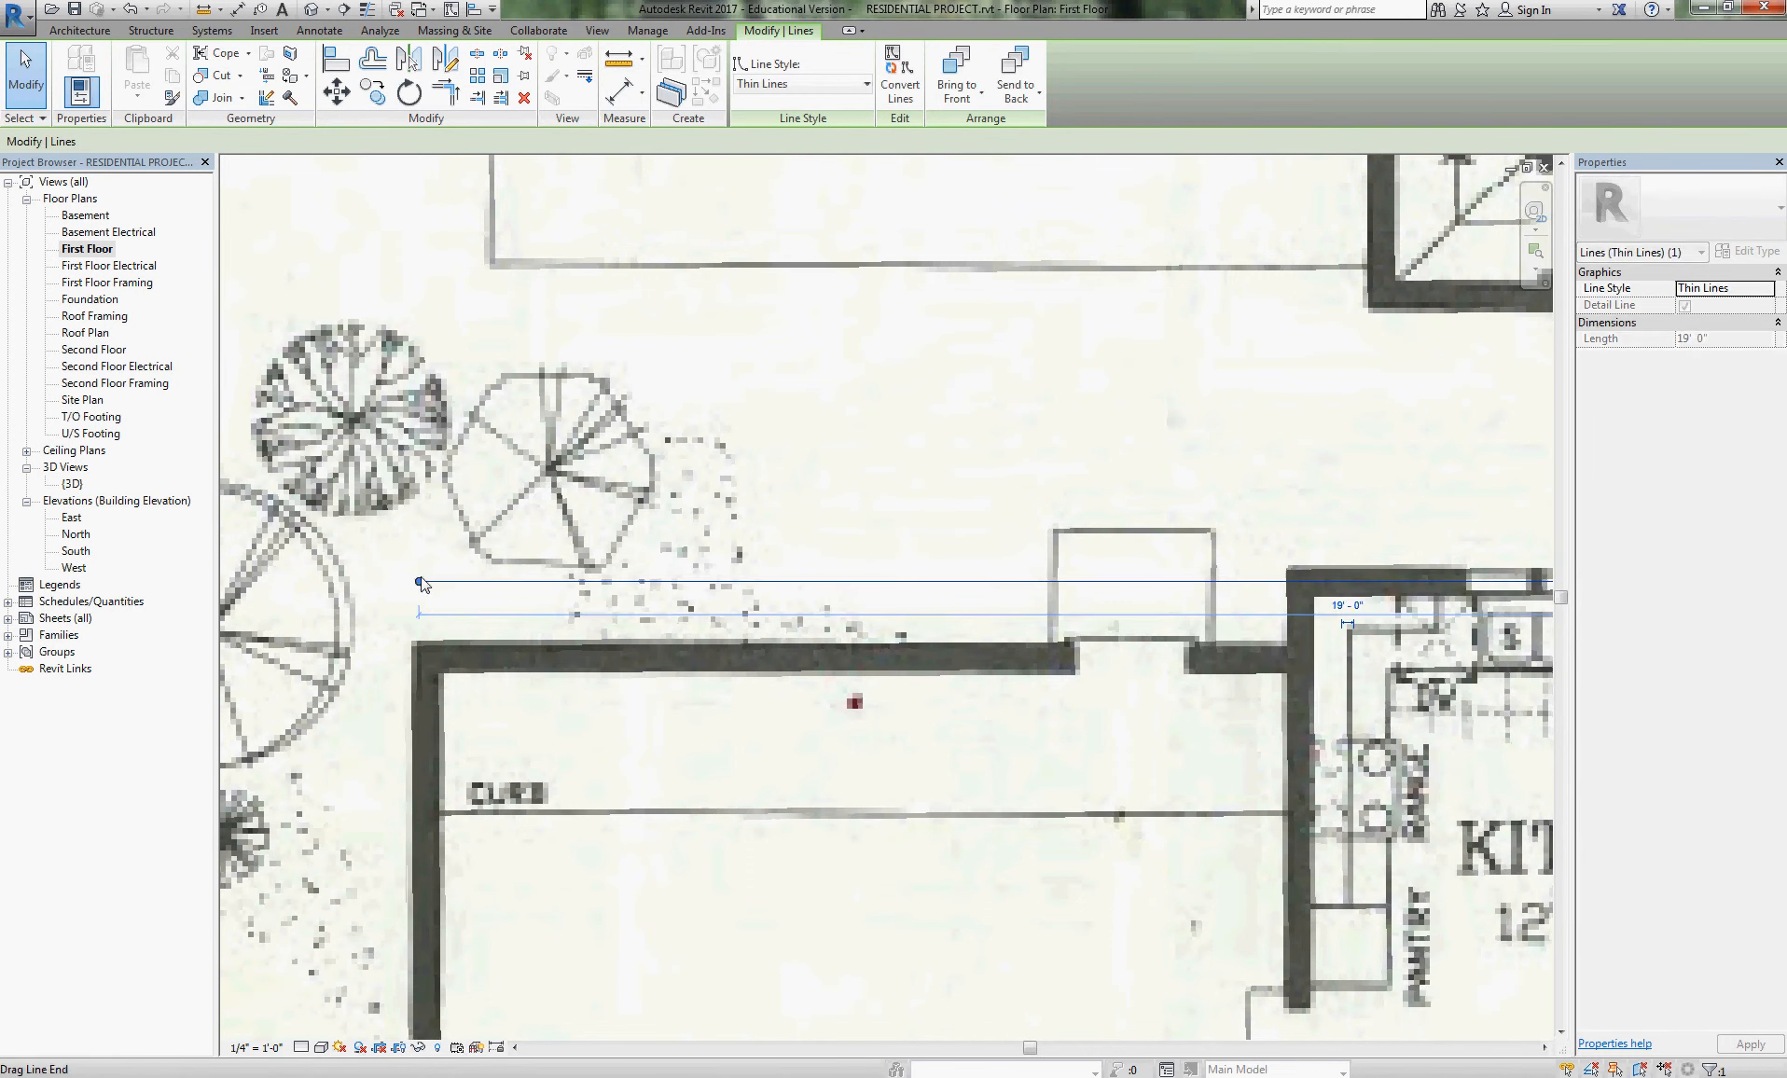
{"action": "middle_click_drag", "start_coordinate": [354, 596], "coordinate": [382, 345]}
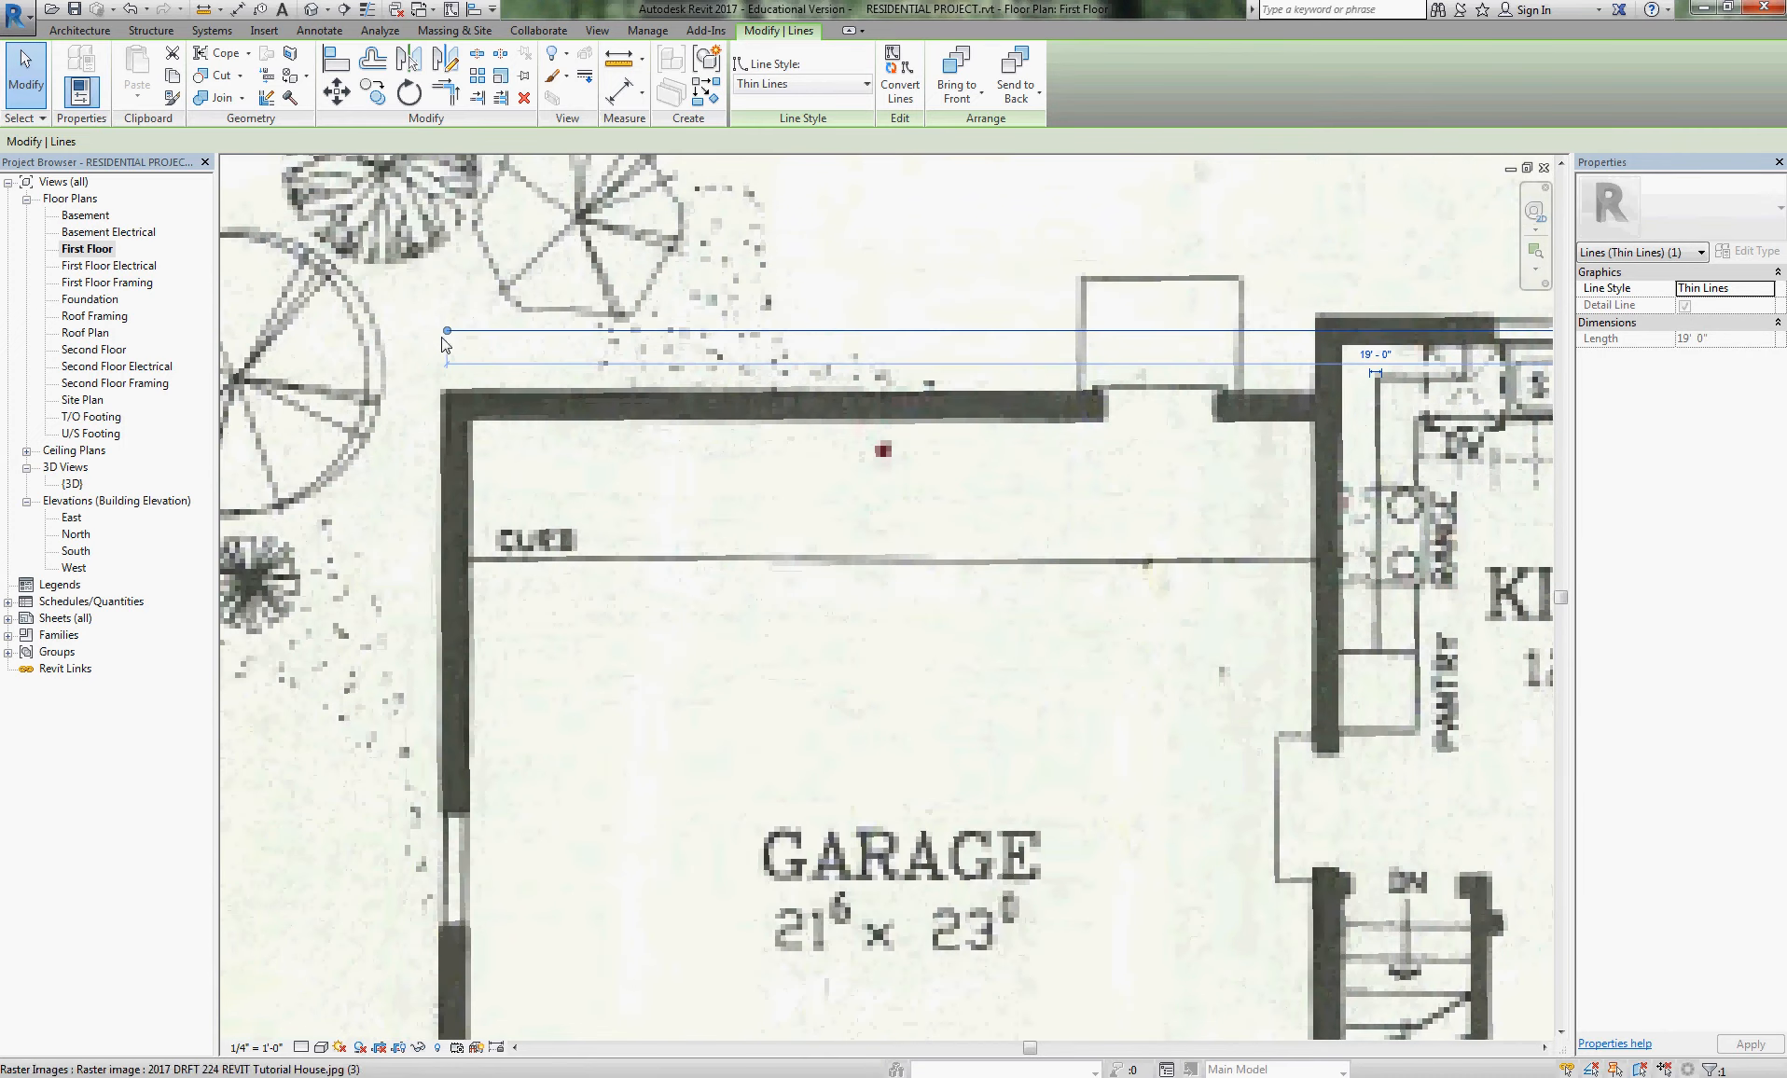
{"action": "left_click_drag", "start_coordinate": [444, 332], "coordinate": [448, 332]}
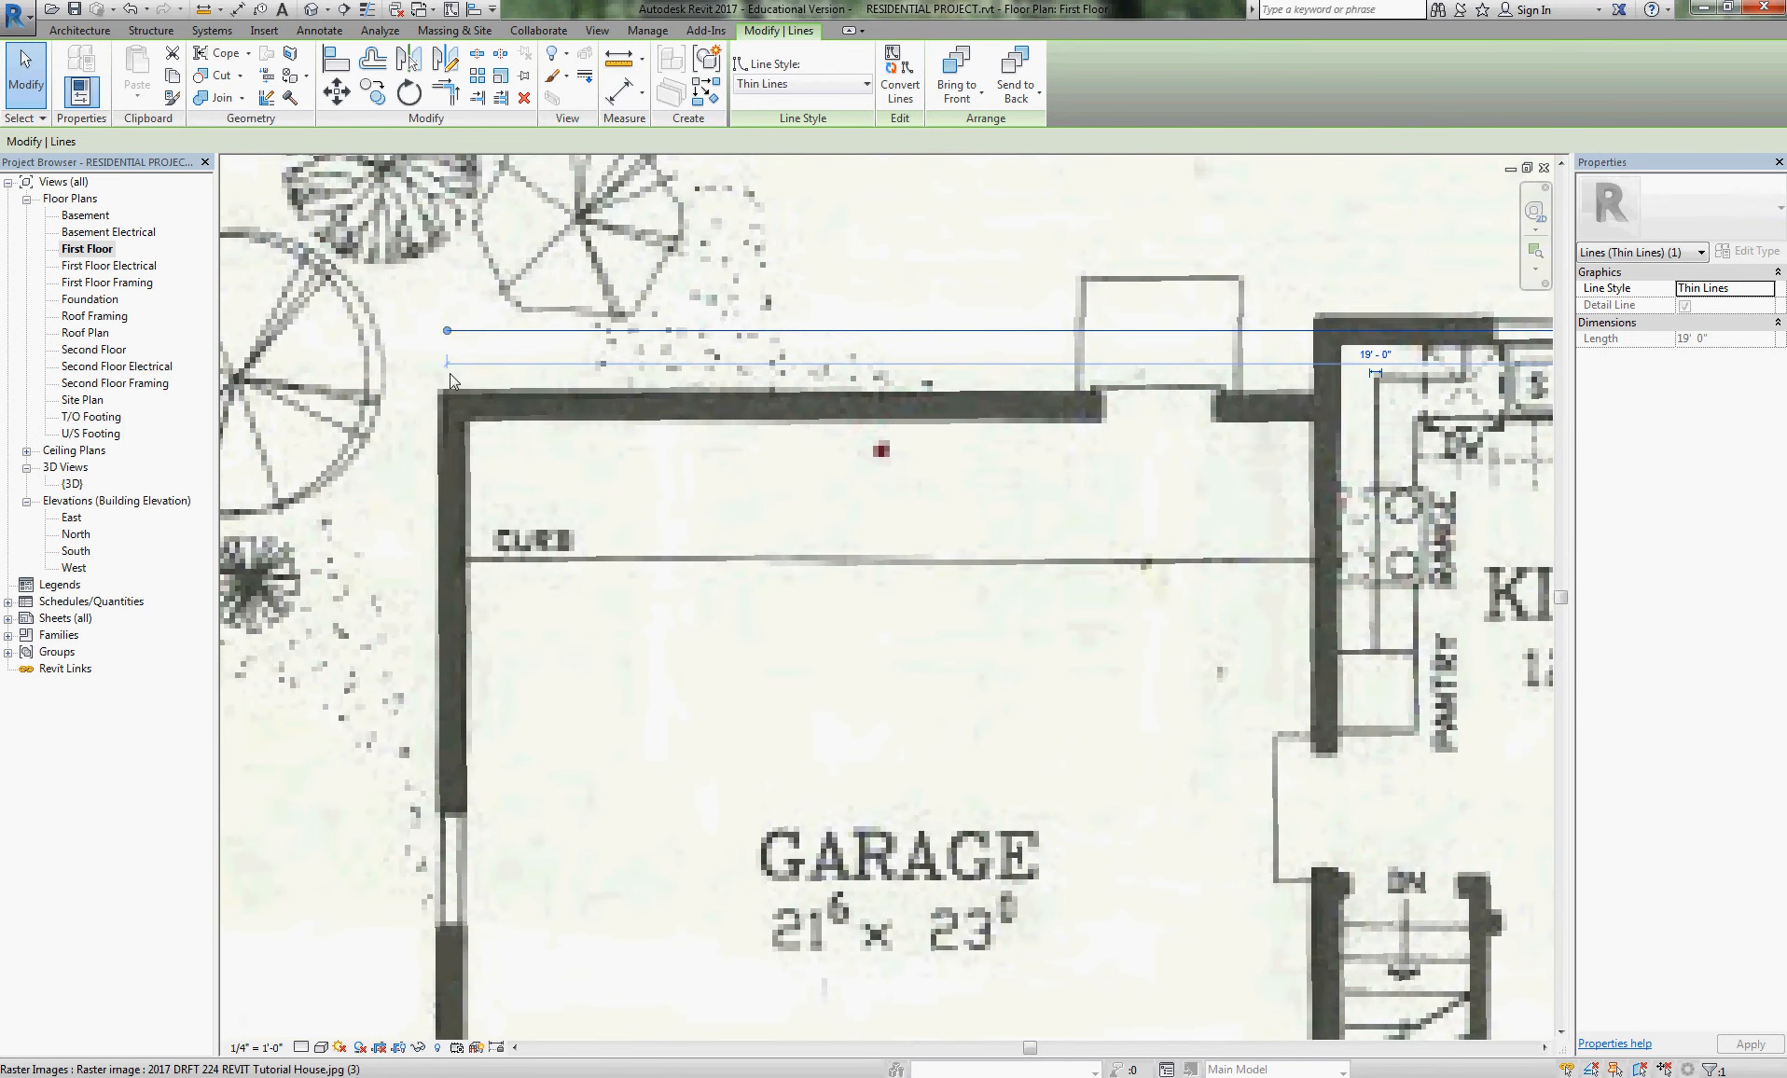
{"action": "scroll", "coordinate": [448, 336], "scroll_direction": "up", "scroll_amount": 3}
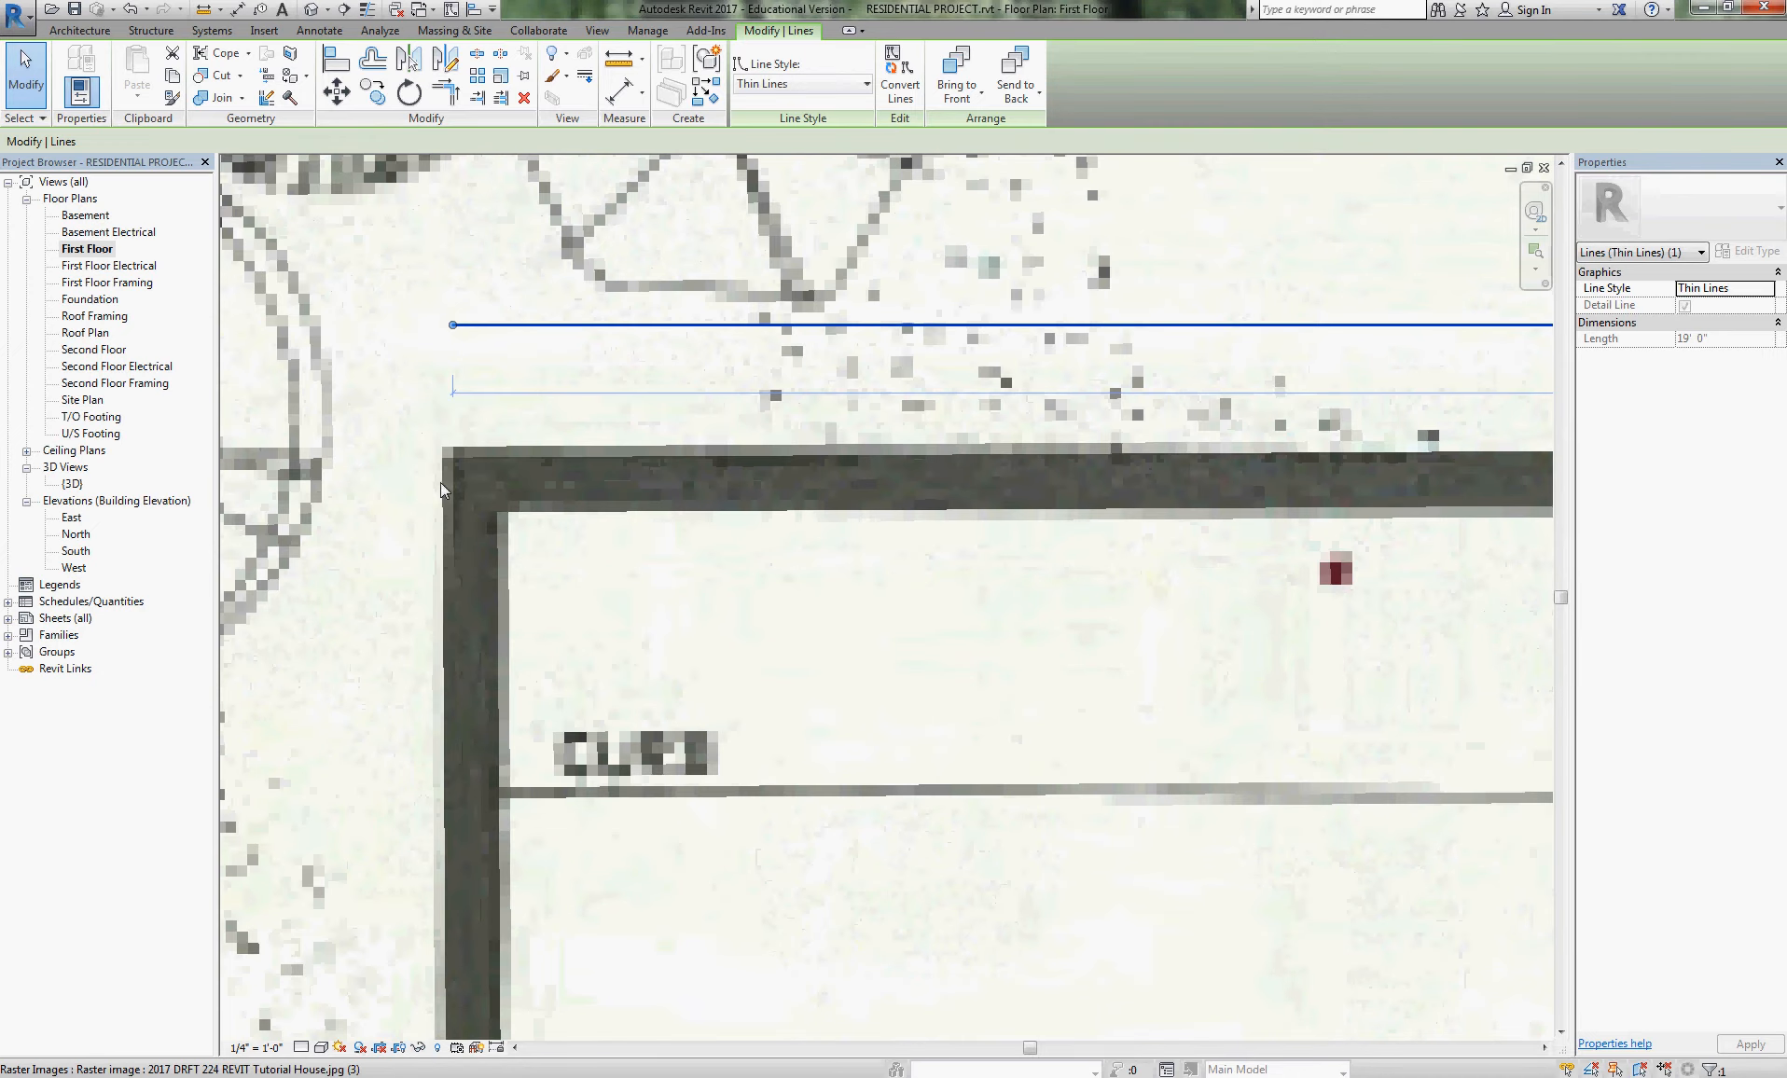
{"action": "left_click_drag", "start_coordinate": [454, 325], "coordinate": [461, 325]}
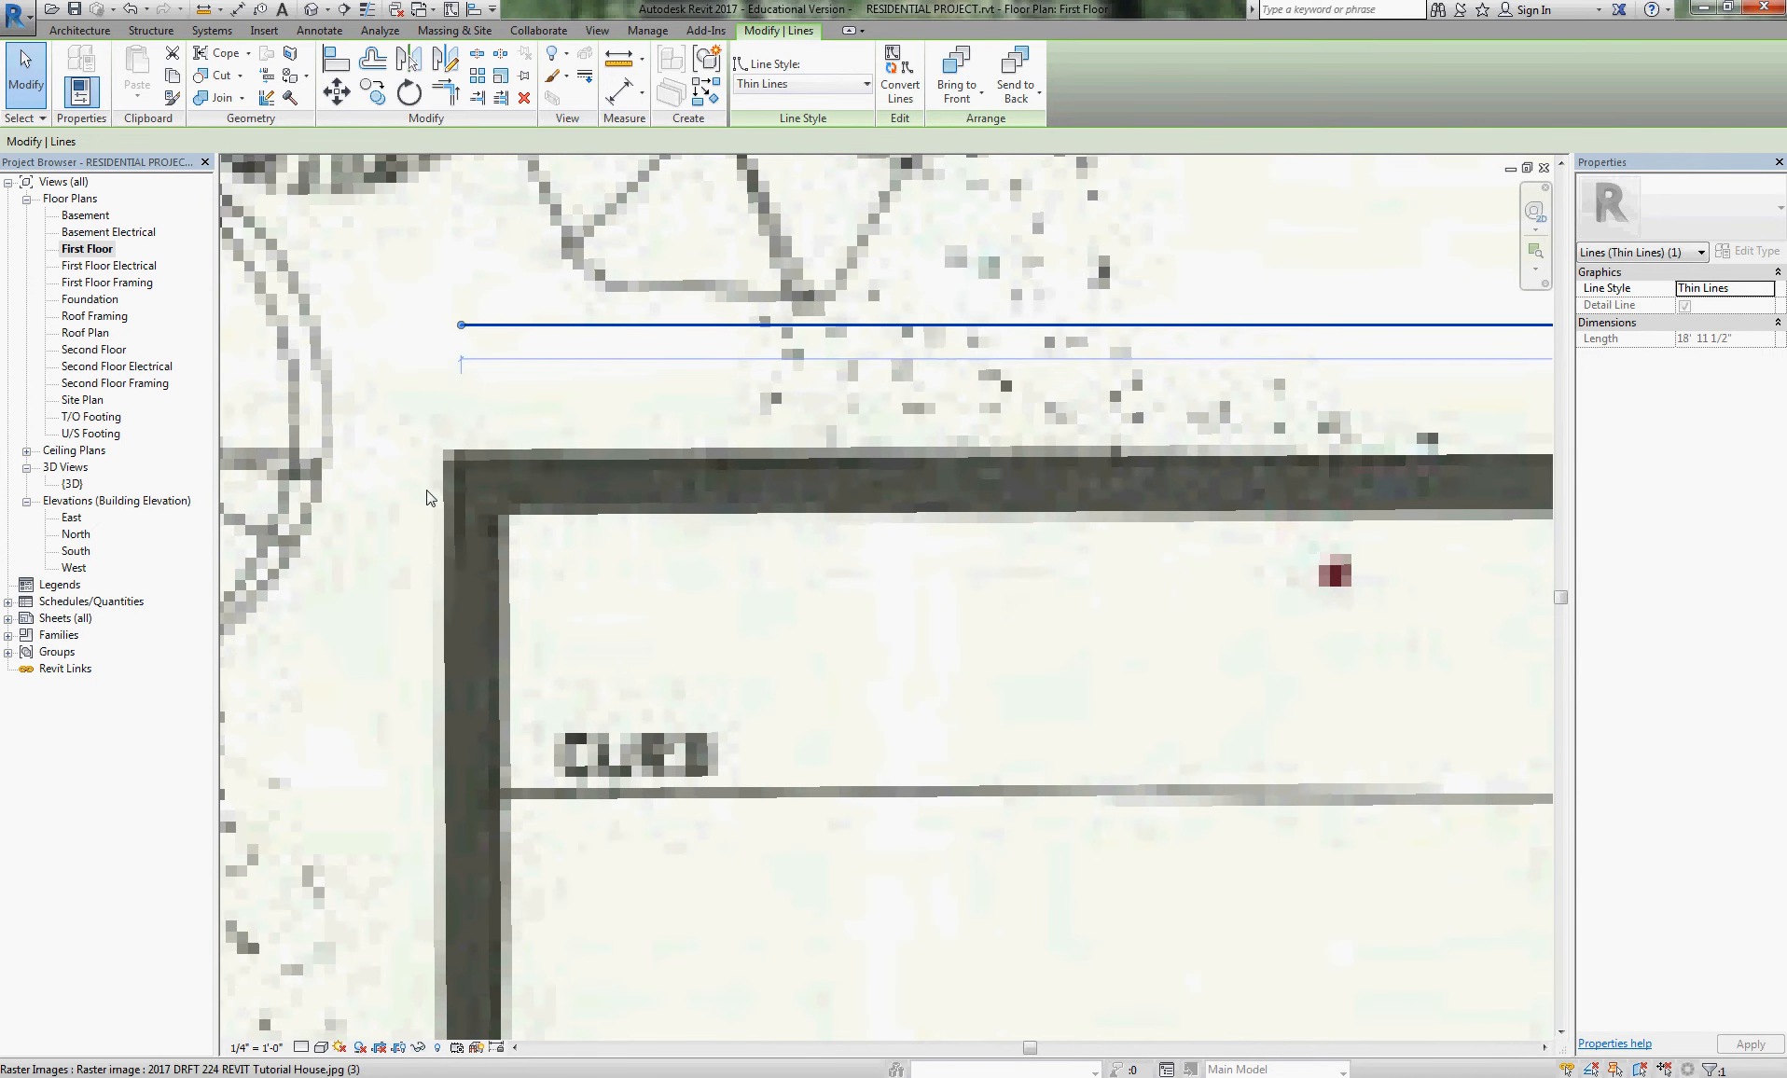
- Compare the lengths of the horizontal and vertical detail lines with the overall width and depth printed beside the plans
{"action": "scroll", "coordinate": [427, 496], "scroll_direction": "down", "scroll_amount": 3}
{"action": "scroll", "coordinate": [606, 565], "scroll_direction": "down", "scroll_amount": 1}
{"action": "middle_click_drag", "start_coordinate": [1550, 883], "coordinate": [1376, 787]}
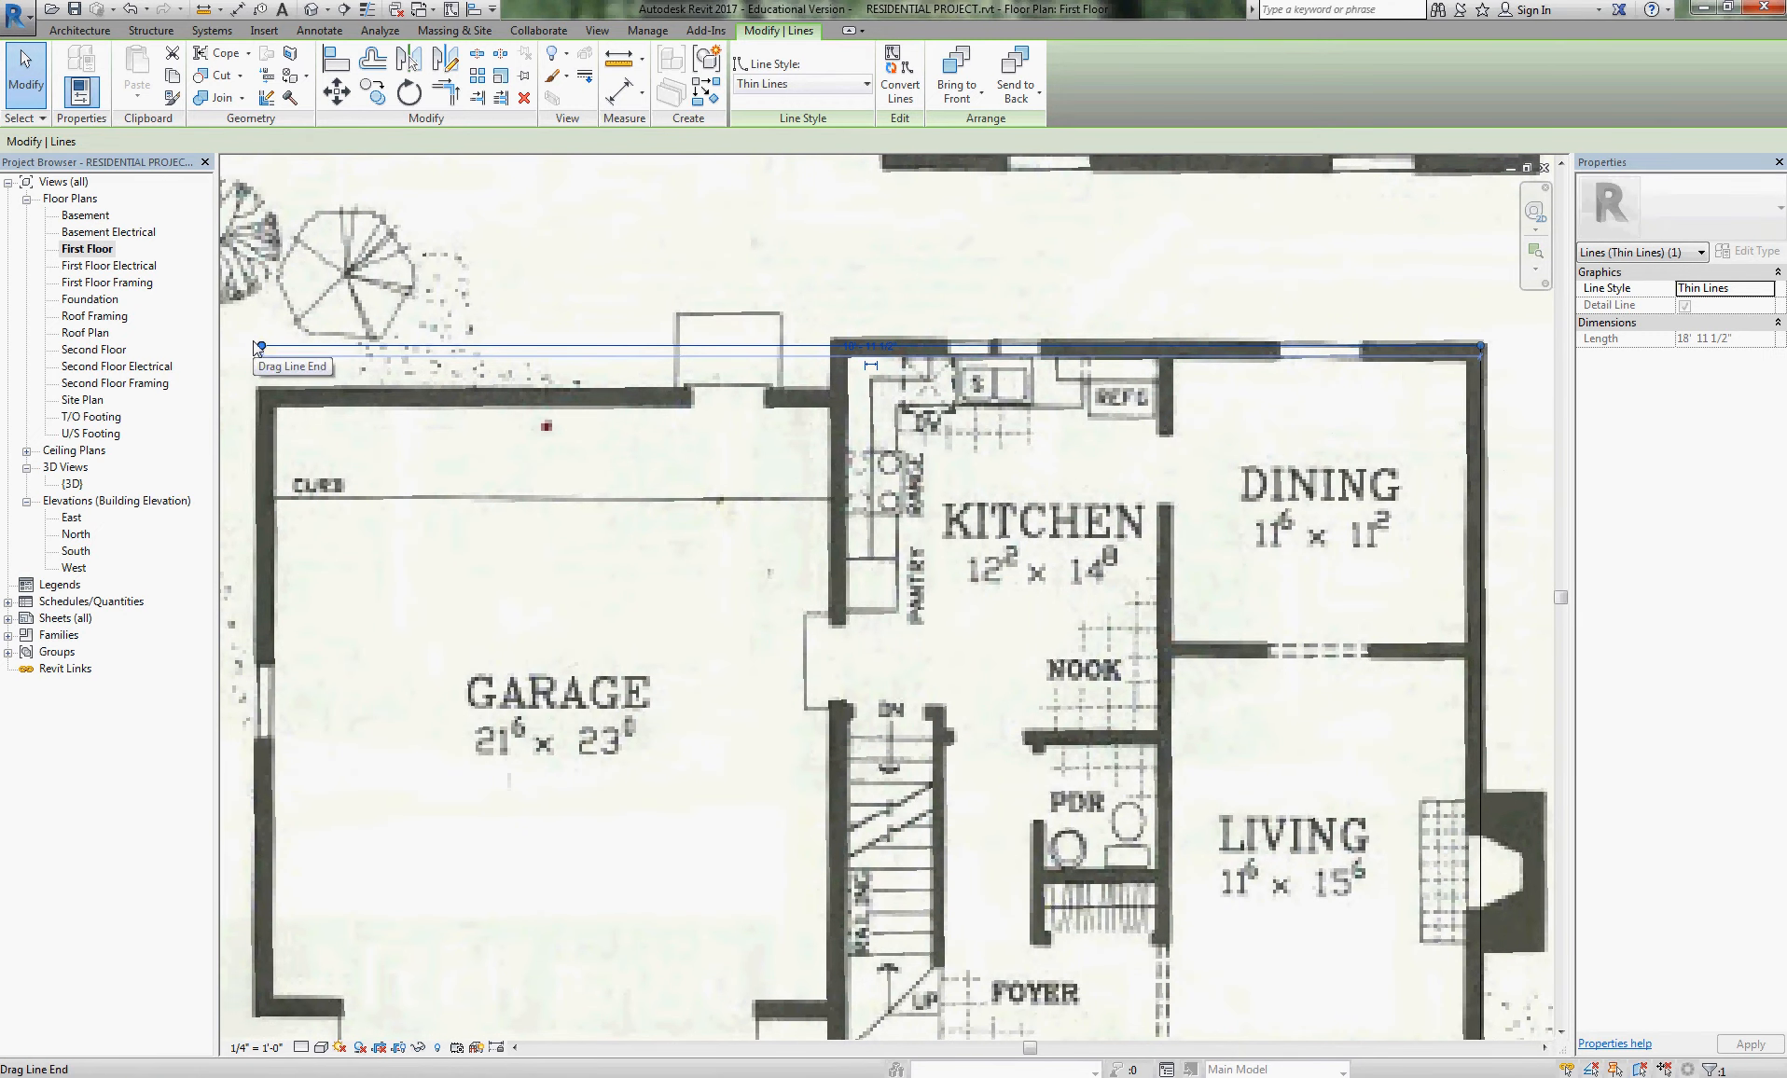
{"action": "middle_click_drag", "start_coordinate": [1442, 463], "coordinate": [977, 856]}
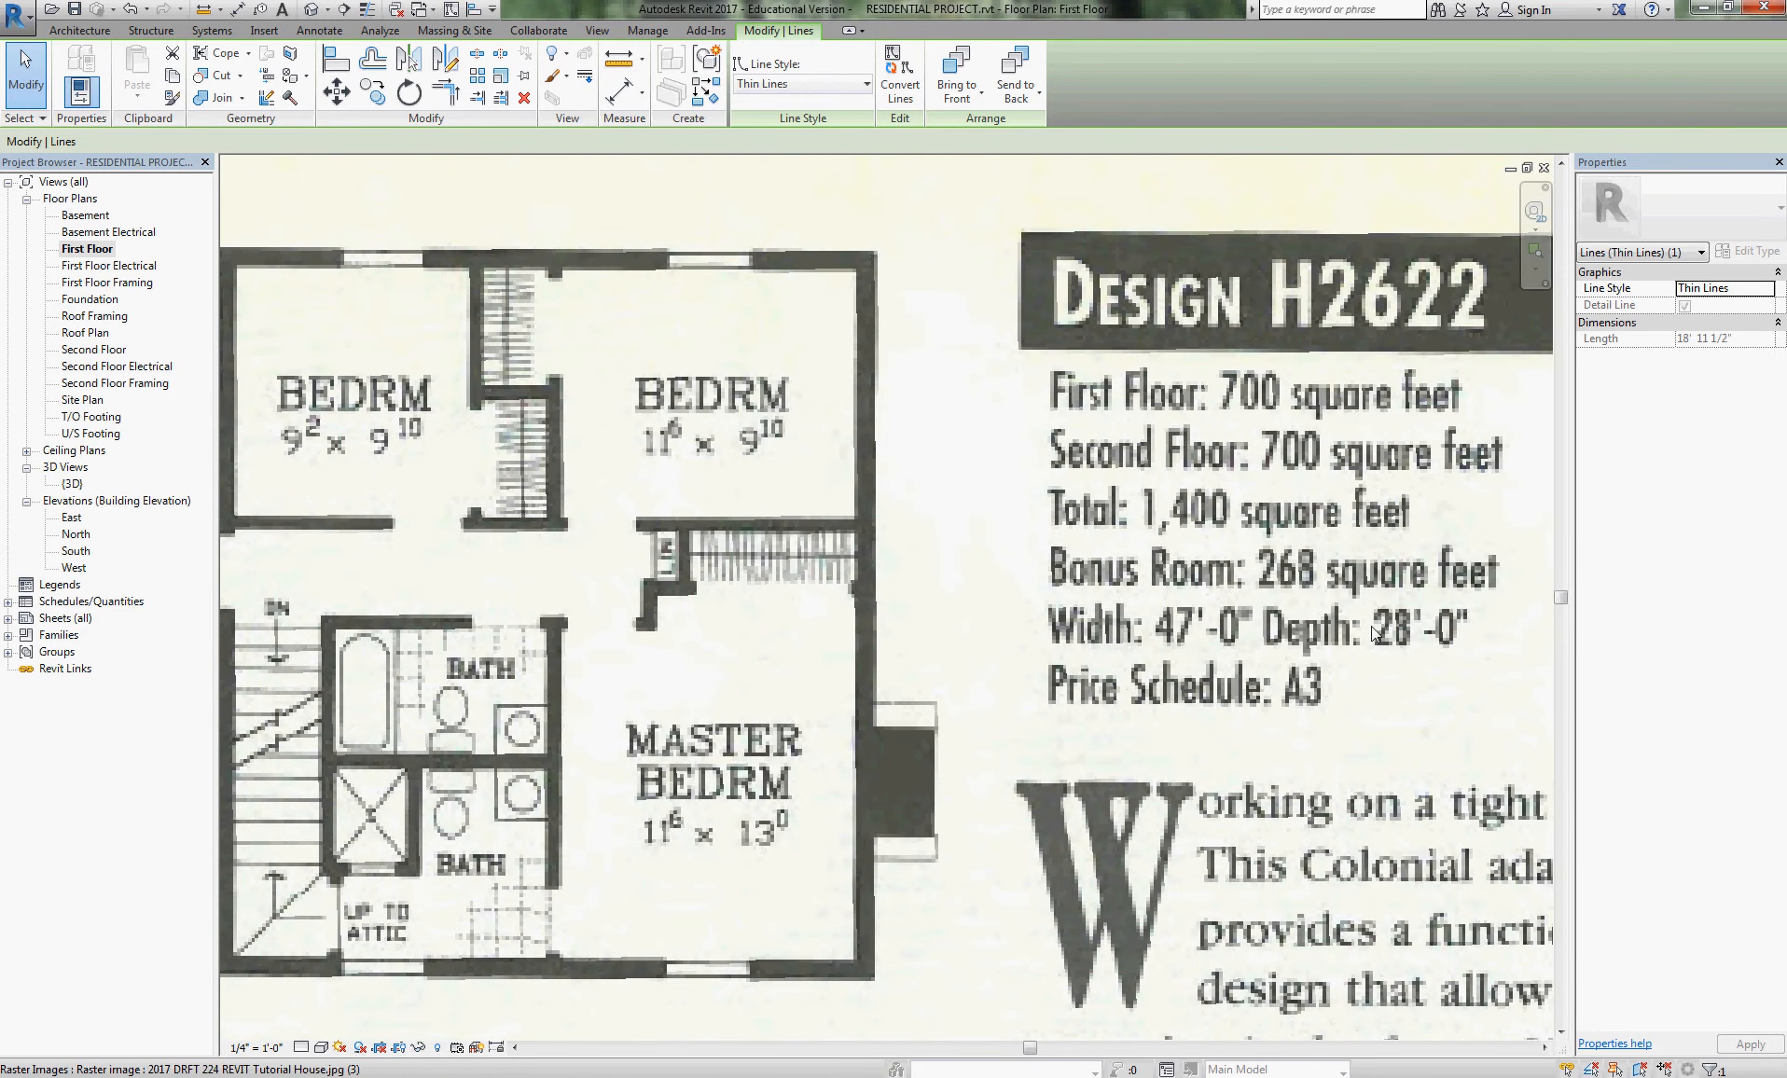
{"action": "scroll", "coordinate": [1191, 286], "scroll_direction": "down", "scroll_amount": 3}
{"action": "middle_click_drag", "start_coordinate": [1118, 697], "coordinate": [1129, 468]}
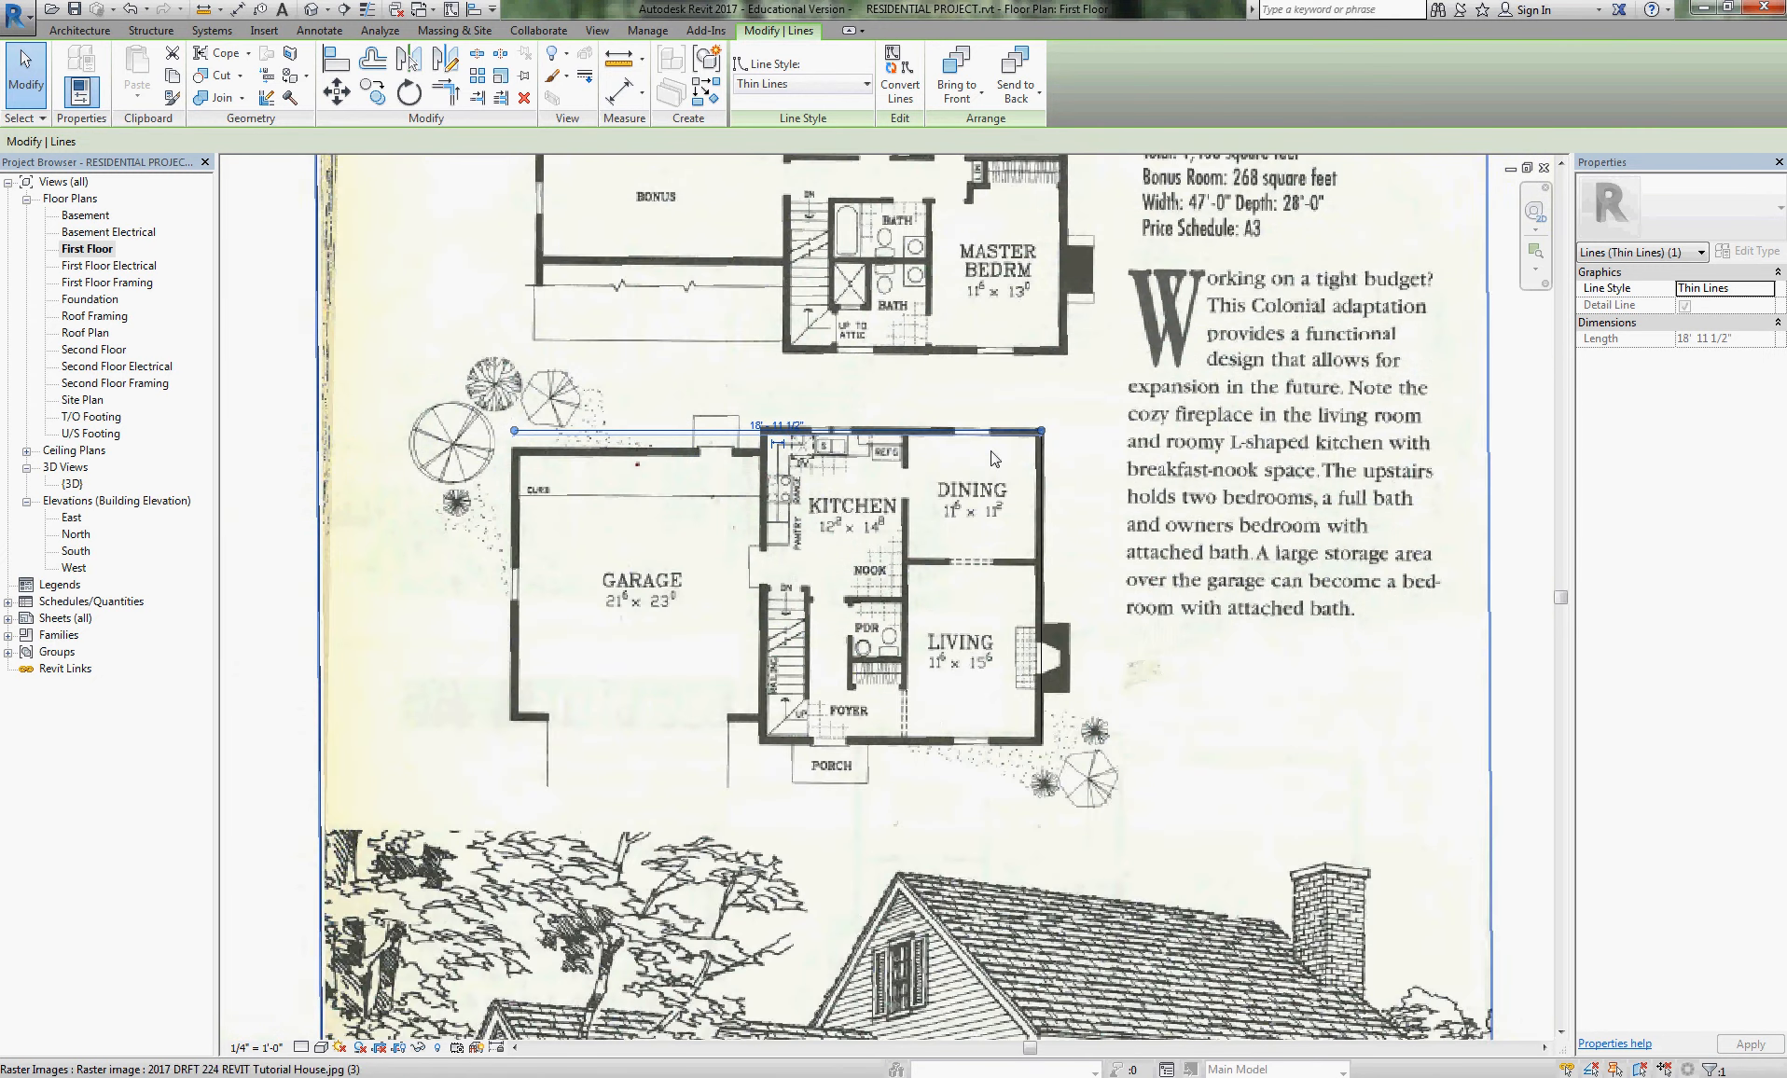
{"action": "left_click", "coordinate": [1041, 573]}
{"action": "scroll", "coordinate": [1058, 602], "scroll_direction": "up", "scroll_amount": 3}
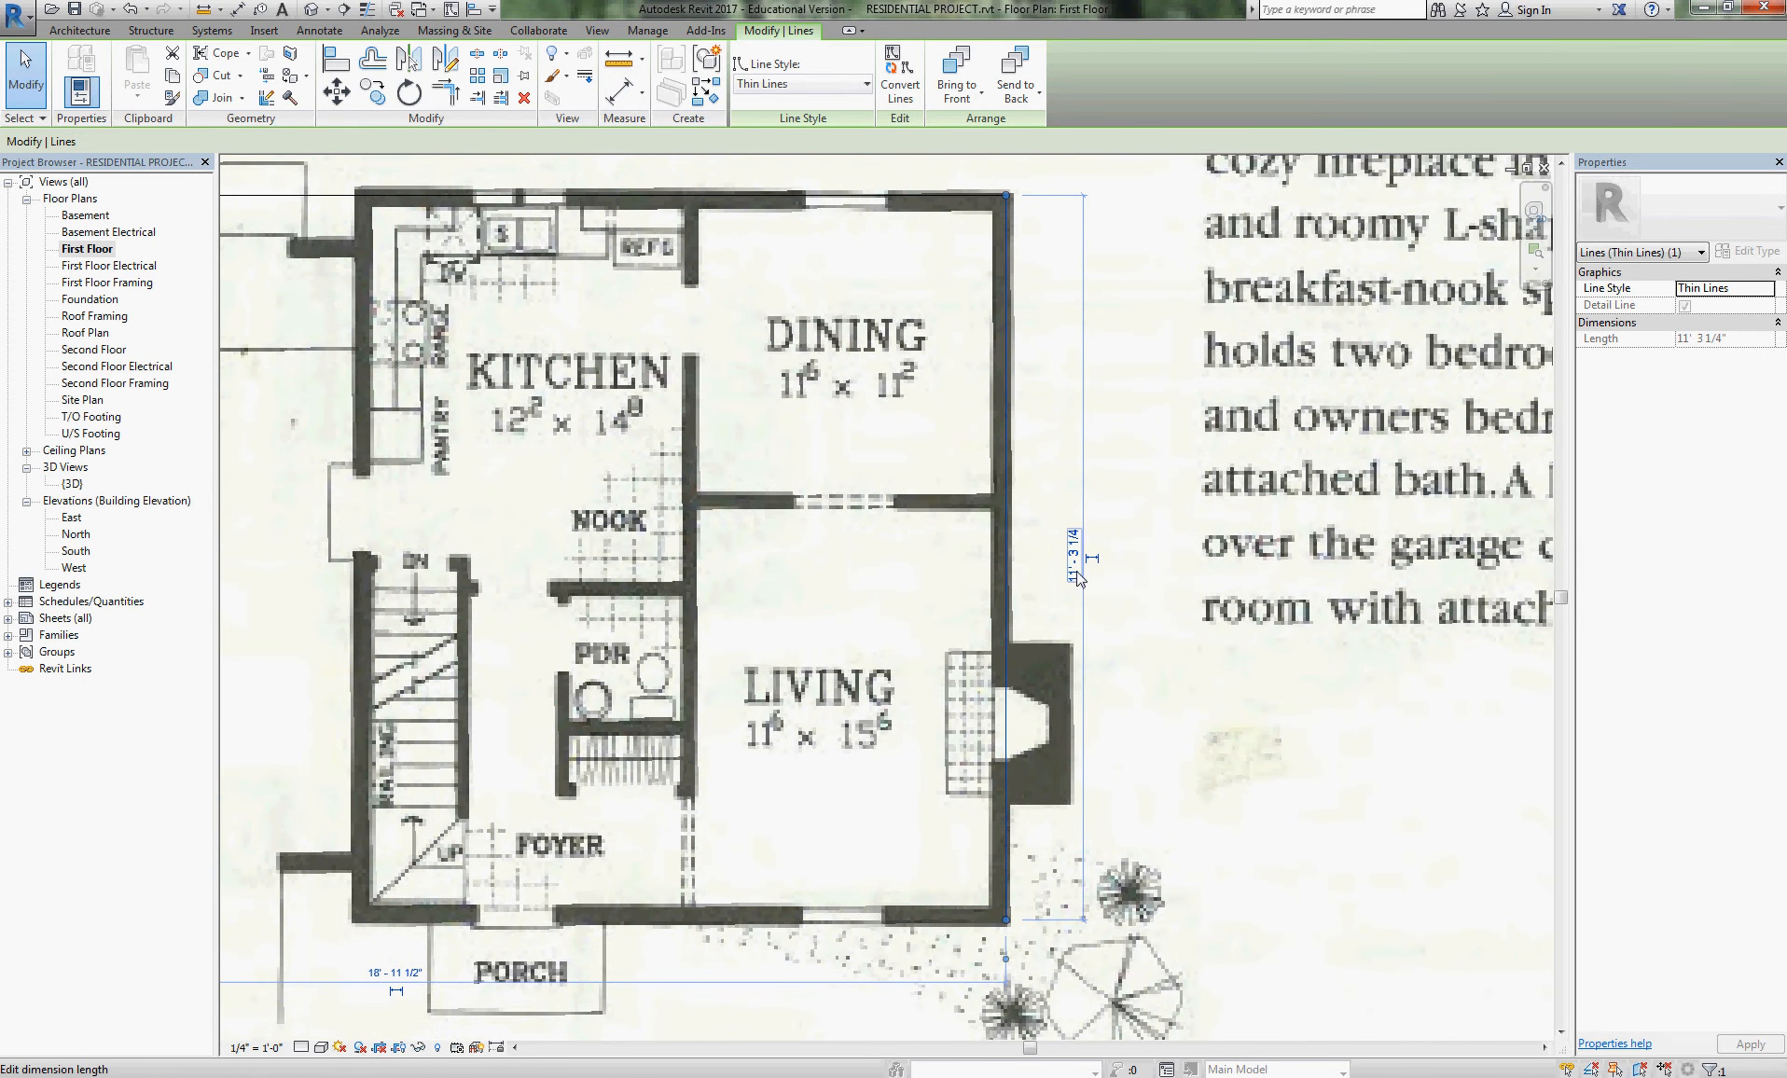
{"action": "middle_click_drag", "start_coordinate": [723, 403], "coordinate": [1192, 695]}
{"action": "scroll", "coordinate": [1185, 674], "scroll_direction": "down", "scroll_amount": 1}
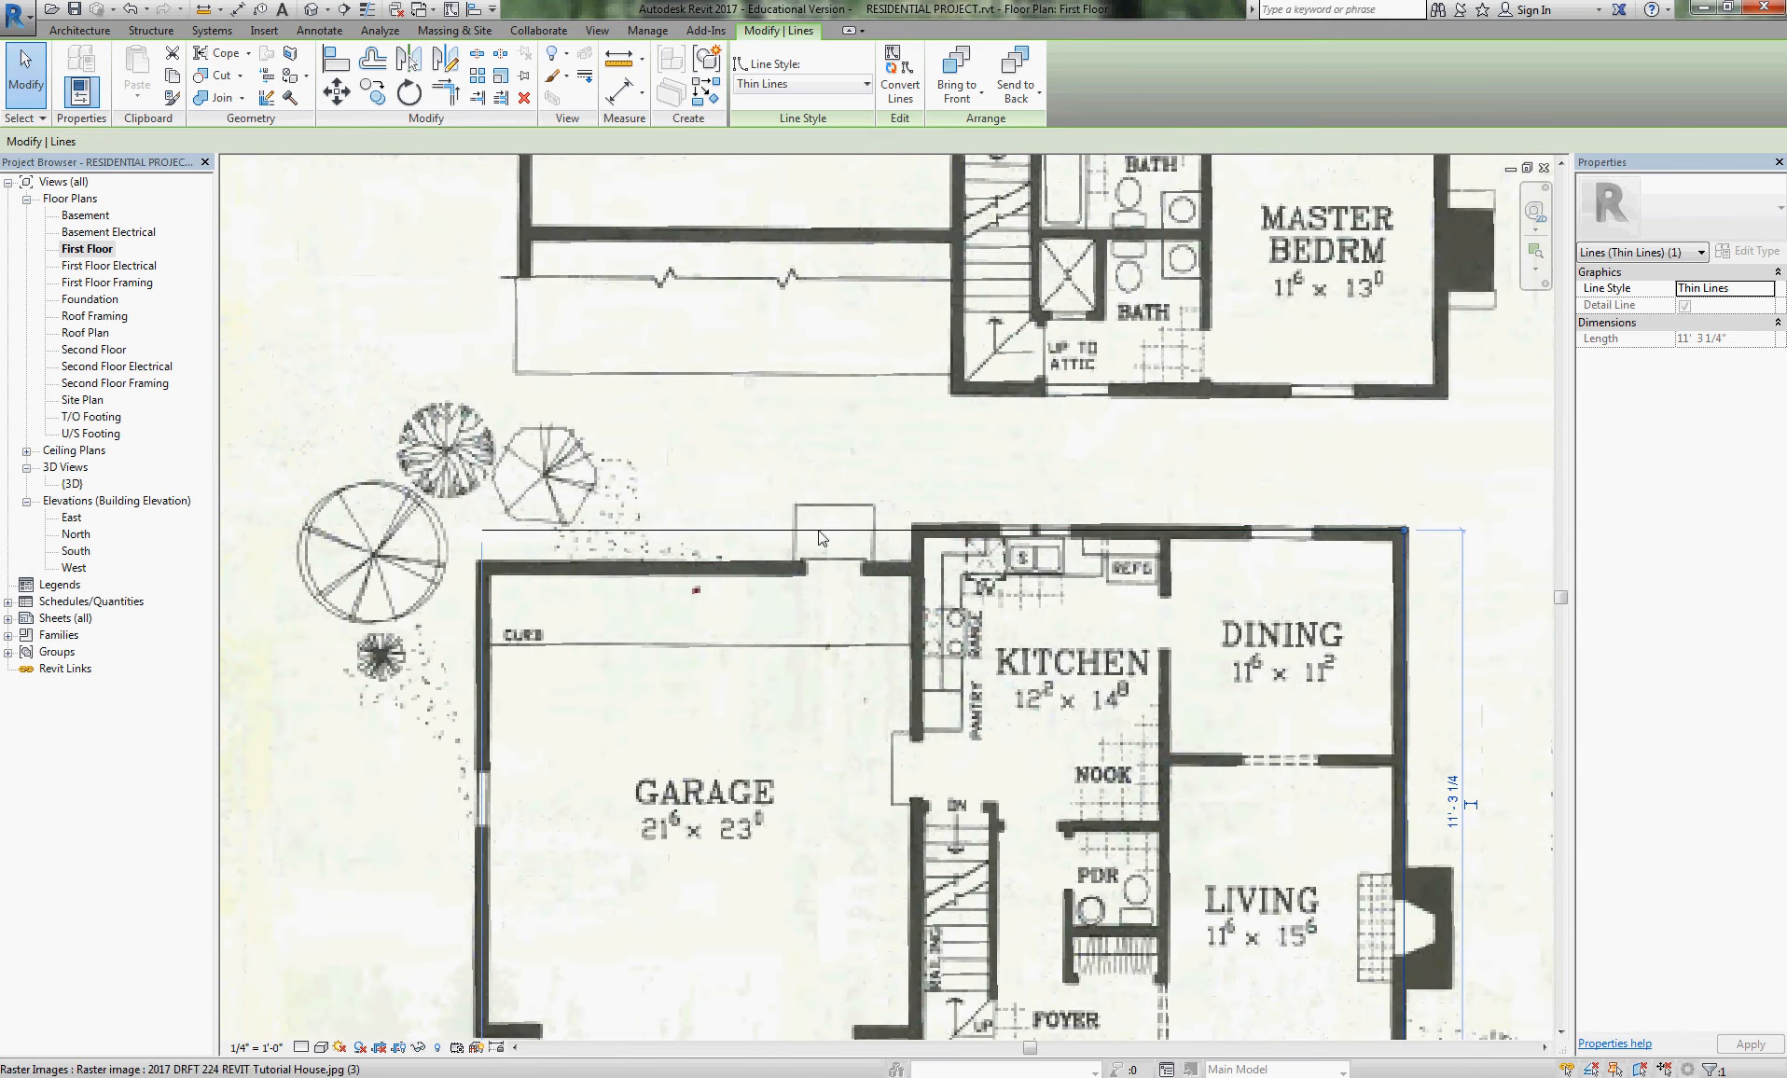
{"action": "left_click", "coordinate": [824, 530]}
{"action": "scroll", "coordinate": [1001, 578], "scroll_direction": "up", "scroll_amount": 3}
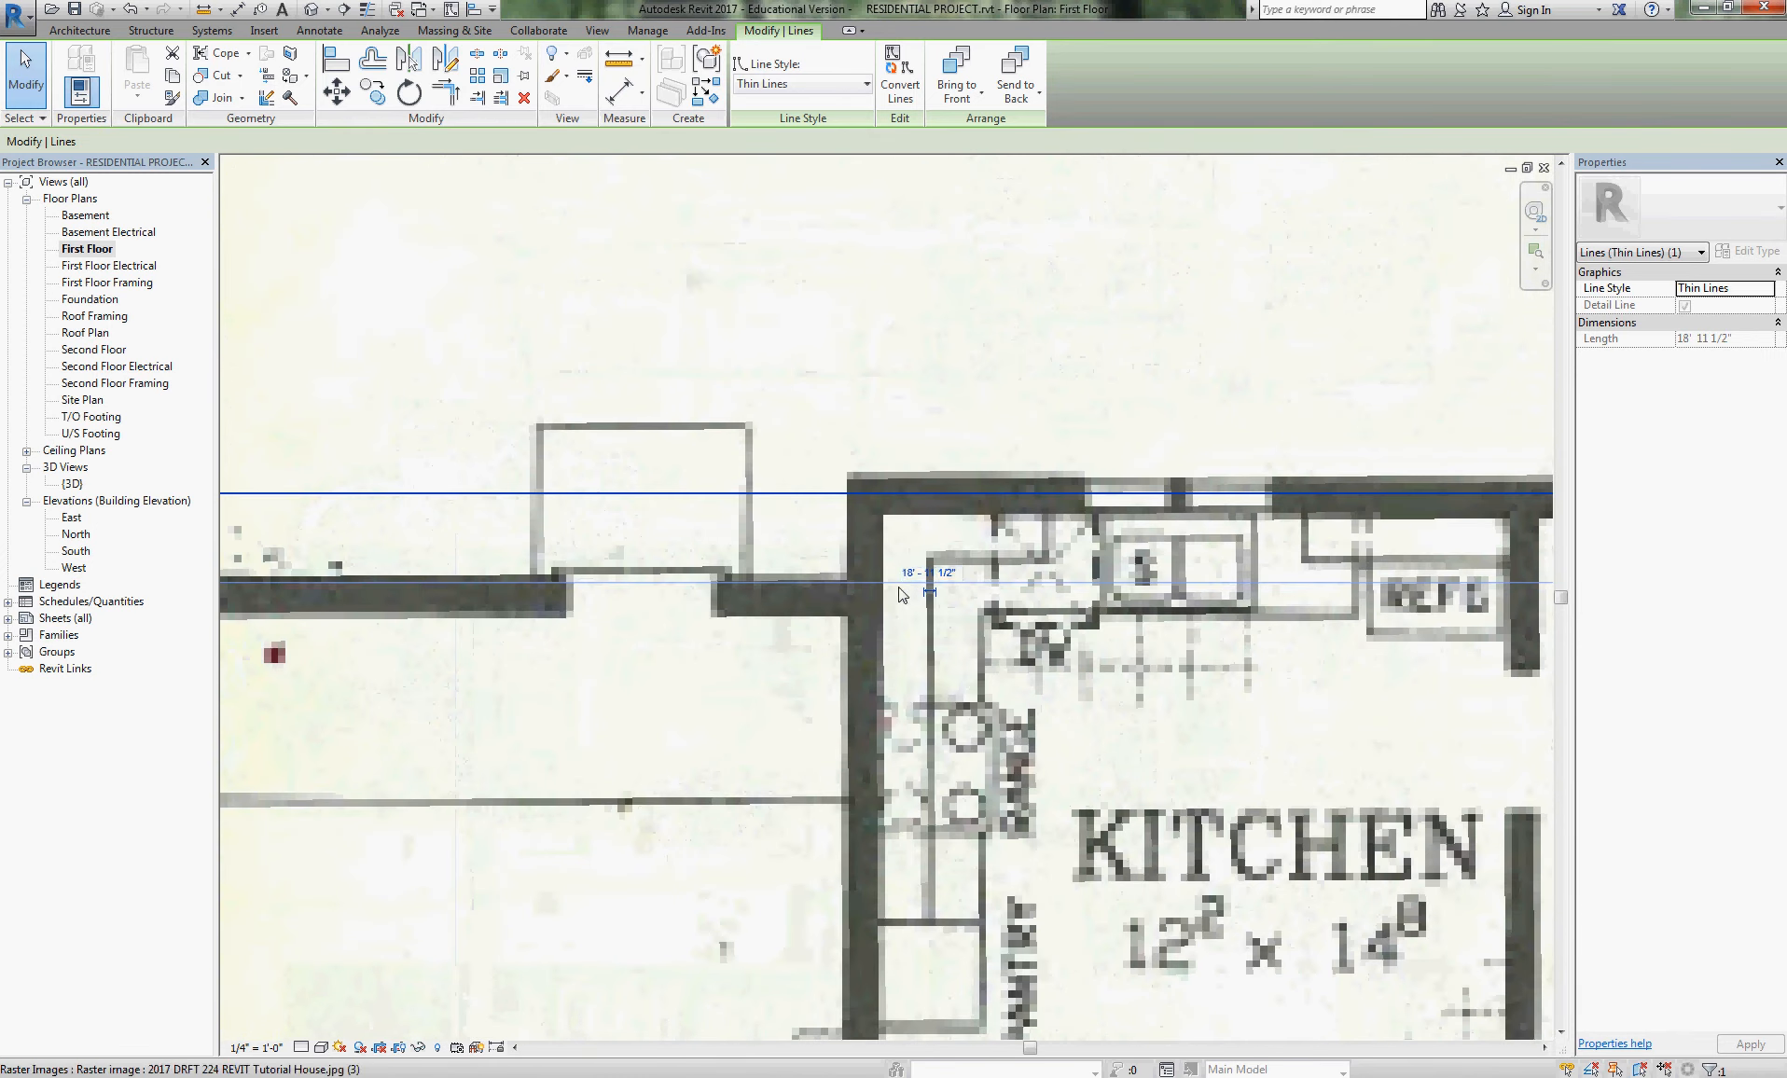
{"action": "scroll", "coordinate": [742, 455], "scroll_direction": "down", "scroll_amount": 4}
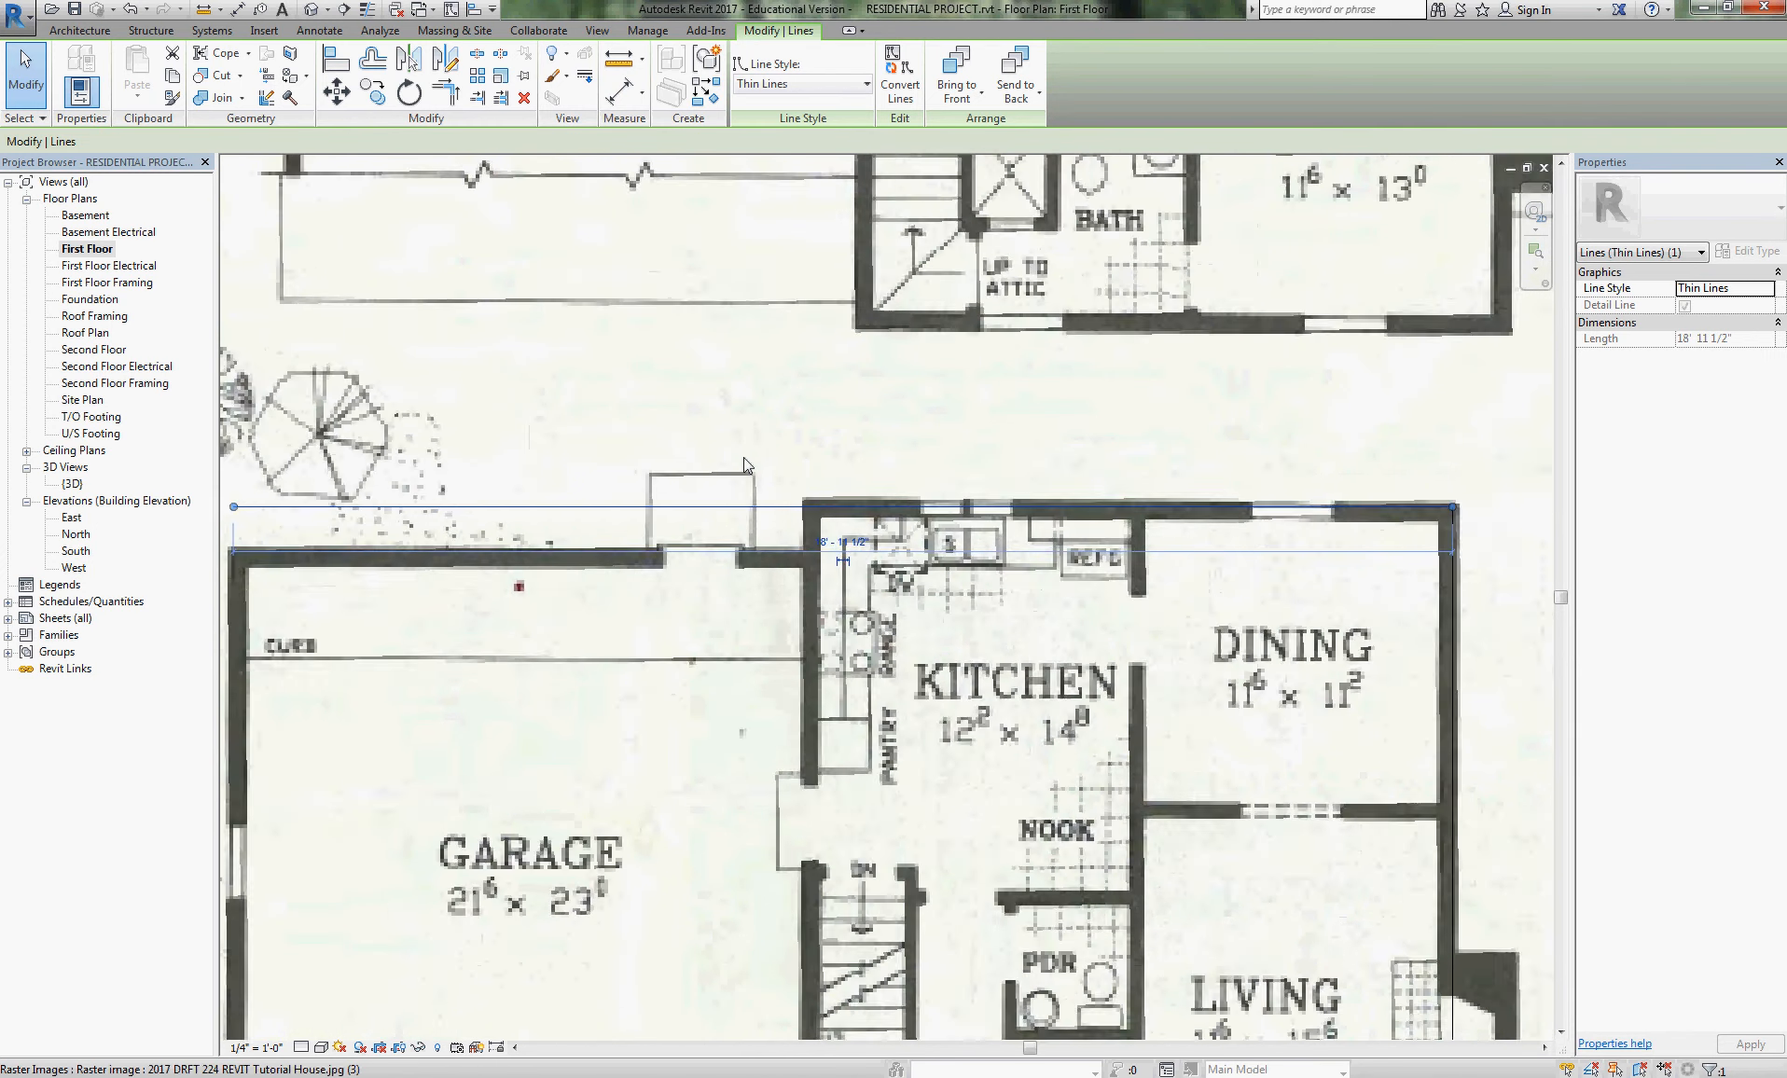
{"action": "middle_click_drag", "start_coordinate": [1380, 457], "coordinate": [1209, 659]}
{"action": "scroll", "coordinate": [1210, 662], "scroll_direction": "down", "scroll_amount": 1}
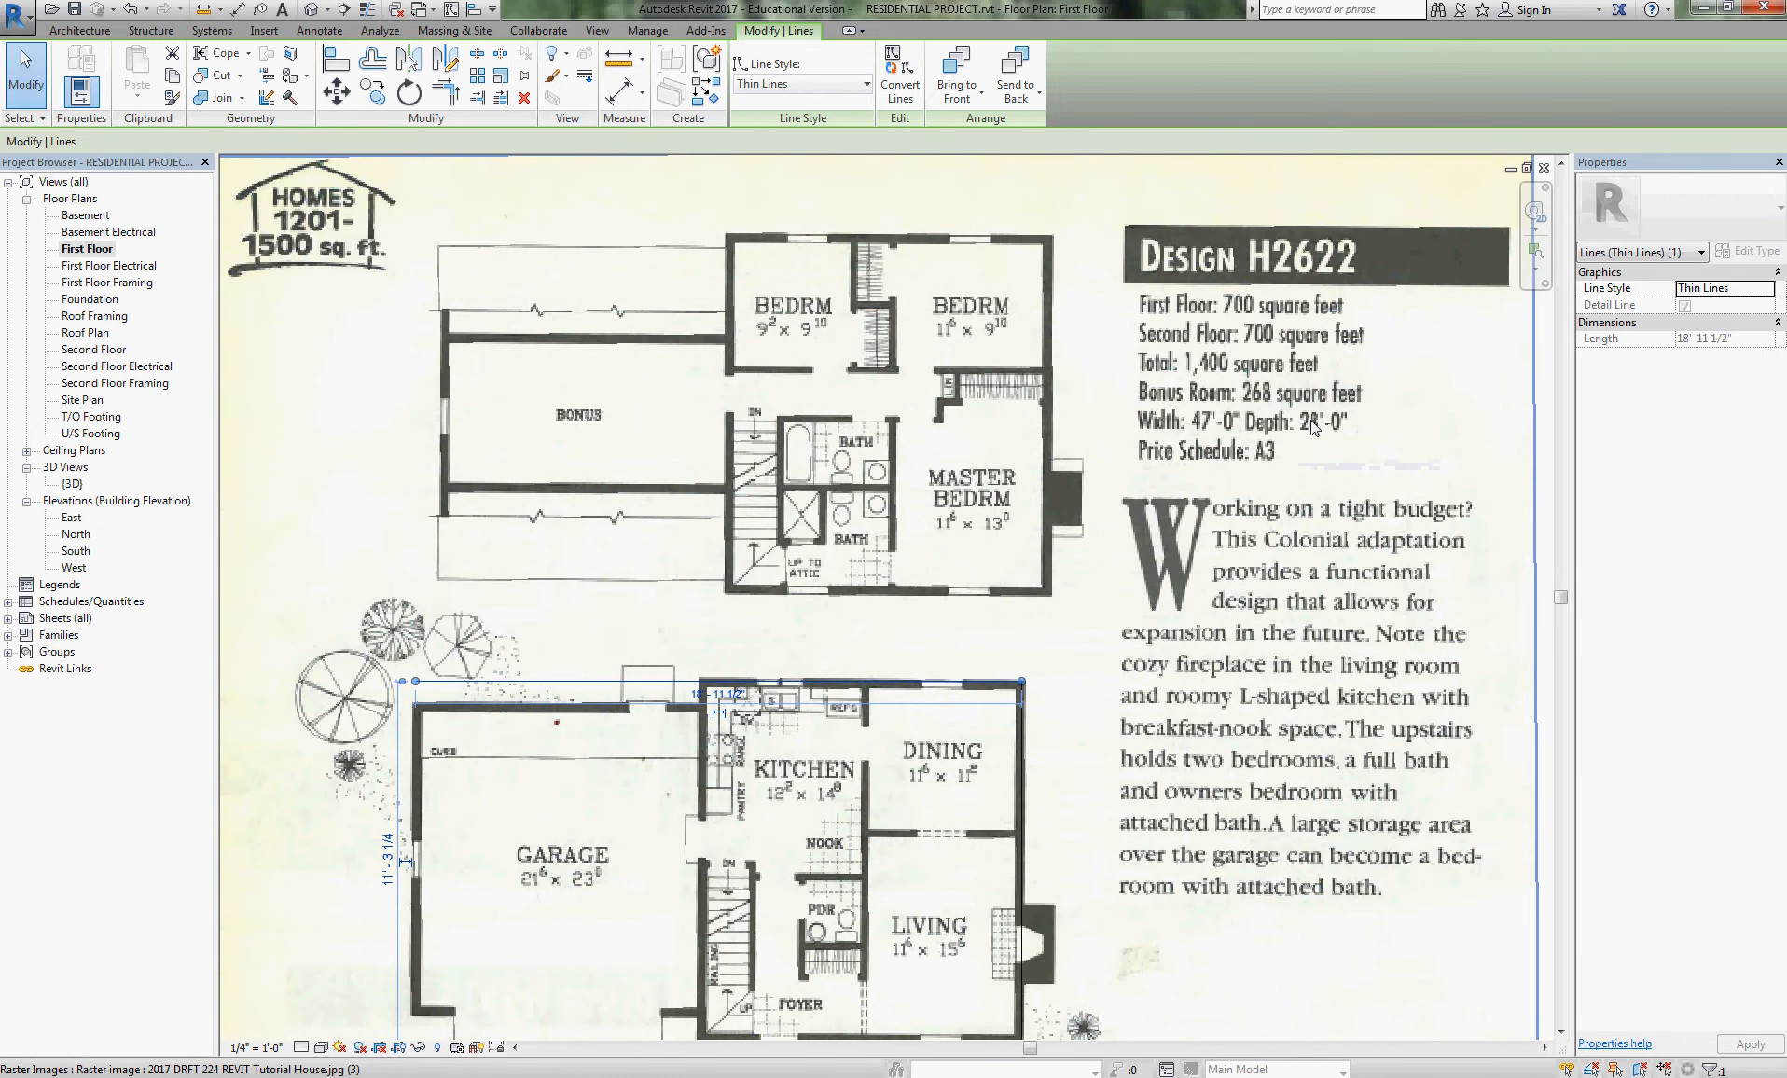
{"action": "key", "text": "Escape"}
{"action": "middle_click_drag", "start_coordinate": [1073, 788], "coordinate": [1109, 557]}
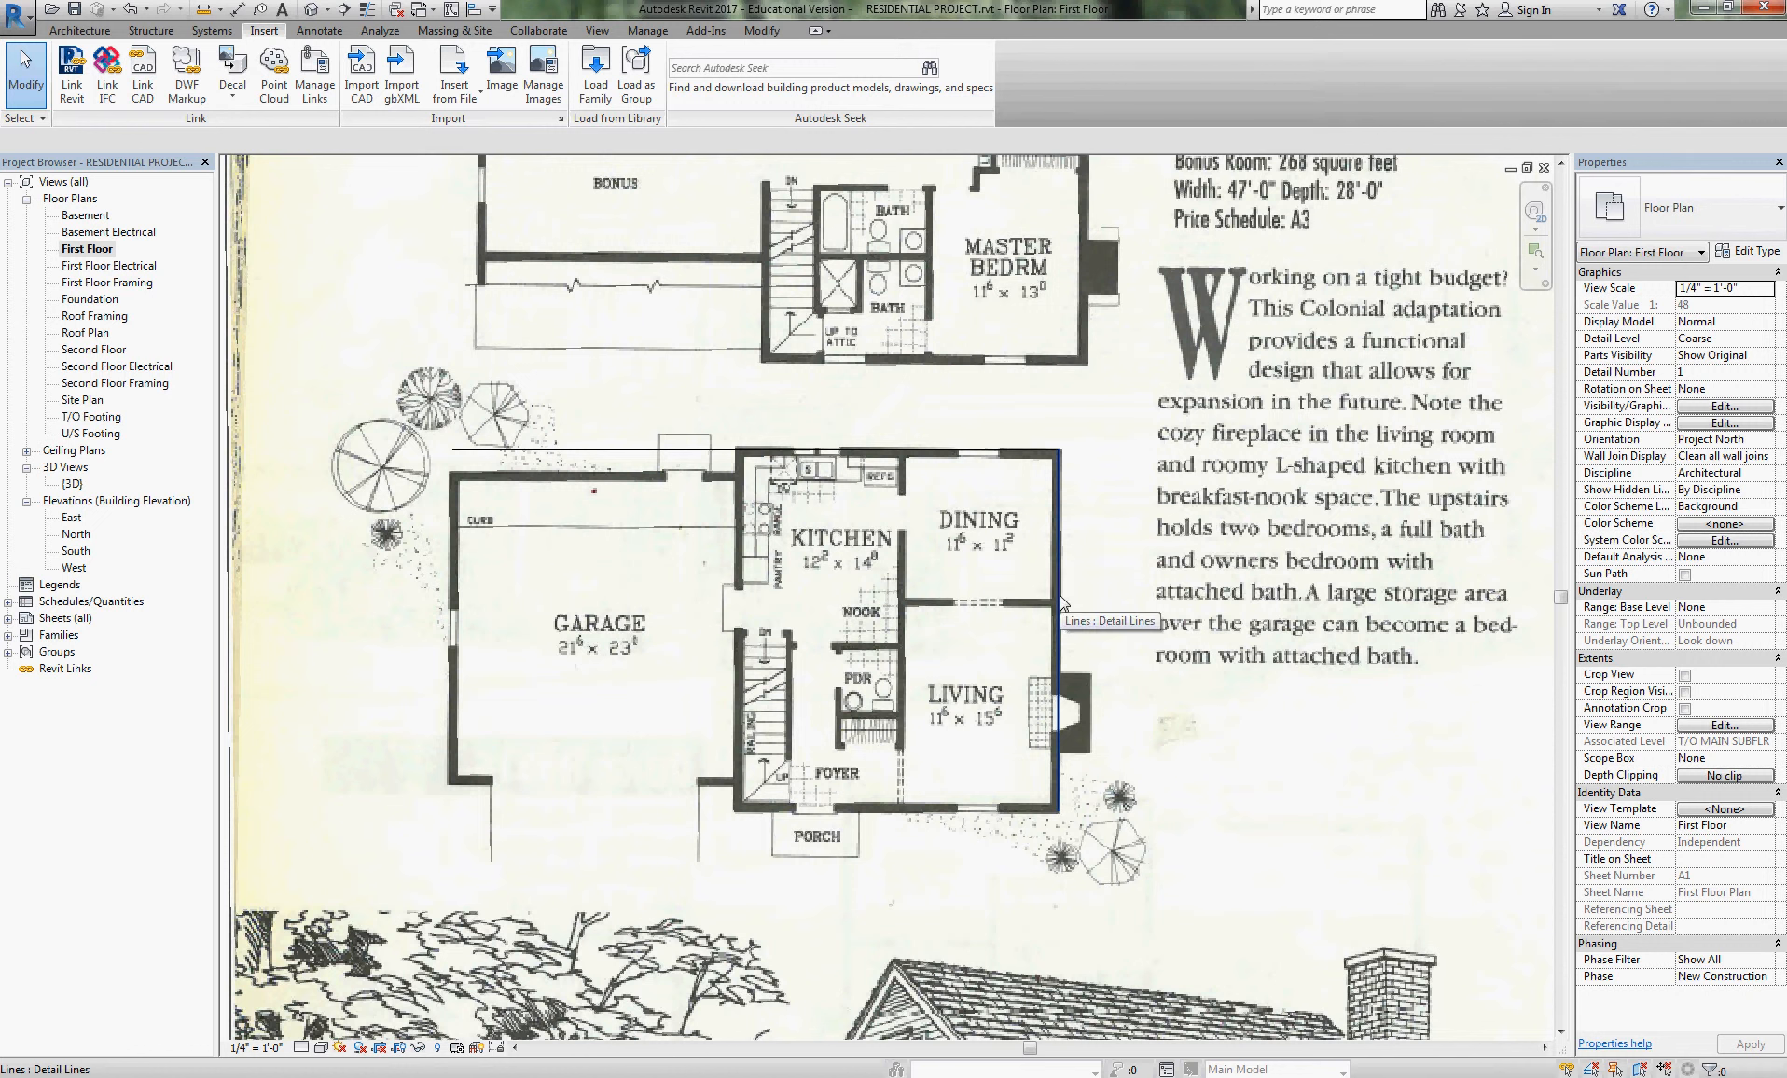
- Scale the plan image and both detail lines graphically from the living room's outer corner so the vertical detail line becomes 28' long
{"action": "scroll", "coordinate": [1061, 604], "scroll_direction": "down", "scroll_amount": 4}
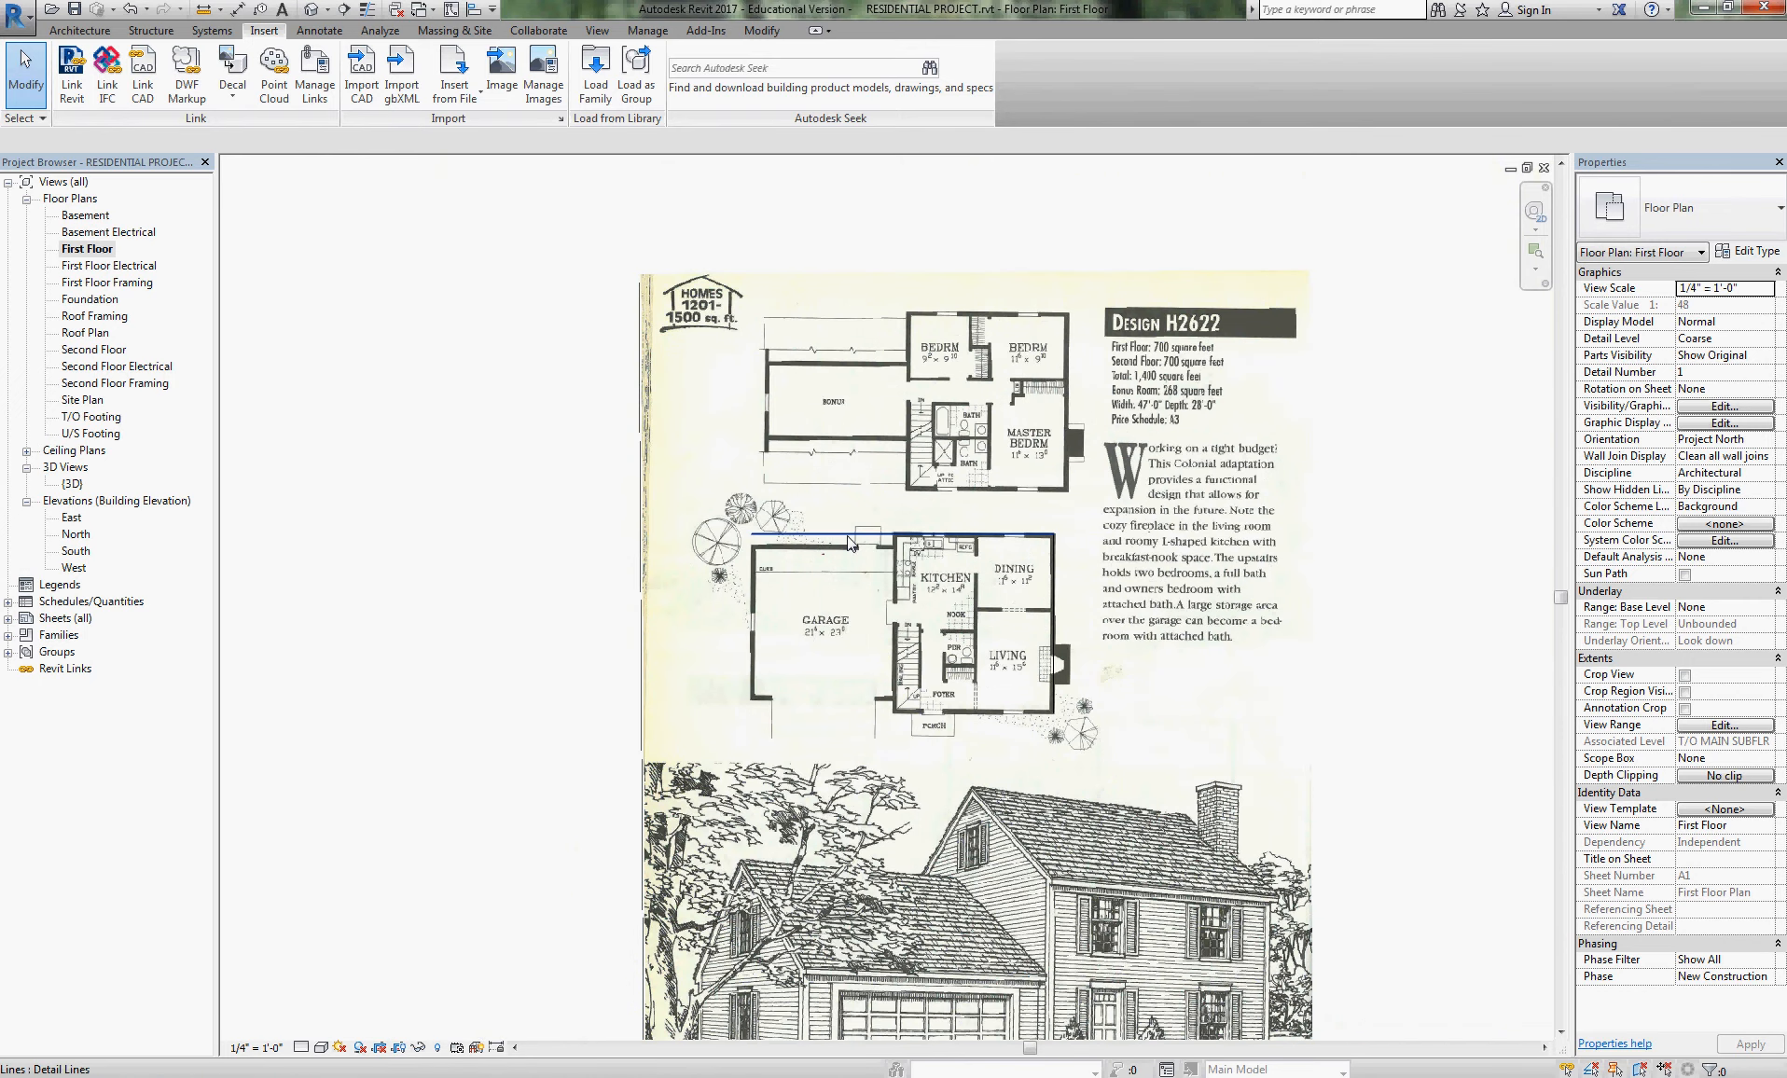
{"action": "left_click_drag", "start_coordinate": [1390, 726], "coordinate": [904, 533]}
{"action": "left_click_drag", "start_coordinate": [655, 492], "coordinate": [590, 474]}
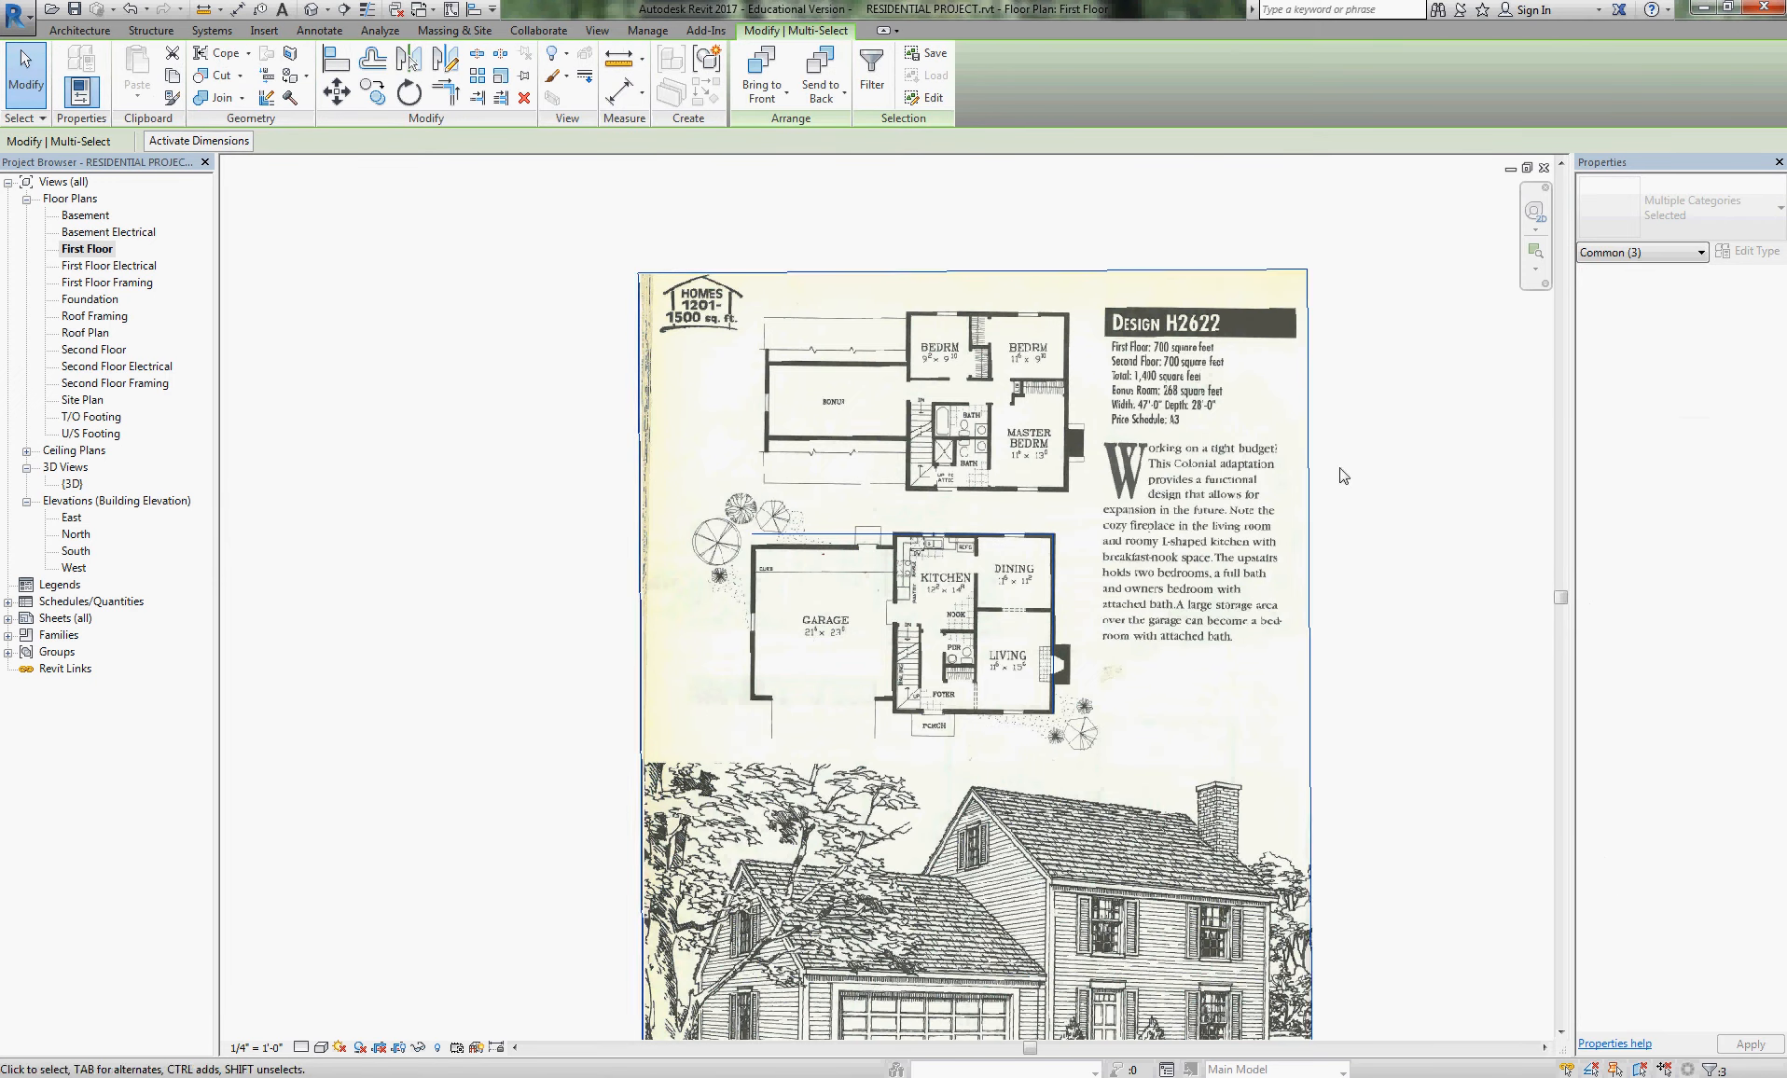
{"action": "scroll", "coordinate": [1307, 655], "scroll_direction": "up", "scroll_amount": 3}
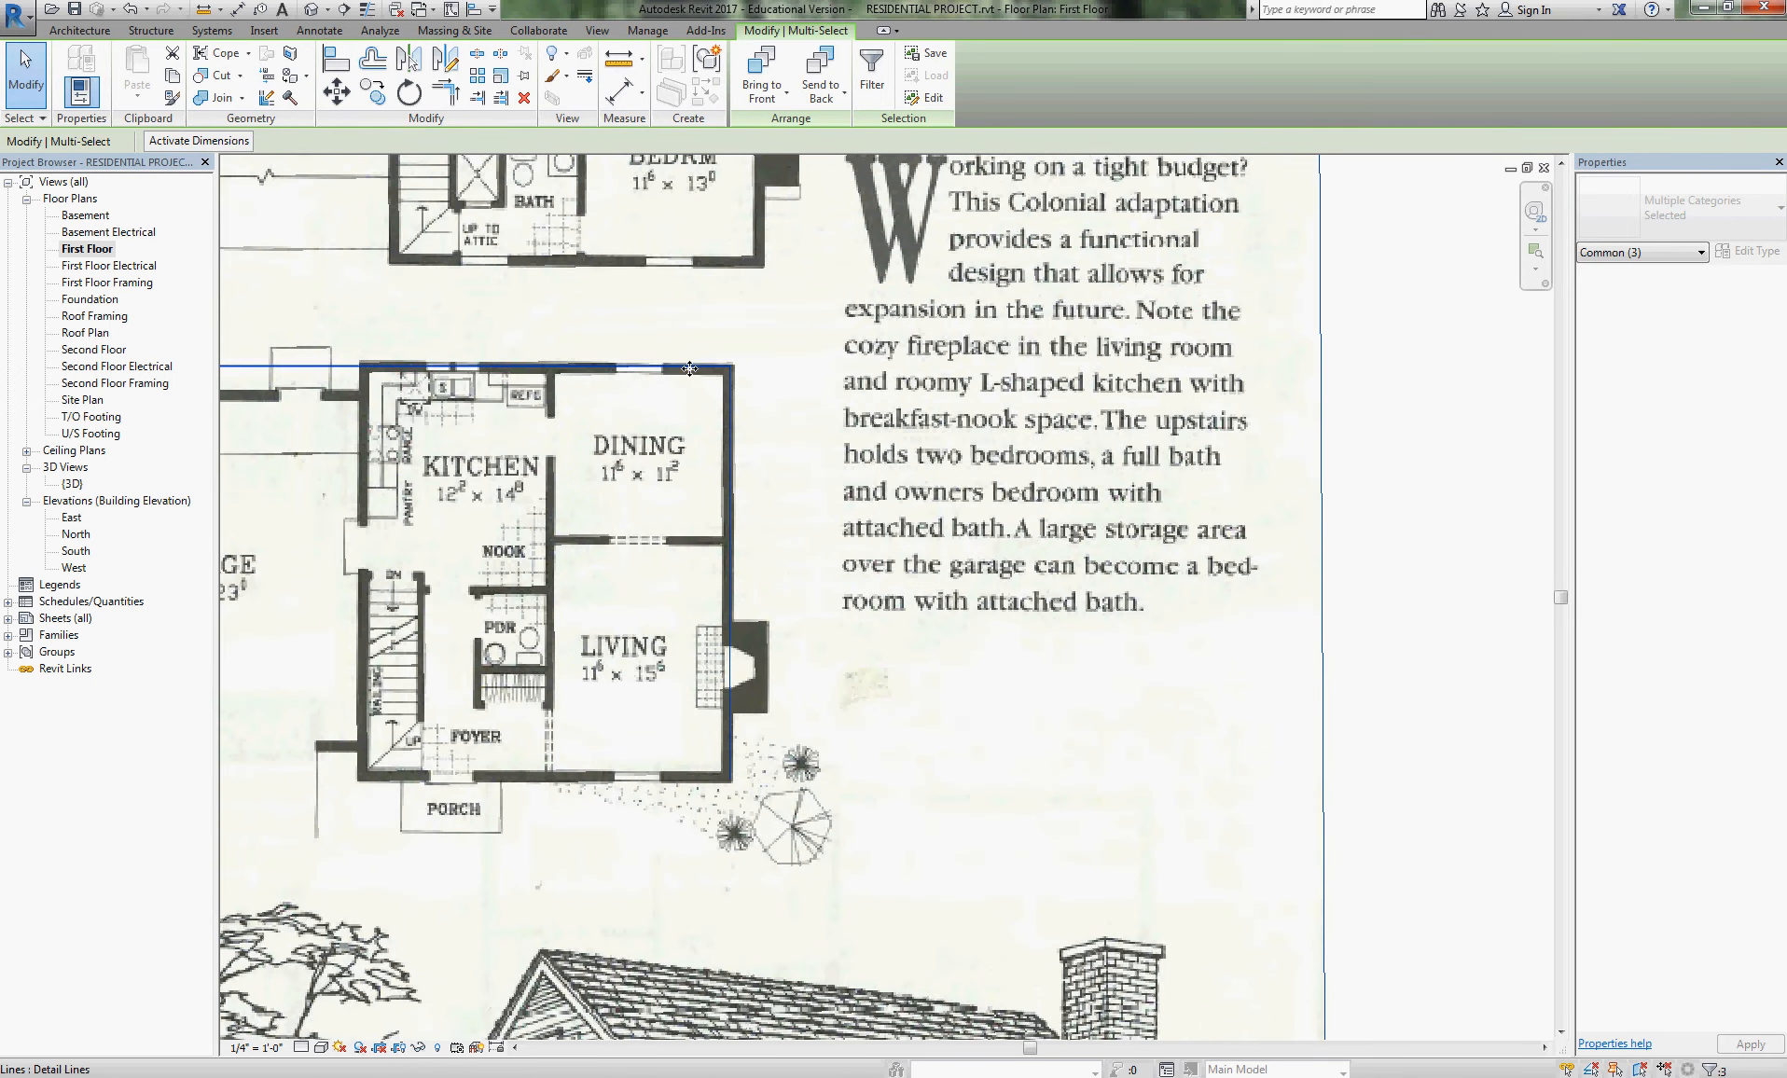
{"action": "scroll", "coordinate": [634, 368], "scroll_direction": "up", "scroll_amount": 3}
{"action": "scroll", "coordinate": [827, 430], "scroll_direction": "down", "scroll_amount": 3}
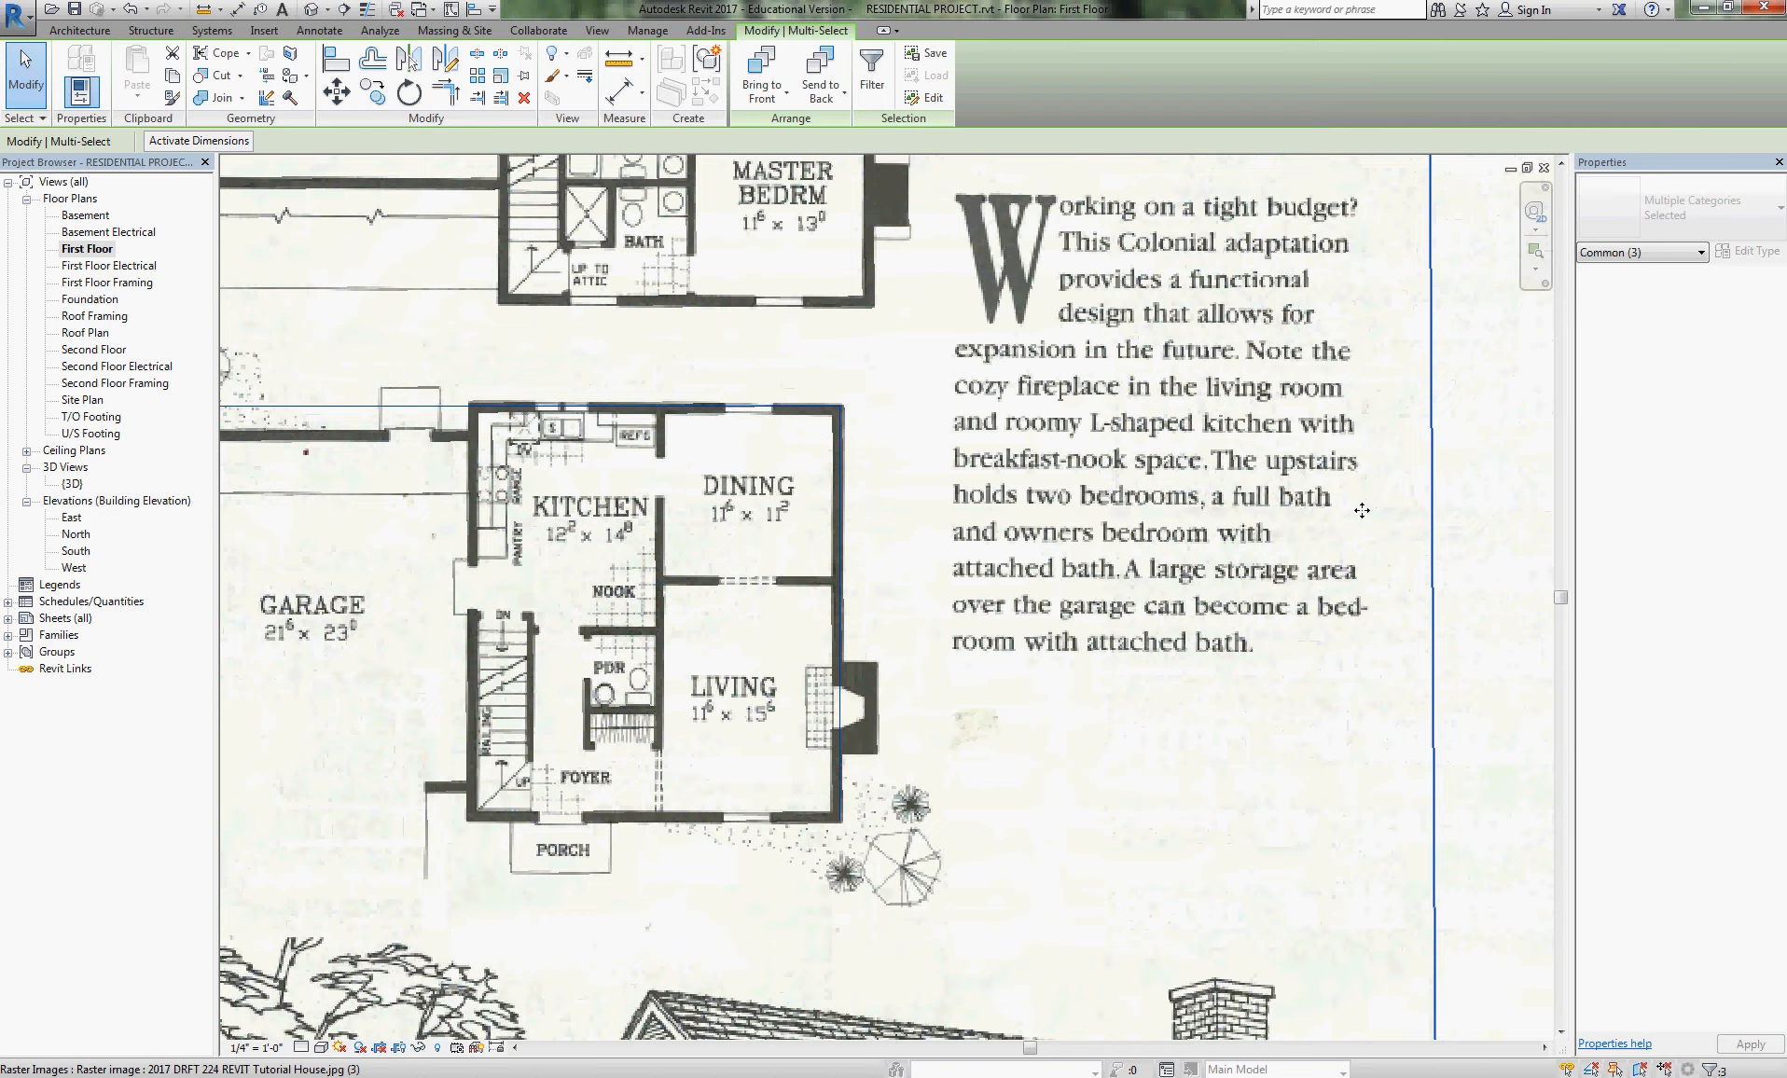
{"action": "scroll", "coordinate": [1361, 738], "scroll_direction": "down", "scroll_amount": 2}
{"action": "scroll", "coordinate": [1187, 661], "scroll_direction": "up", "scroll_amount": 4}
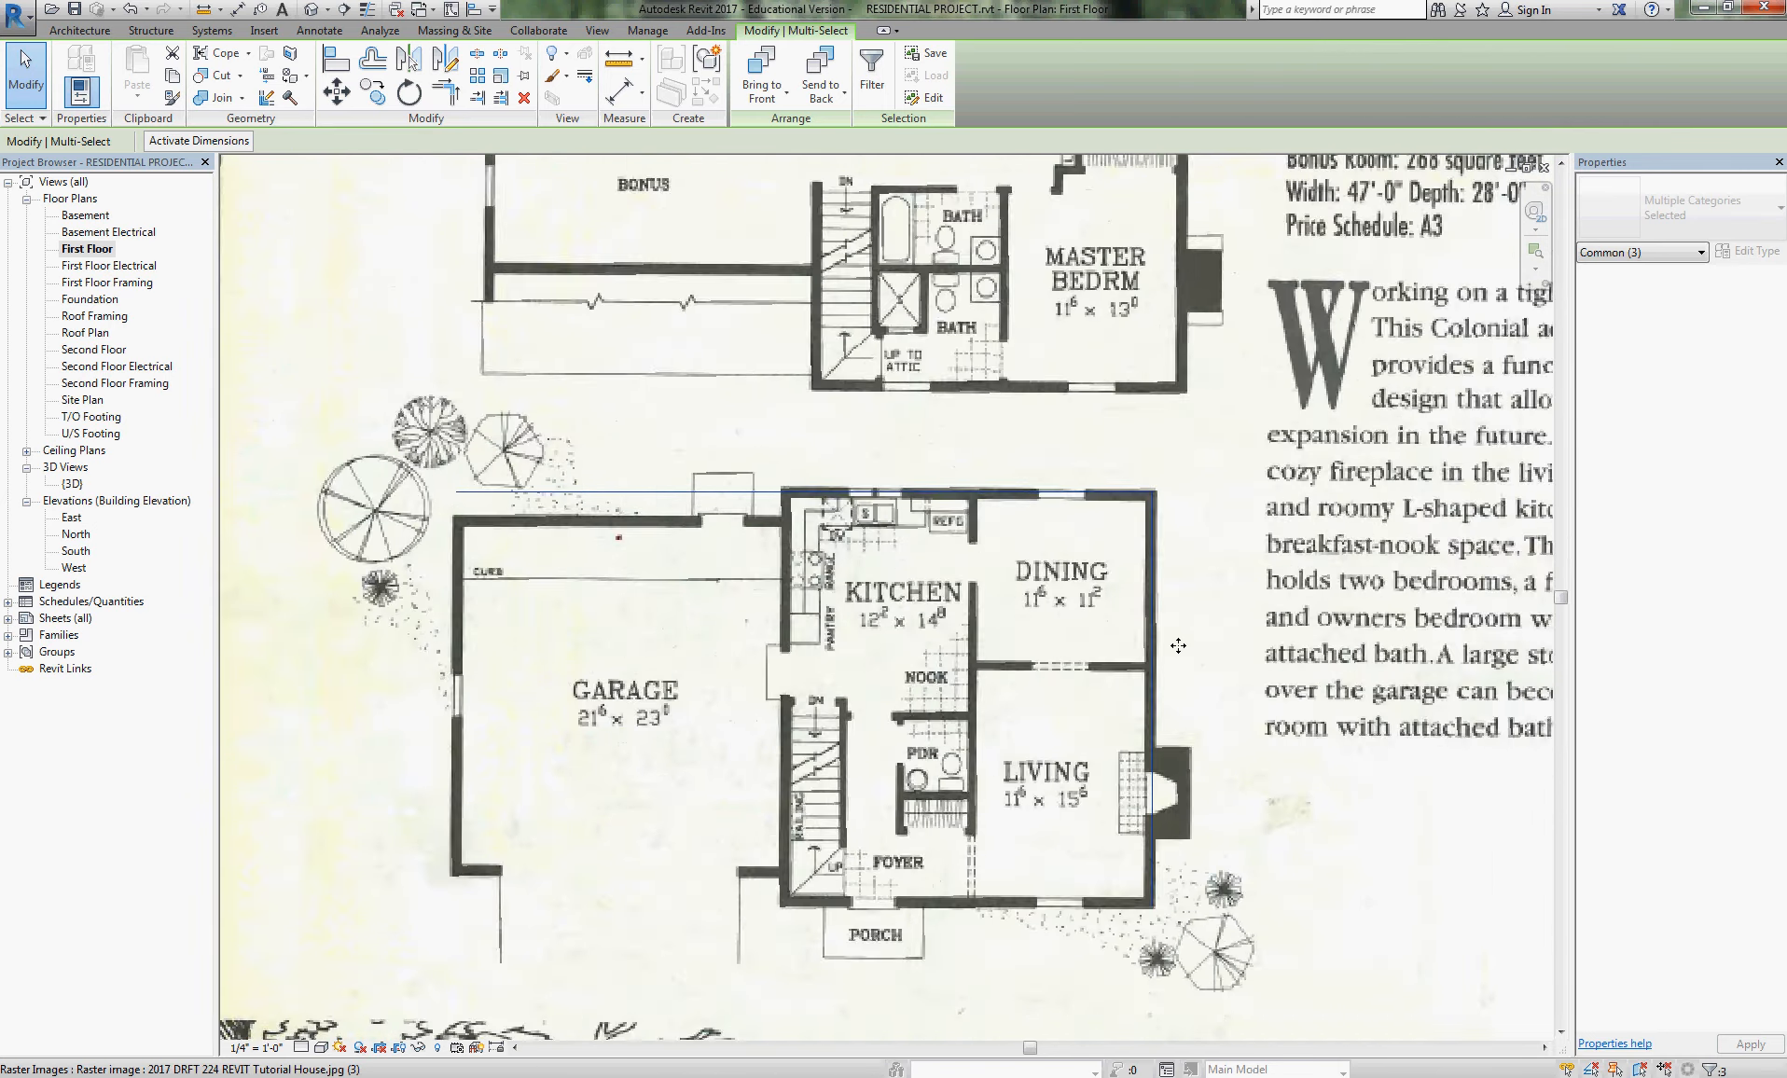
{"action": "middle_click_drag", "start_coordinate": [1059, 693], "coordinate": [1334, 556]}
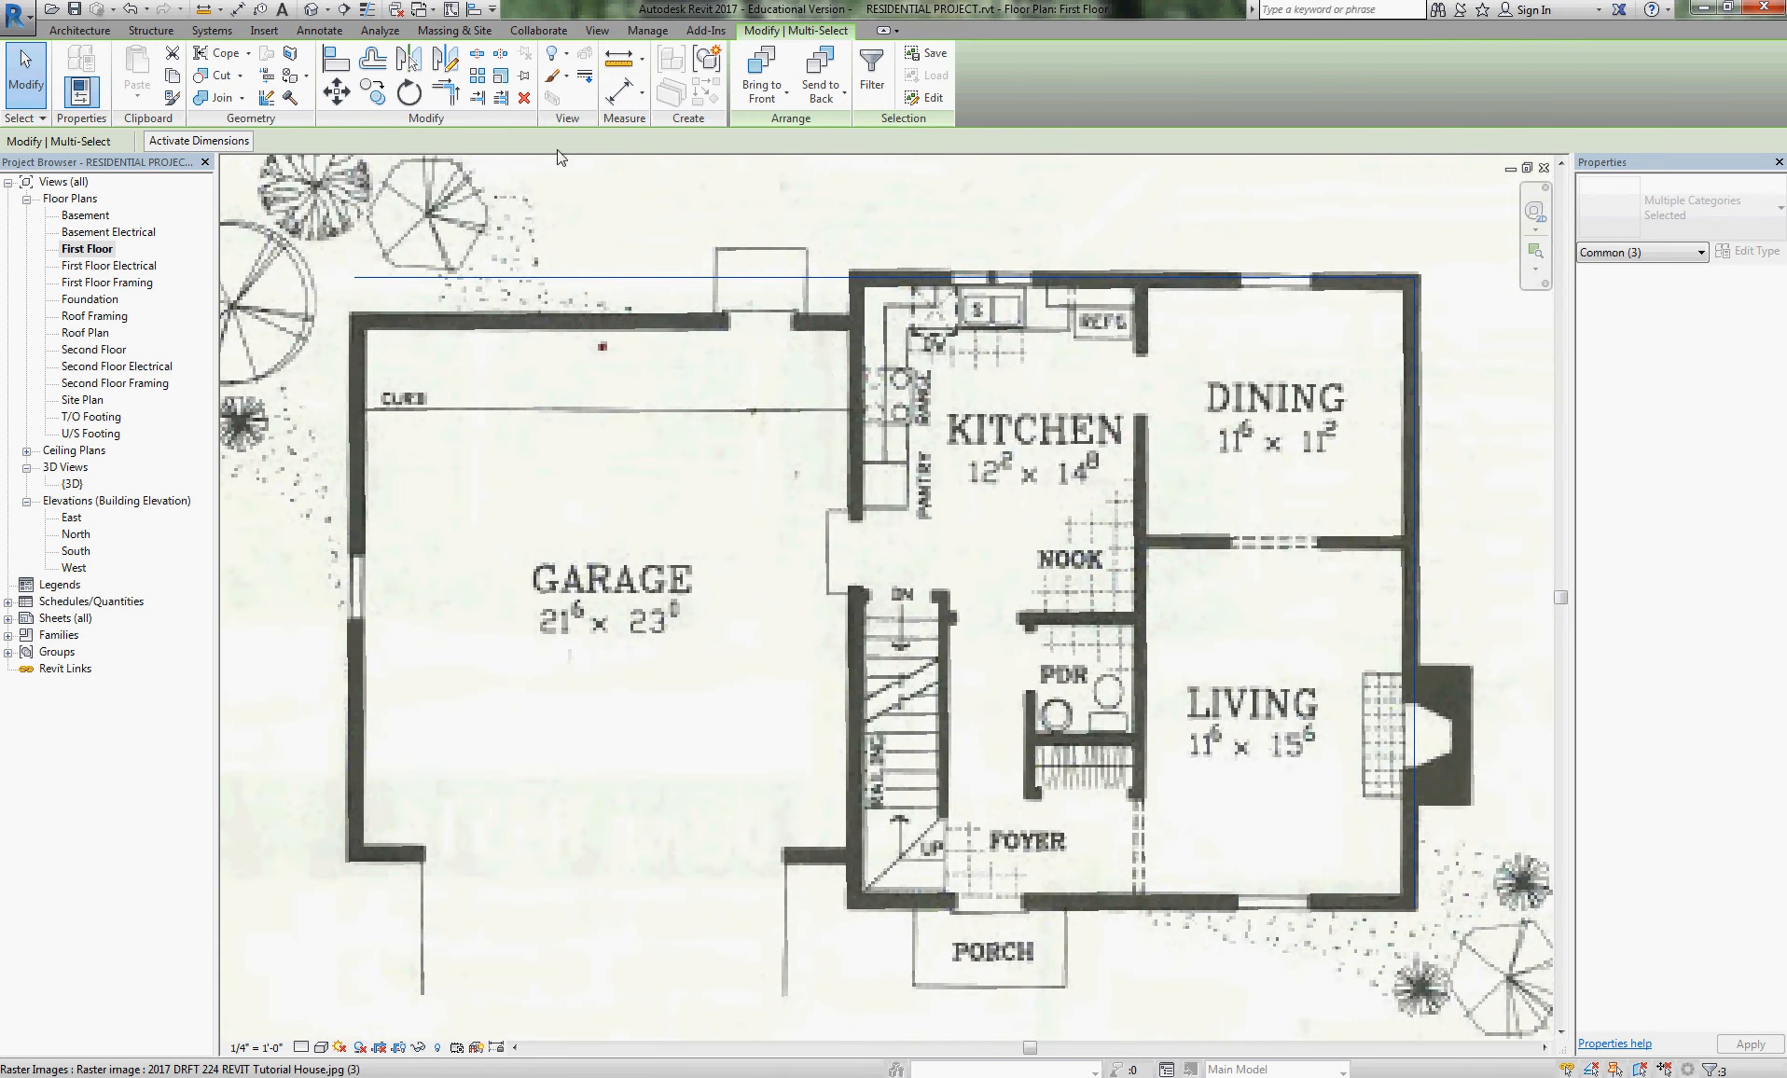
{"action": "left_click", "coordinate": [502, 76]}
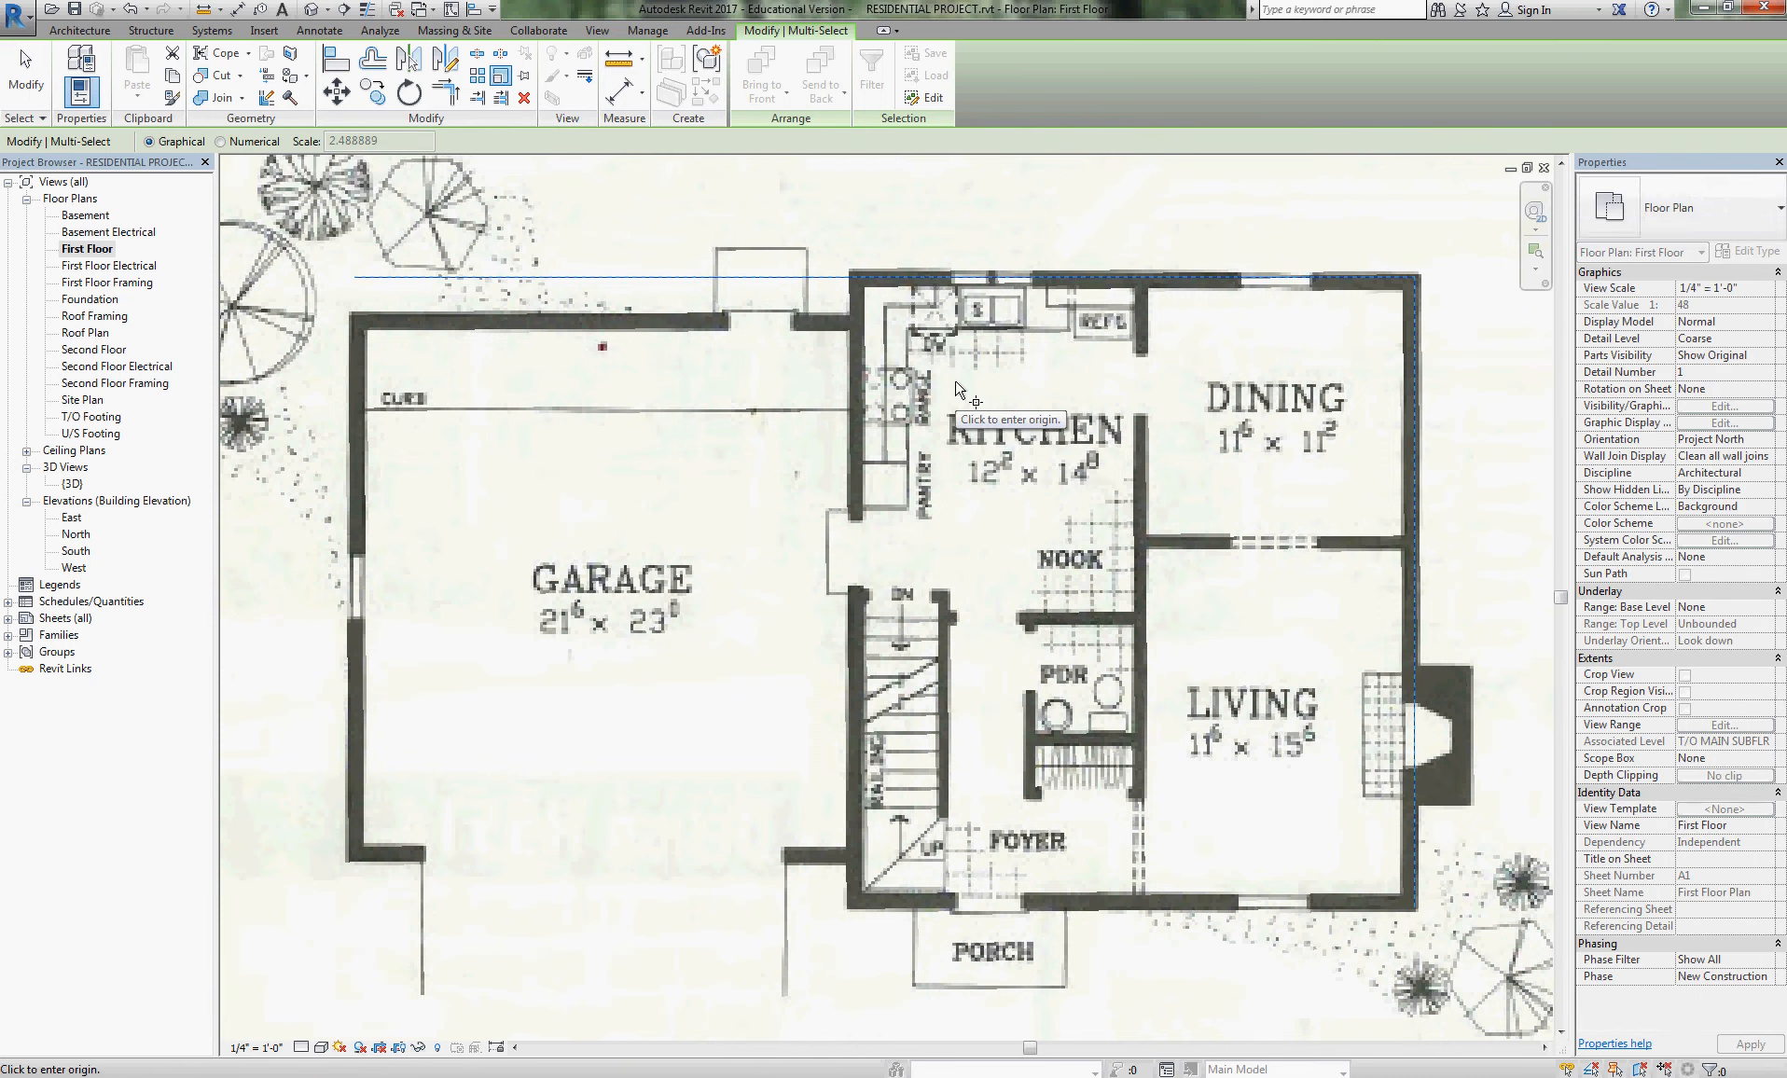
{"action": "left_click", "coordinate": [1414, 906]}
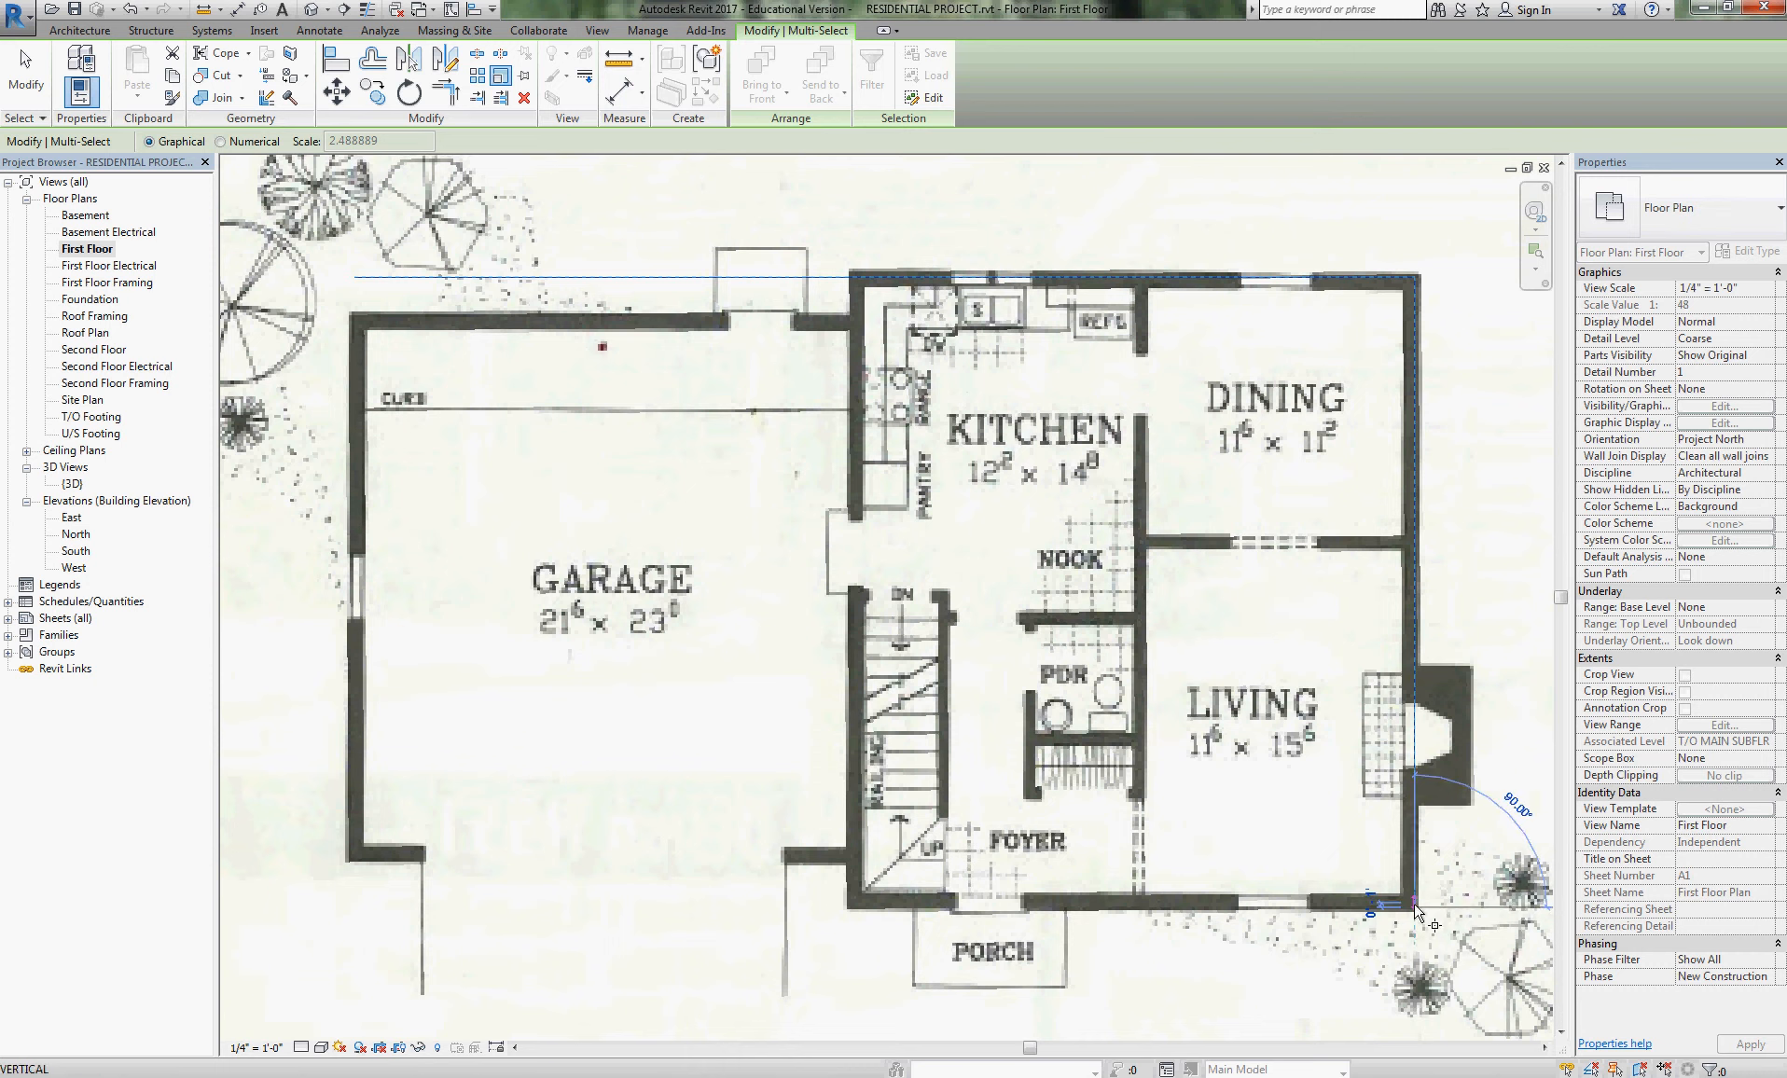
{"action": "left_click", "coordinate": [1414, 277]}
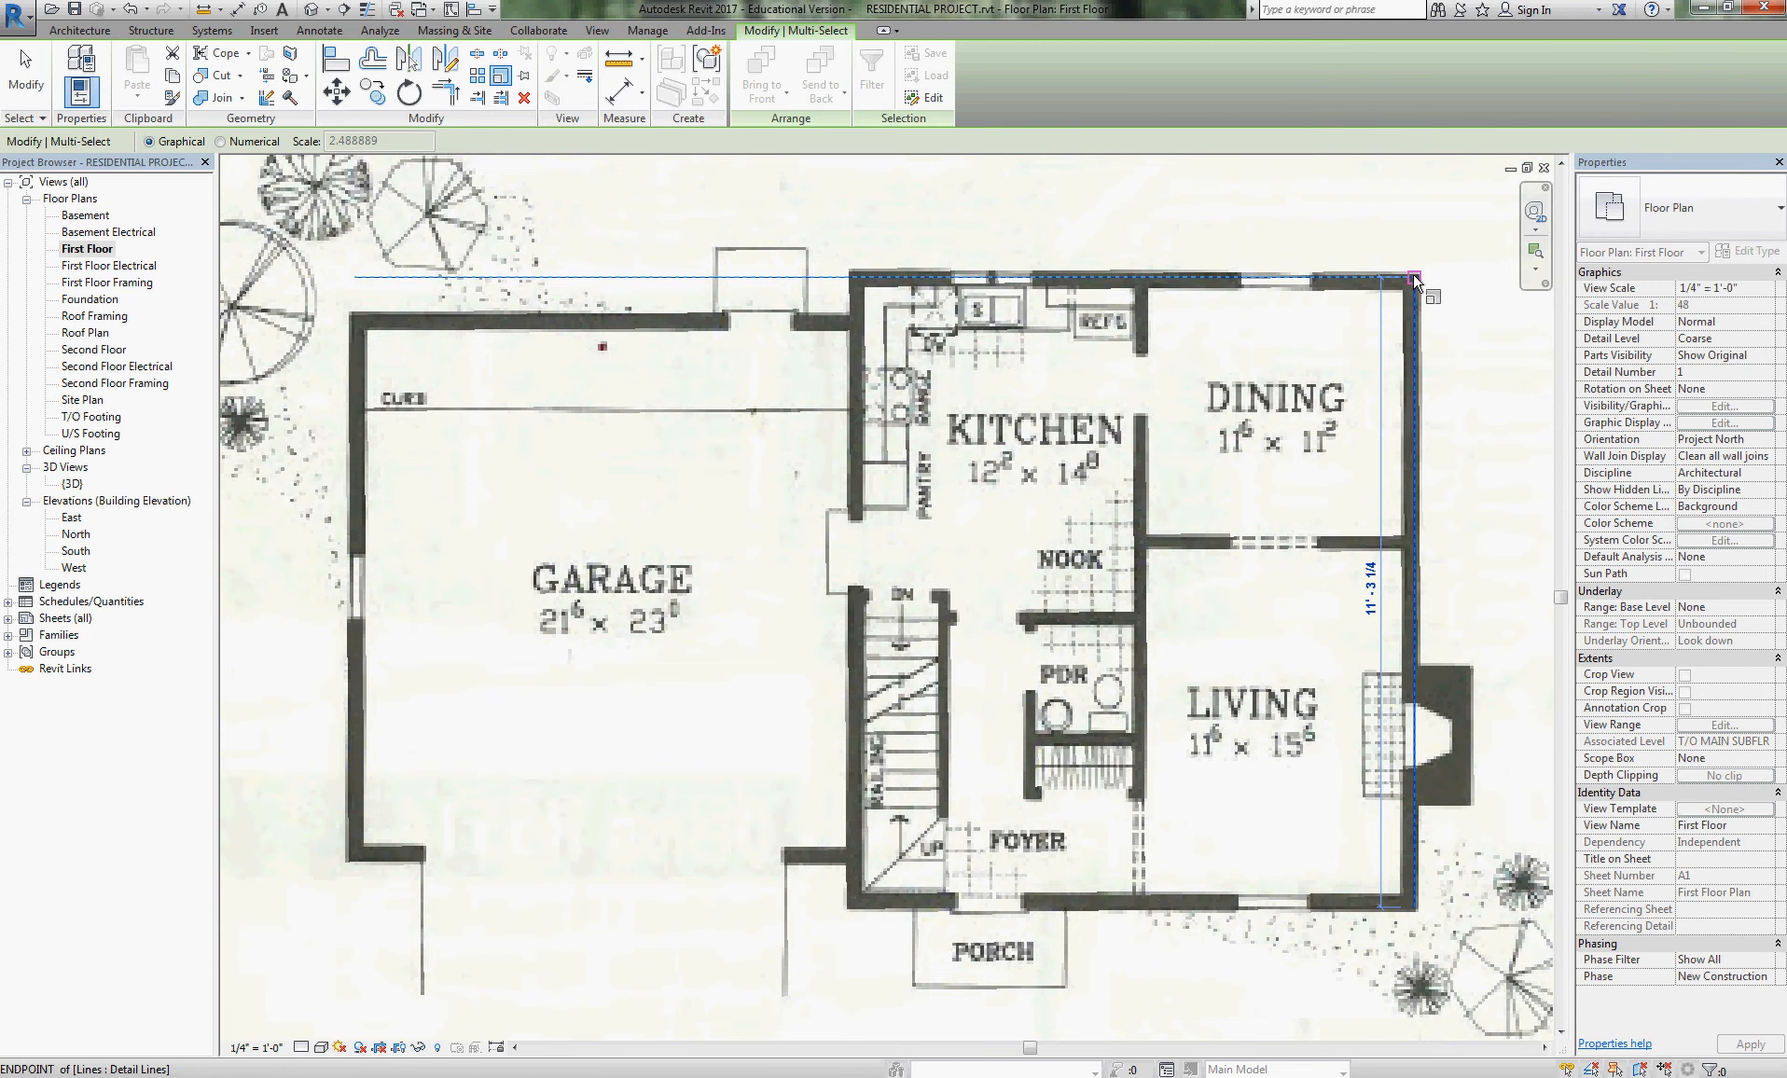
{"action": "scroll", "coordinate": [1414, 276], "scroll_direction": "down", "scroll_amount": 1}
{"action": "middle_click_drag", "start_coordinate": [1414, 275], "coordinate": [1256, 653]}
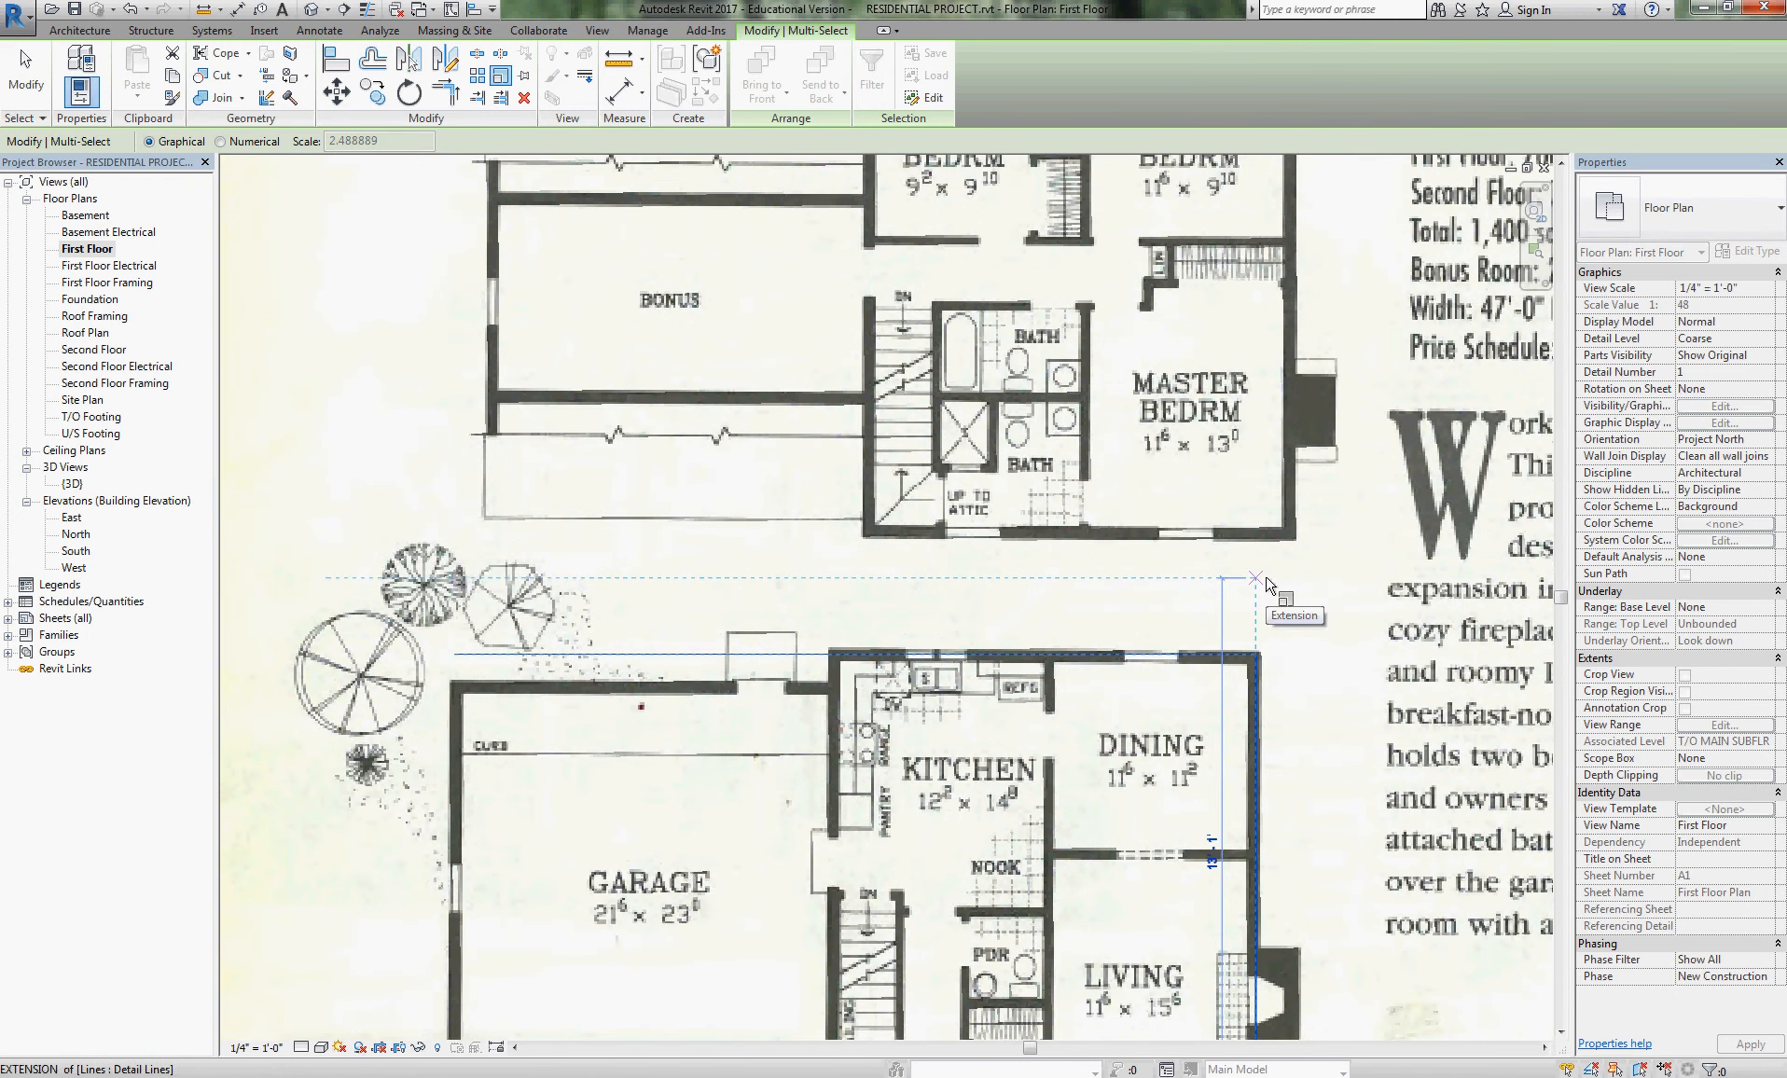
{"action": "middle_click_drag", "start_coordinate": [1266, 582], "coordinate": [1272, 472]}
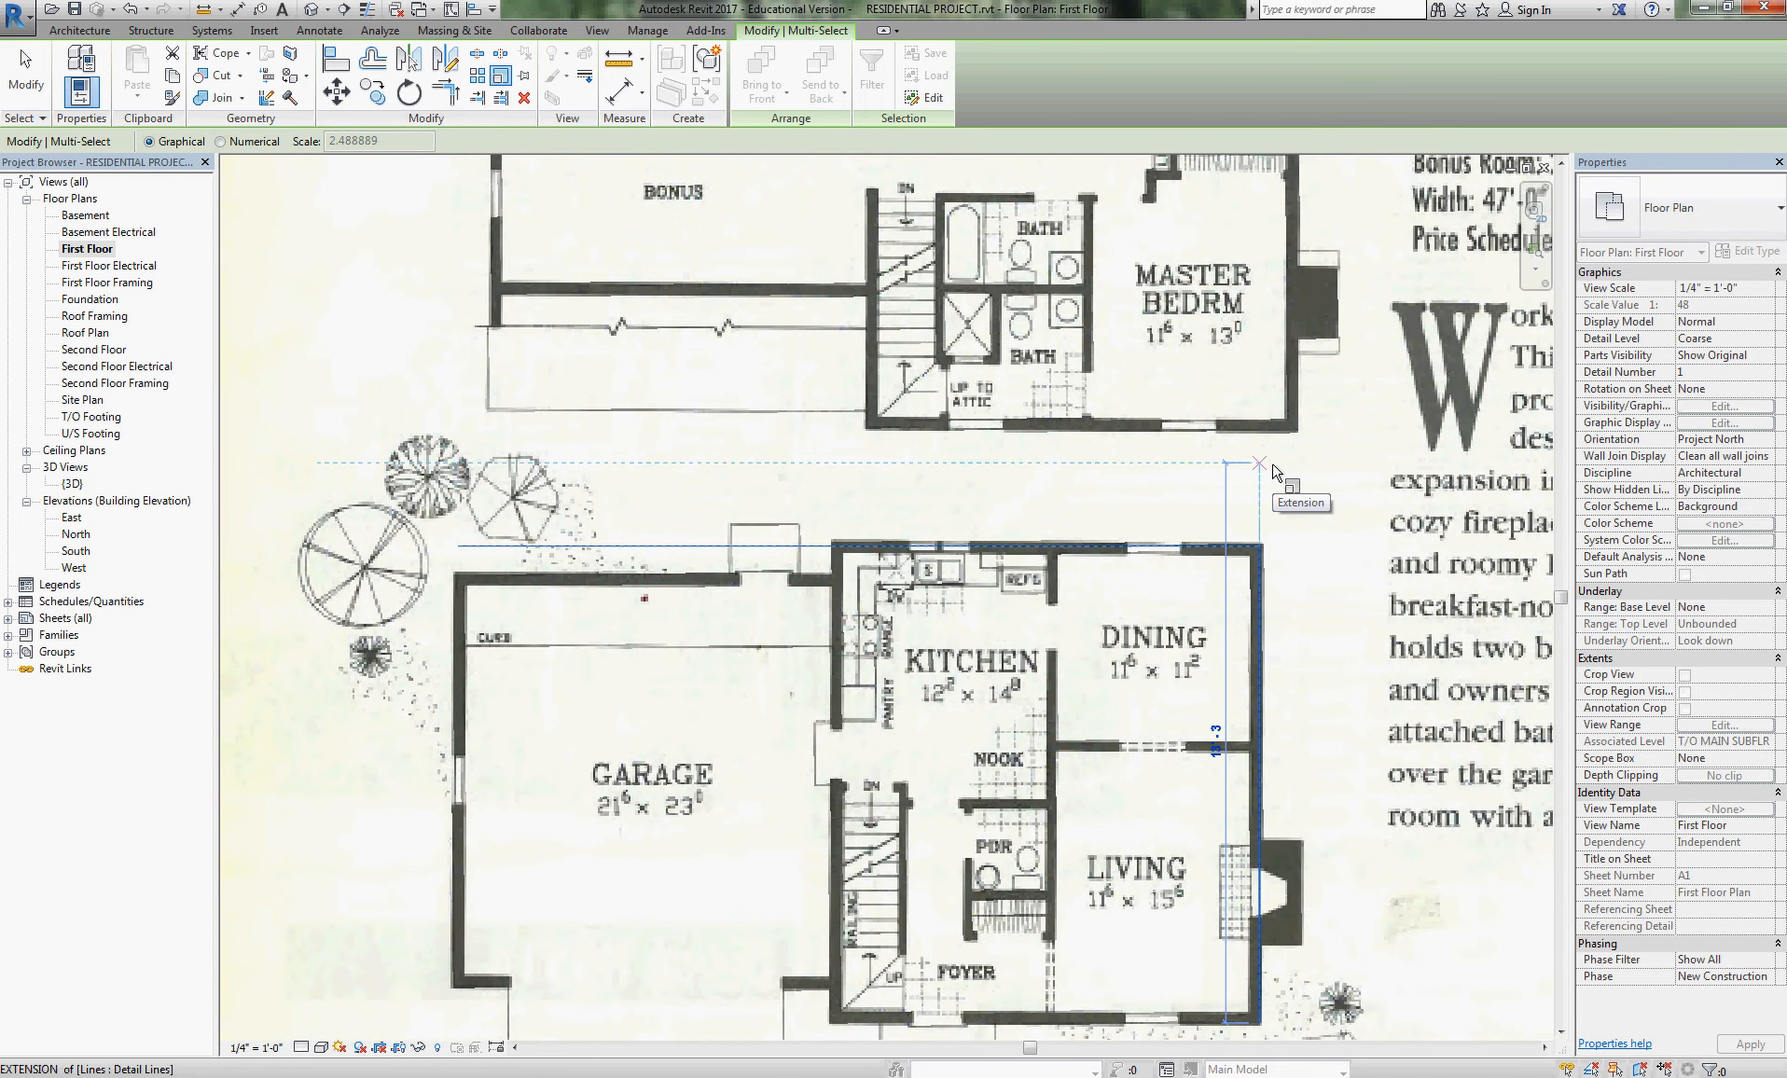
{"action": "type", "text": "28"}
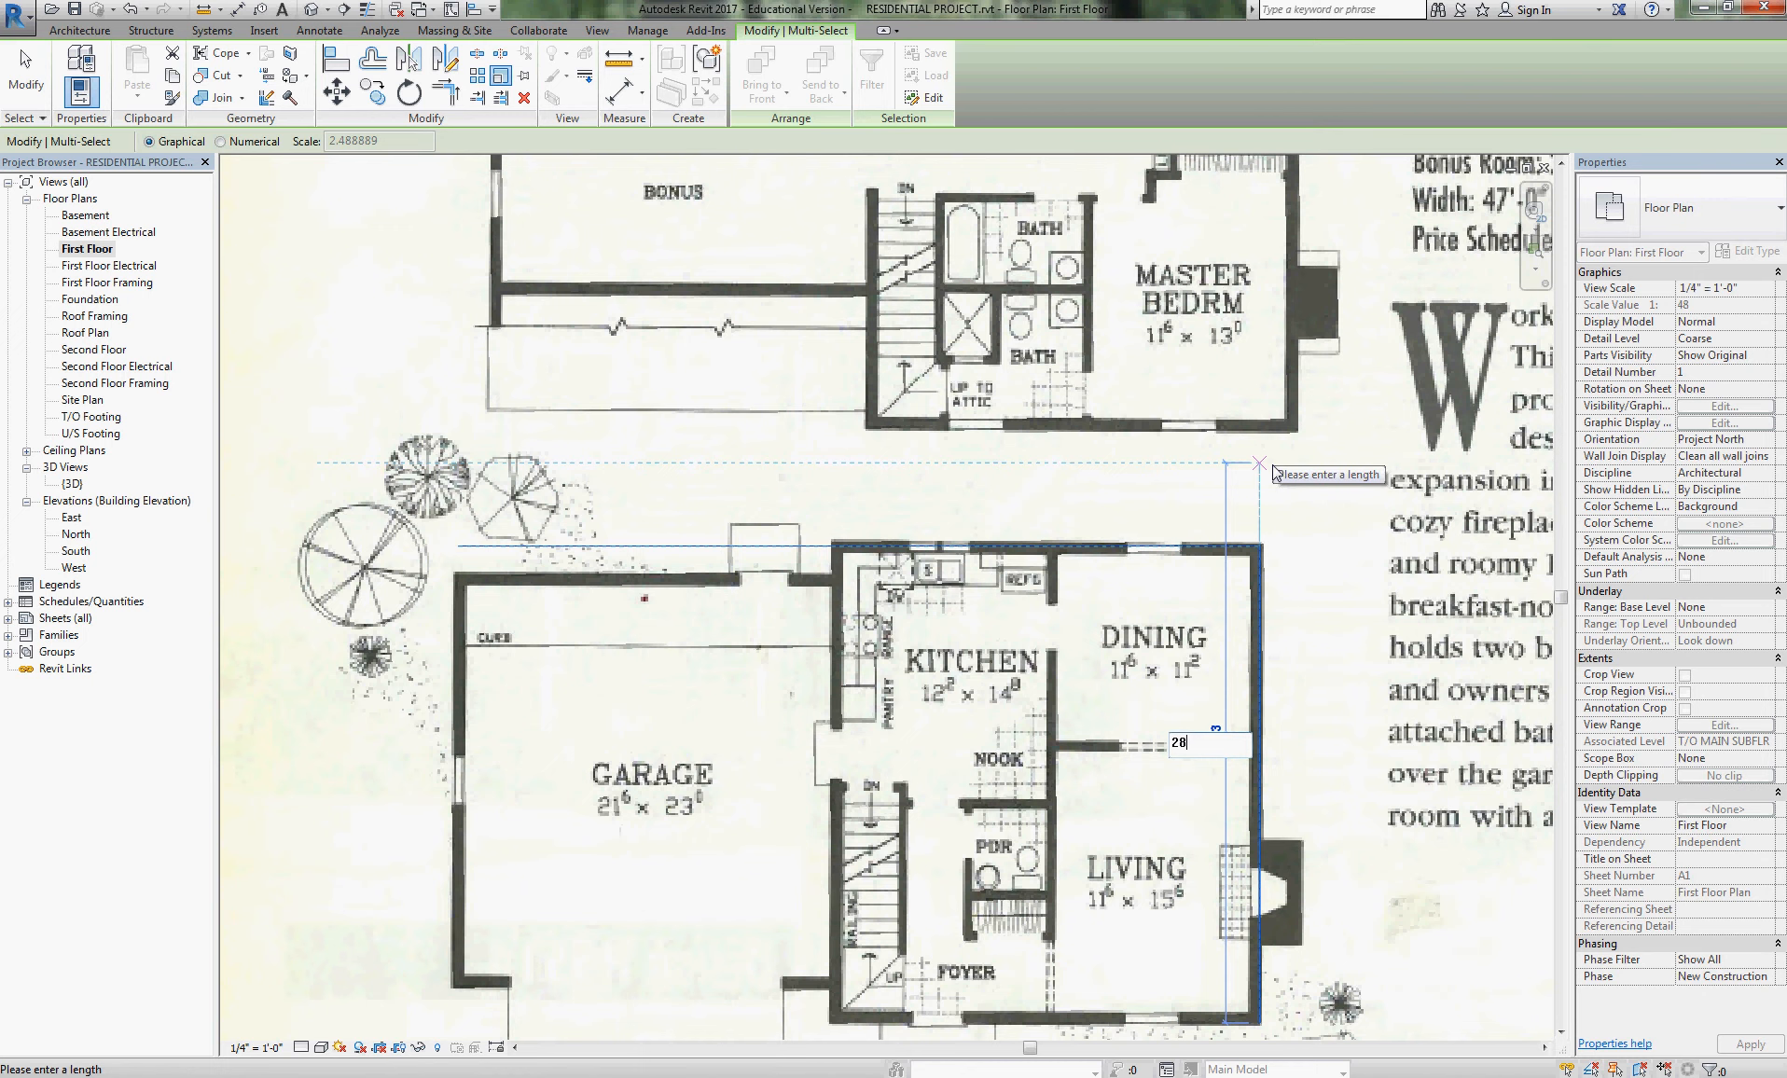
{"action": "key", "text": "Return"}
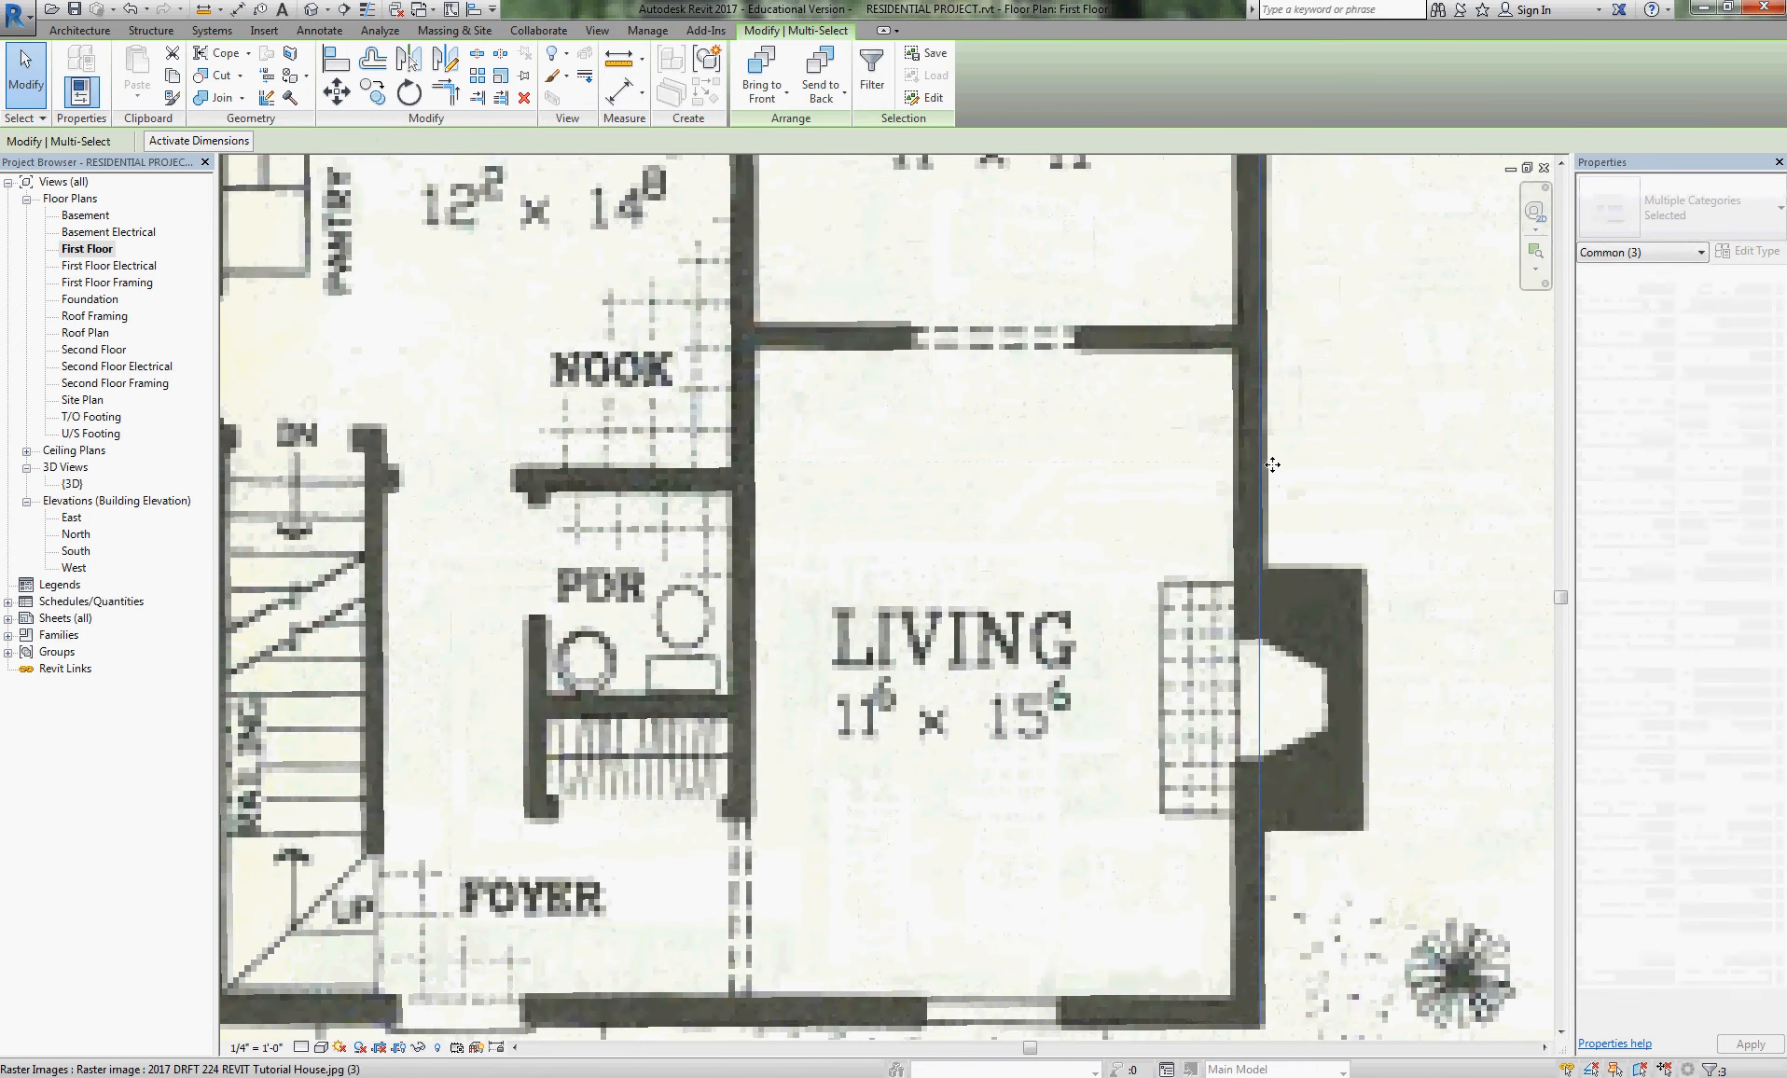
- Check the scaled vertical detail line's length and the plan's overall width against the dimensions printed beside the plans
{"action": "scroll", "coordinate": [1202, 728], "scroll_direction": "down", "scroll_amount": 2}
{"action": "scroll", "coordinate": [1378, 596], "scroll_direction": "down", "scroll_amount": 2}
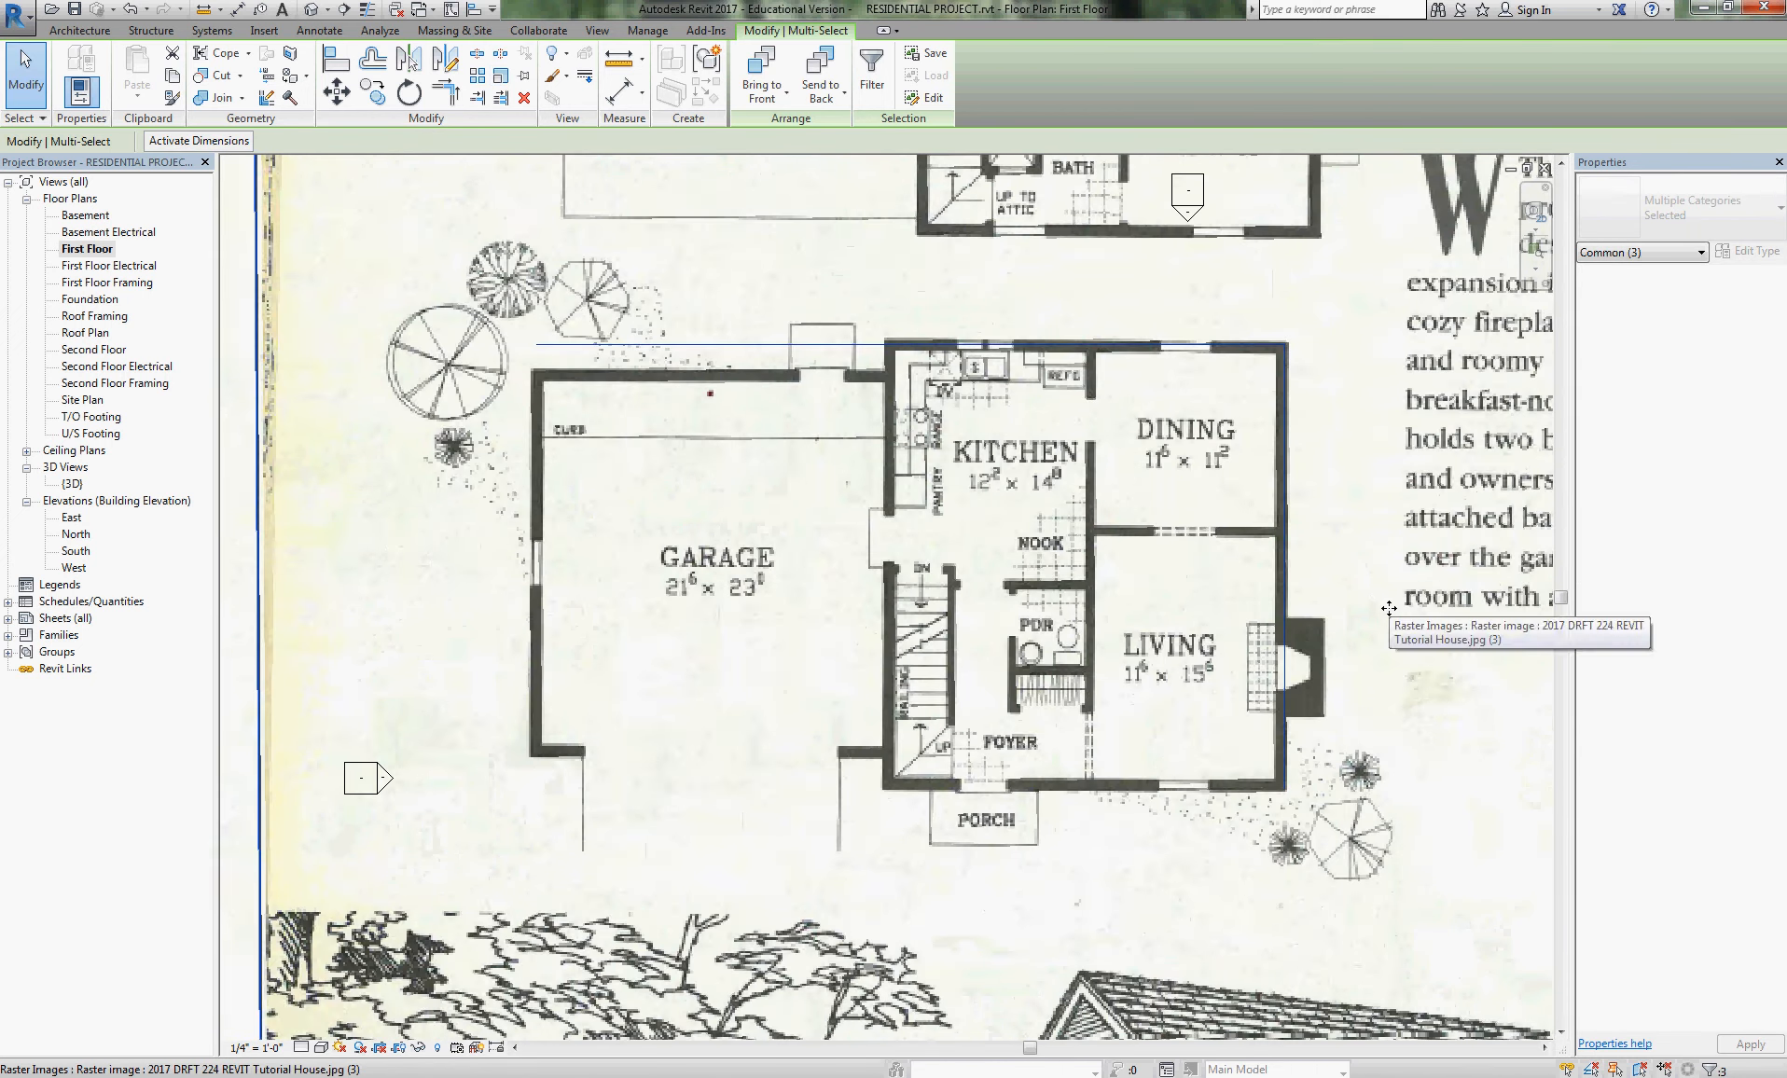
{"action": "scroll", "coordinate": [1126, 629], "scroll_direction": "down", "scroll_amount": 1}
{"action": "scroll", "coordinate": [1296, 610], "scroll_direction": "up", "scroll_amount": 2}
{"action": "key", "text": "Escape"}
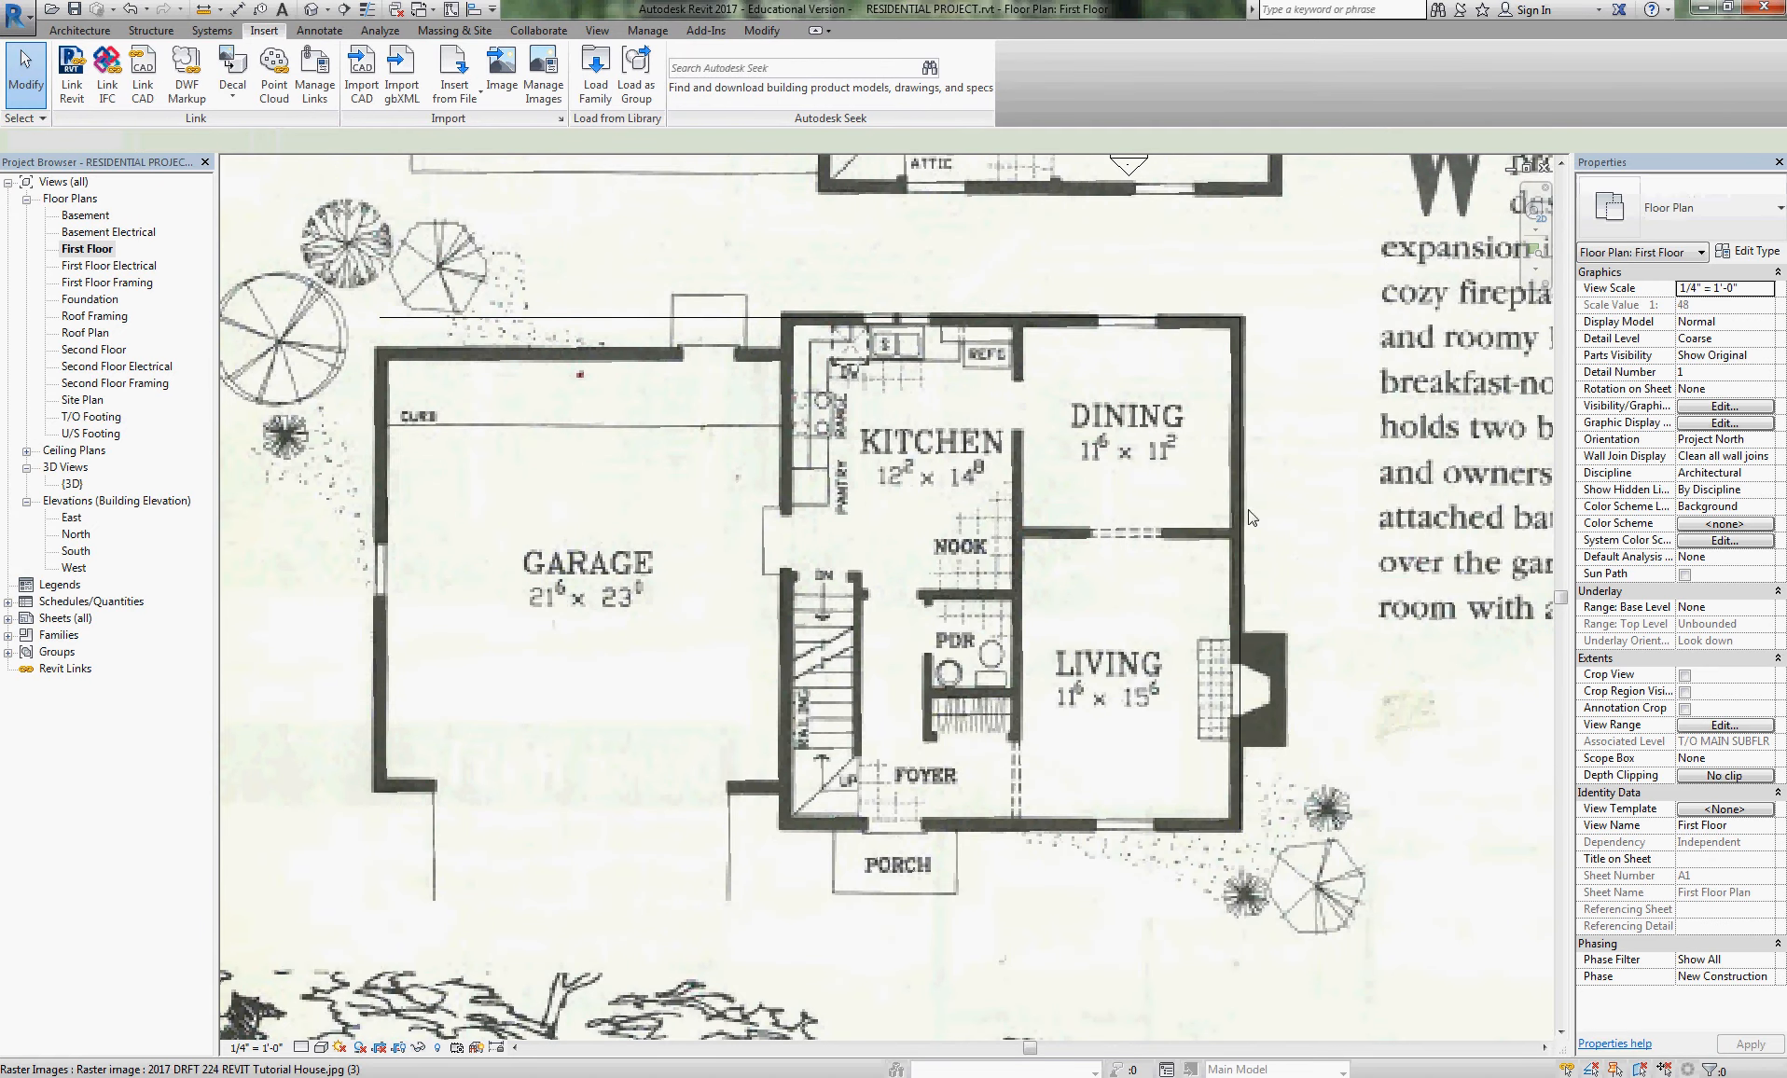
{"action": "left_click", "coordinate": [1240, 528]}
{"action": "scroll", "coordinate": [1268, 527], "scroll_direction": "up", "scroll_amount": 3}
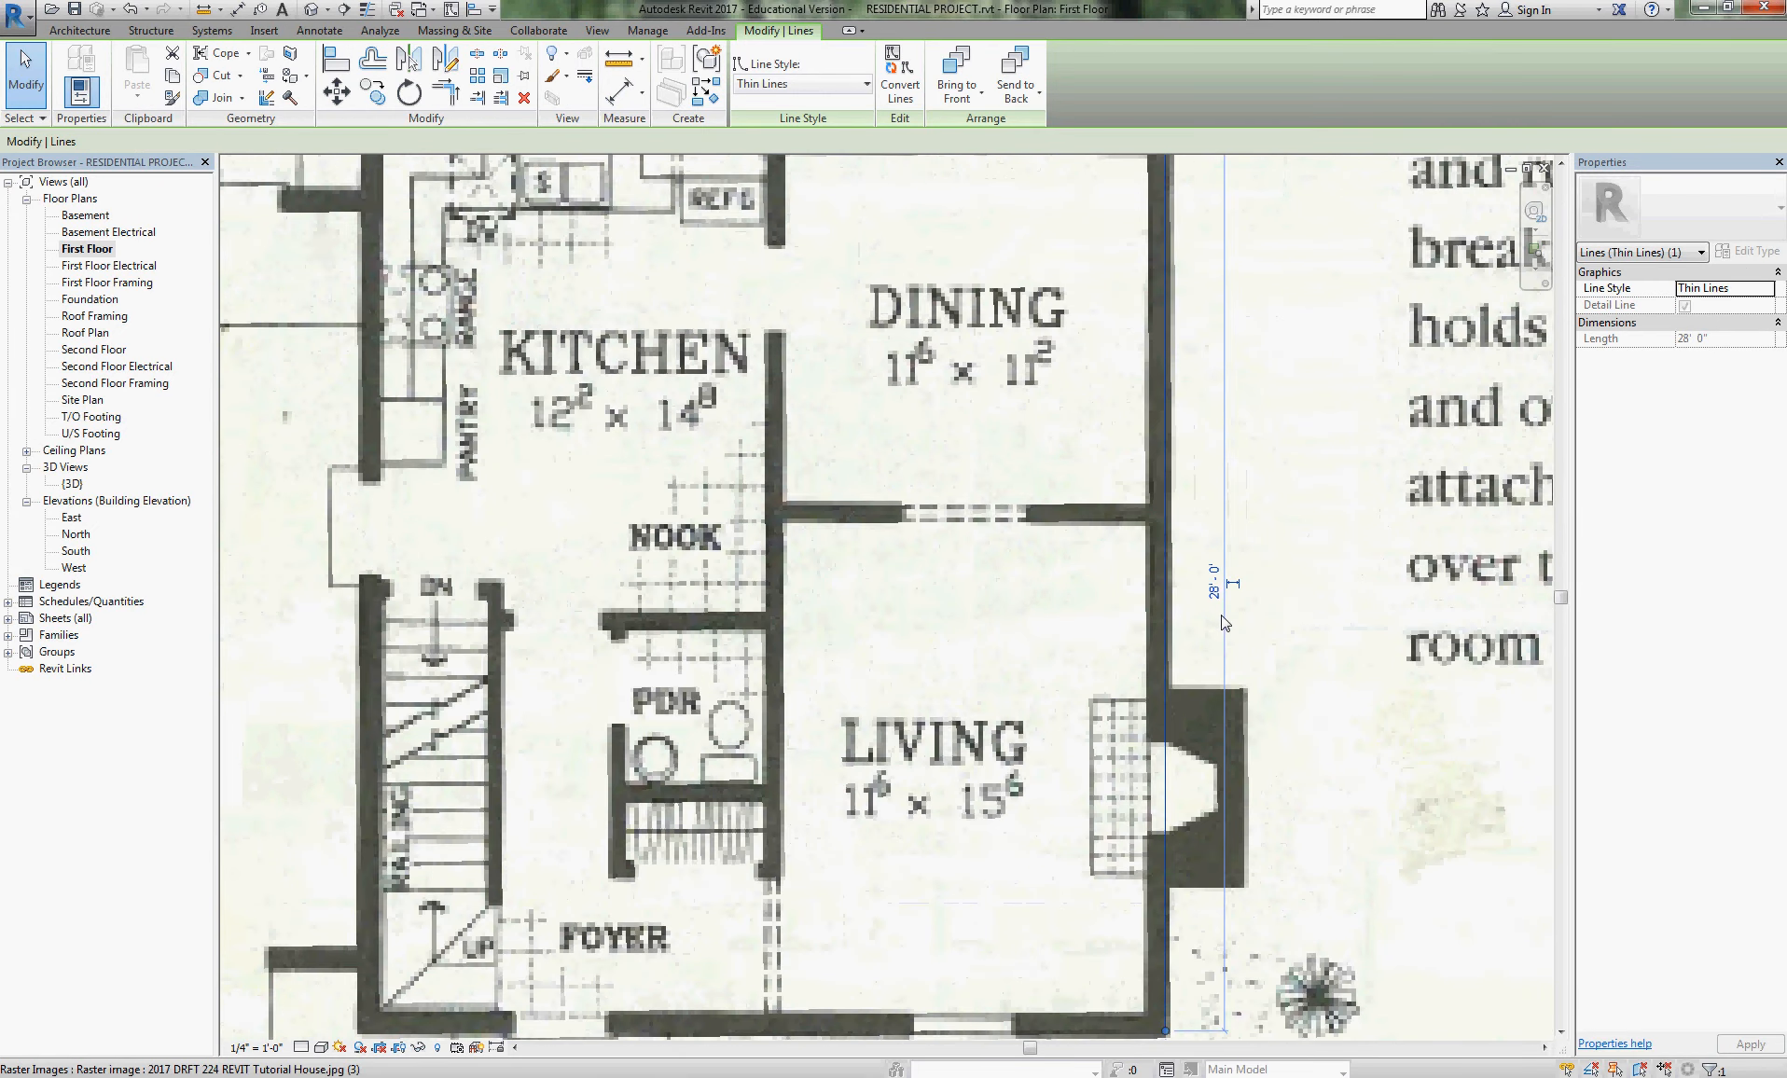
{"action": "scroll", "coordinate": [1220, 620], "scroll_direction": "down", "scroll_amount": 4}
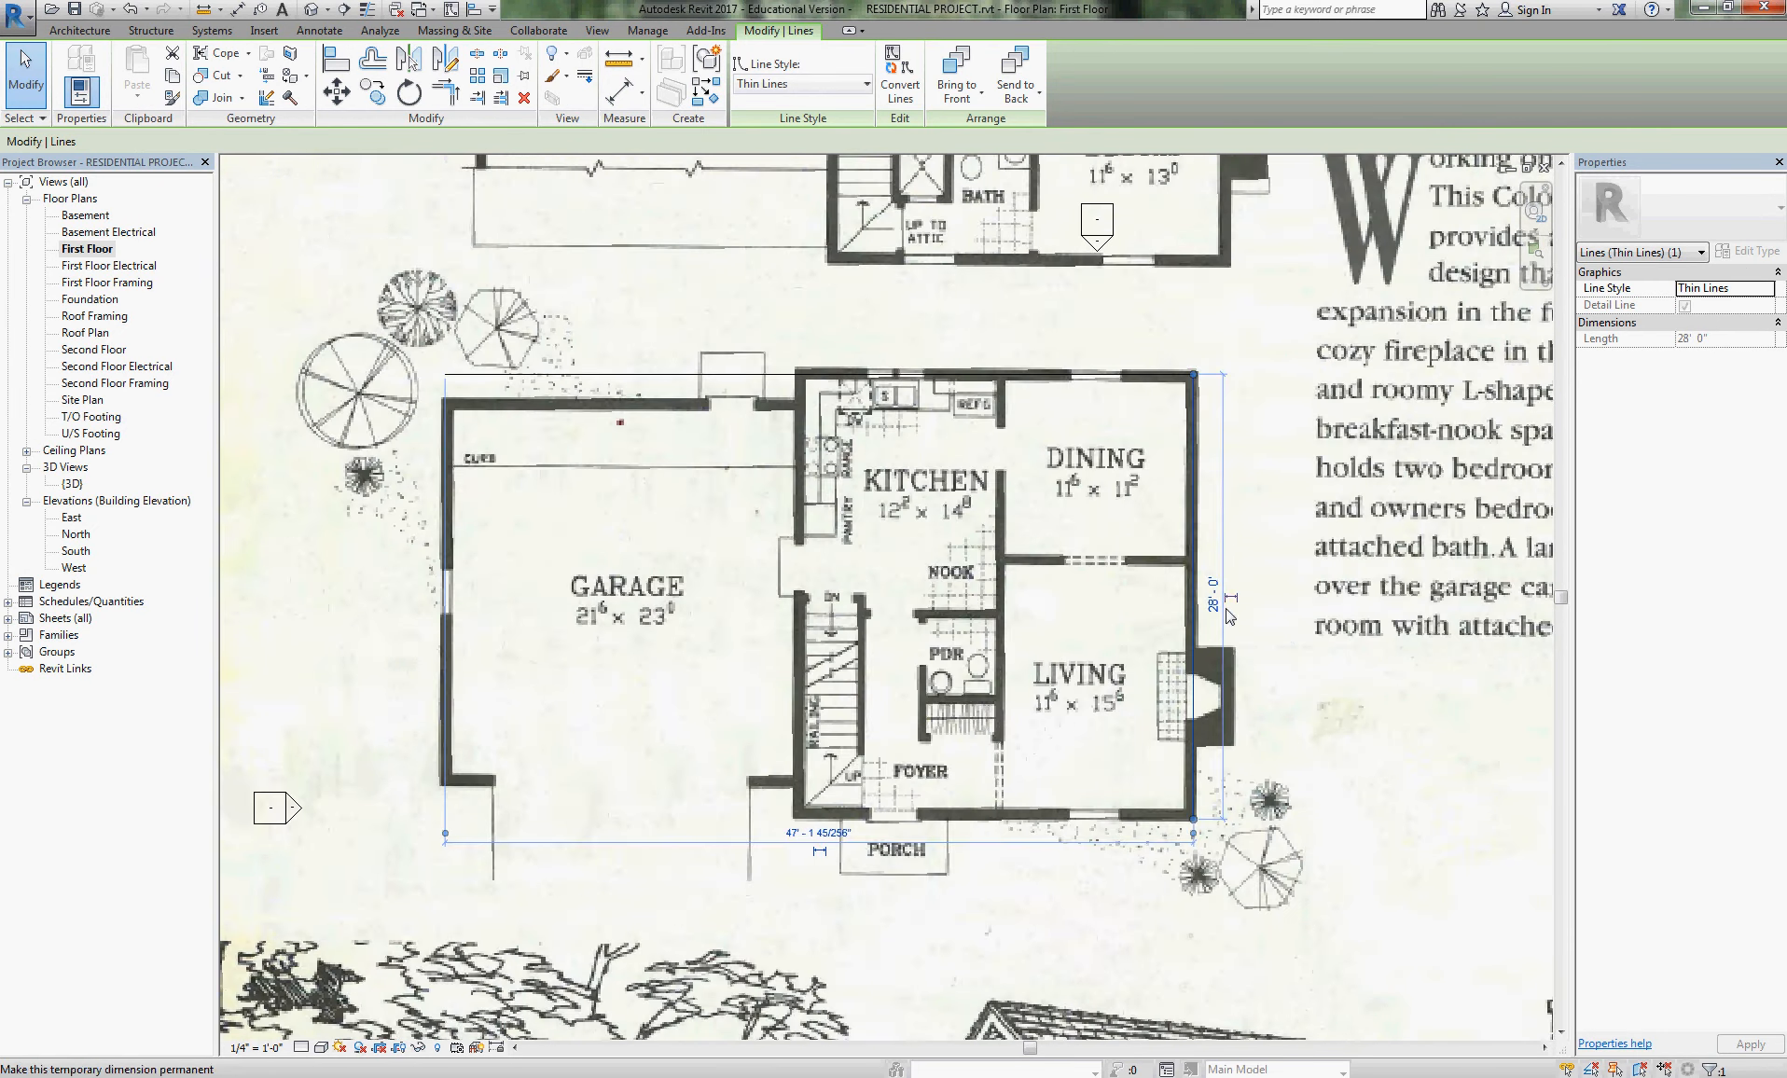
{"action": "scroll", "coordinate": [1060, 664], "scroll_direction": "down", "scroll_amount": 1}
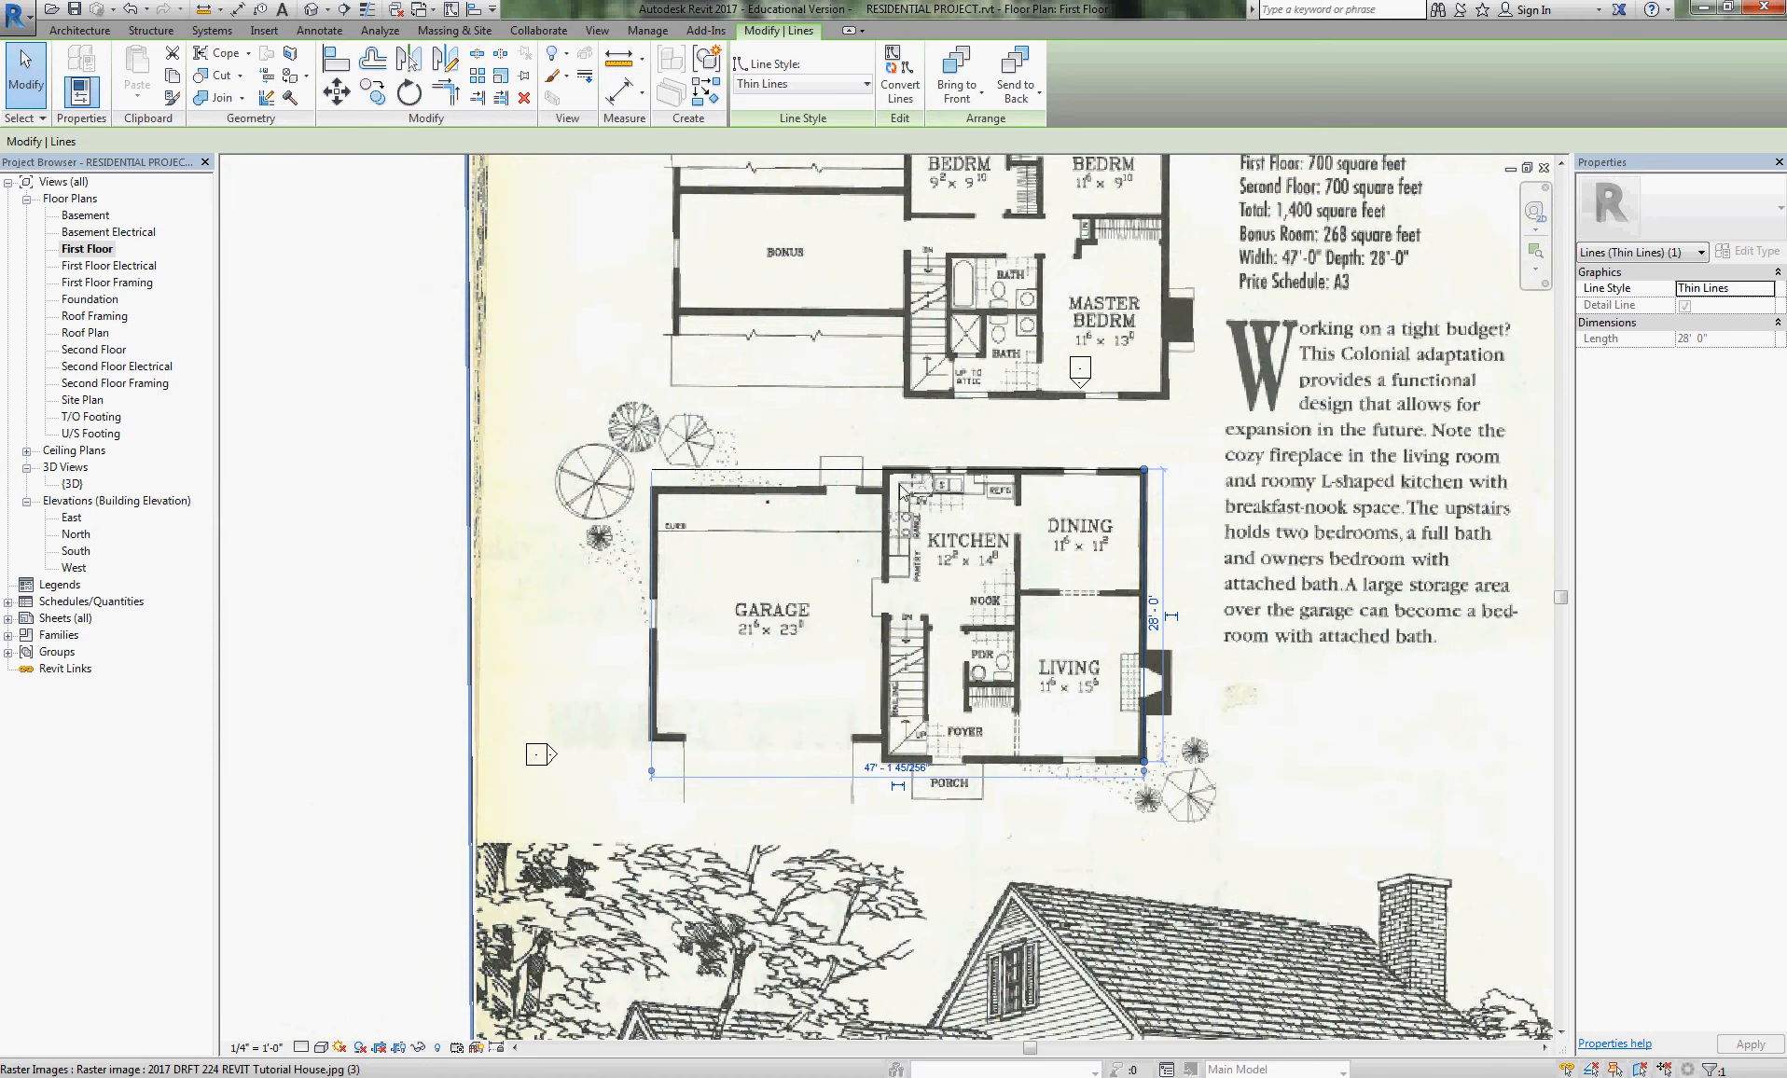
{"action": "scroll", "coordinate": [757, 491], "scroll_direction": "up", "scroll_amount": 3}
{"action": "middle_click_drag", "start_coordinate": [1096, 473], "coordinate": [976, 459]}
{"action": "key", "text": "Escape"}
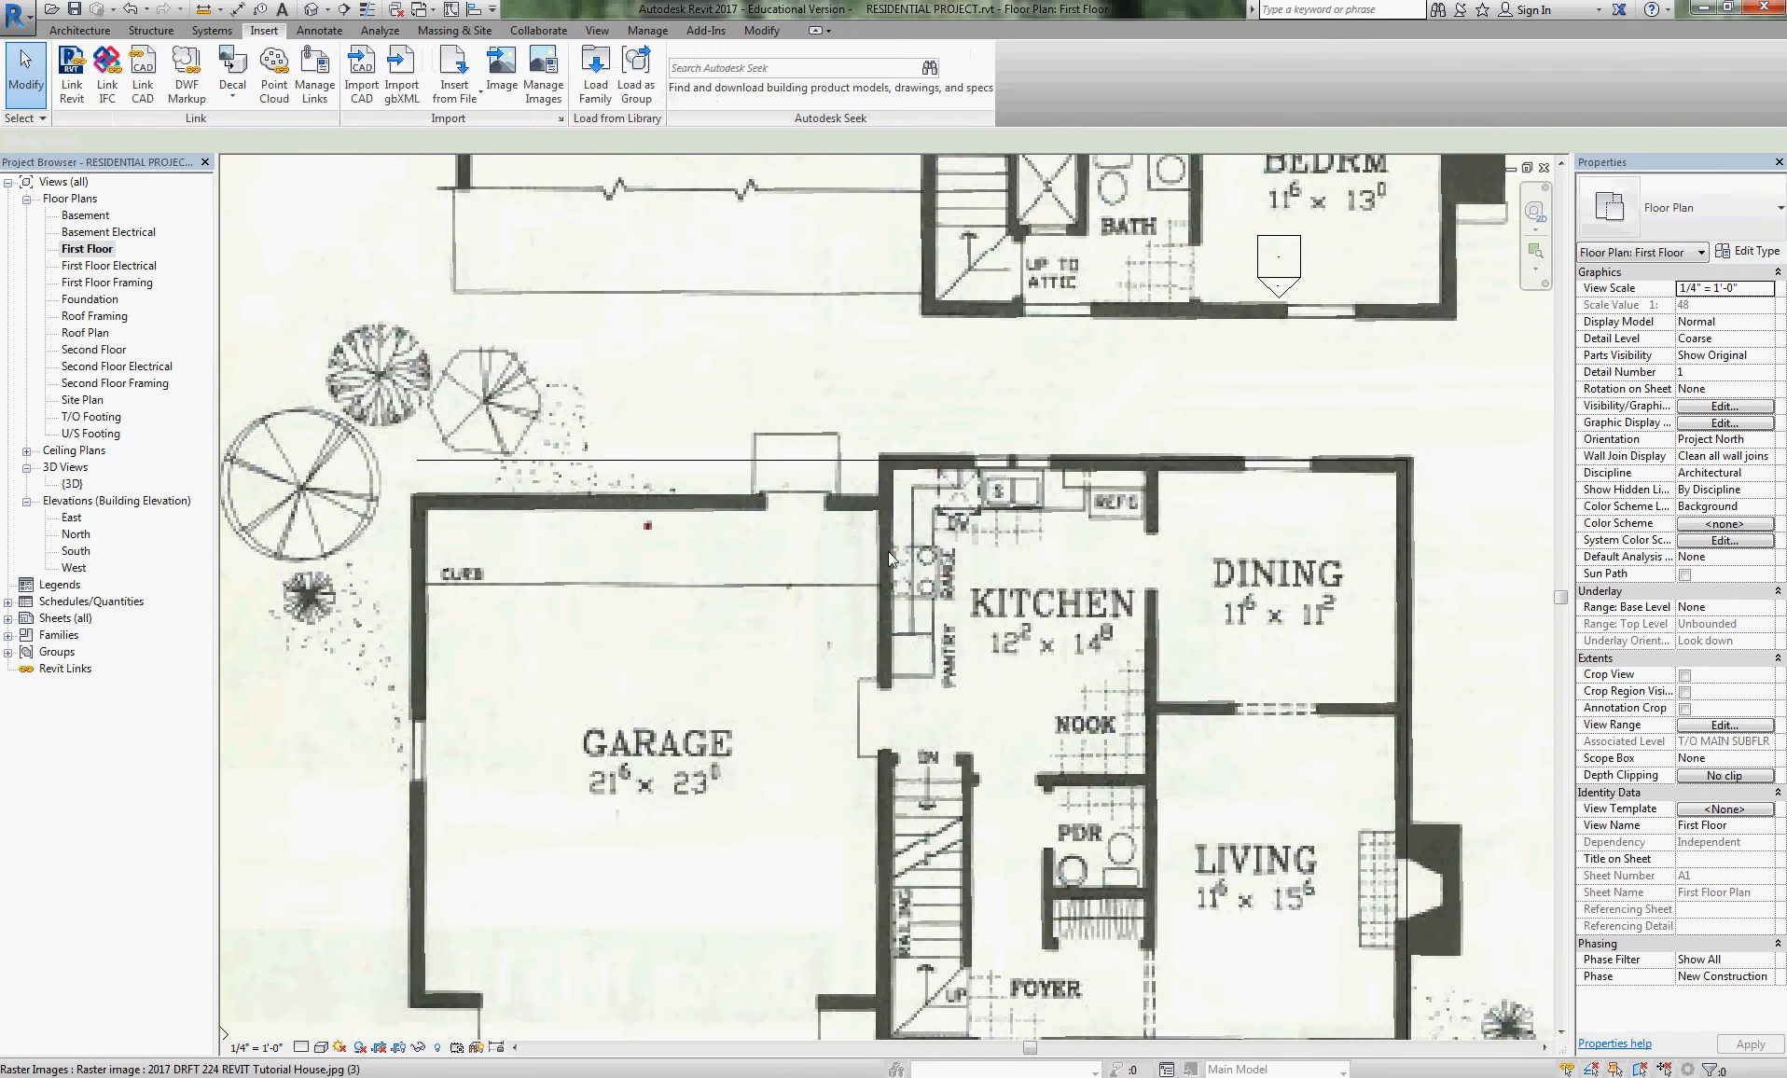
- Inspect the length of the horizontal detail line running above the garage and kitchen
{"action": "left_click", "coordinate": [847, 465]}
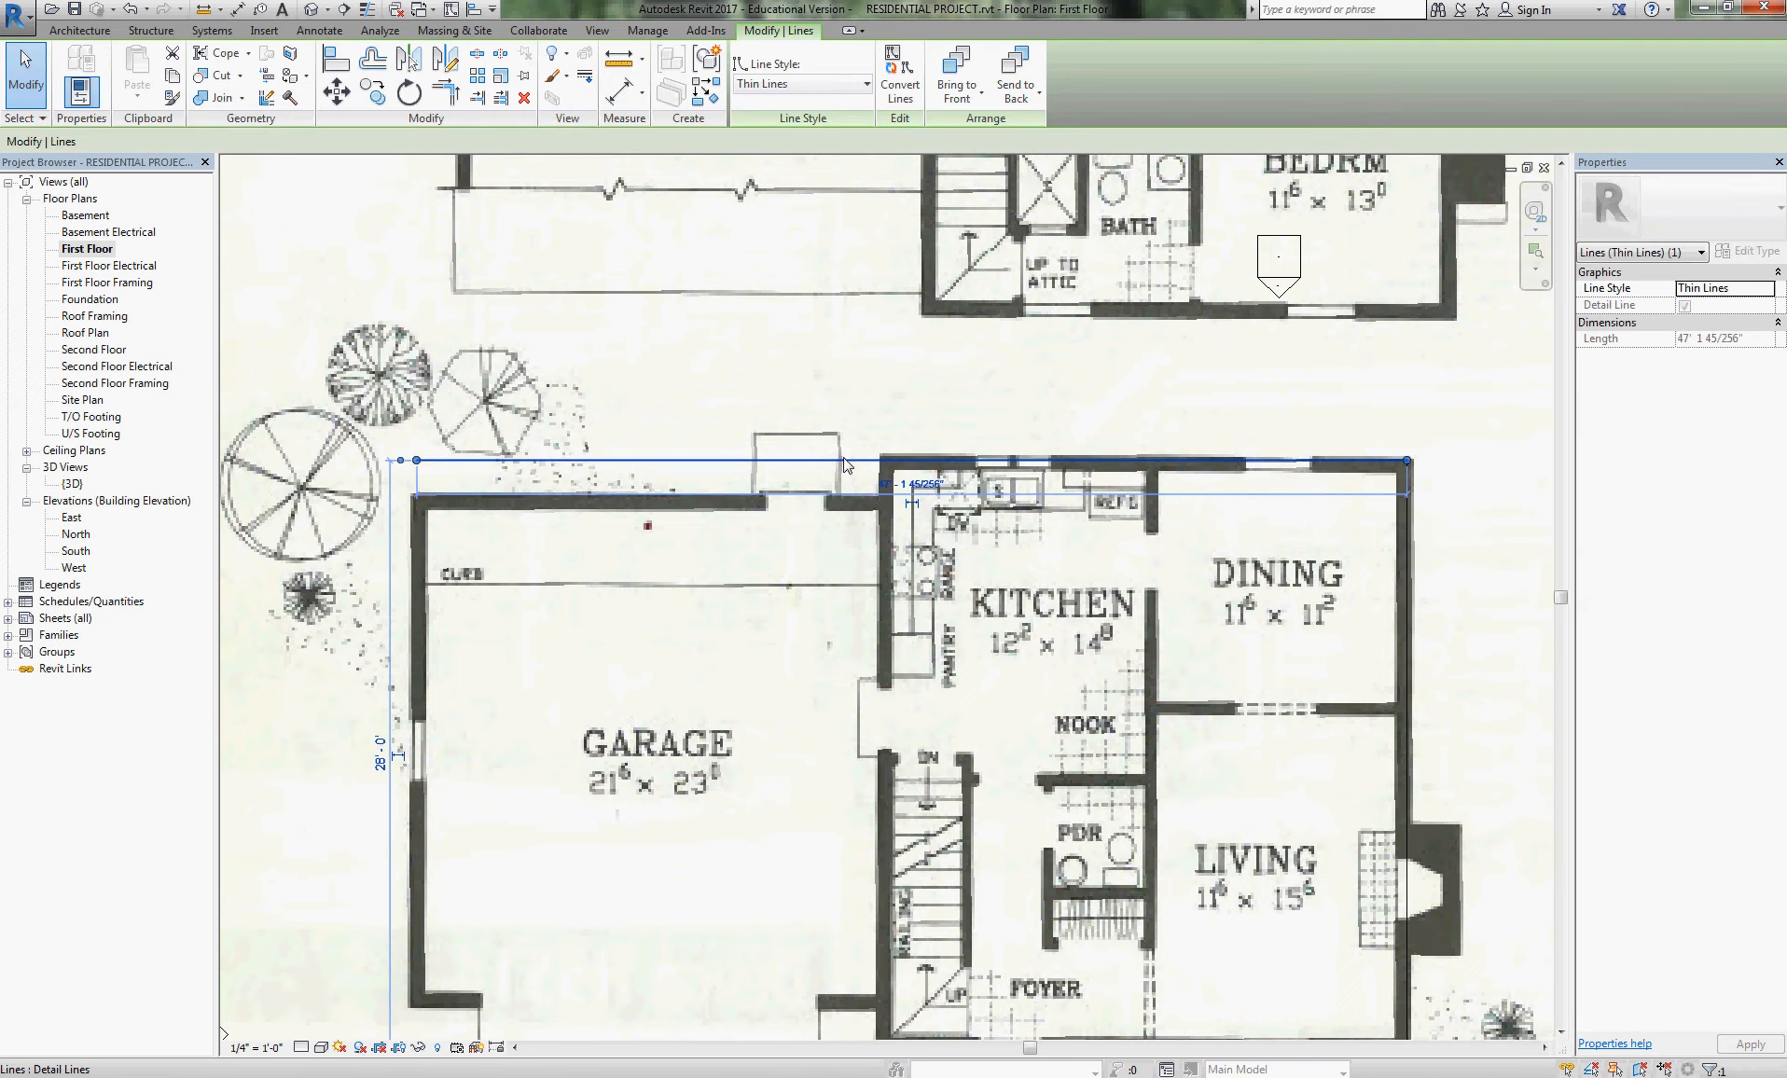
{"action": "scroll", "coordinate": [833, 513], "scroll_direction": "up", "scroll_amount": 4}
{"action": "scroll", "coordinate": [946, 516], "scroll_direction": "up", "scroll_amount": 3}
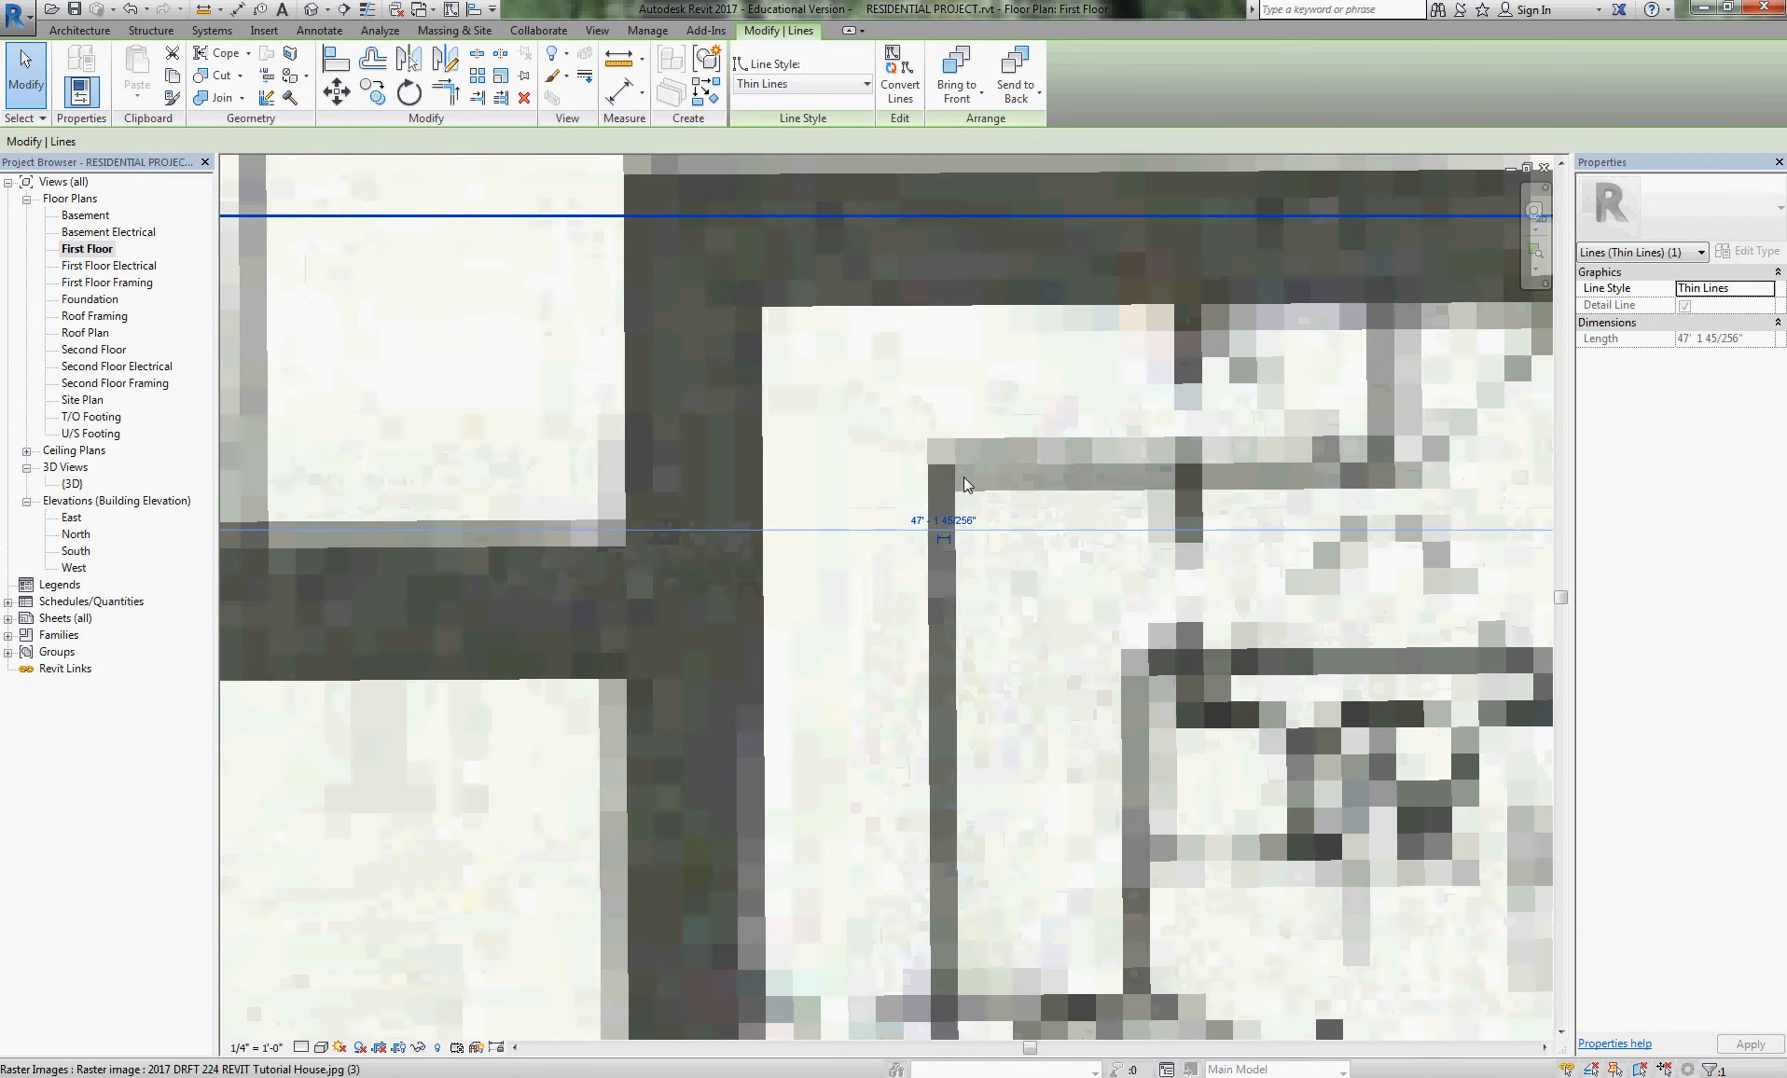
{"action": "left_click", "coordinate": [963, 524]}
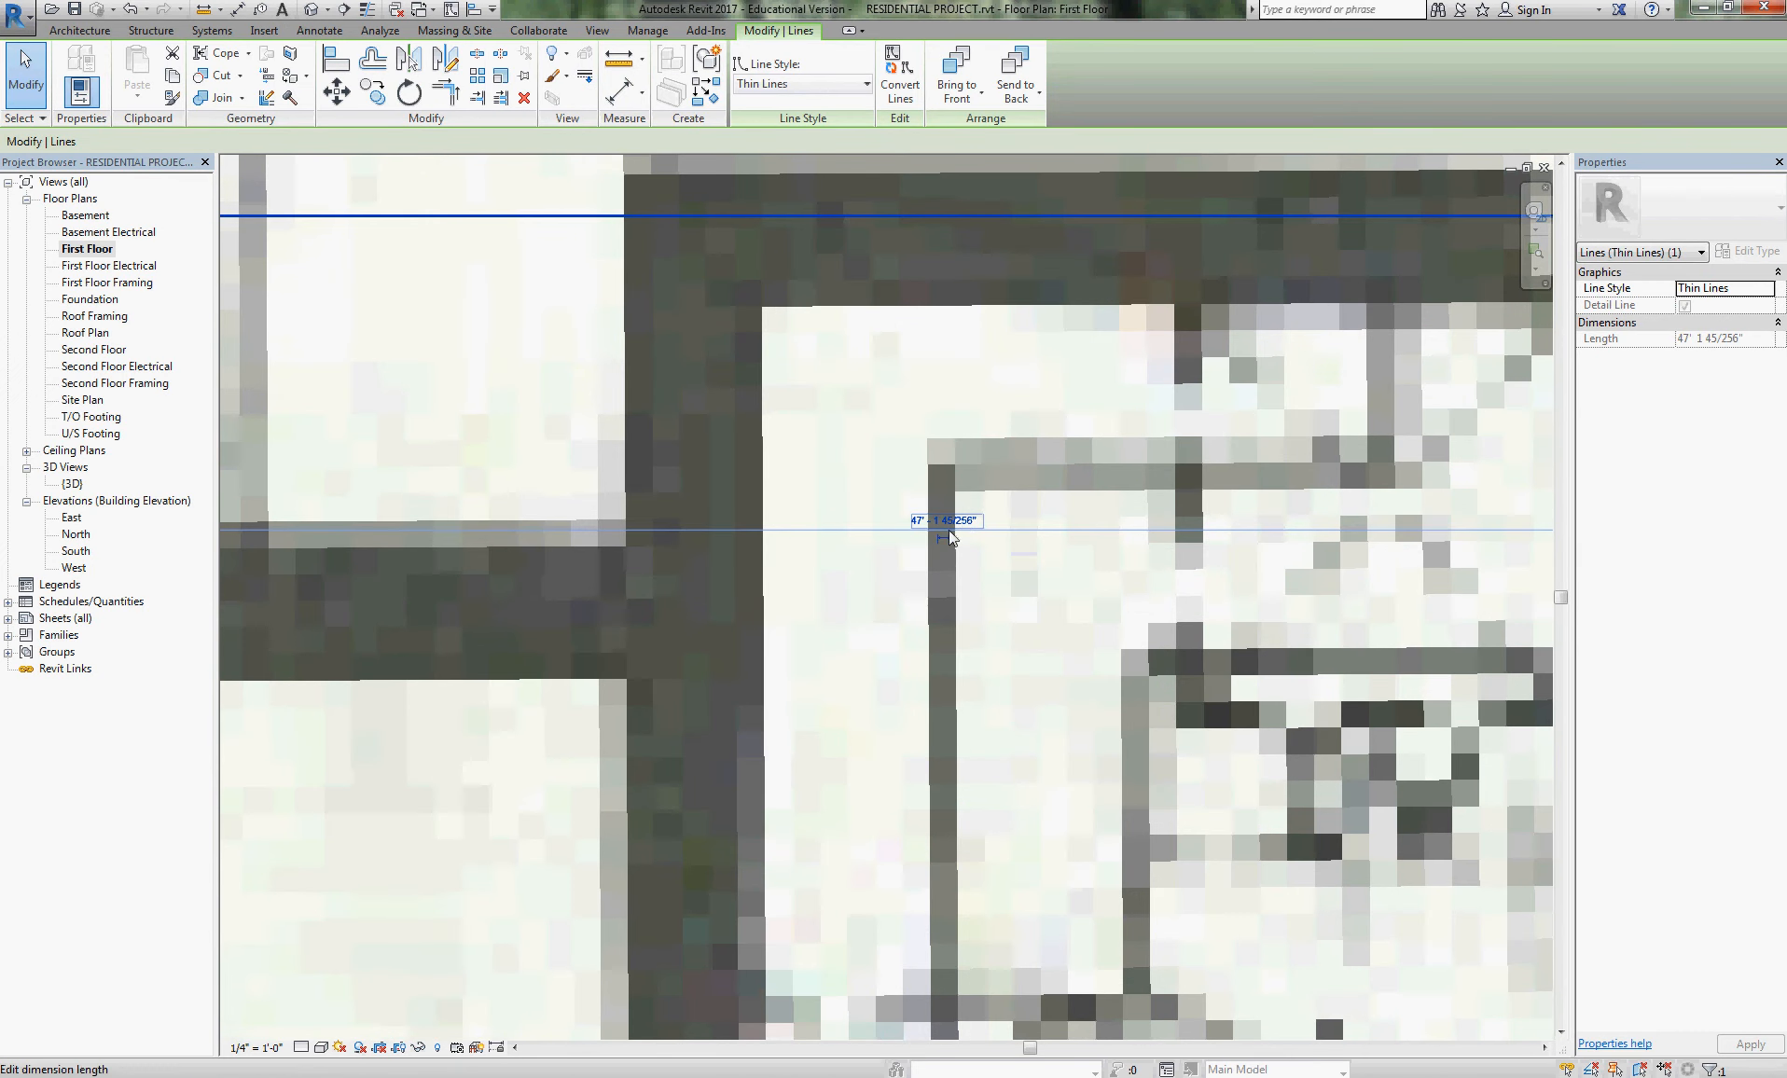
{"action": "scroll", "coordinate": [1038, 447], "scroll_direction": "down", "scroll_amount": 4}
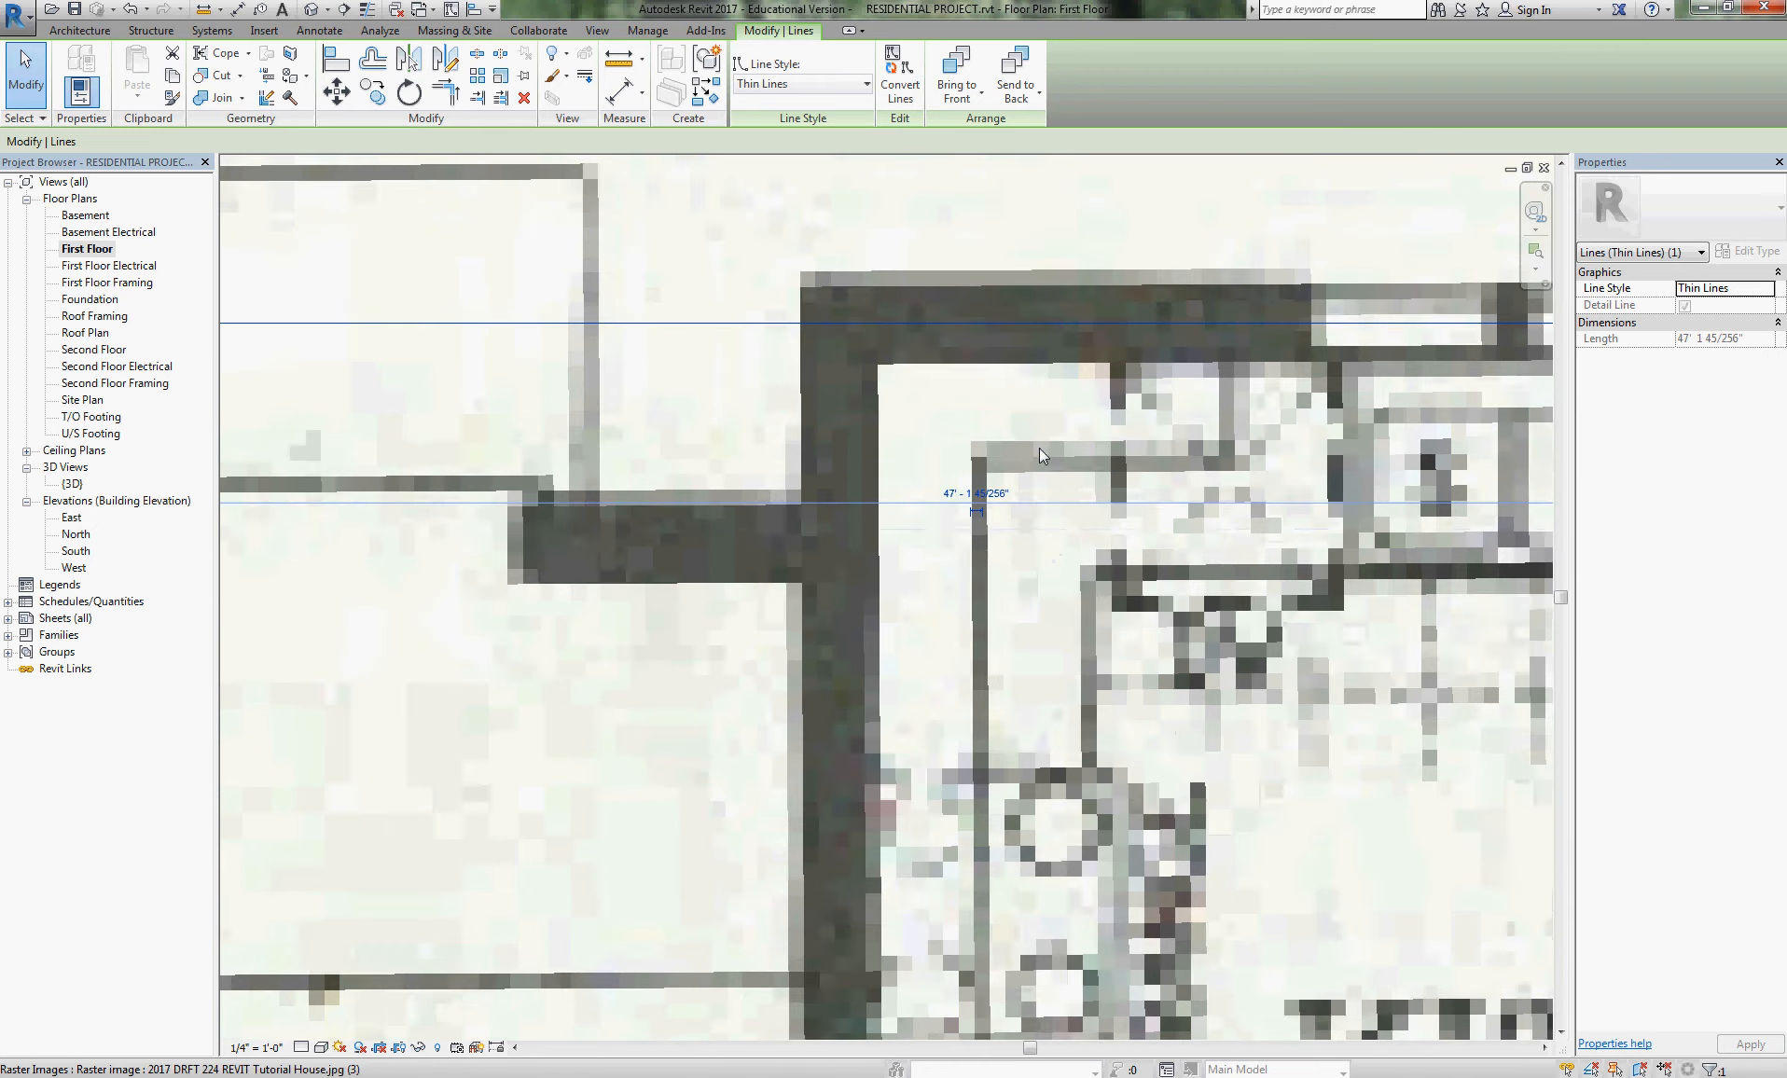
{"action": "scroll", "coordinate": [1050, 444], "scroll_direction": "down", "scroll_amount": 1}
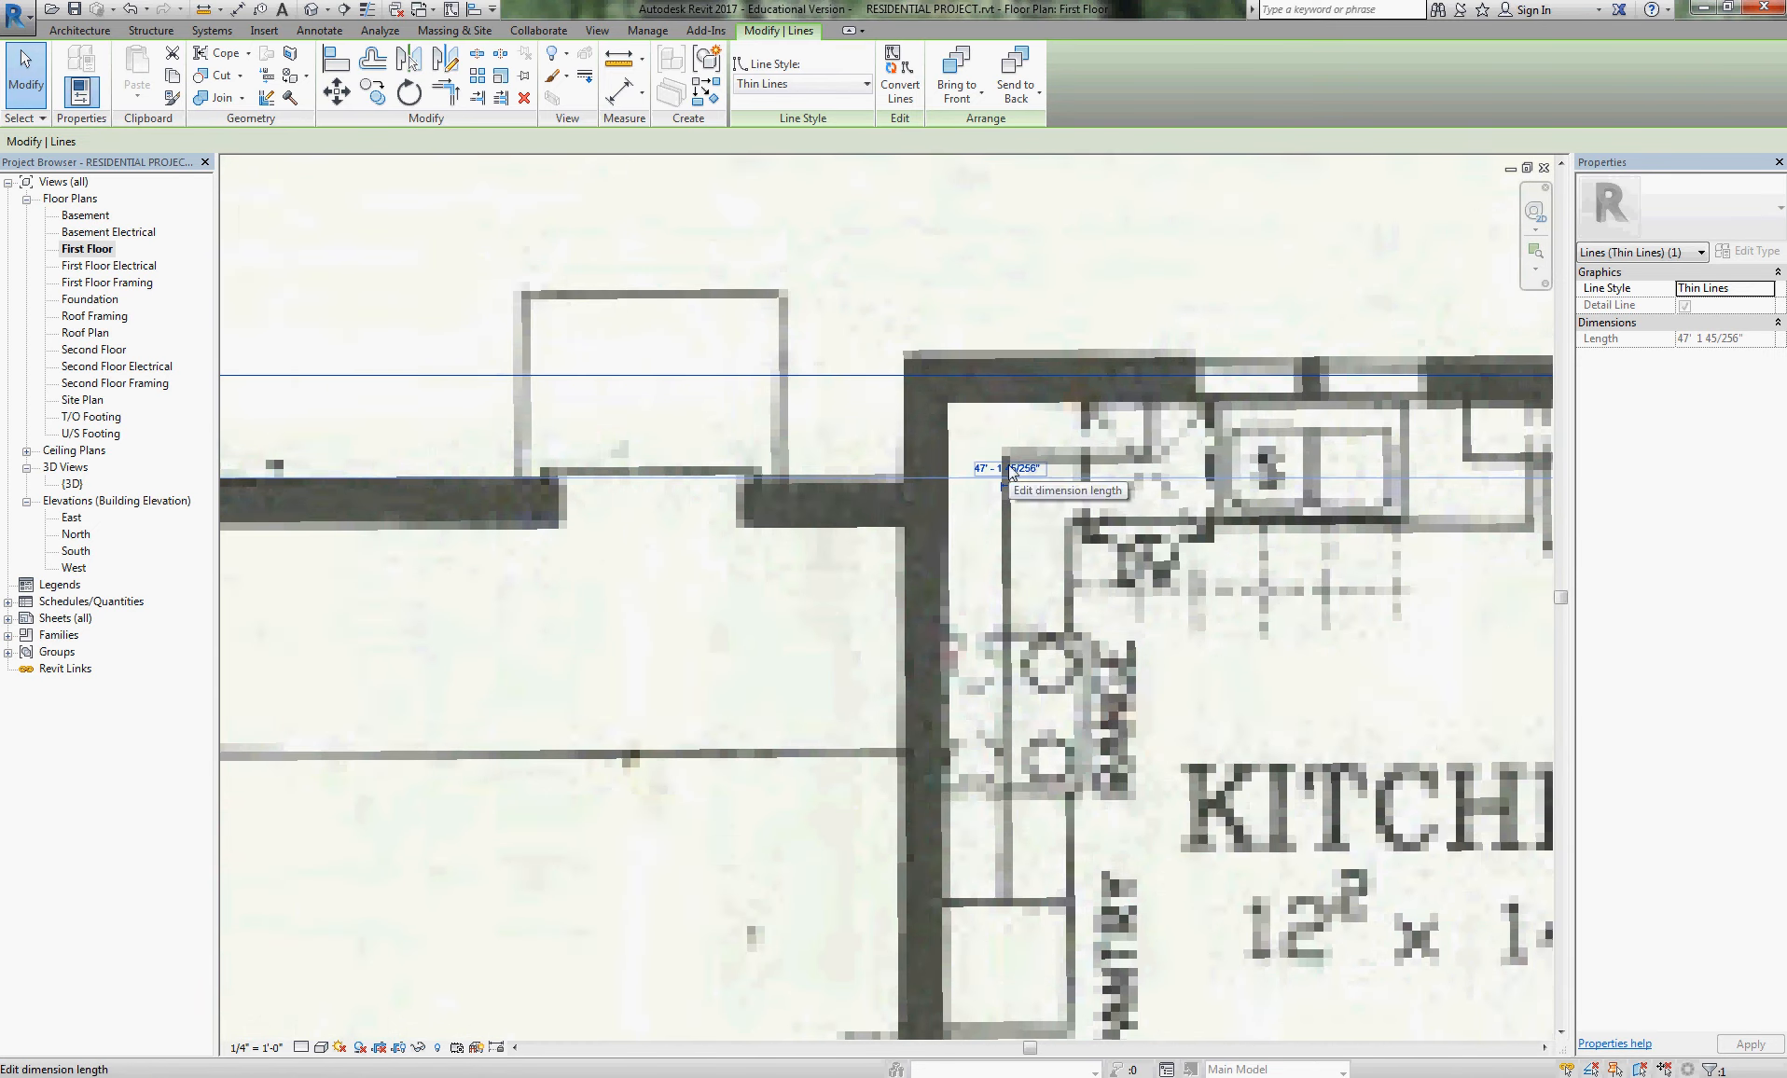
{"action": "scroll", "coordinate": [1142, 454], "scroll_direction": "down", "scroll_amount": 3}
{"action": "scroll", "coordinate": [1100, 454], "scroll_direction": "down", "scroll_amount": 1}
{"action": "key", "text": "Escape"}
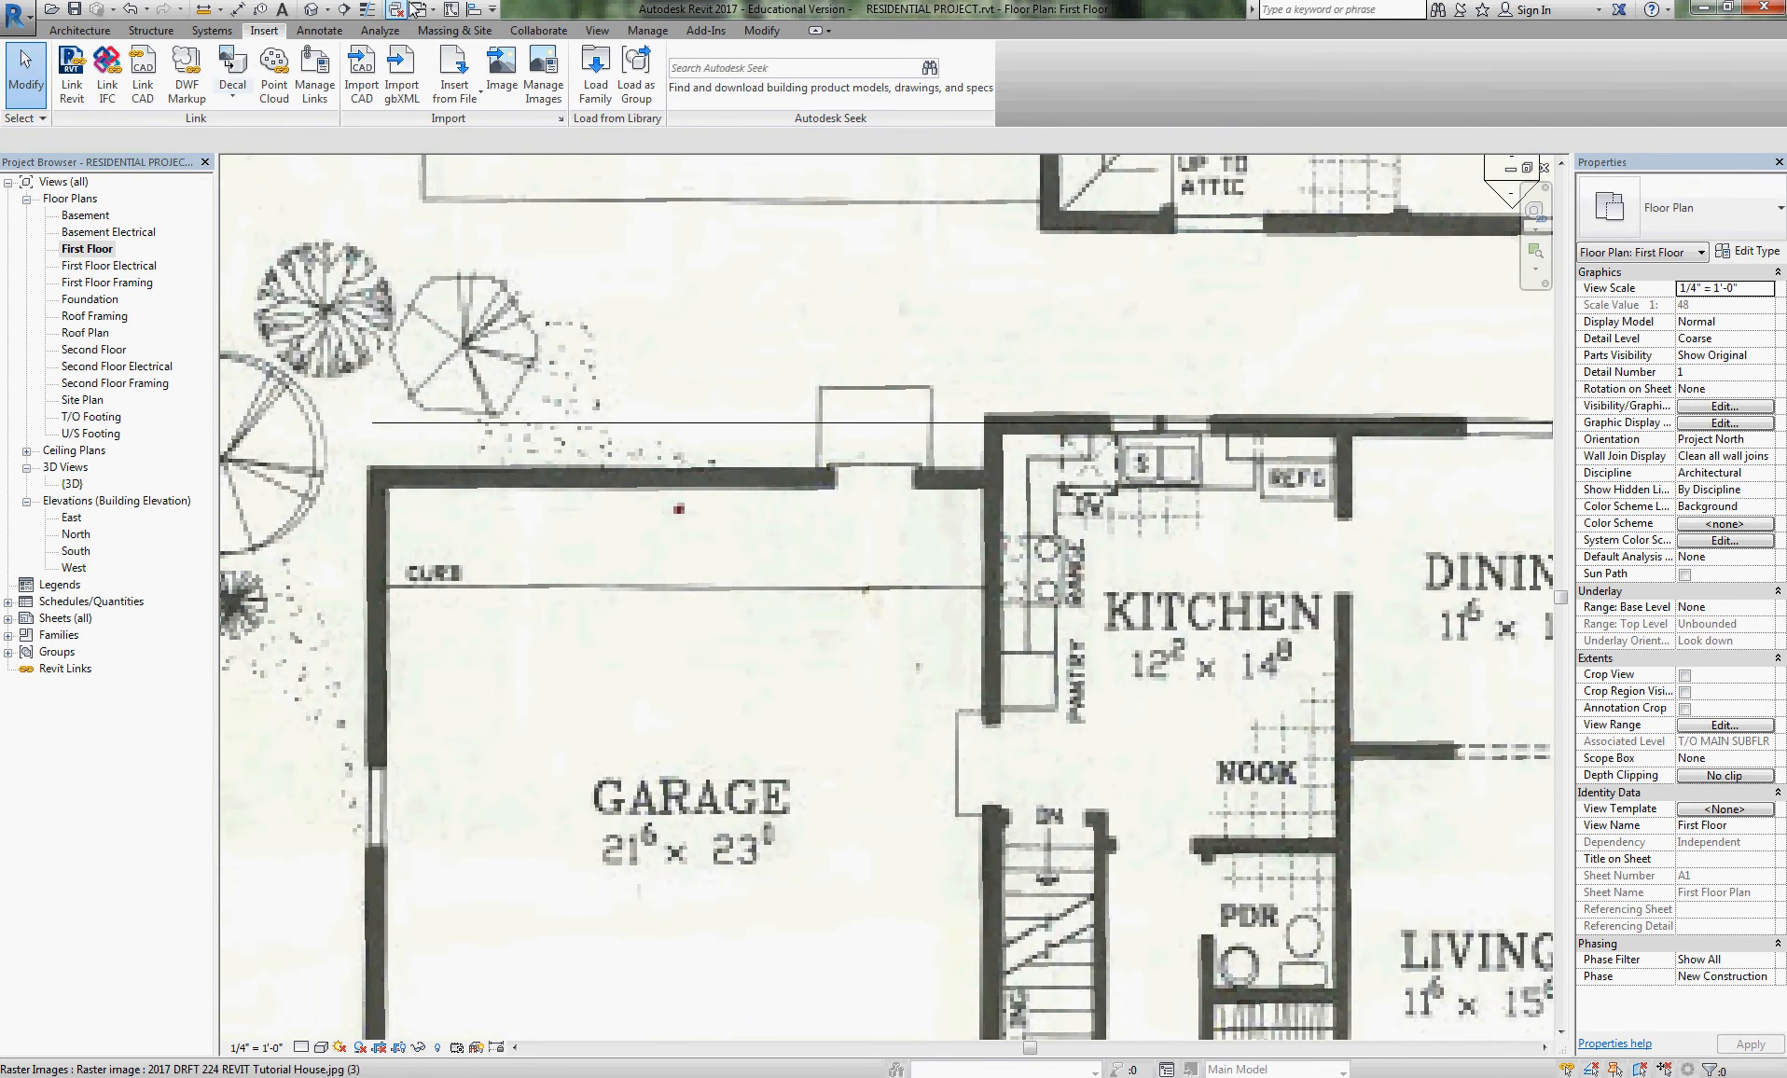
- Draw a vertical detail line about 3' 8" long through the horizontal line's end at the garage's outer corner
{"action": "left_click", "coordinate": [451, 11]}
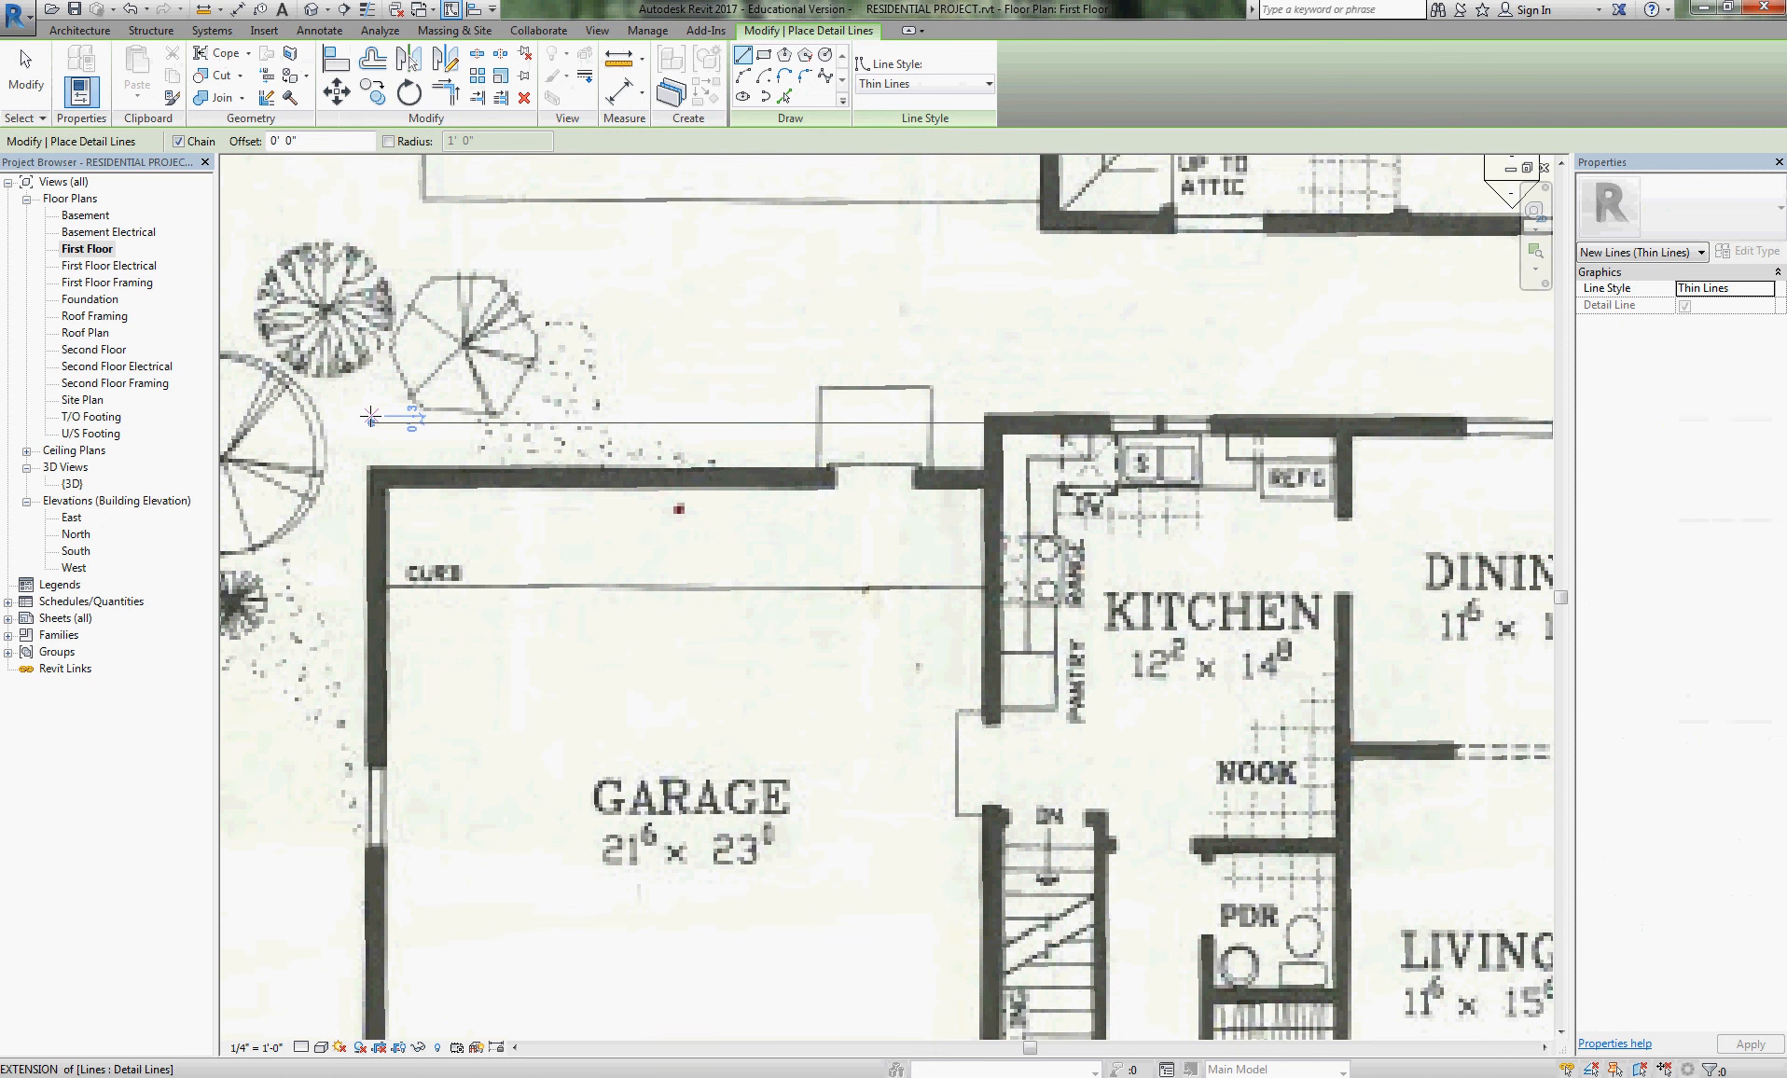
{"action": "left_click", "coordinate": [370, 415]}
{"action": "left_click", "coordinate": [371, 522]}
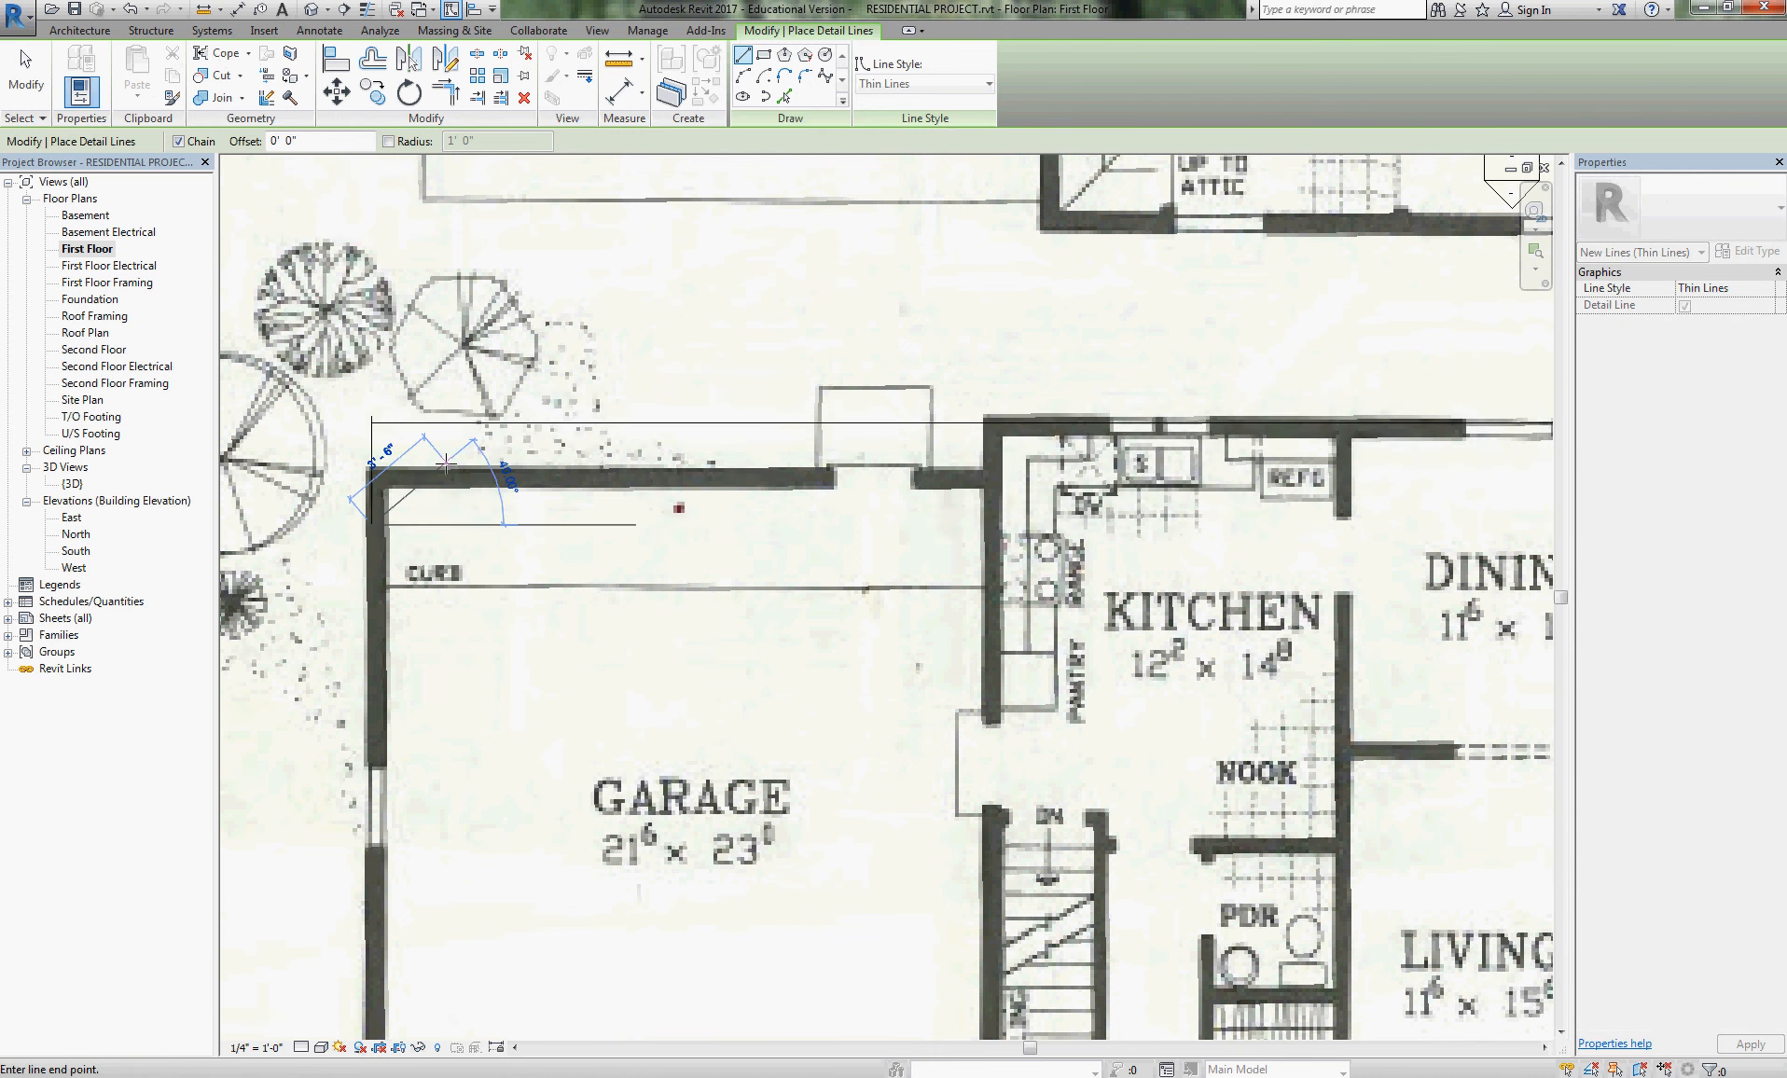
{"action": "key", "text": "Escape"}
{"action": "key", "text": "Escape"}
{"action": "scroll", "coordinate": [415, 429], "scroll_direction": "up", "scroll_amount": 3}
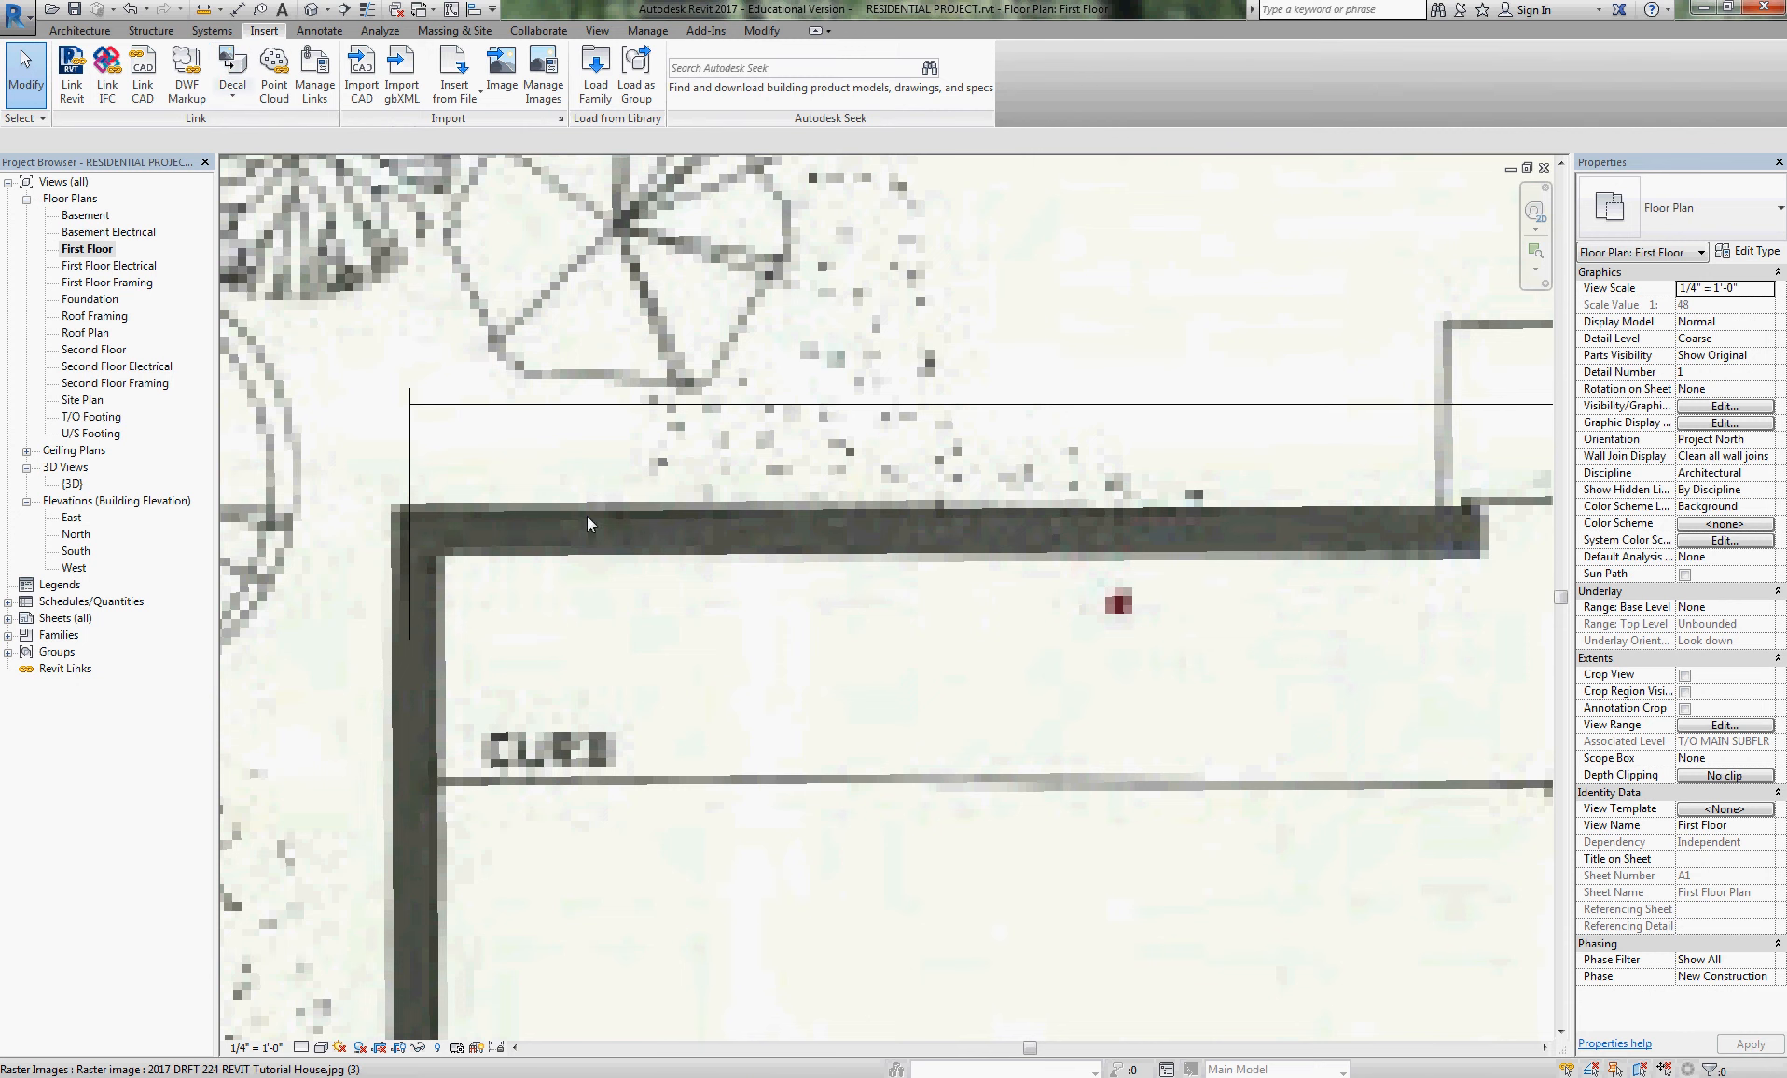
{"action": "left_click", "coordinate": [528, 406]}
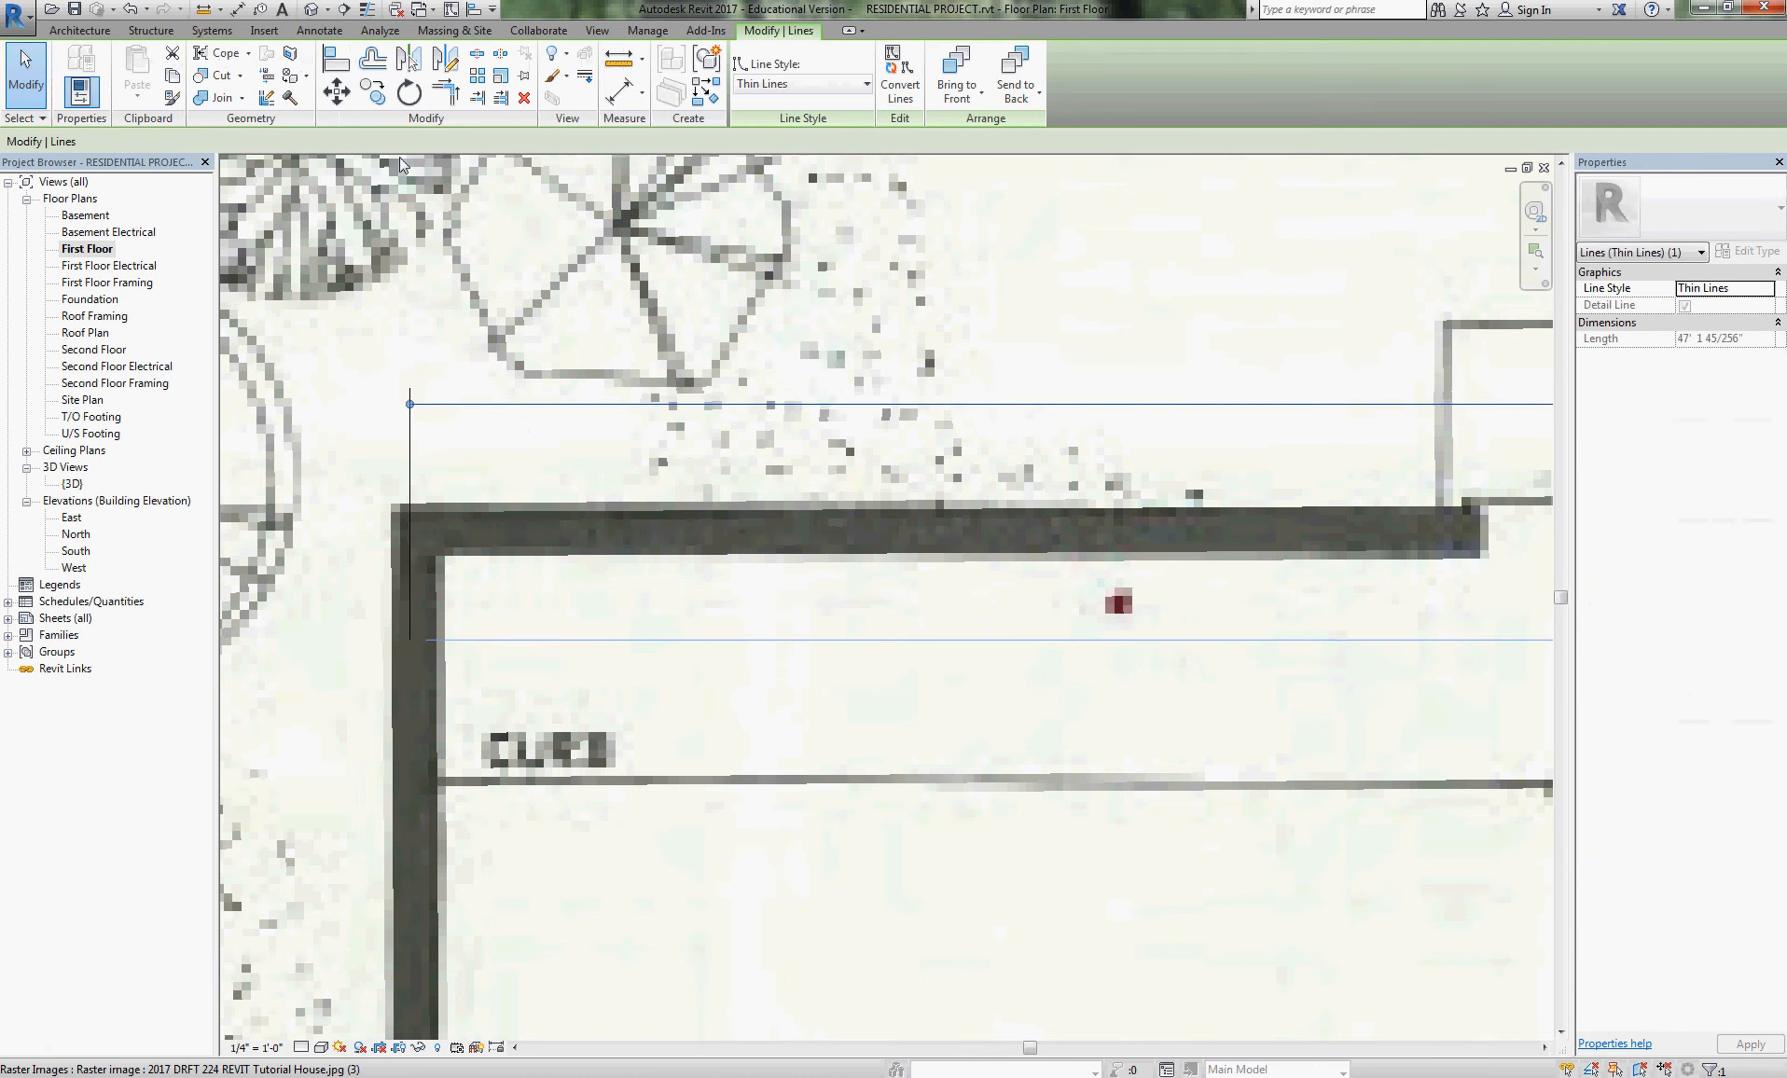
{"action": "left_click", "coordinate": [445, 90]}
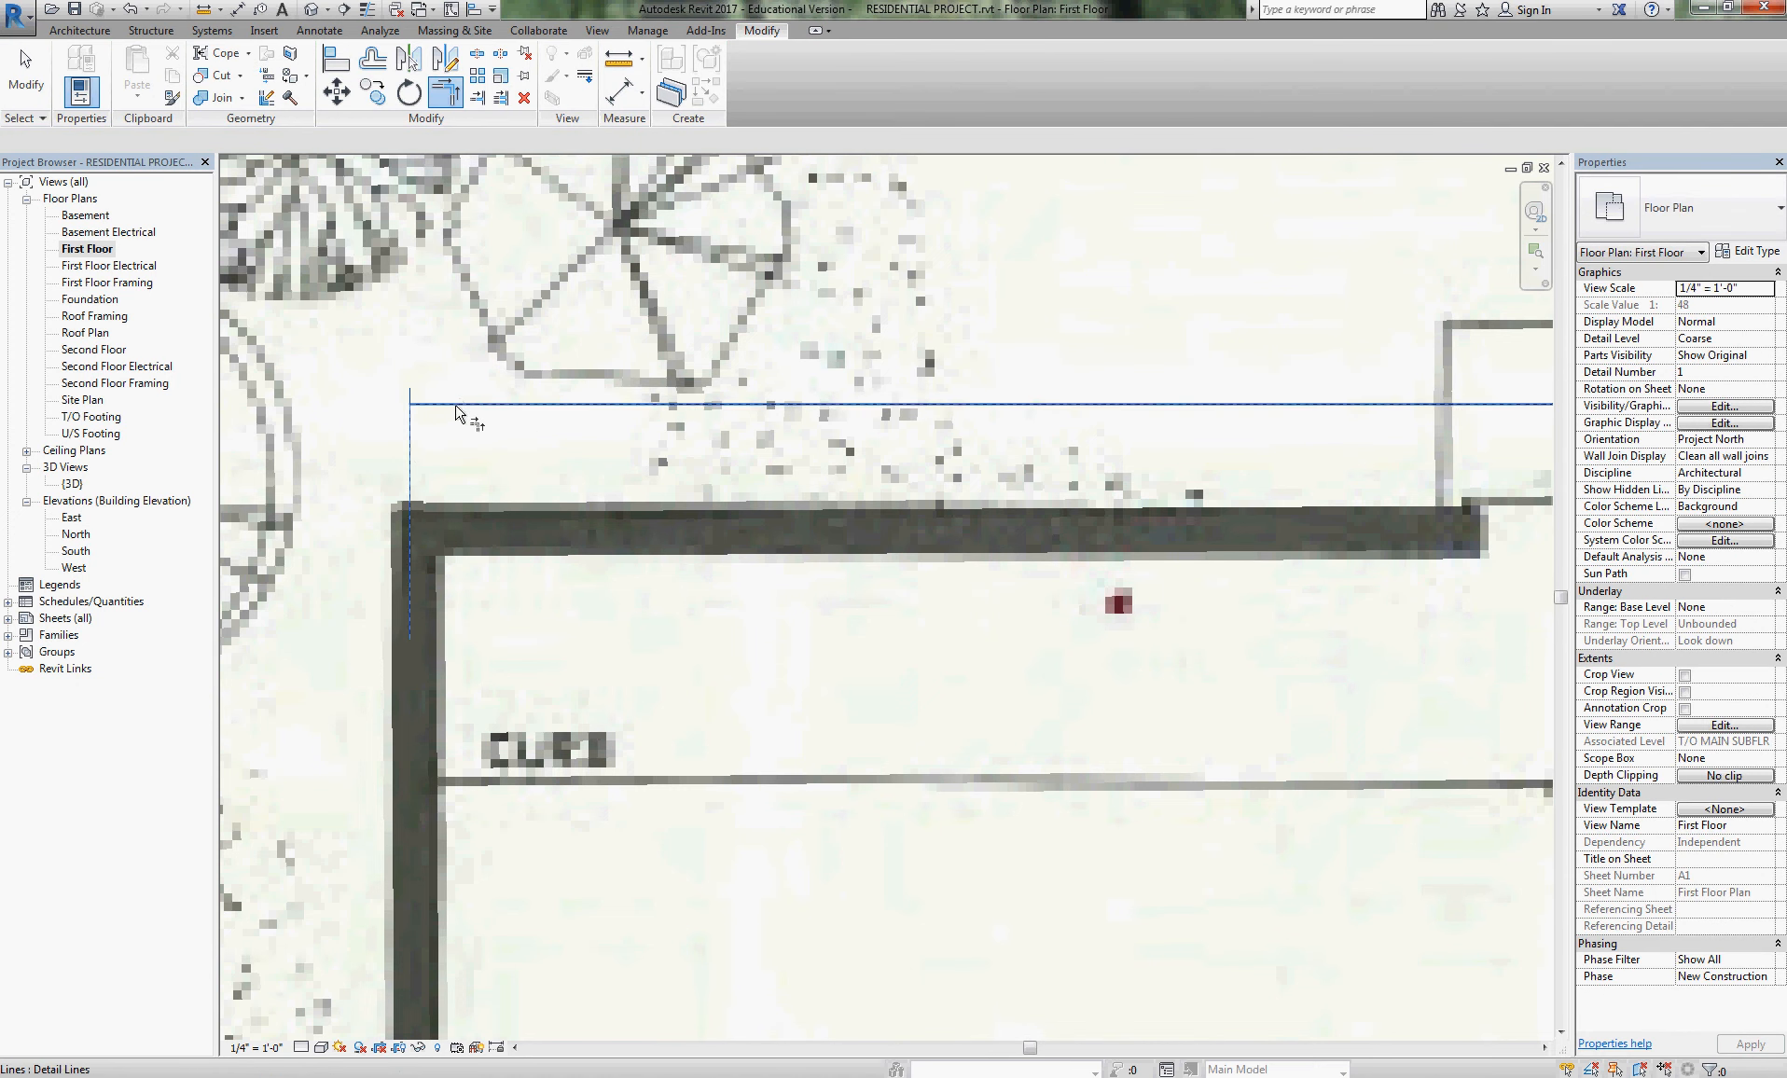
{"action": "scroll", "coordinate": [466, 406], "scroll_direction": "down", "scroll_amount": 5}
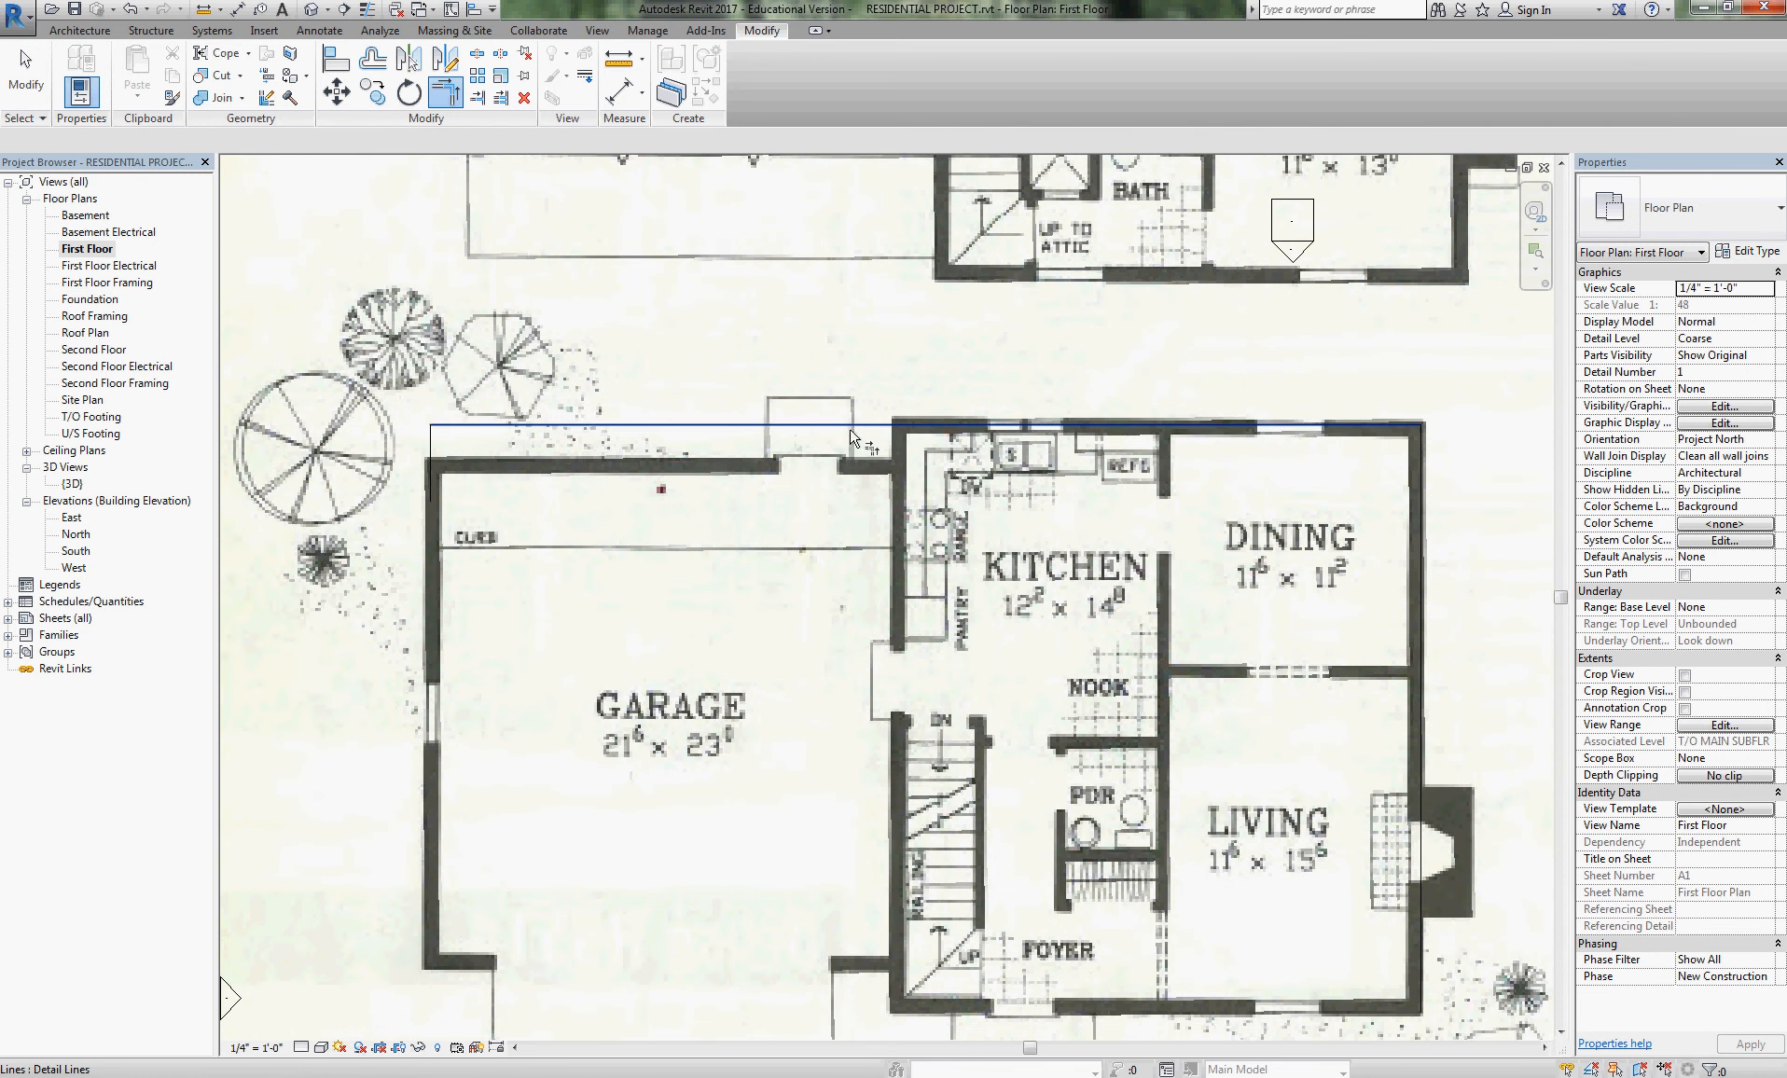
{"action": "middle_click_drag", "start_coordinate": [1161, 361], "coordinate": [376, 719]}
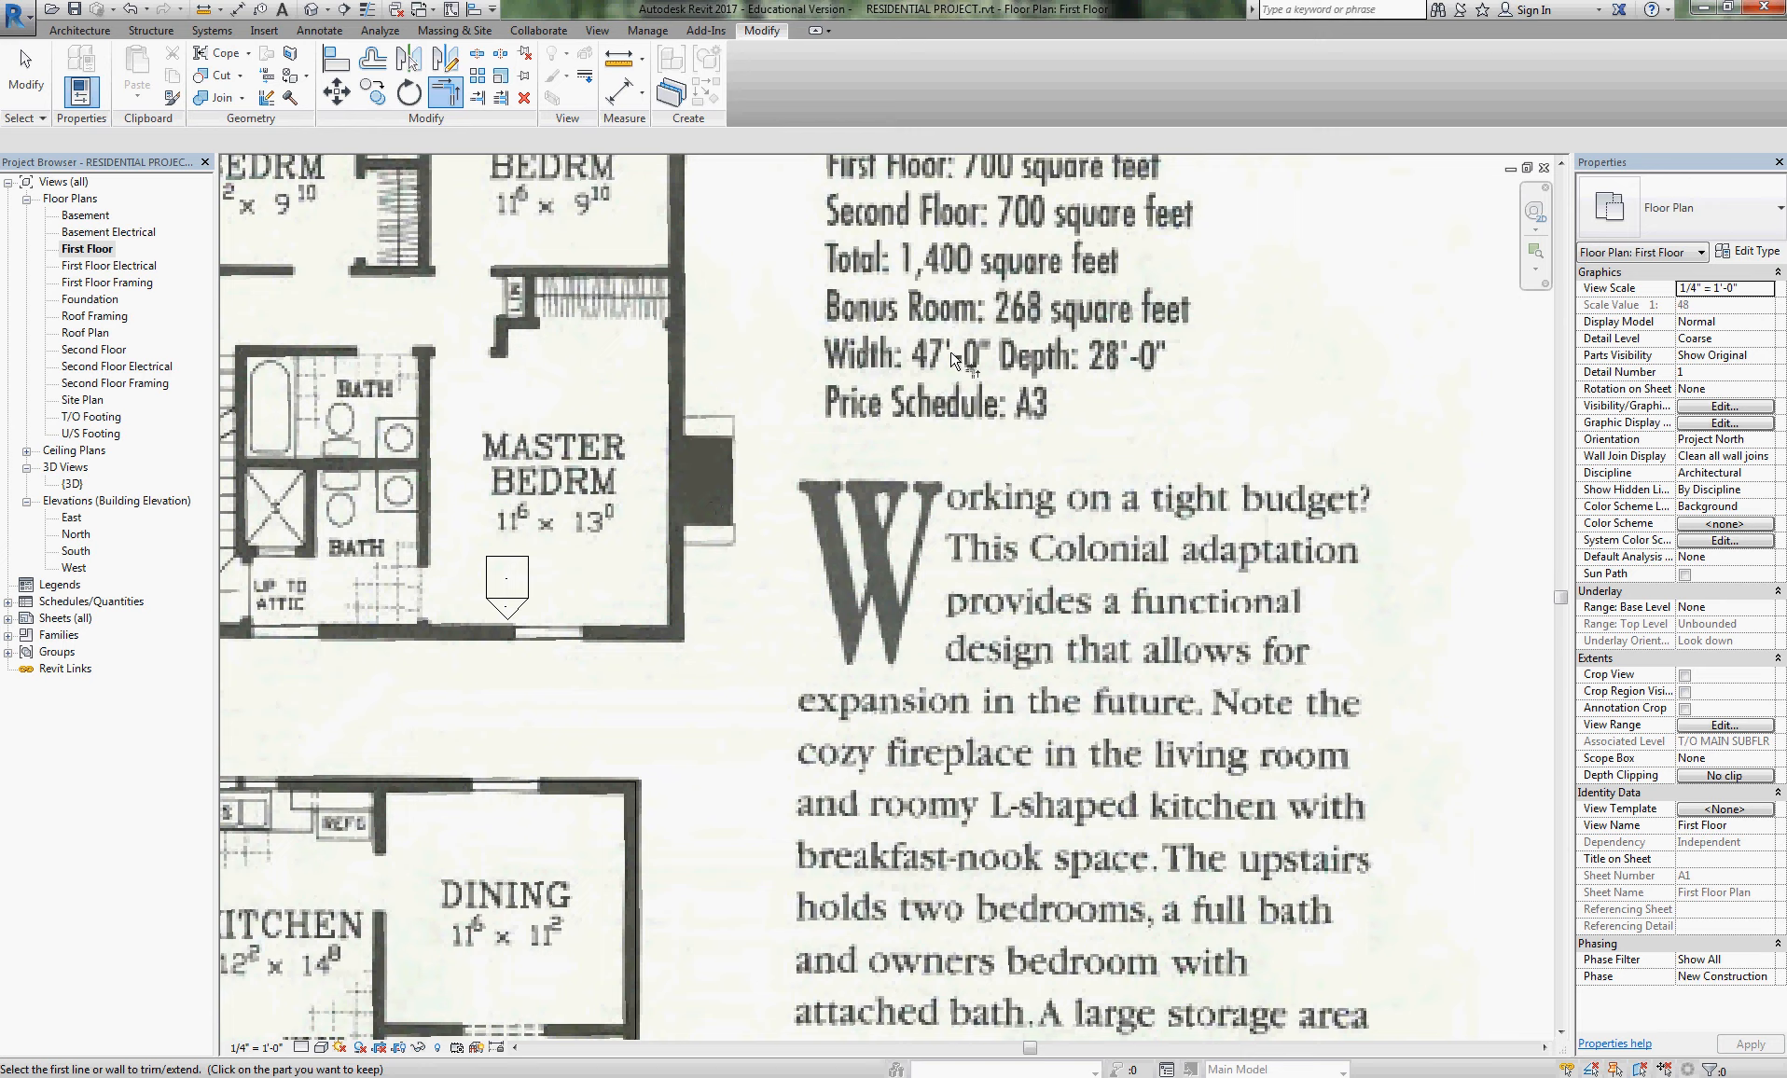
{"action": "middle_click_drag", "start_coordinate": [514, 621], "coordinate": [1339, 291]}
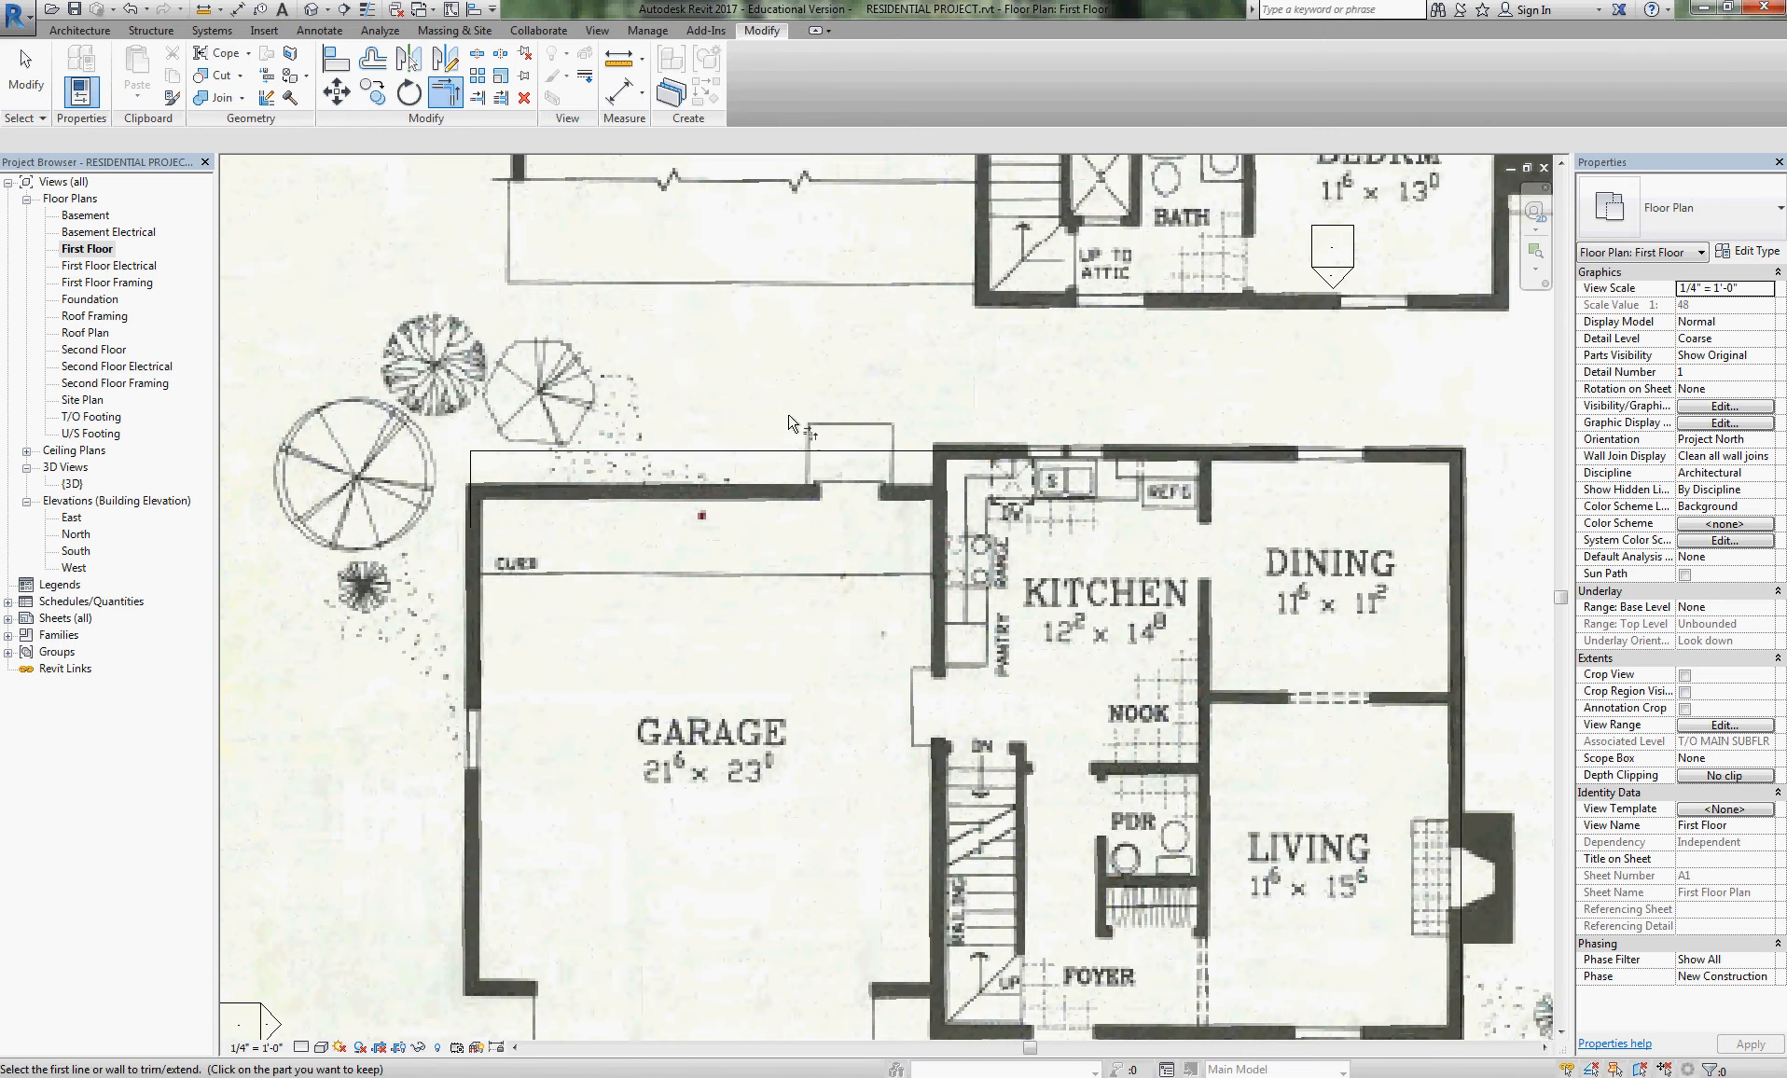
{"action": "key", "text": "Escape"}
- Set the distance between the short vertical line at the garage corner and the dining room's exterior wall line to 47'
{"action": "left_click", "coordinate": [472, 475]}
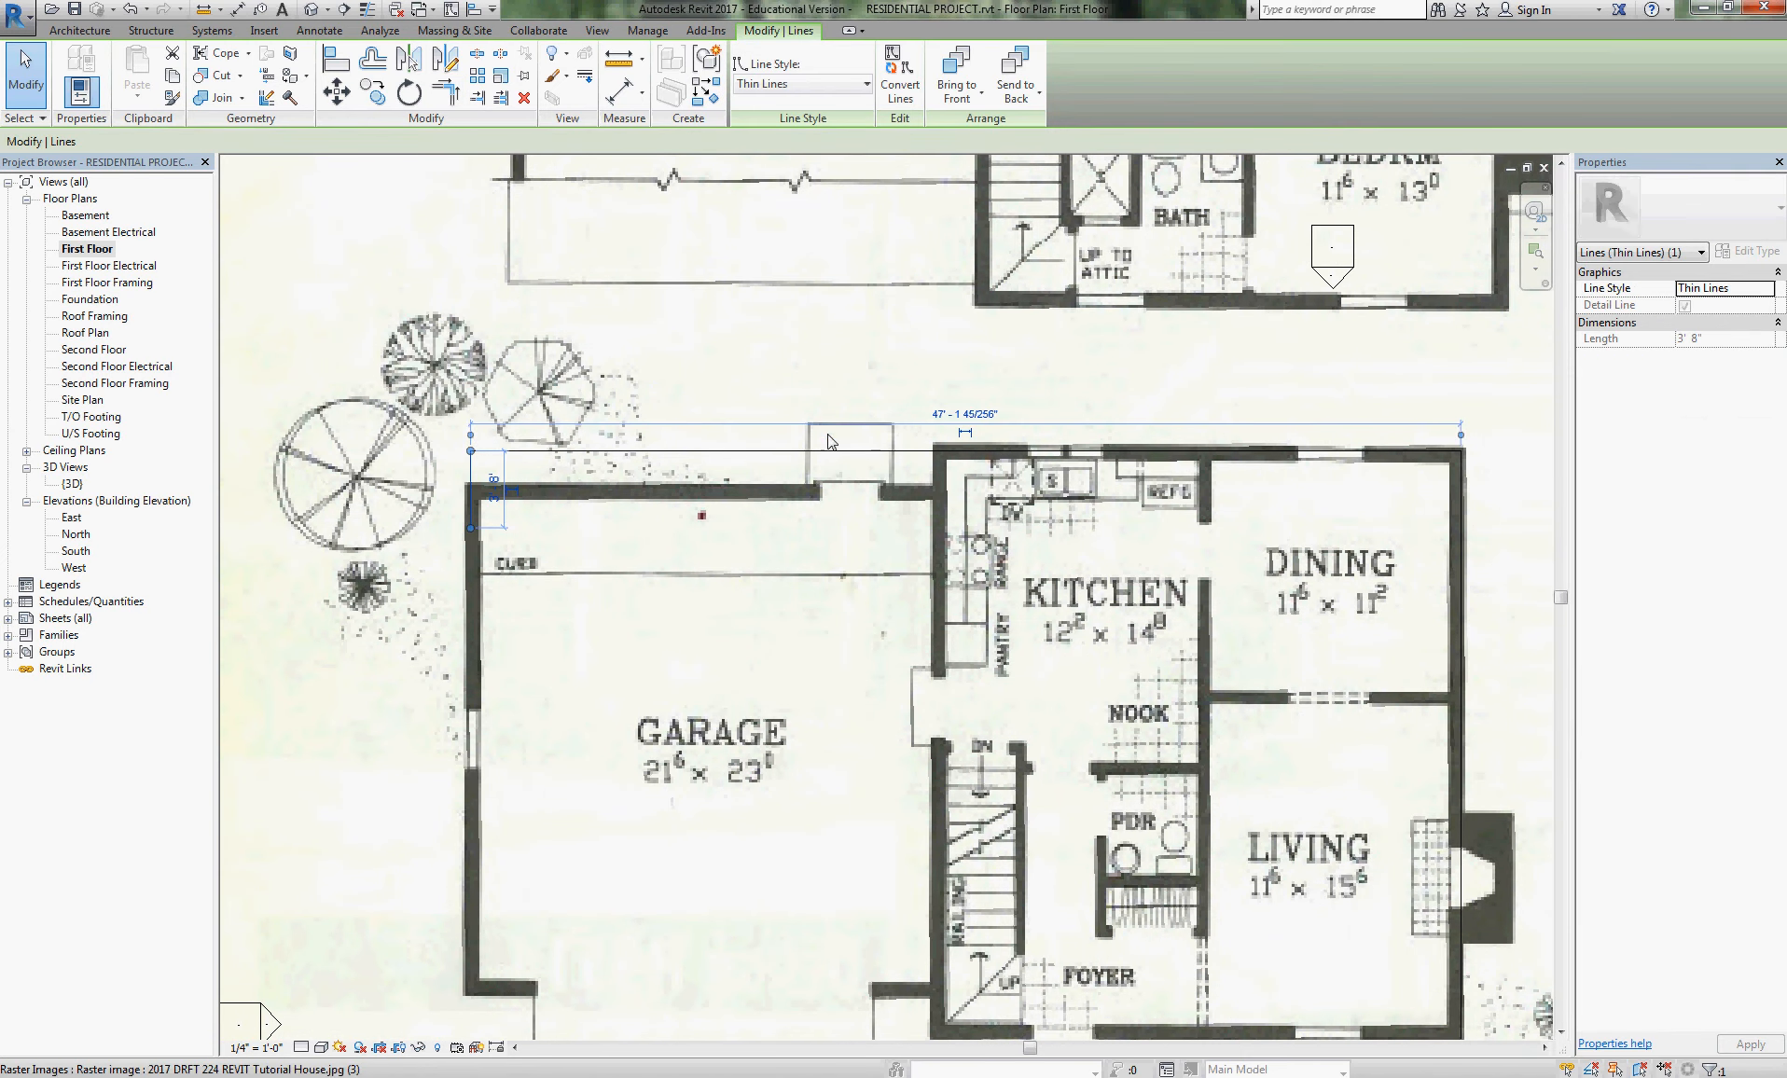
{"action": "left_click", "coordinate": [971, 416]}
{"action": "type", "text": "47"}
{"action": "key", "text": "Return"}
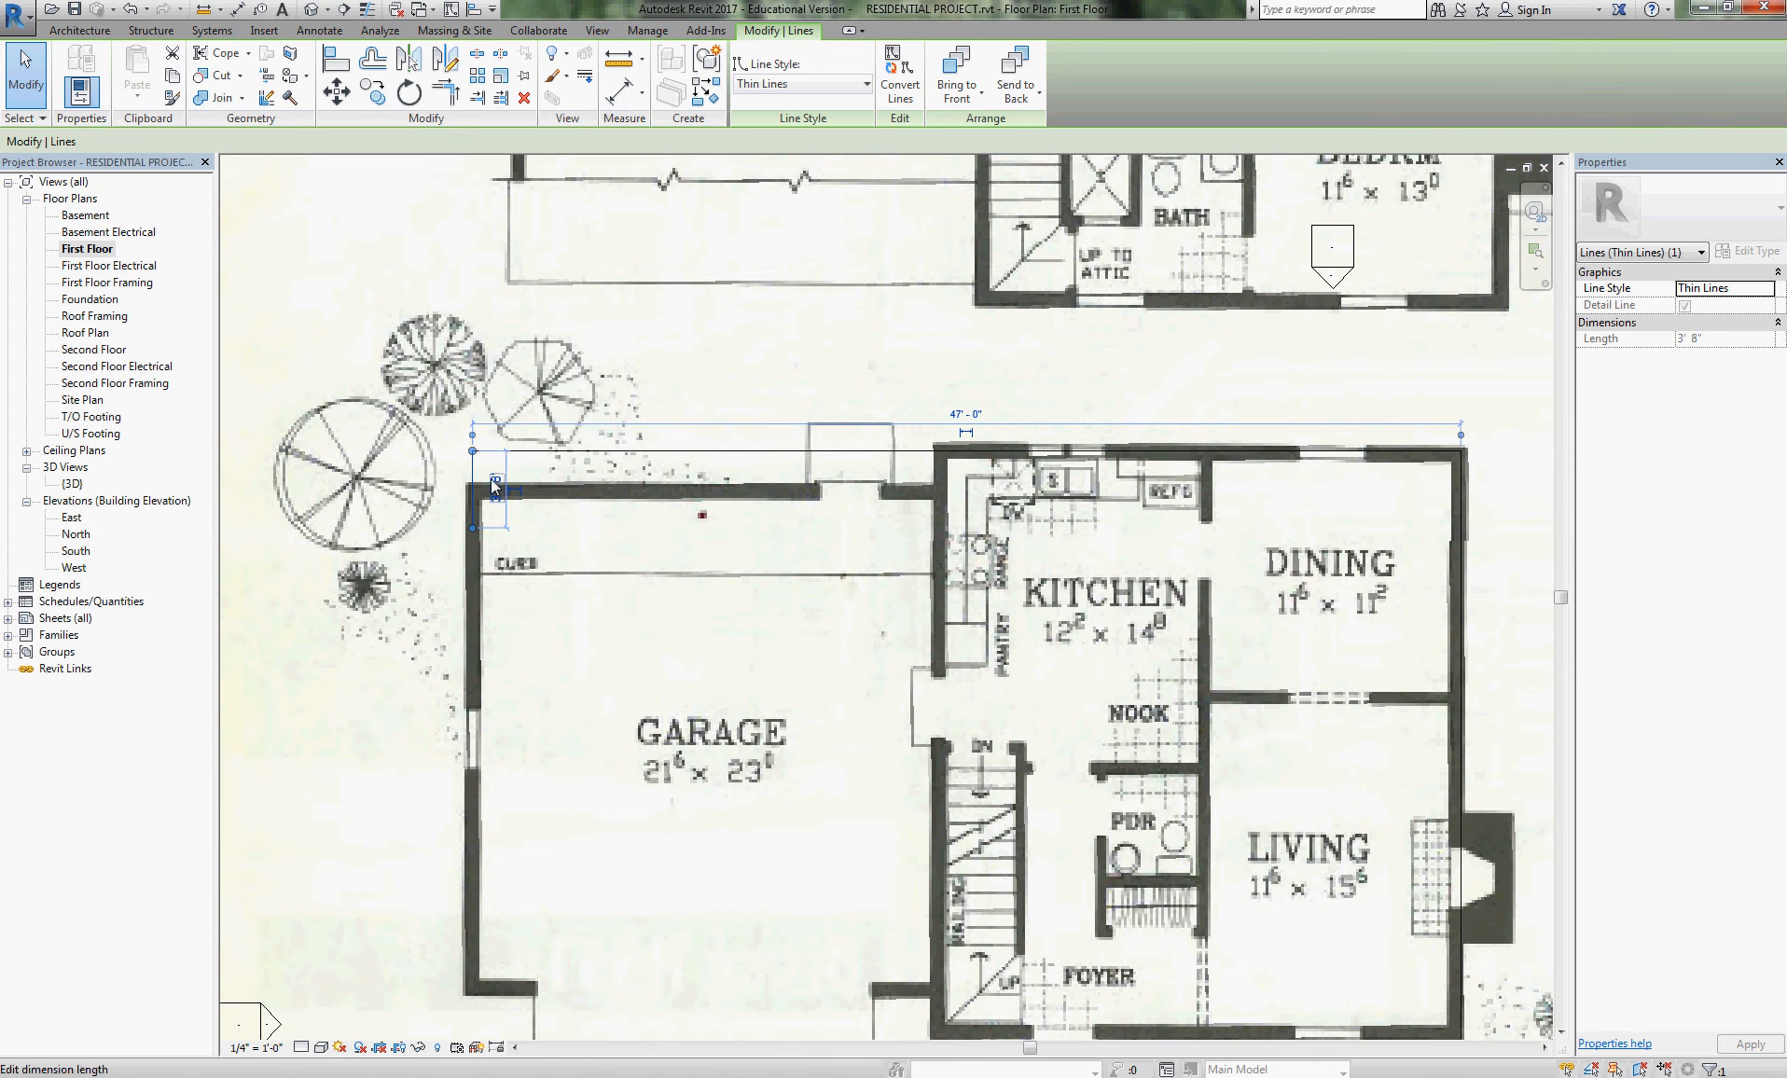
- Inspect how the short vertical line at the garage corner and its 47' dimension line up with the plan's exterior walls
{"action": "scroll", "coordinate": [494, 485], "scroll_direction": "up", "scroll_amount": 4}
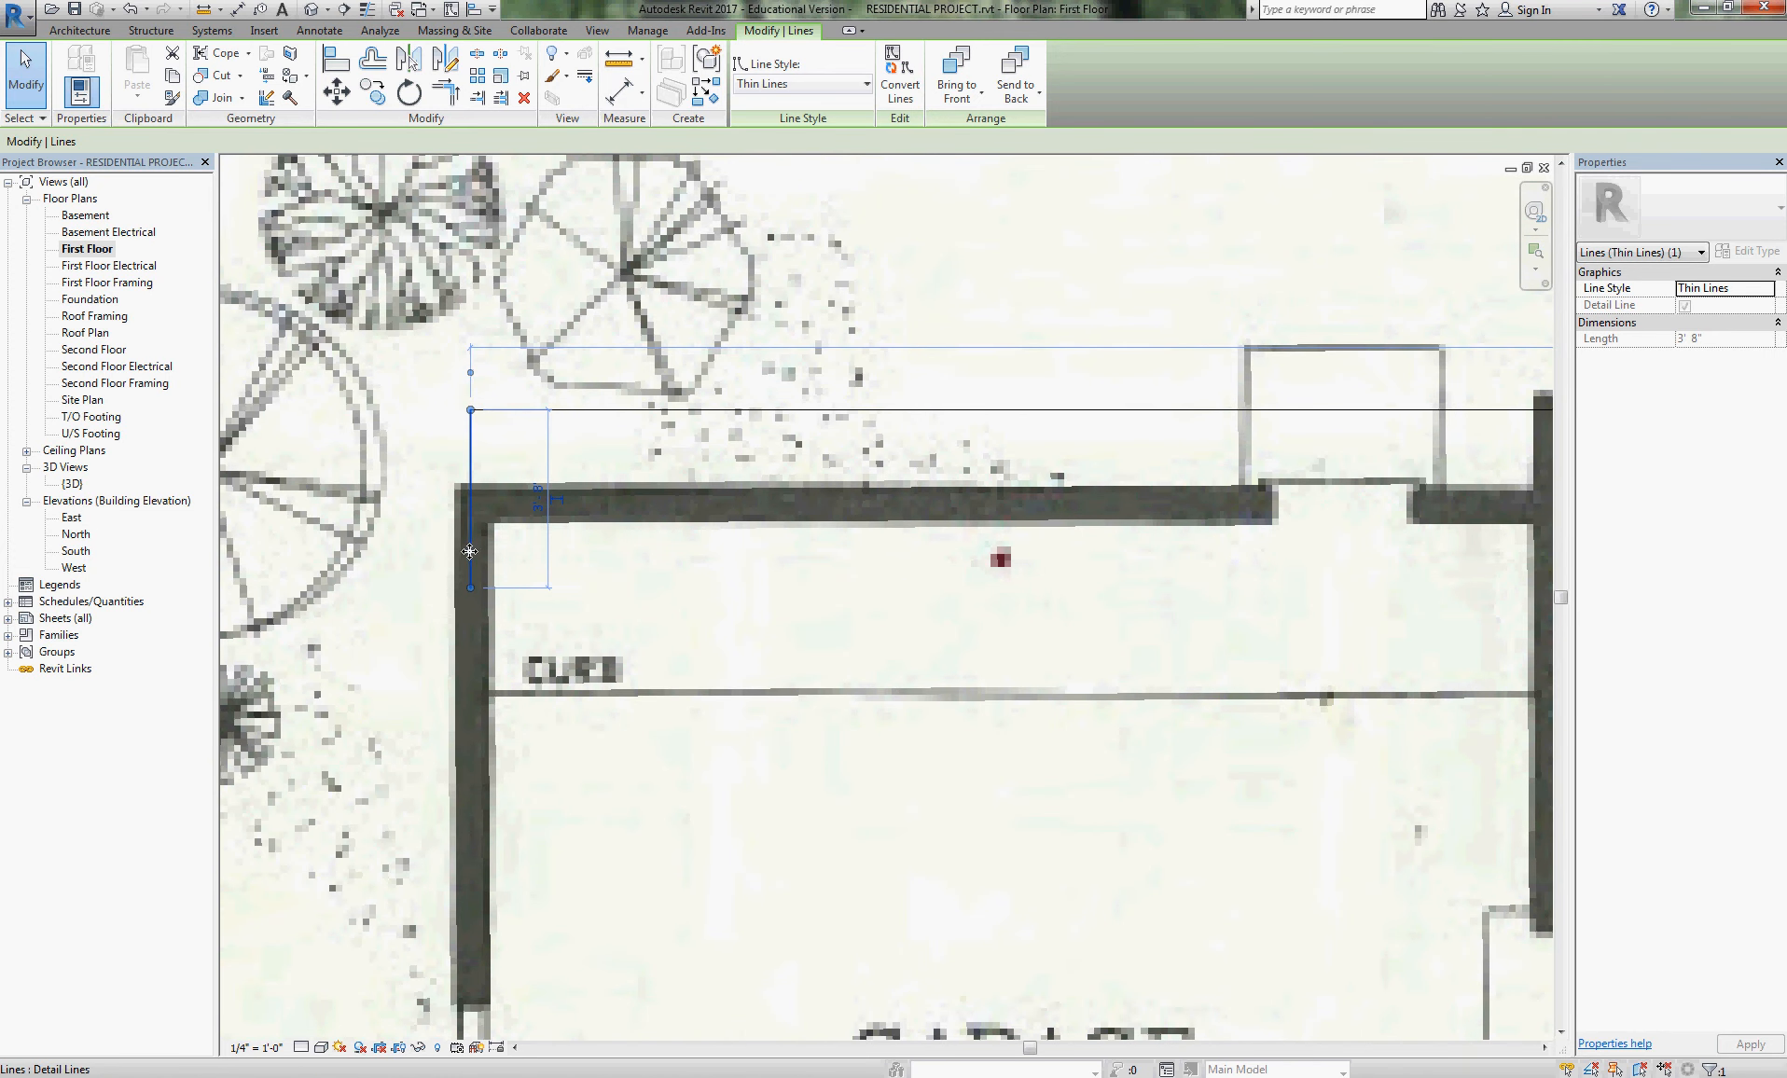
{"action": "scroll", "coordinate": [392, 550], "scroll_direction": "down", "scroll_amount": 3}
{"action": "middle_click_drag", "start_coordinate": [1048, 494], "coordinate": [721, 423]}
{"action": "scroll", "coordinate": [1280, 521], "scroll_direction": "down", "scroll_amount": 2}
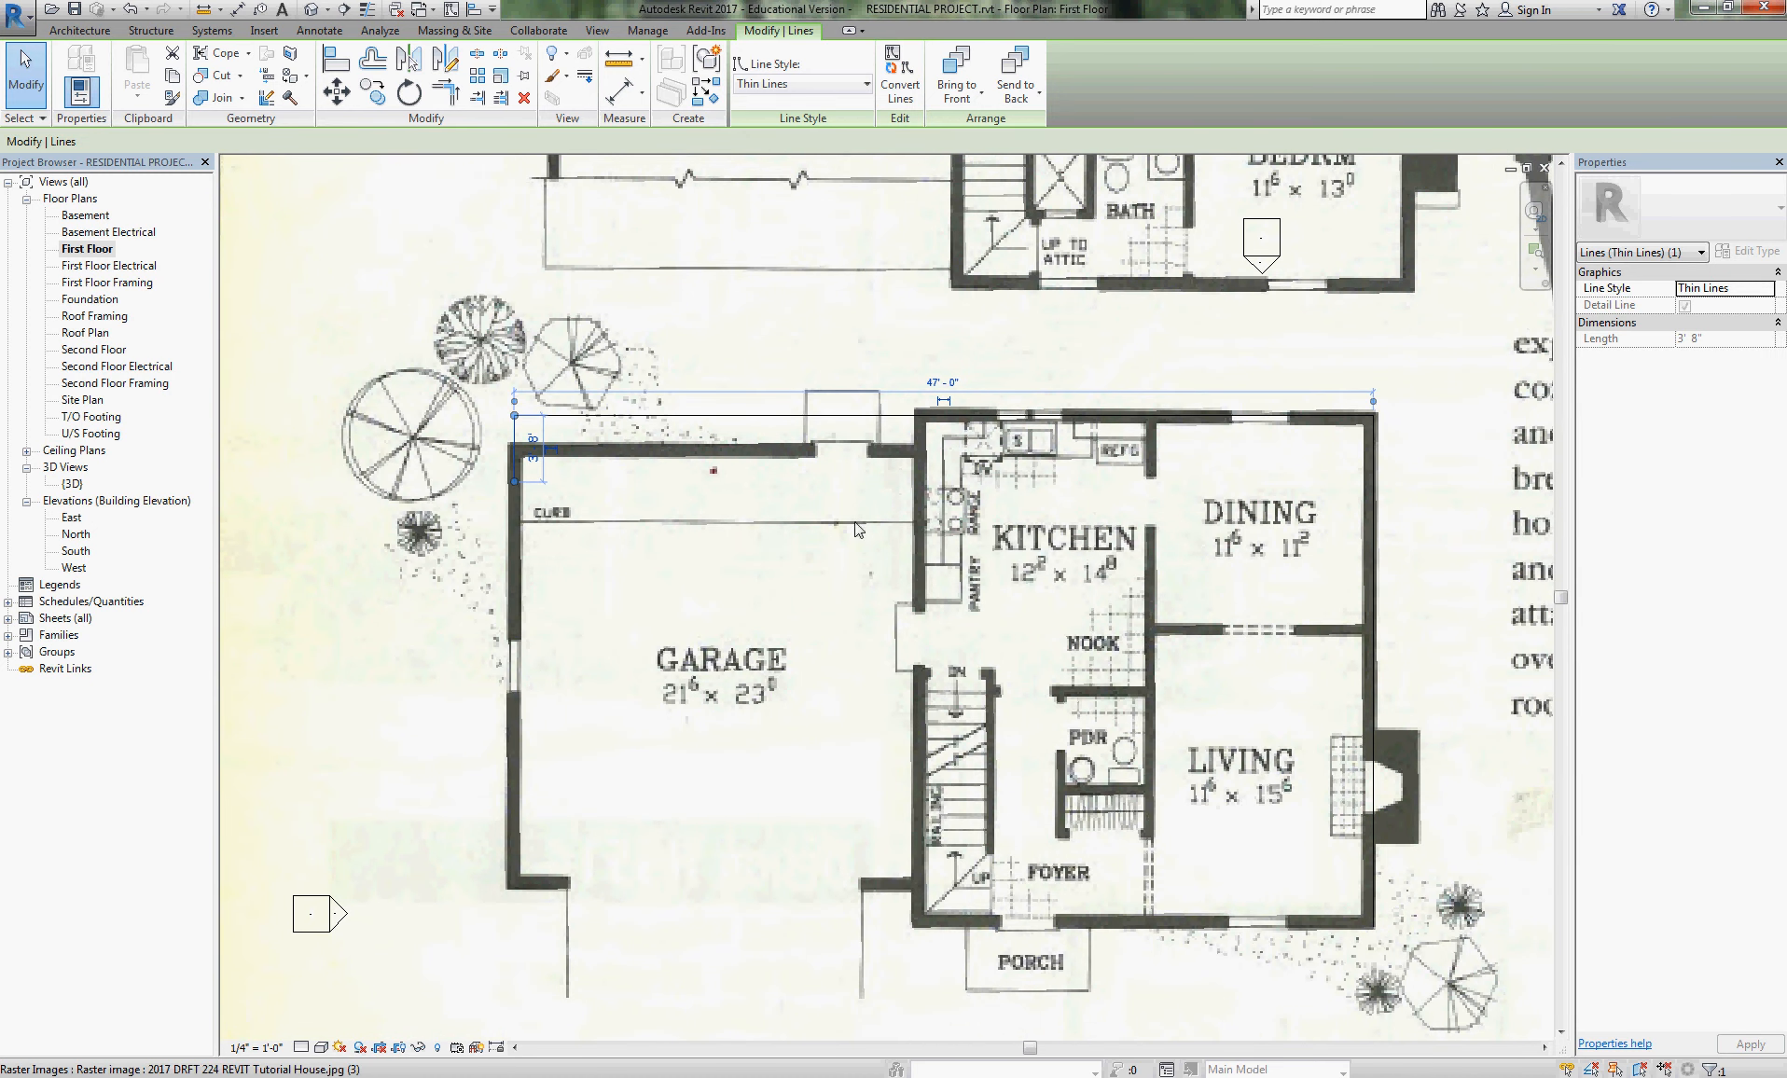
{"action": "scroll", "coordinate": [926, 388], "scroll_direction": "up", "scroll_amount": 3}
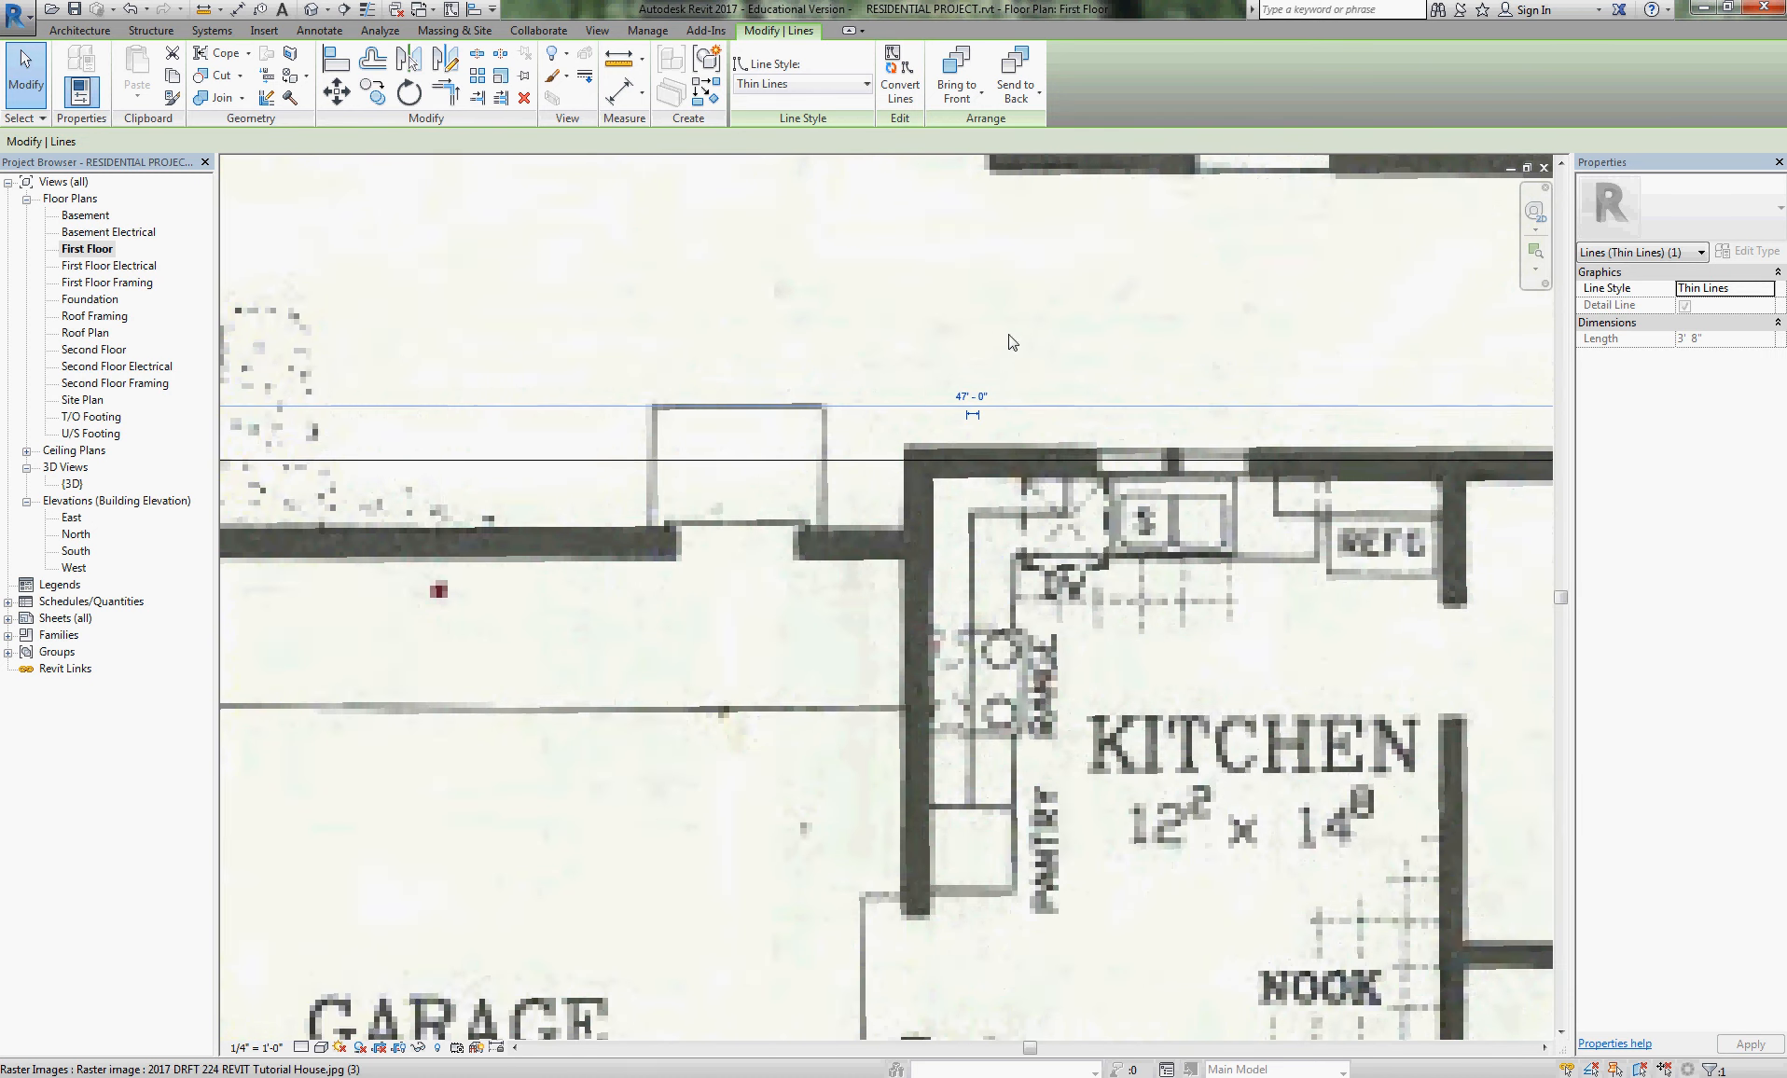
{"action": "scroll", "coordinate": [926, 388], "scroll_direction": "down", "scroll_amount": 2}
{"action": "middle_click_drag", "start_coordinate": [918, 382], "coordinate": [768, 277]}
{"action": "scroll", "coordinate": [1193, 589], "scroll_direction": "down", "scroll_amount": 2}
{"action": "middle_click_drag", "start_coordinate": [1193, 590], "coordinate": [1148, 573]}
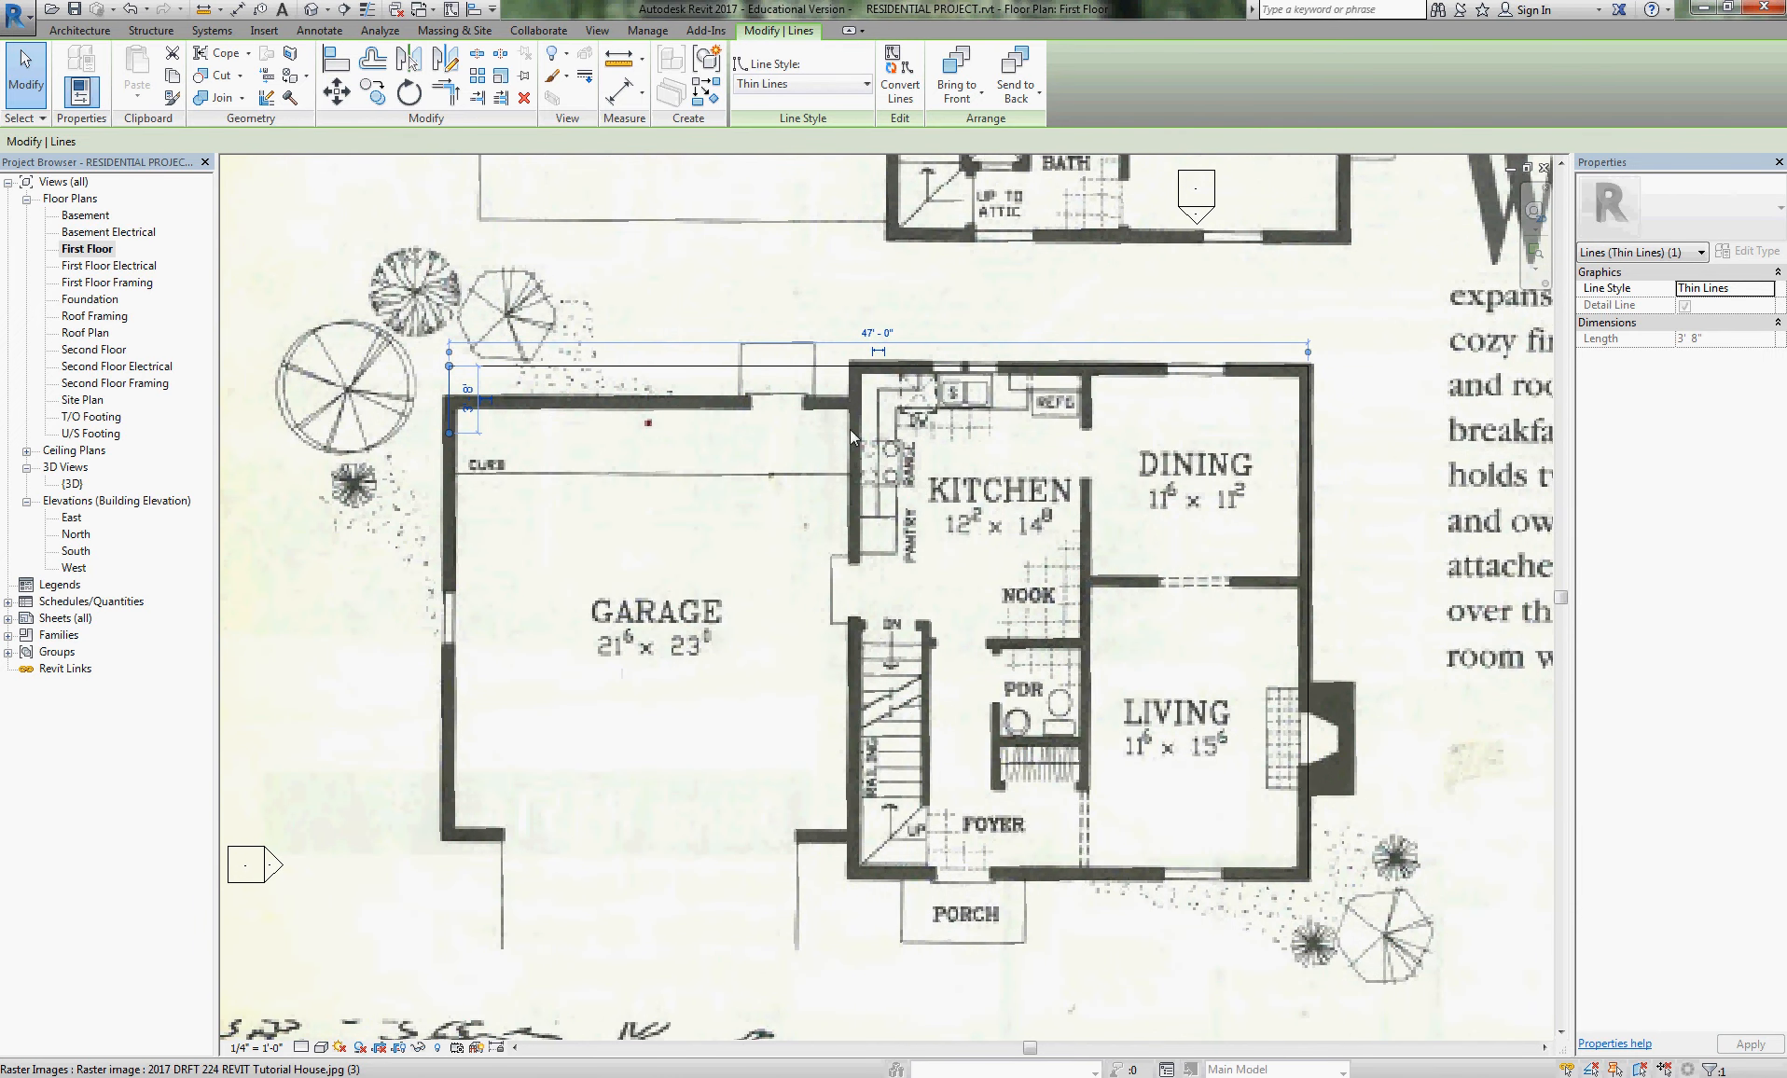
{"action": "key", "text": "Escape"}
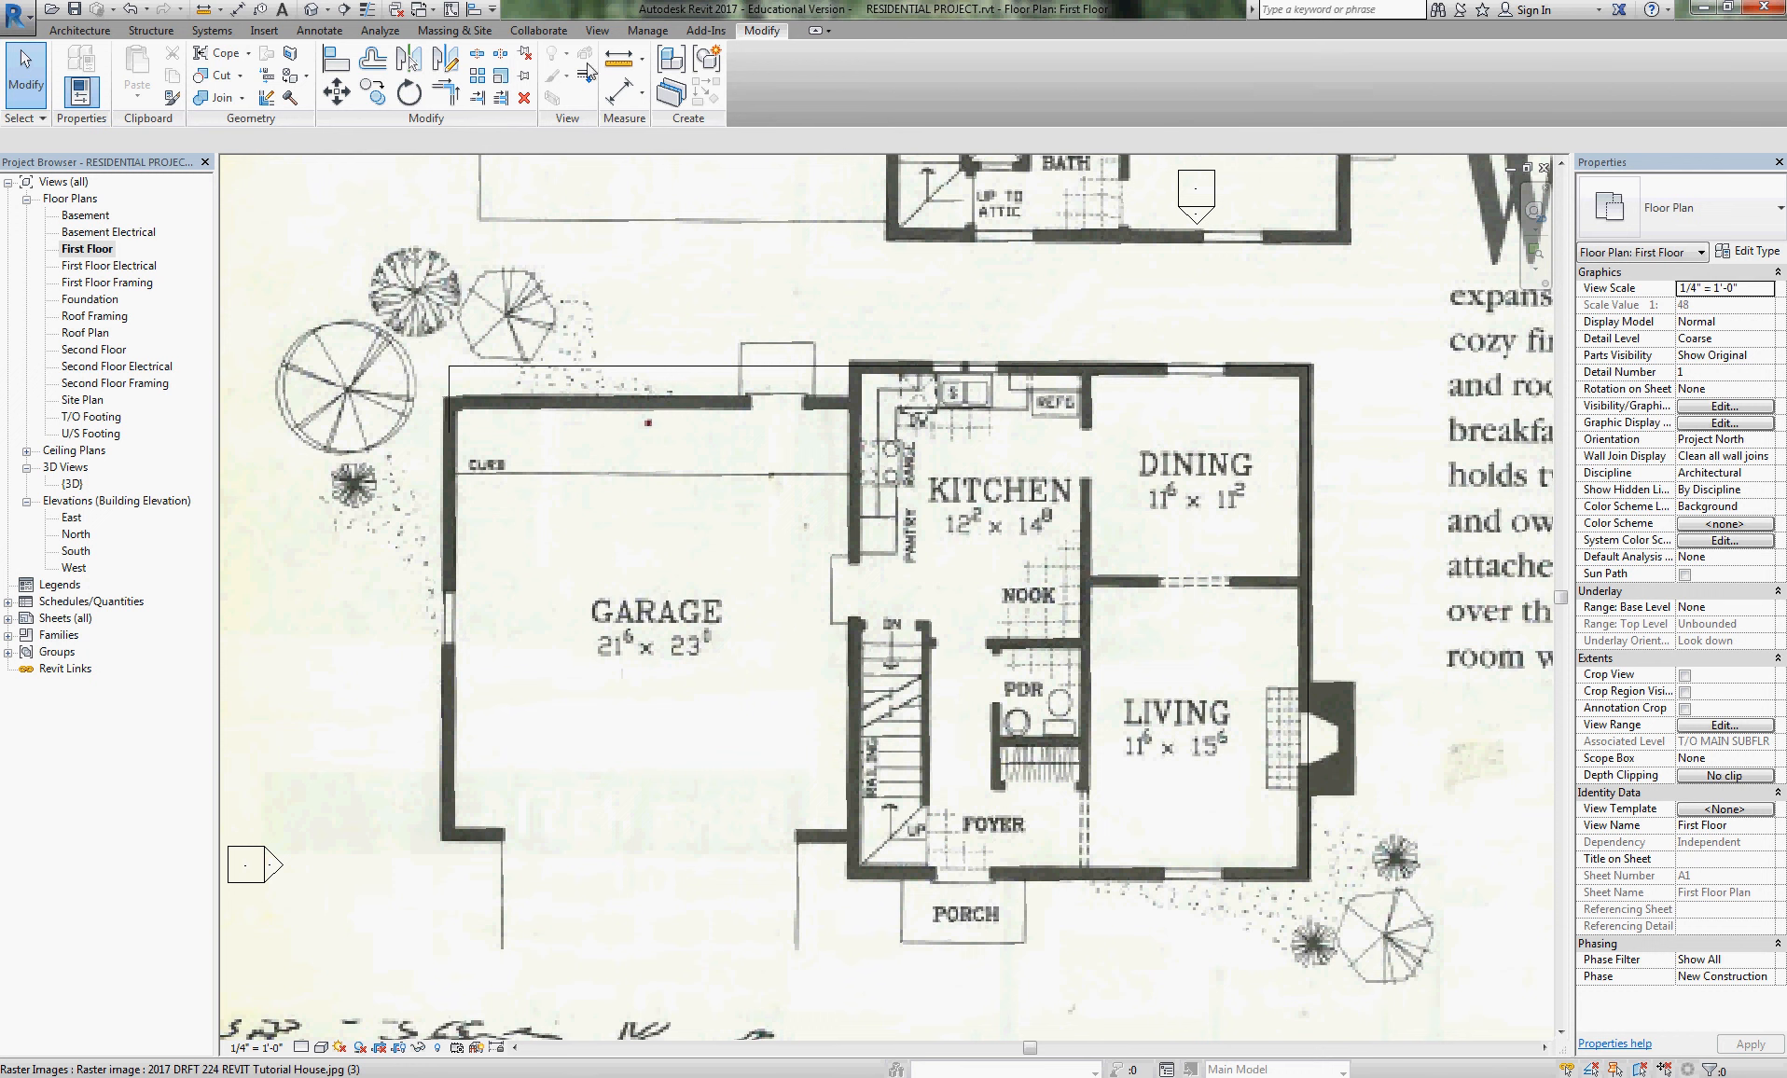
- Copy the short vertical detail line from the garage's outer corner horizontally 22' to the wall between garage and kitchen
{"action": "left_click", "coordinate": [456, 375]}
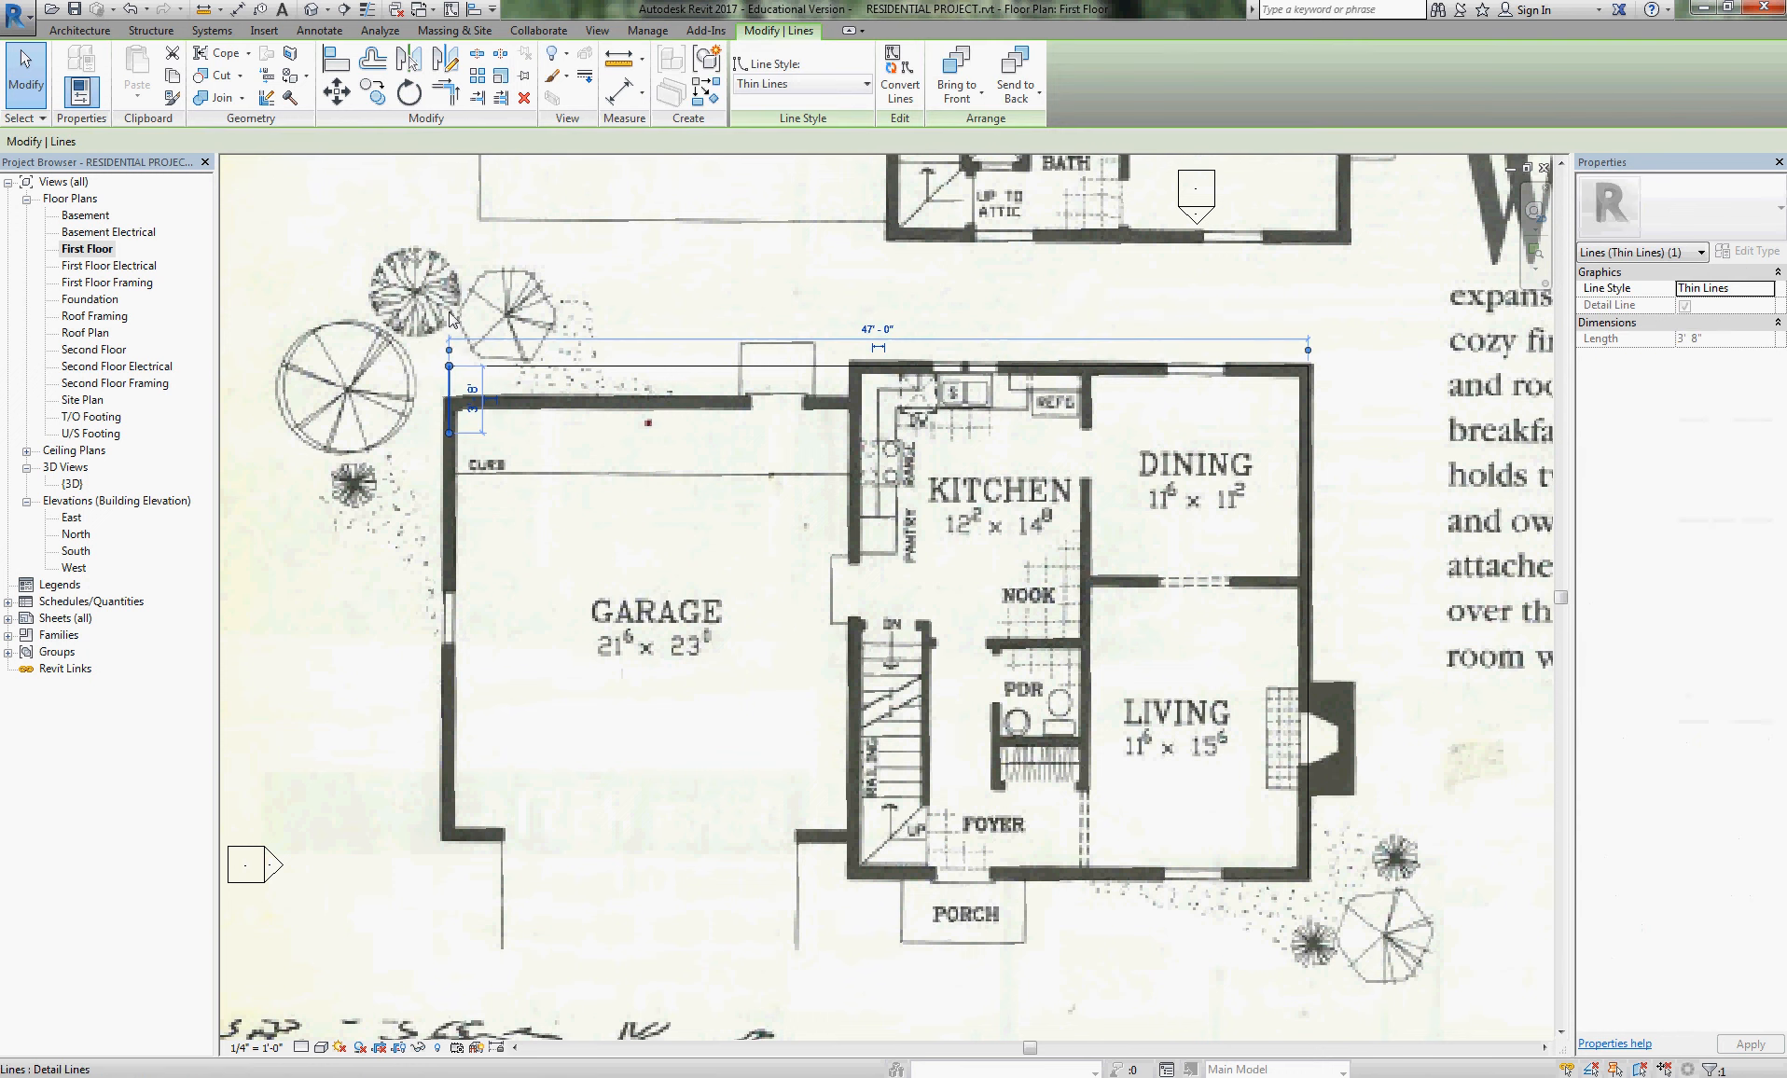
{"action": "left_click", "coordinate": [376, 96]}
{"action": "left_click", "coordinate": [462, 367]}
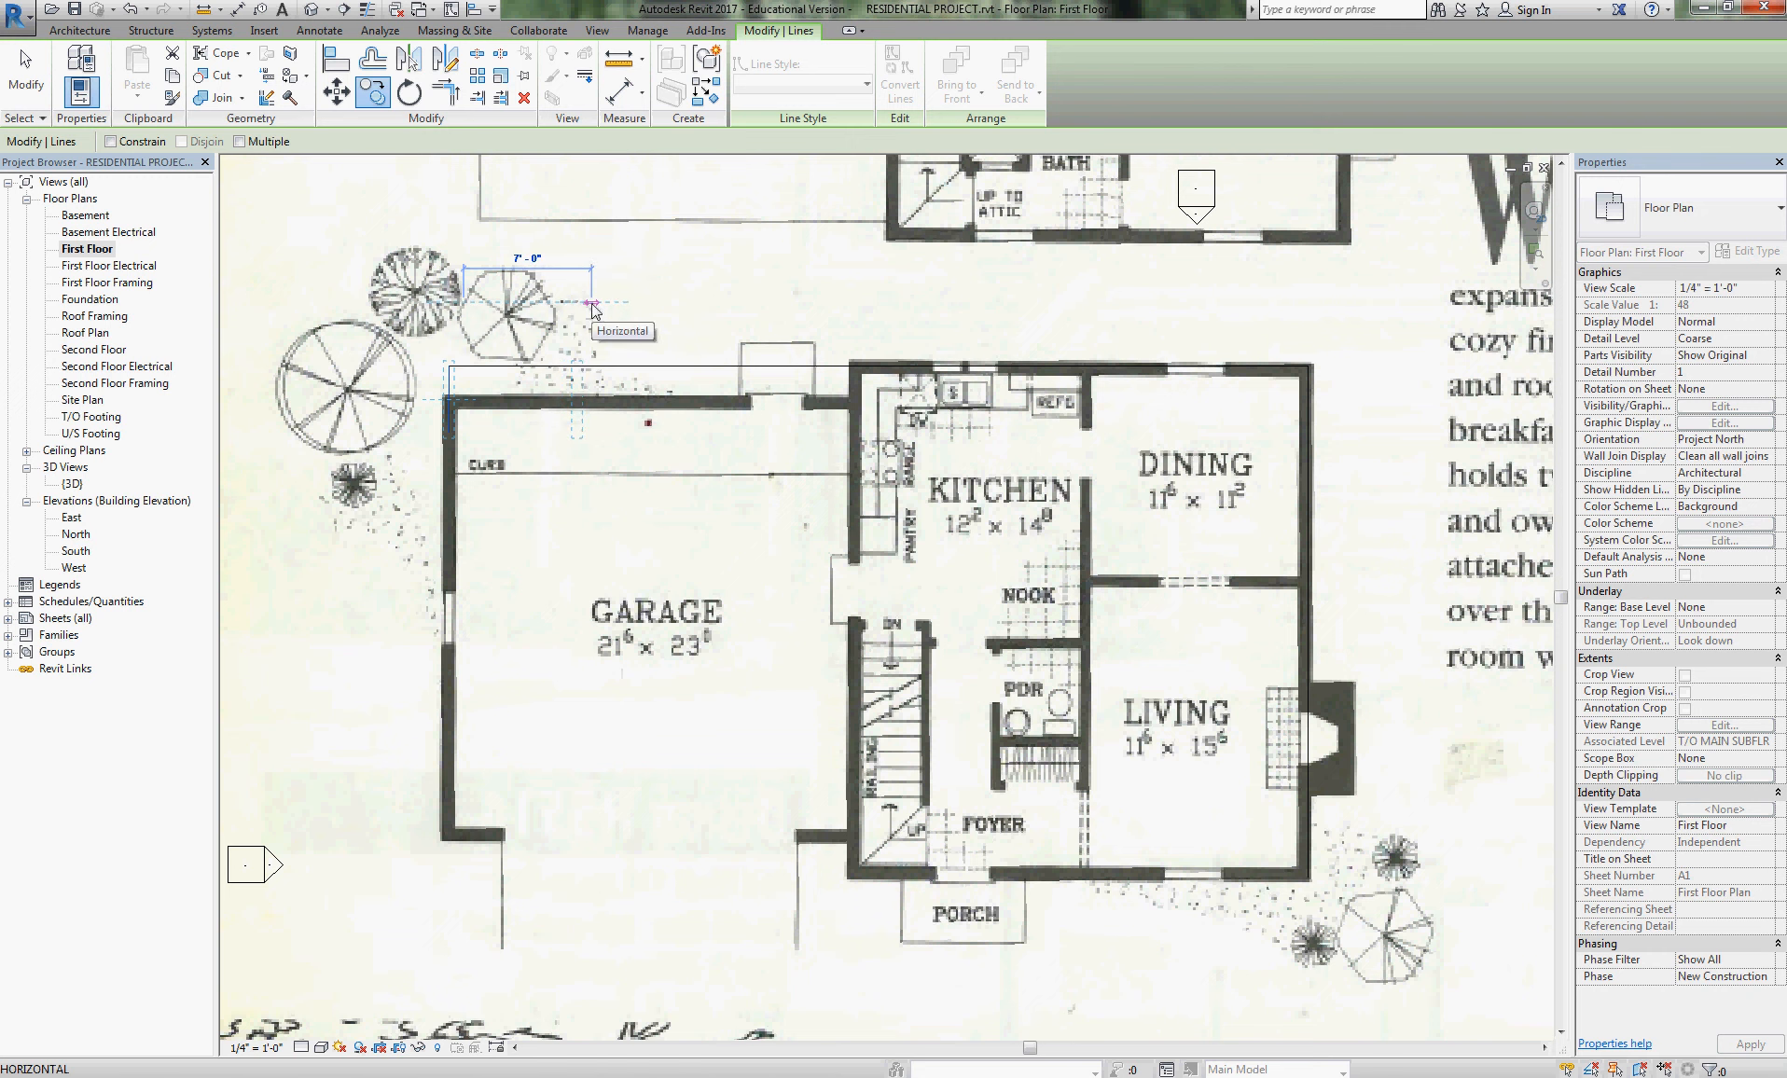
{"action": "type", "text": "22"}
{"action": "key", "text": "Return"}
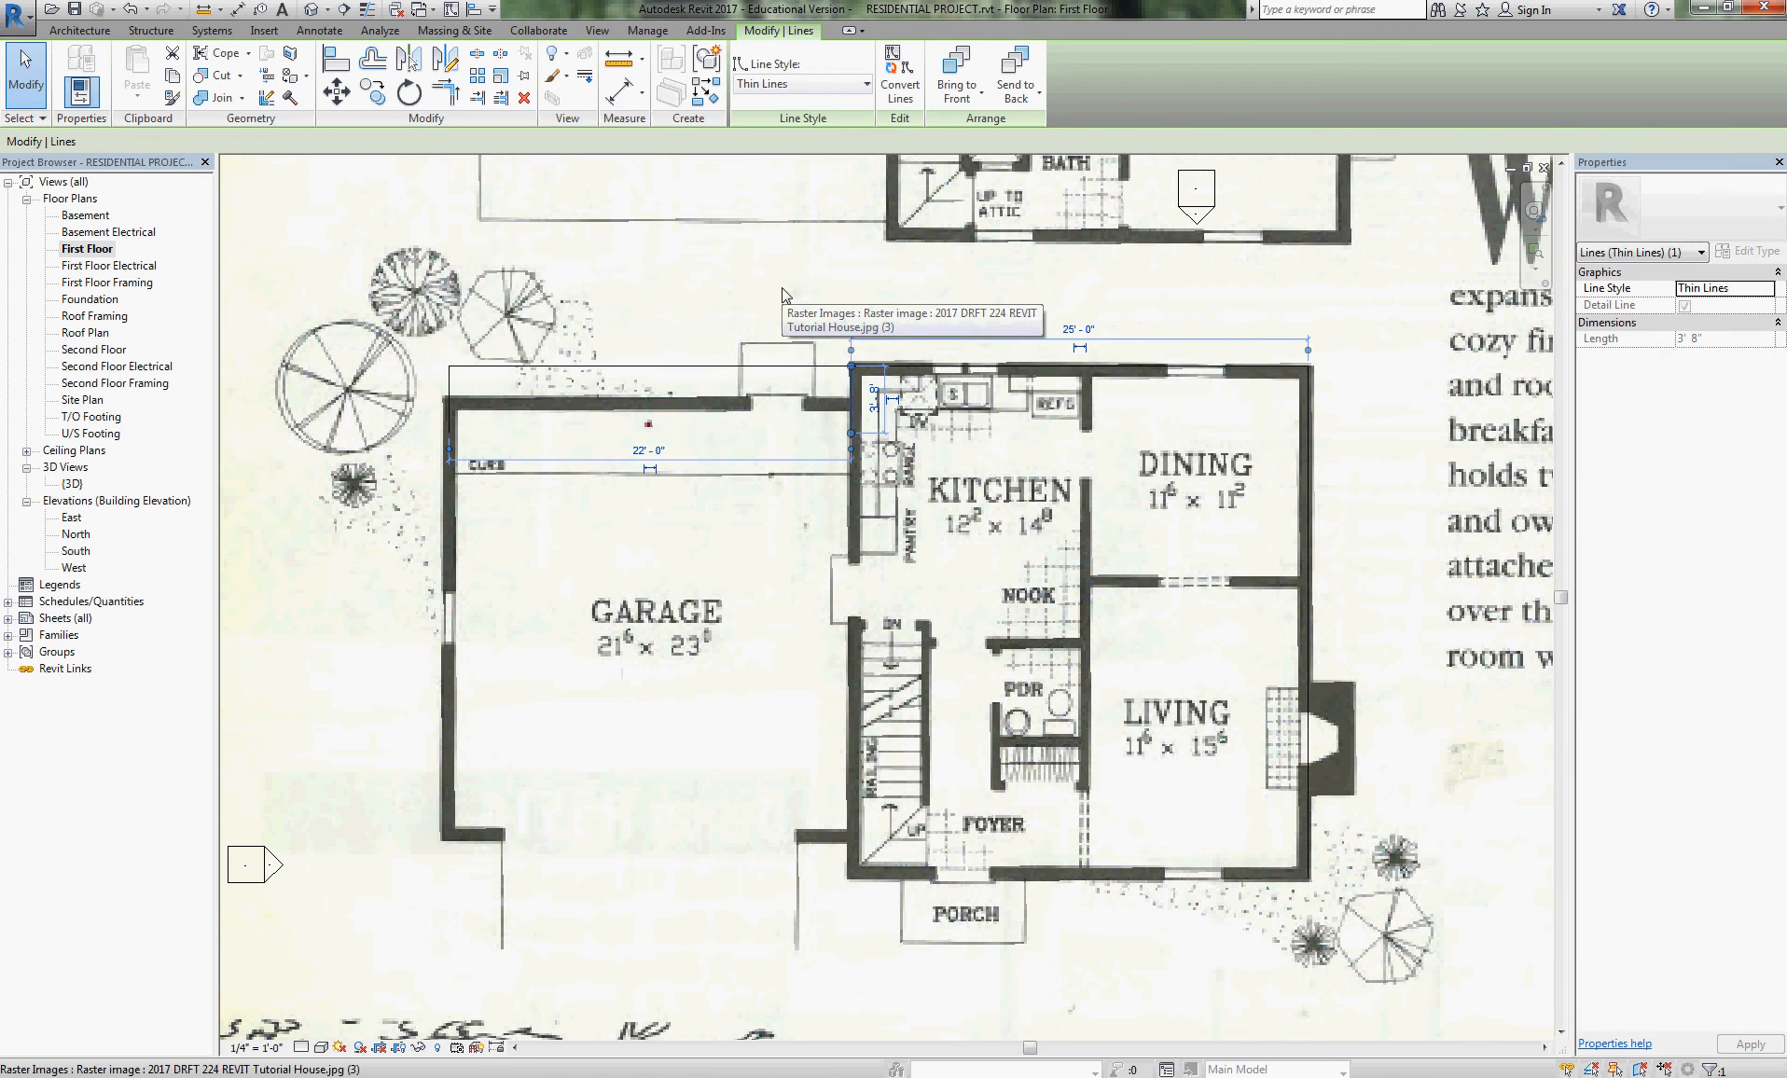
{"action": "scroll", "coordinate": [880, 385], "scroll_direction": "up", "scroll_amount": 5}
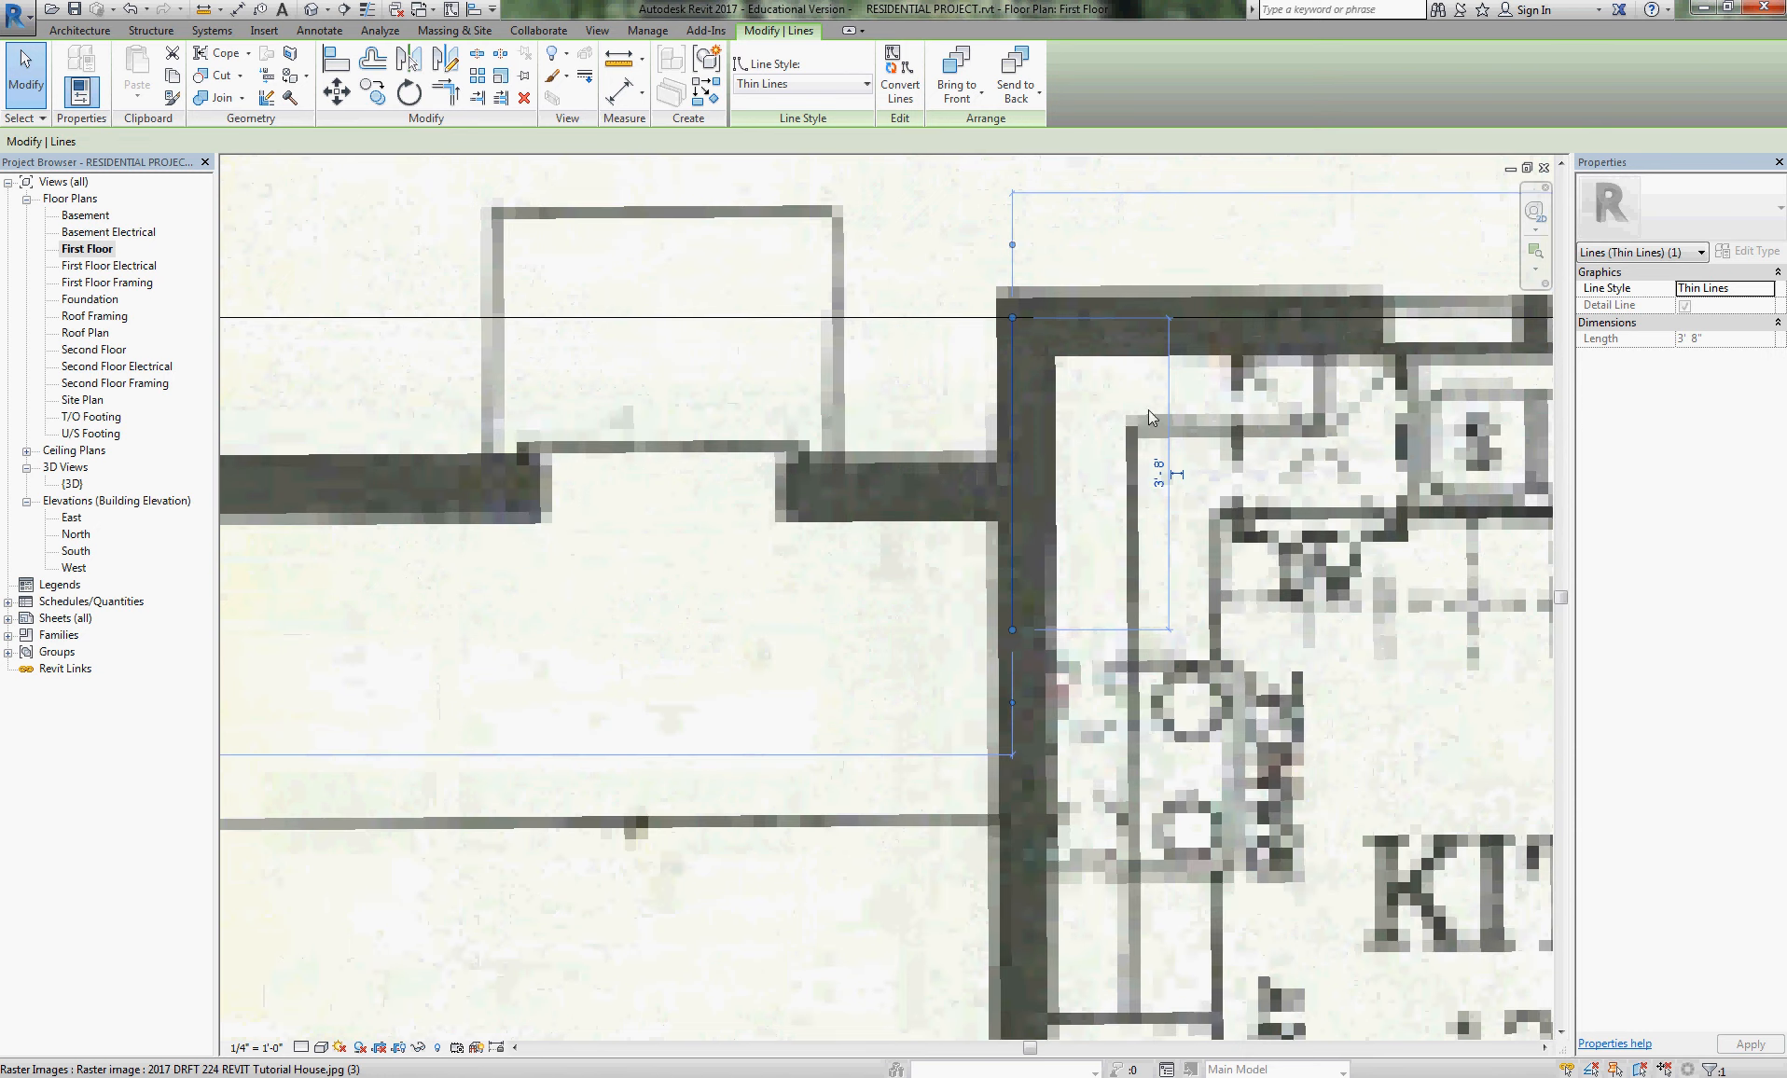
{"action": "key", "text": "Escape"}
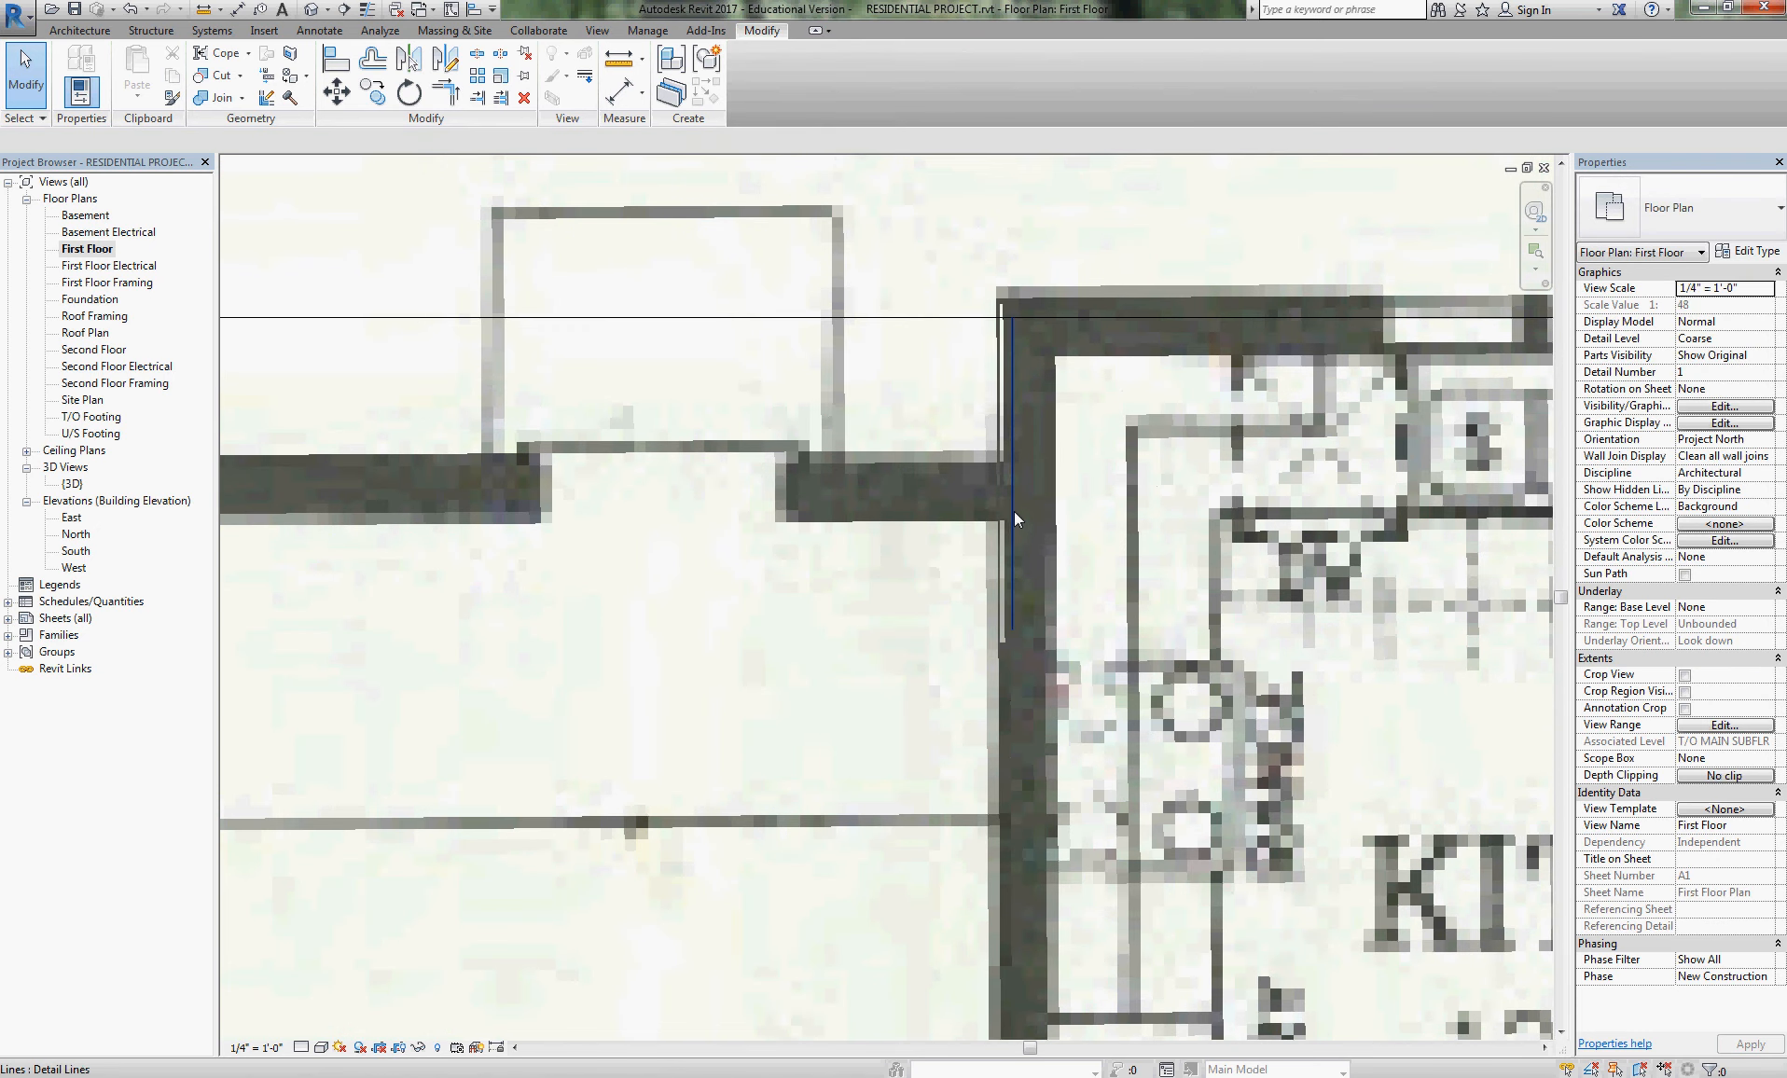
- Trim the copied vertical line and the horizontal line to a corner at the kitchen, keeping the horizontal part over the house
{"action": "scroll", "coordinate": [1014, 511], "scroll_direction": "down", "scroll_amount": 3}
{"action": "scroll", "coordinate": [887, 440], "scroll_direction": "down", "scroll_amount": 1}
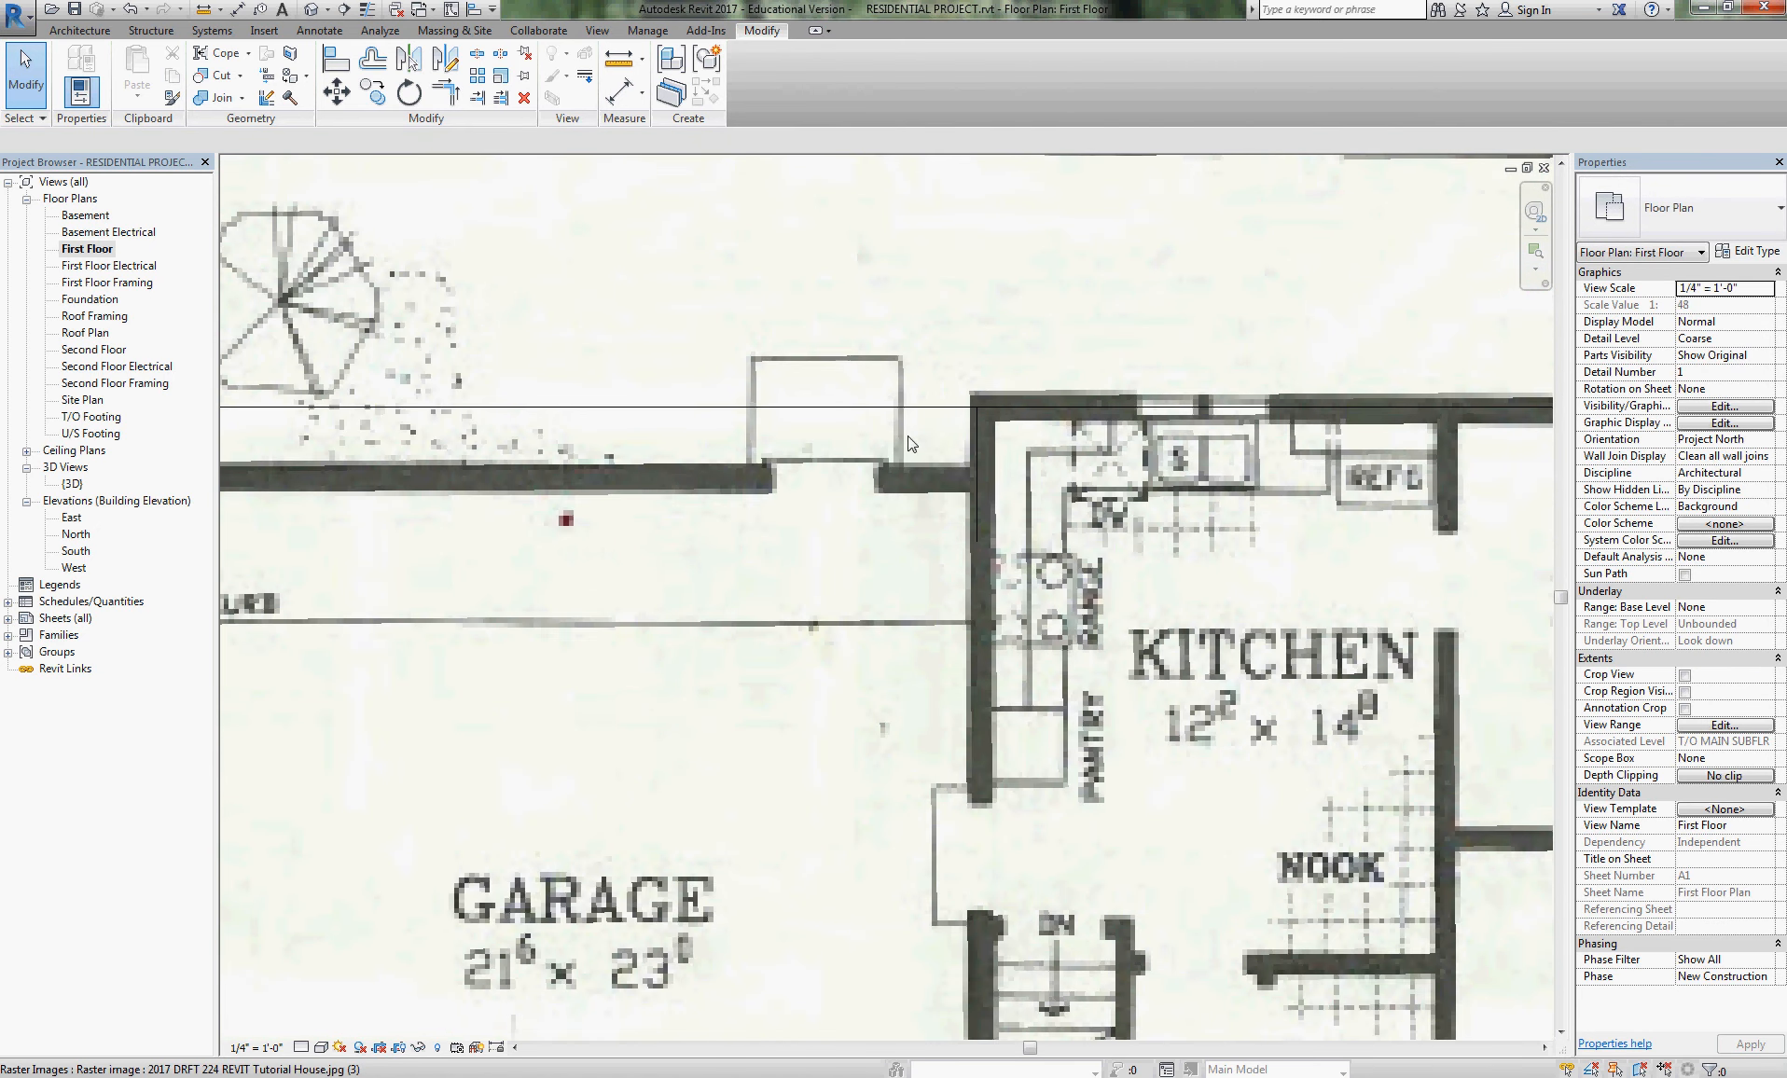
{"action": "scroll", "coordinate": [980, 415], "scroll_direction": "down", "scroll_amount": 1}
{"action": "left_click", "coordinate": [949, 425]}
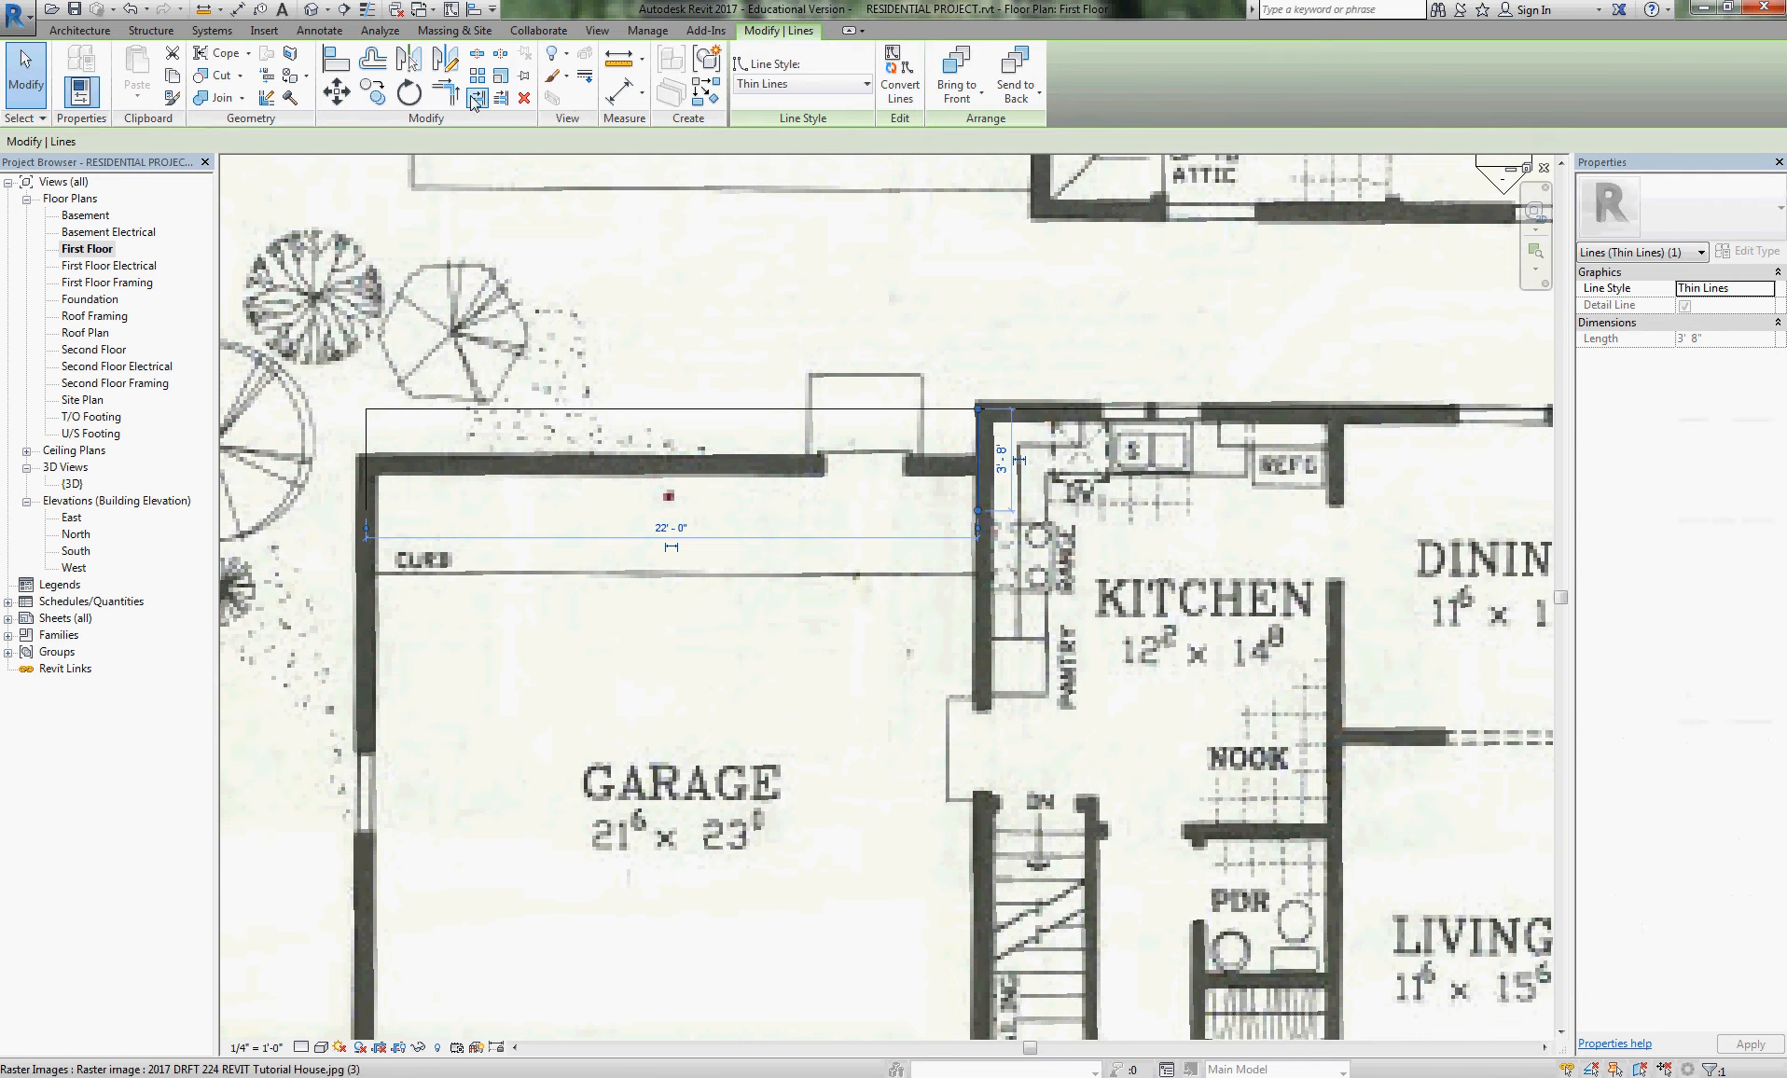
{"action": "left_click", "coordinate": [446, 91]}
{"action": "left_click", "coordinate": [976, 437]}
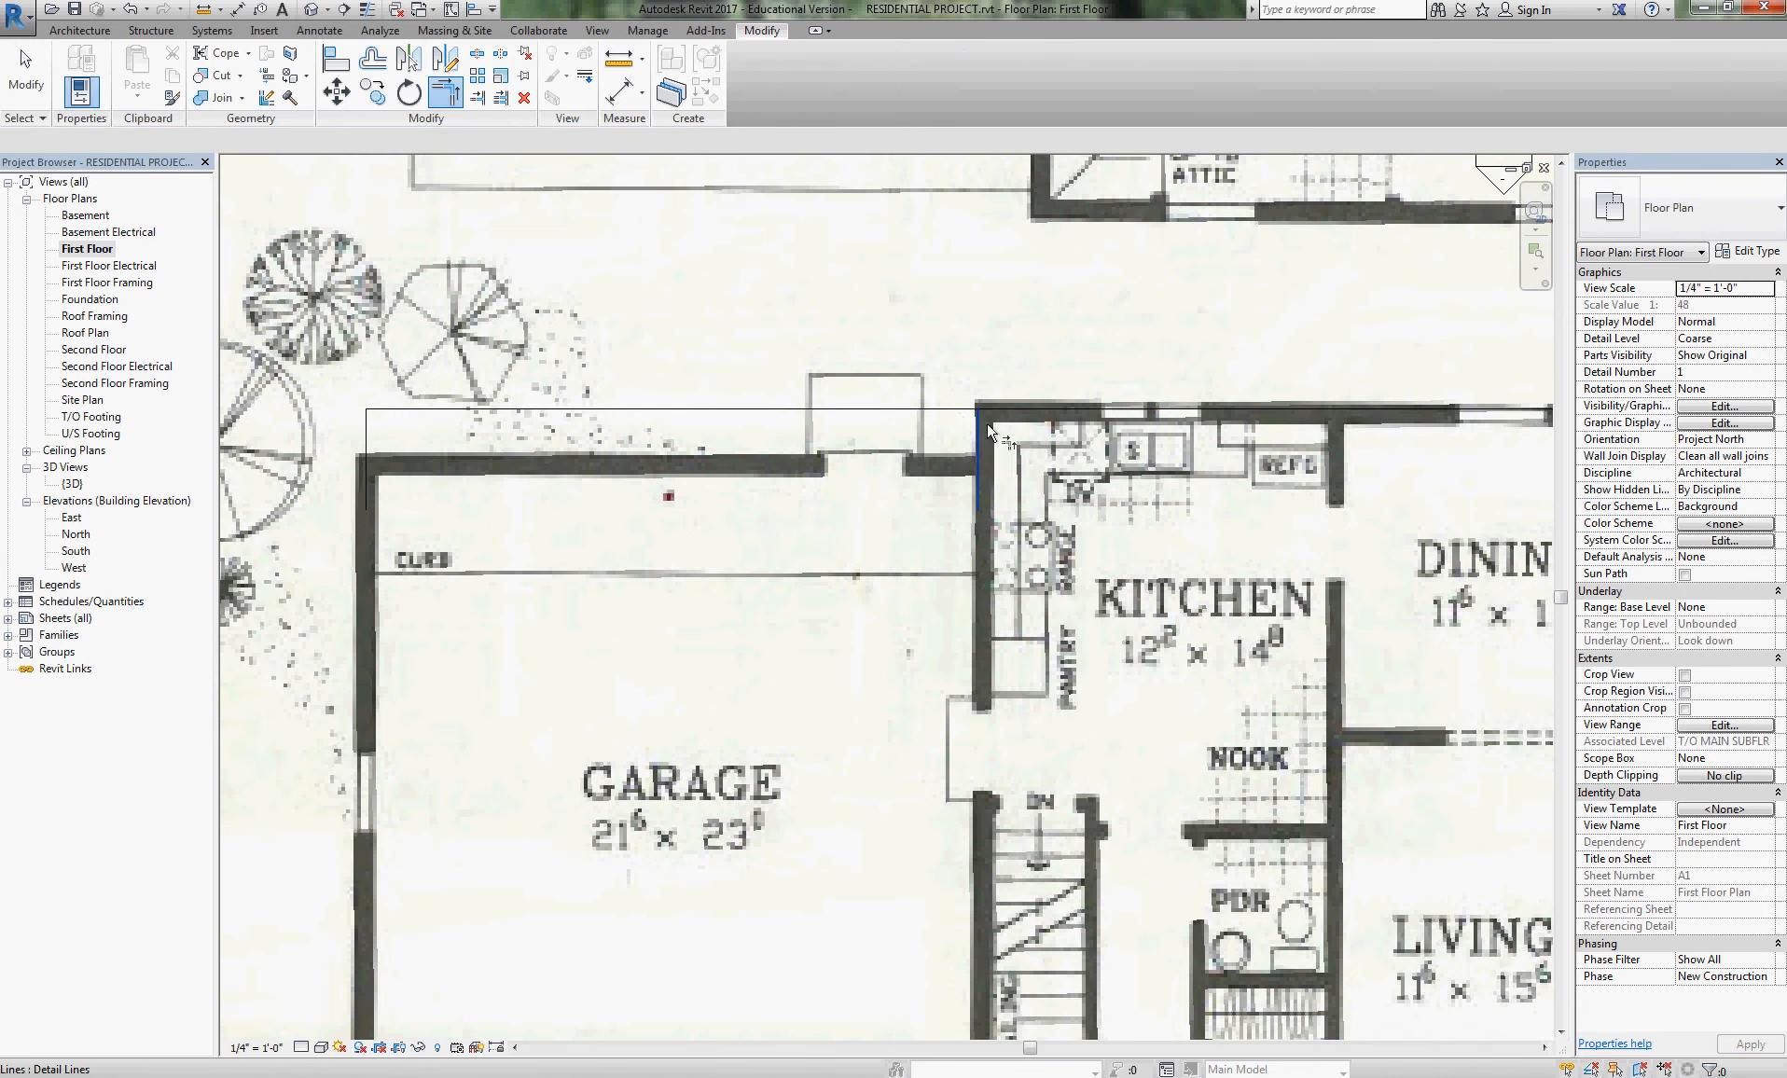
{"action": "left_click", "coordinate": [989, 407]}
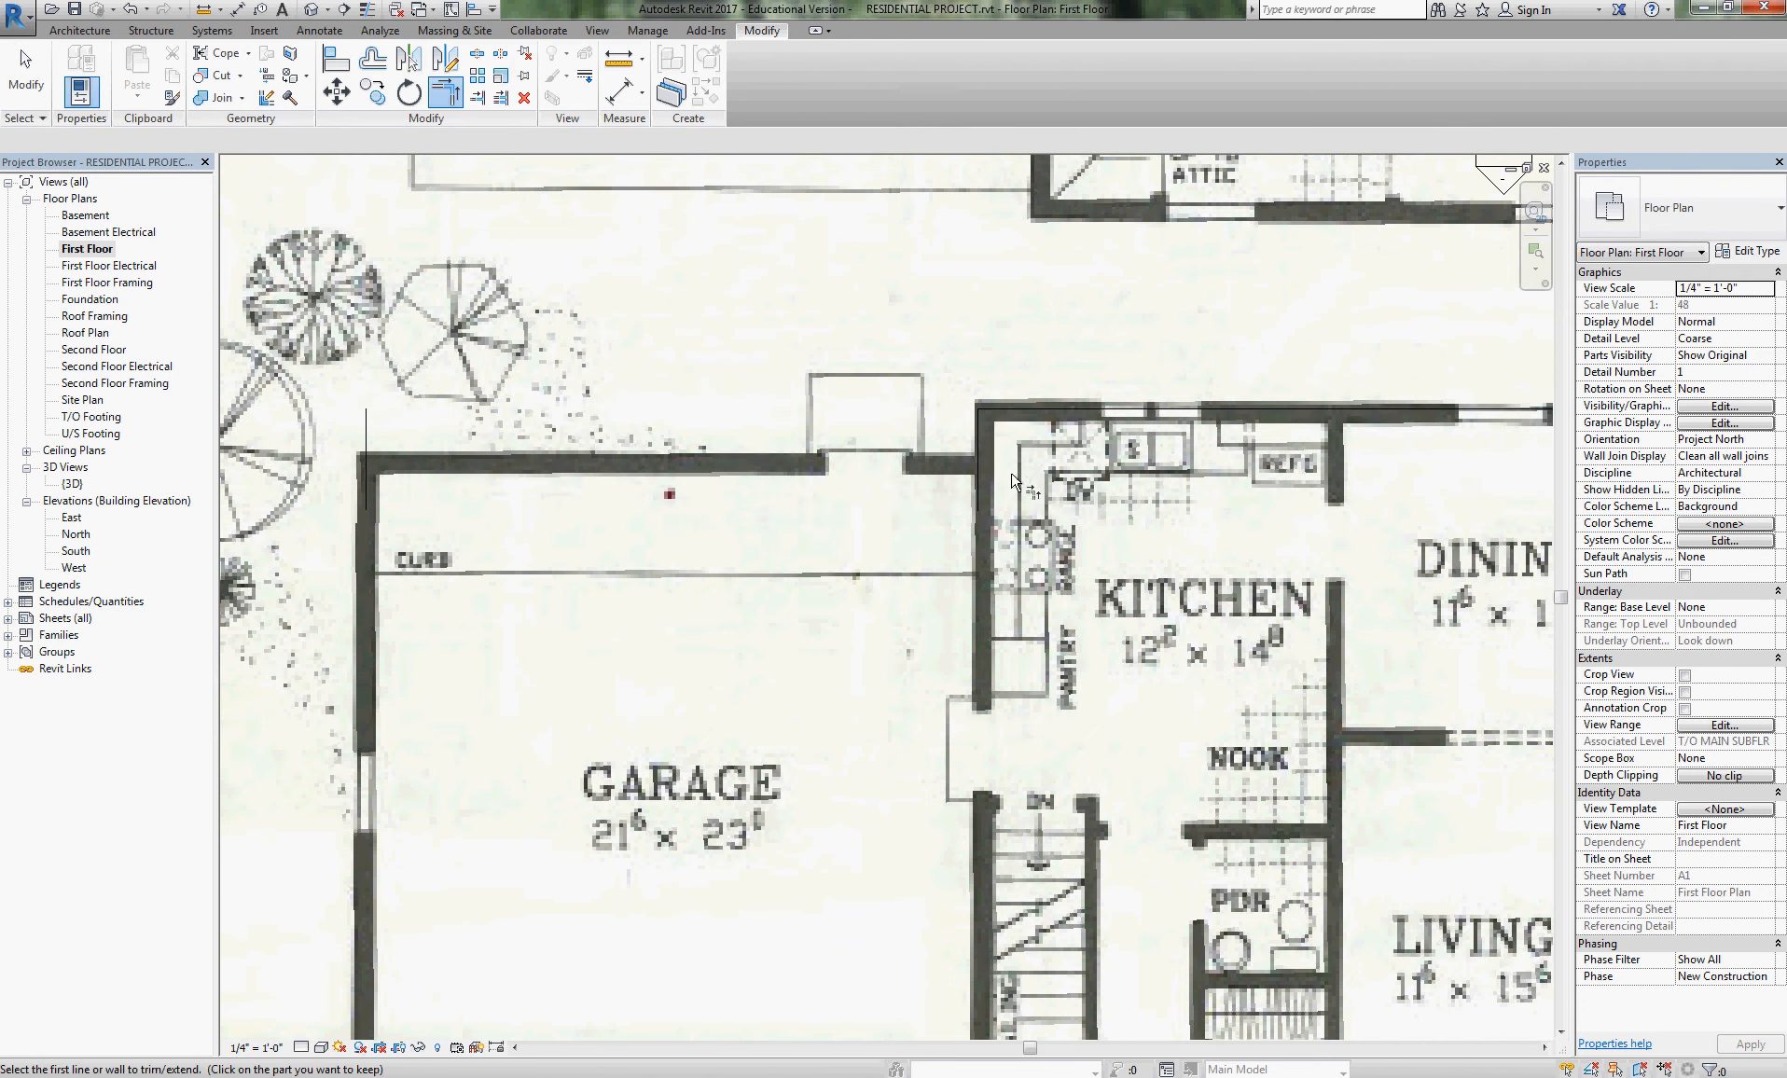
{"action": "middle_click_drag", "start_coordinate": [677, 378], "coordinate": [562, 360]}
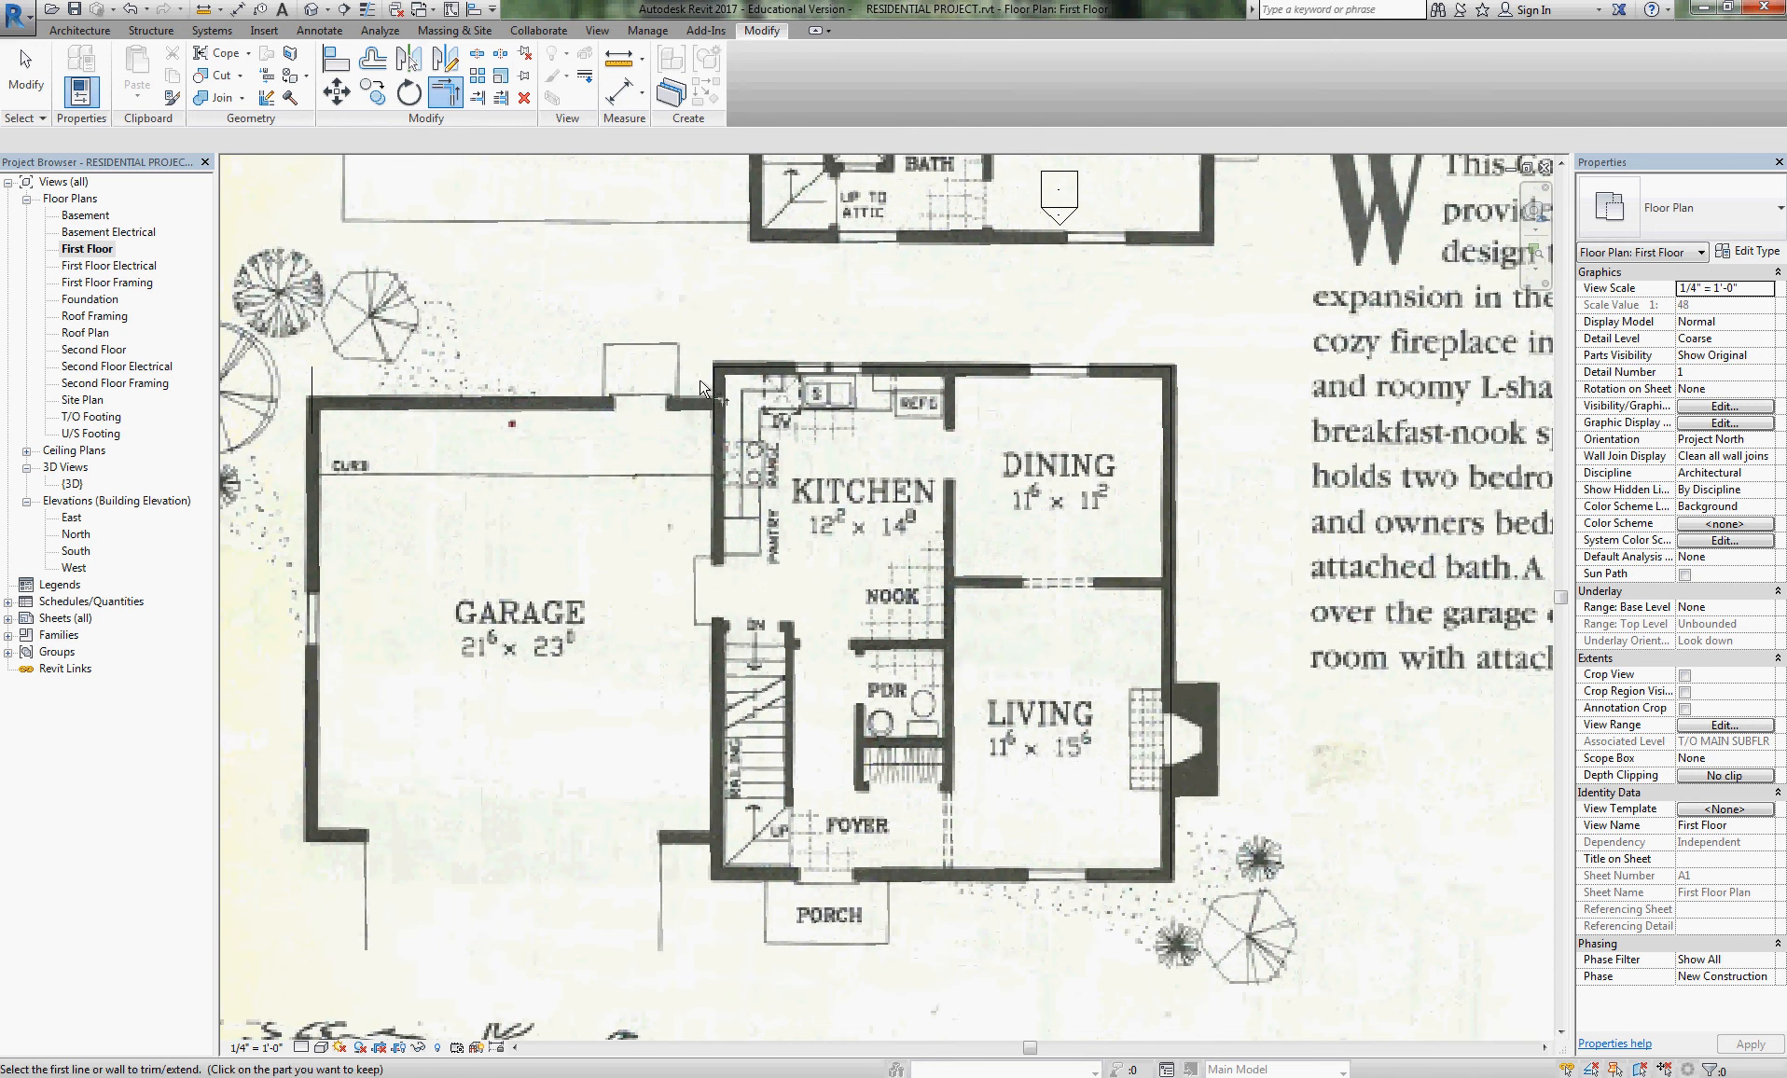
{"action": "left_click", "coordinate": [714, 397]}
{"action": "key", "text": "Escape"}
{"action": "key", "text": "Escape"}
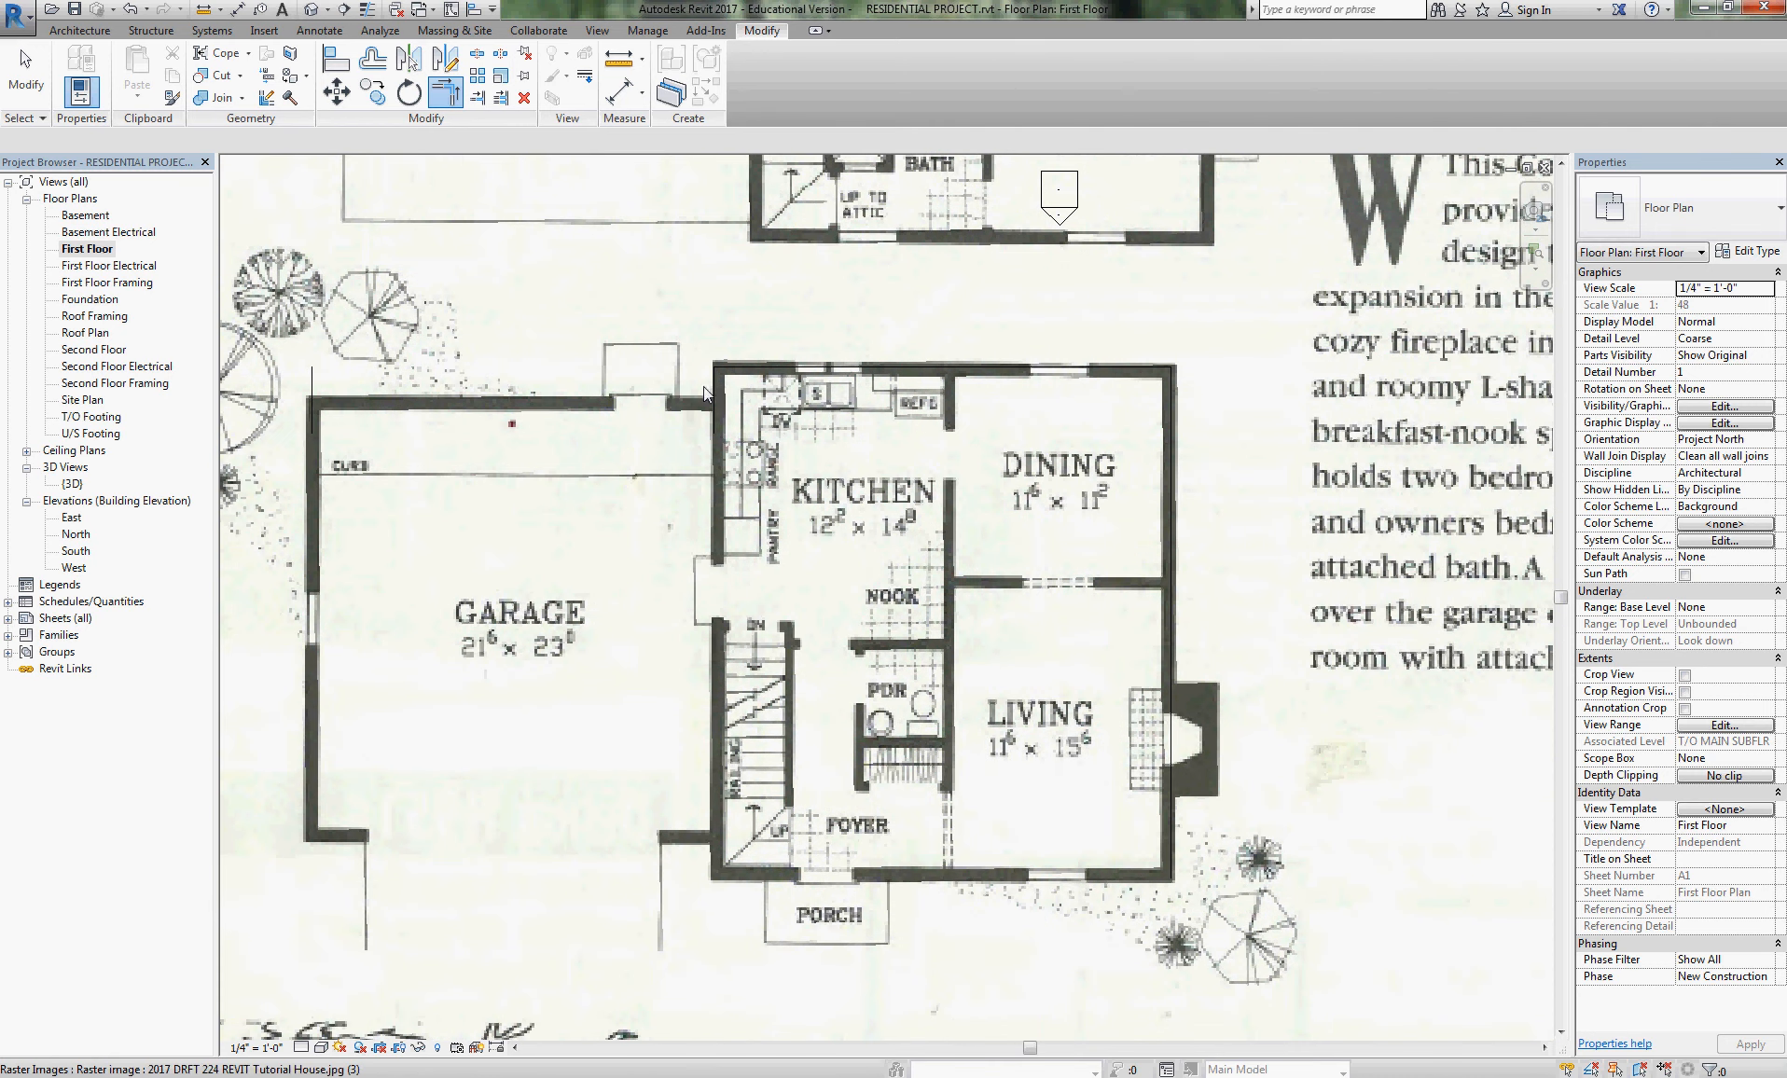
- Check the copied line's distances to the garage's outer line and the dining room's exterior wall line against the plan
{"action": "left_click", "coordinate": [716, 392]}
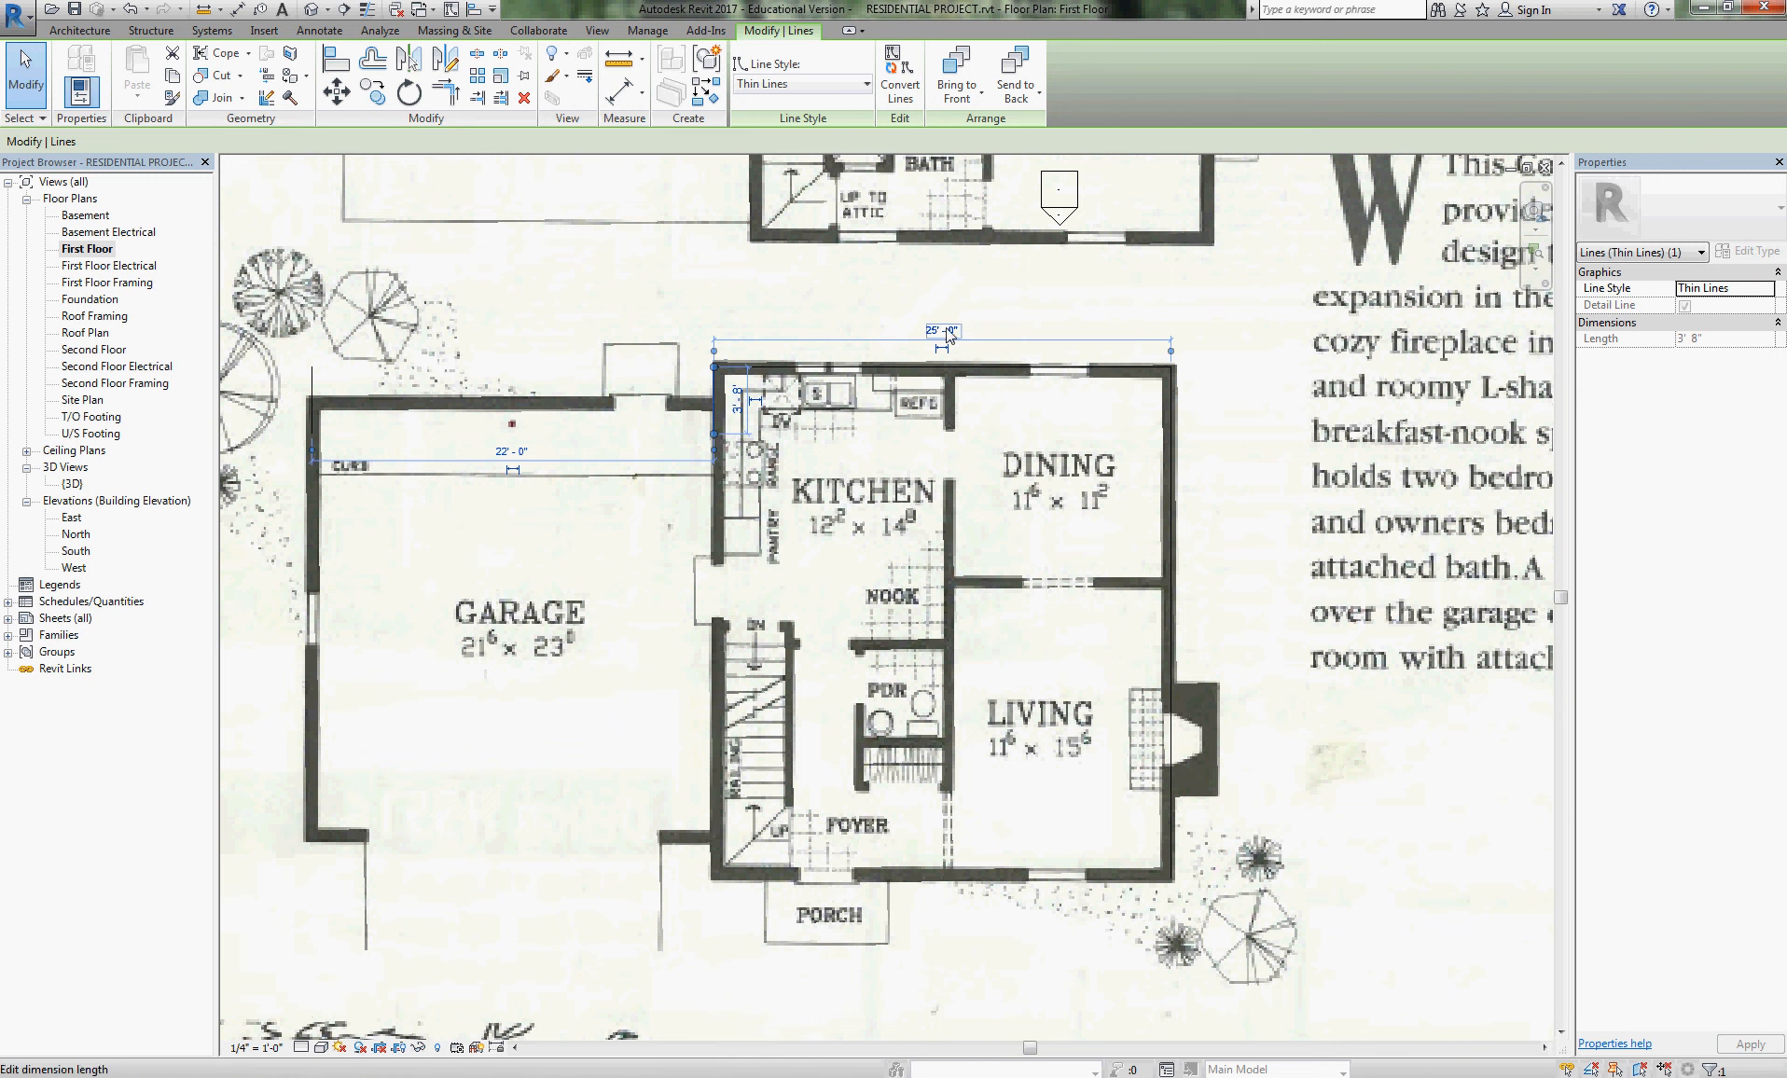
{"action": "key", "text": "Escape"}
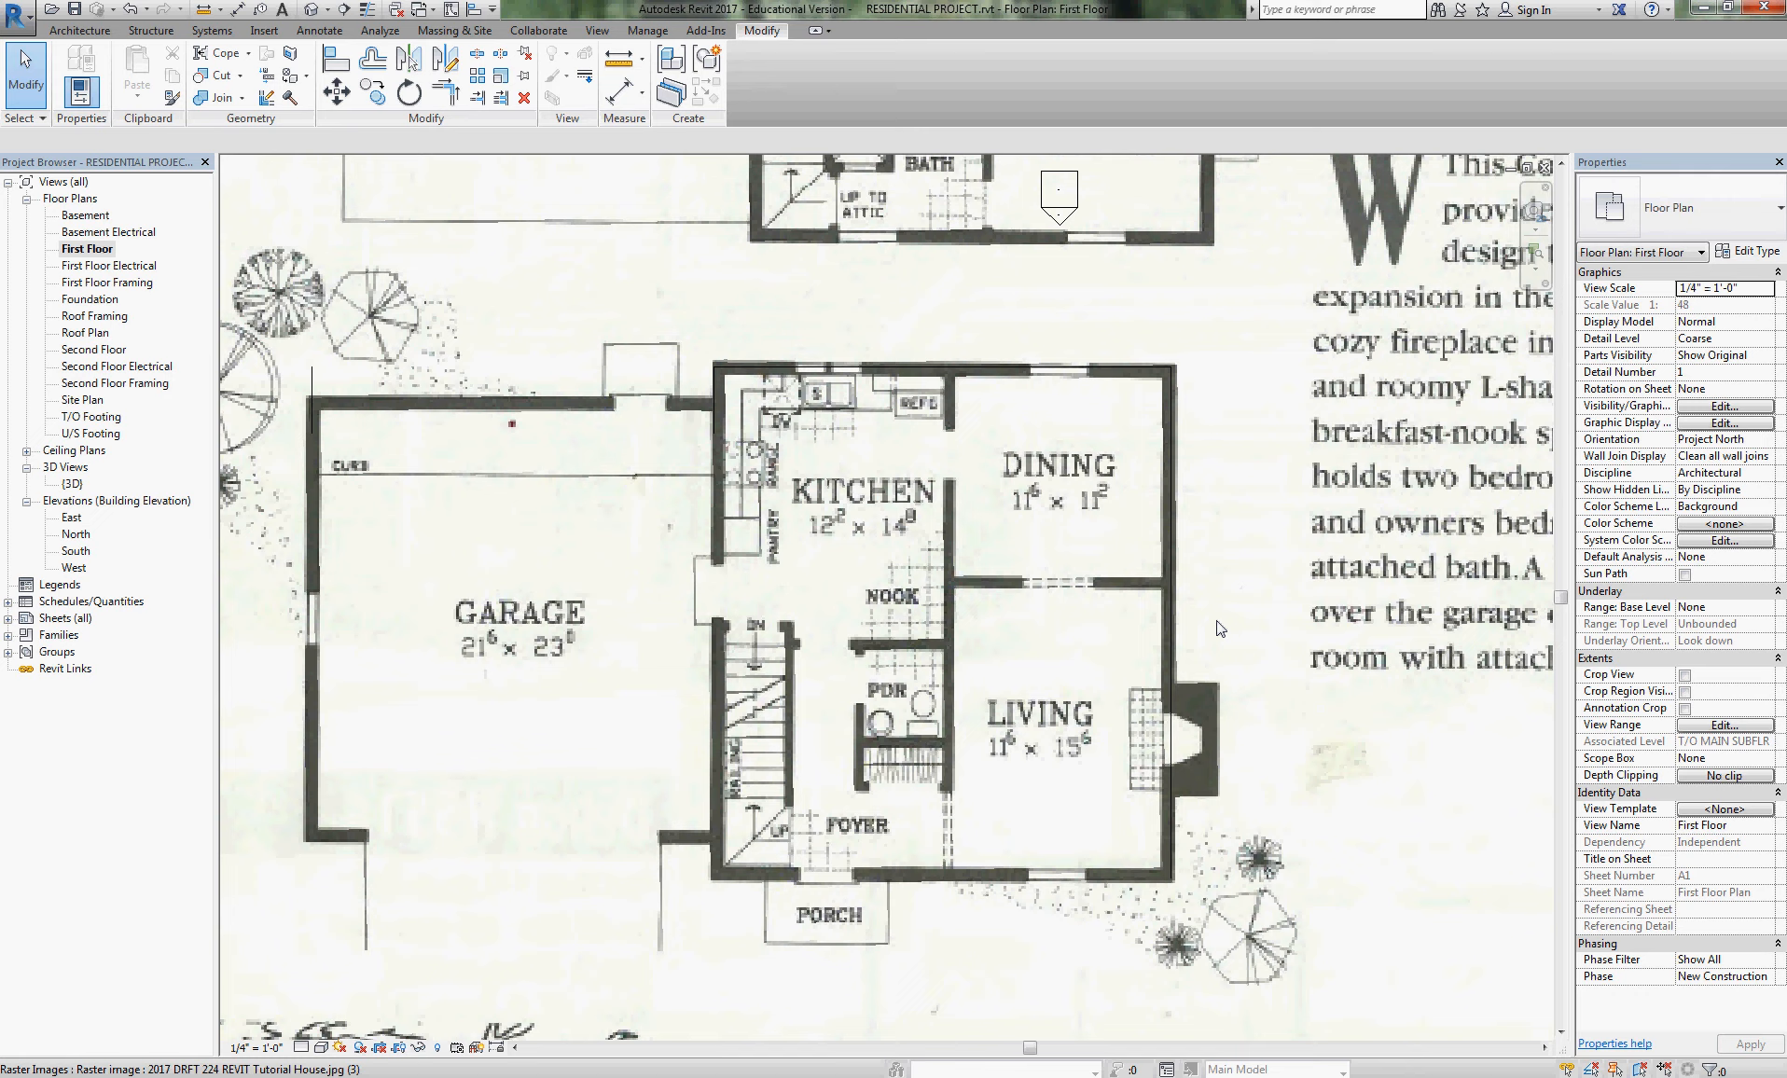
{"action": "scroll", "coordinate": [1052, 676], "scroll_direction": "down", "scroll_amount": 2}
{"action": "scroll", "coordinate": [1052, 678], "scroll_direction": "down", "scroll_amount": 2}
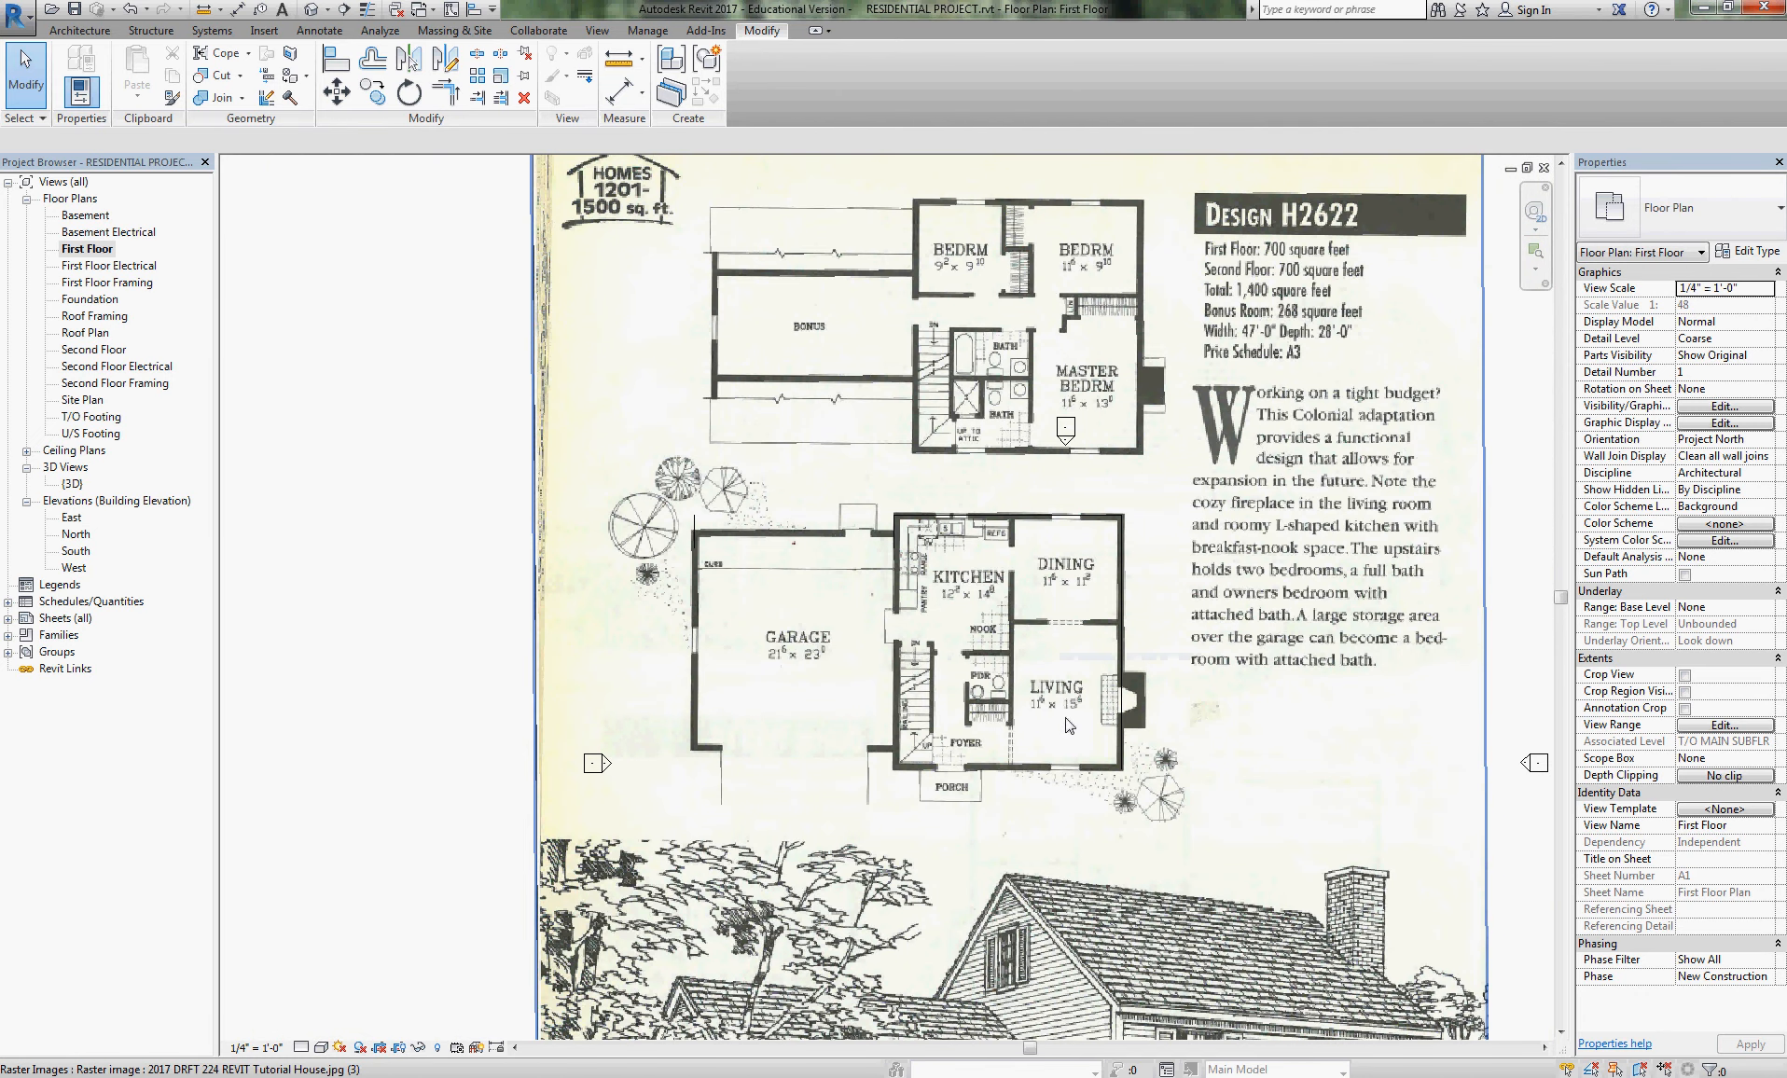
{"action": "scroll", "coordinate": [1053, 709], "scroll_direction": "up", "scroll_amount": 1}
{"action": "scroll", "coordinate": [1054, 709], "scroll_direction": "up", "scroll_amount": 1}
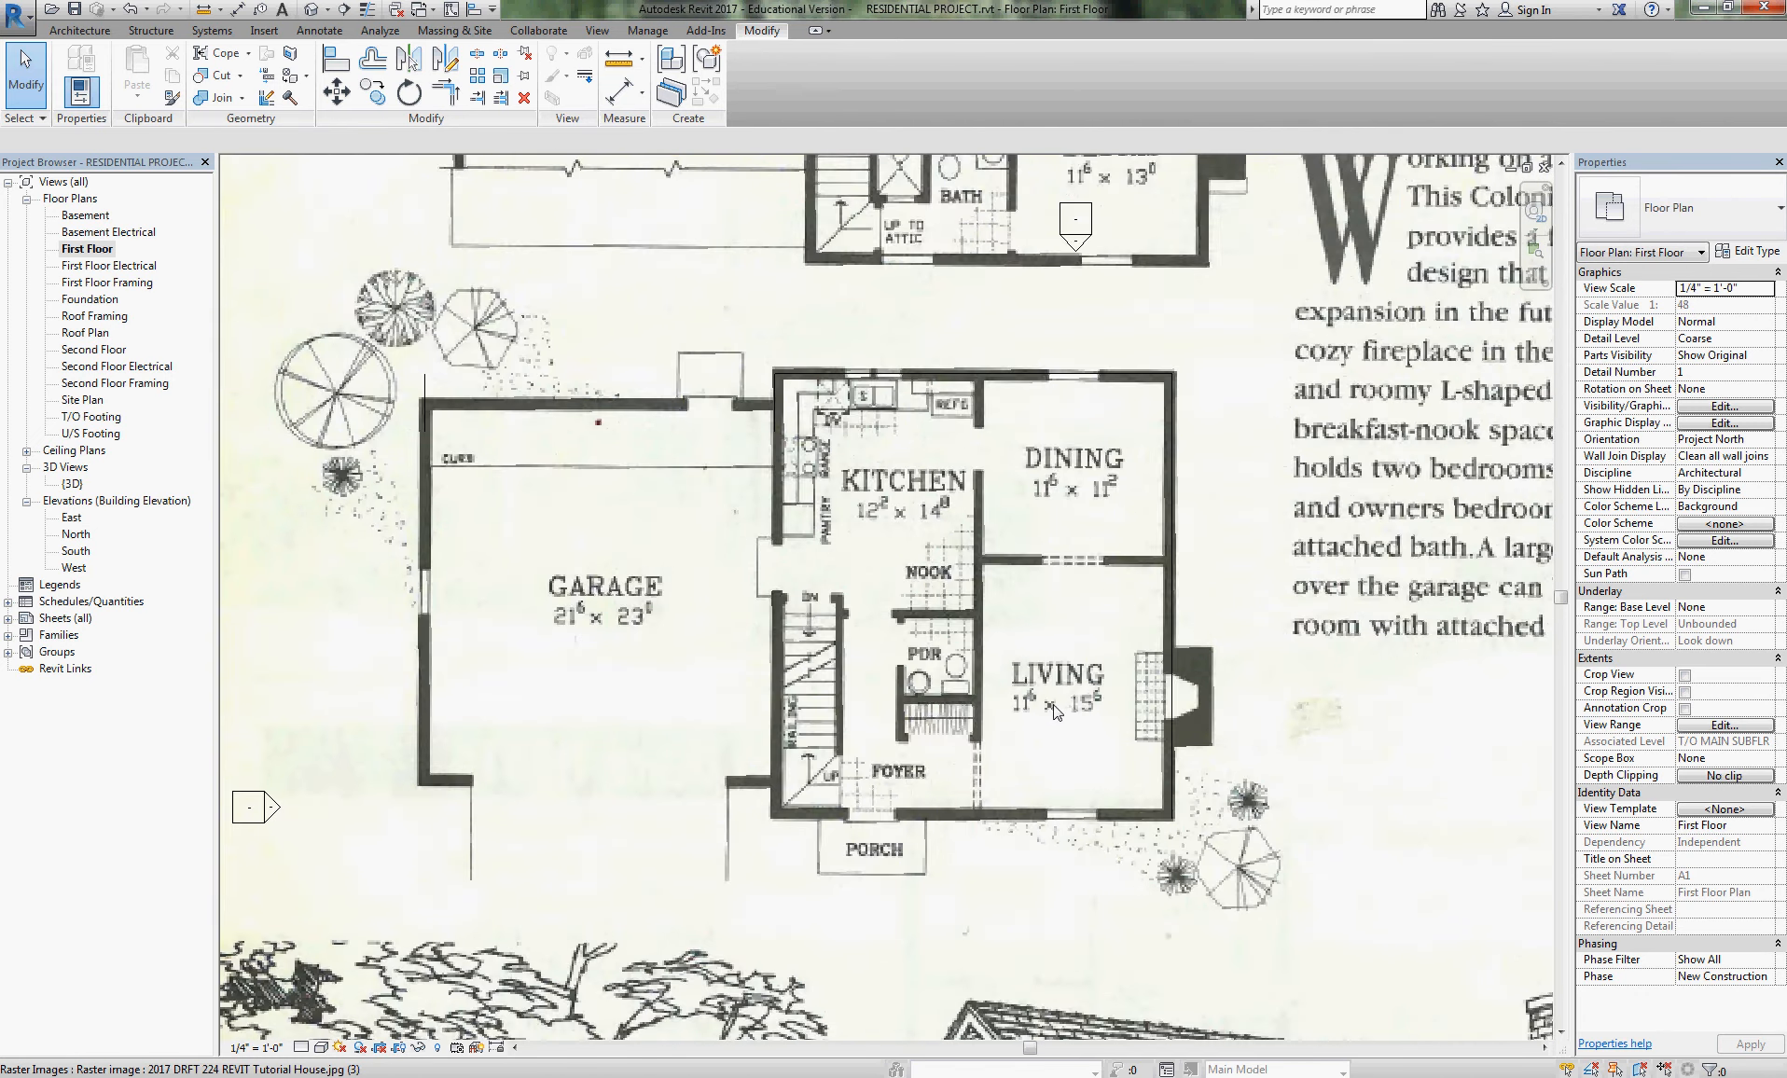